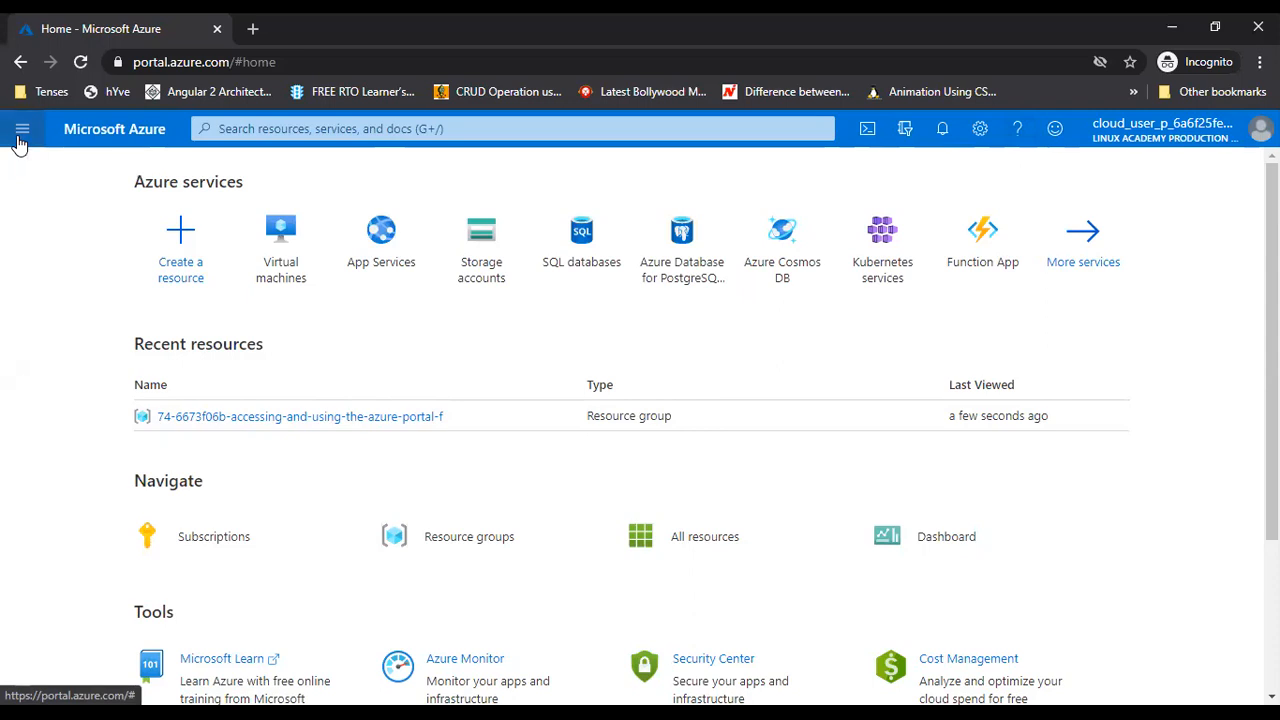
# Browse the portal navigation menu, then dismiss it
pyautogui.click(19, 133)
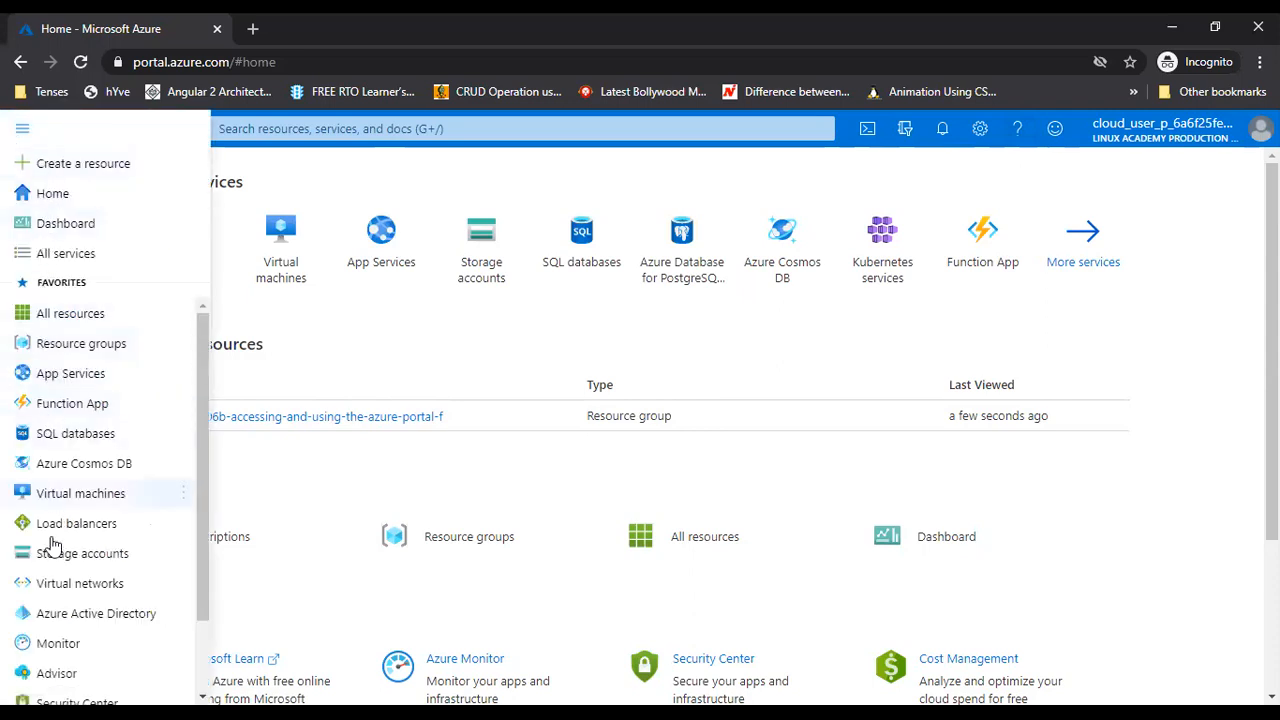
pyautogui.scroll(-1, 70, 642)
pyautogui.scroll(2, 72, 590)
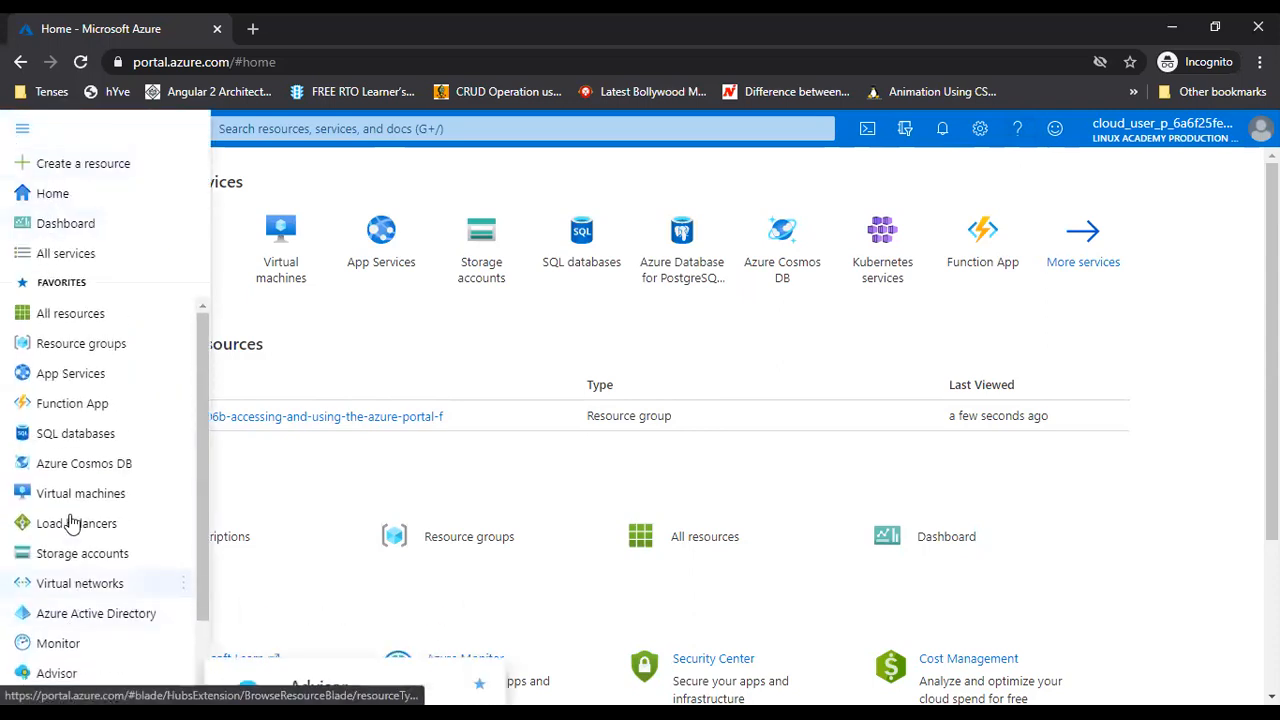
pyautogui.click(480, 342)
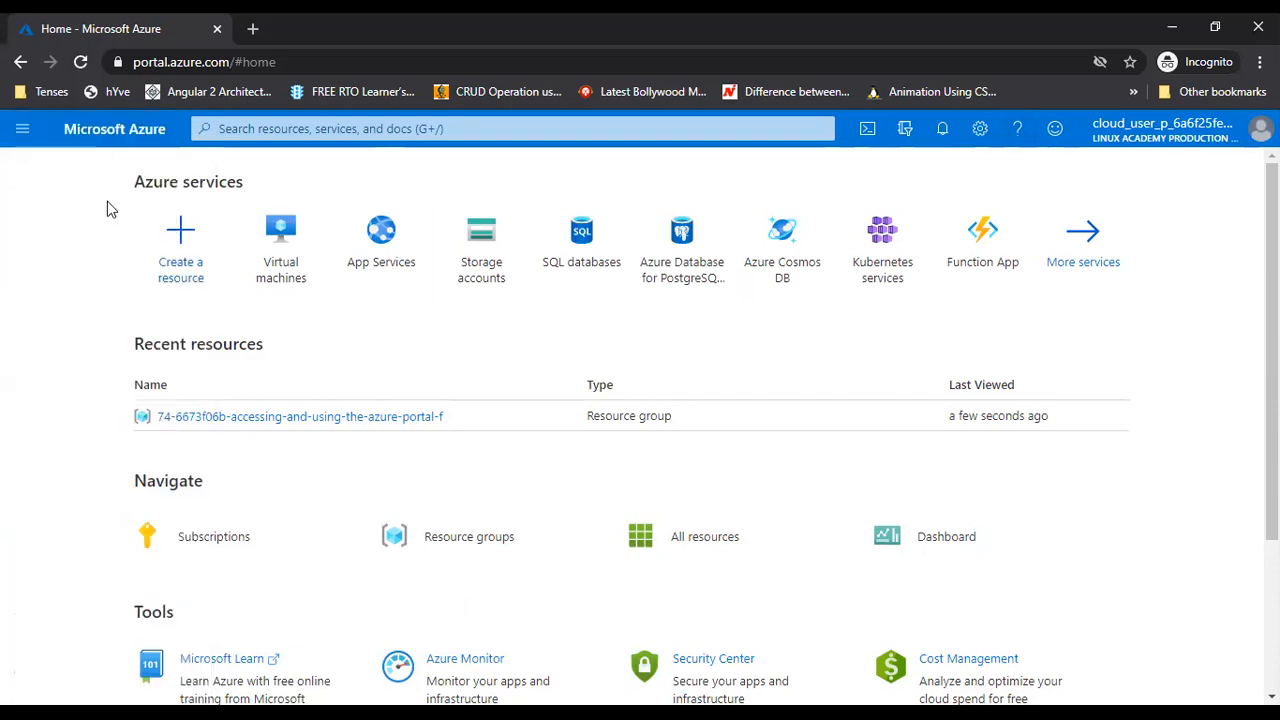
# Search the portal for 'vir' to find virtual machine services, then clear the search
pyautogui.click(257, 126)
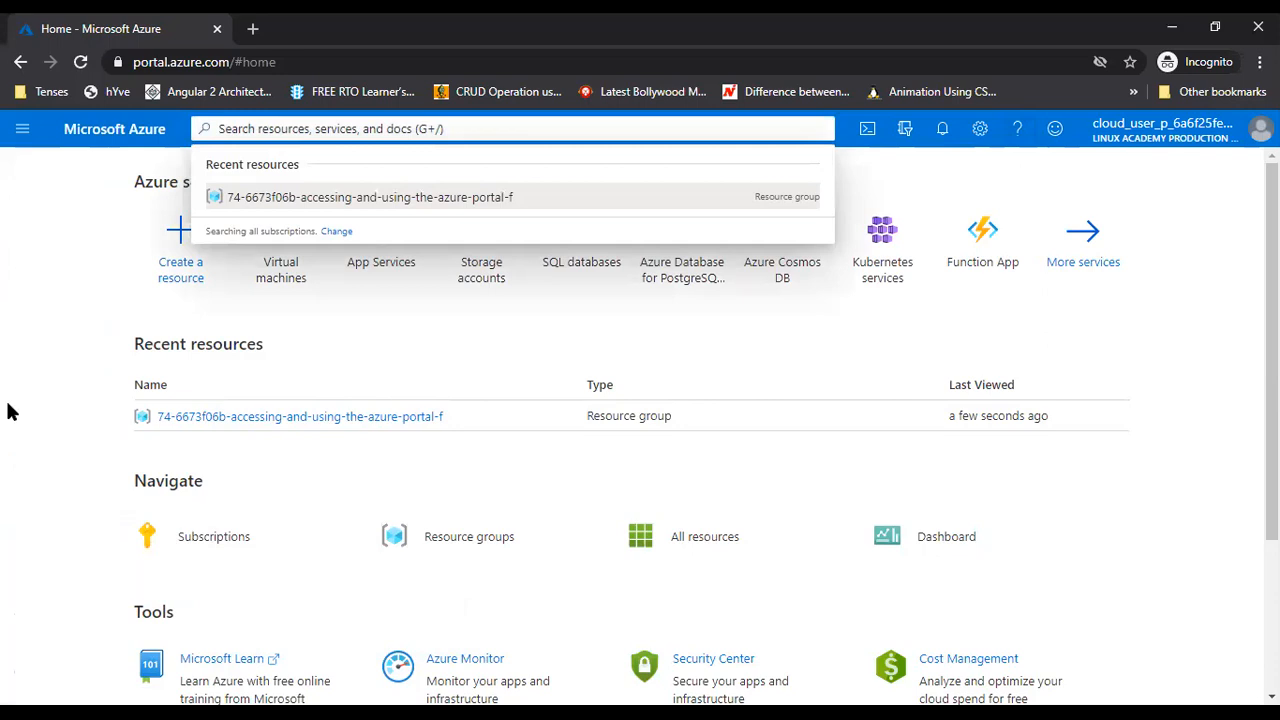
pyautogui.click(55, 361)
pyautogui.click(262, 129)
pyautogui.write('vir')
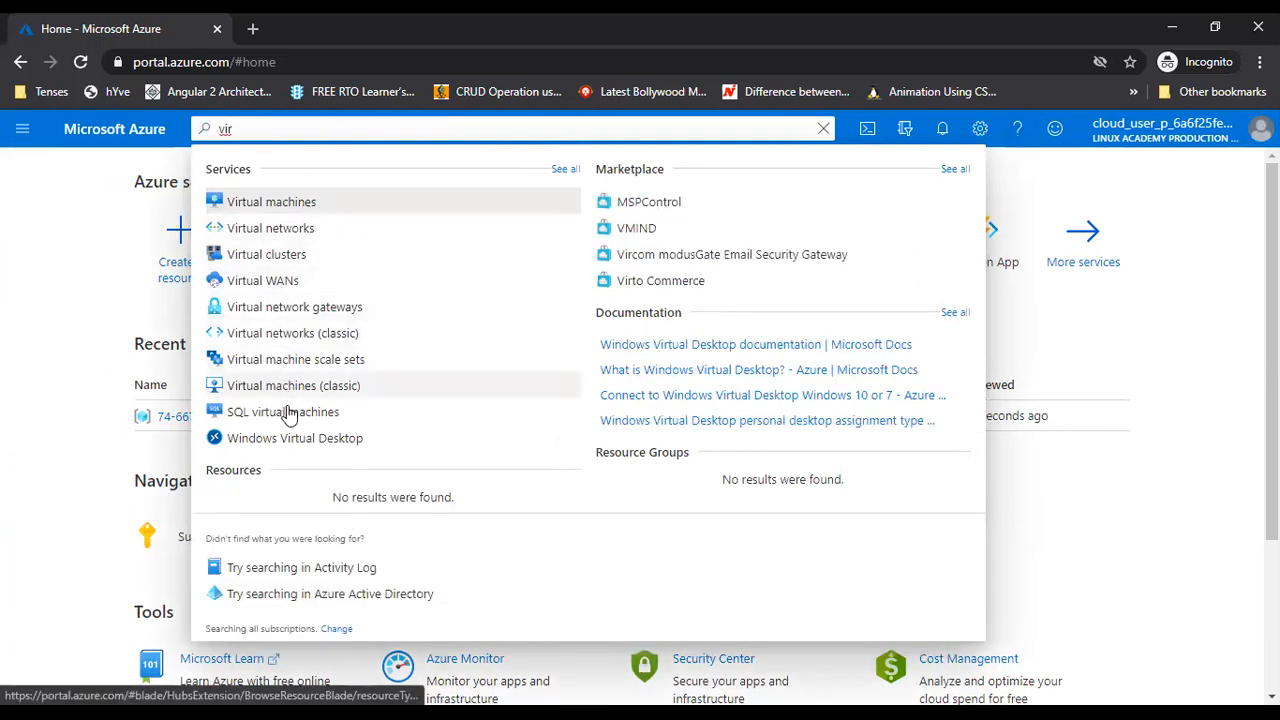
pyautogui.click(57, 277)
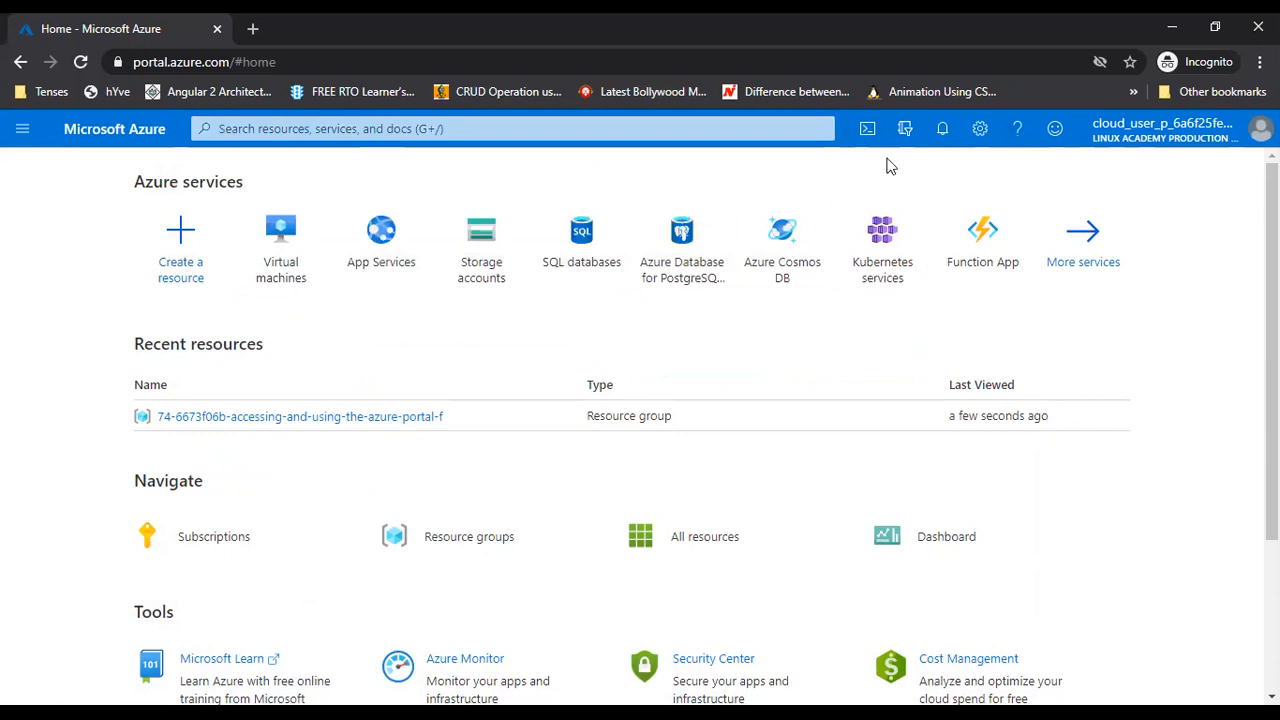
# Open Cloud Shell, close its welcome panel, and show the Directory + subscription pane
pyautogui.click(866, 130)
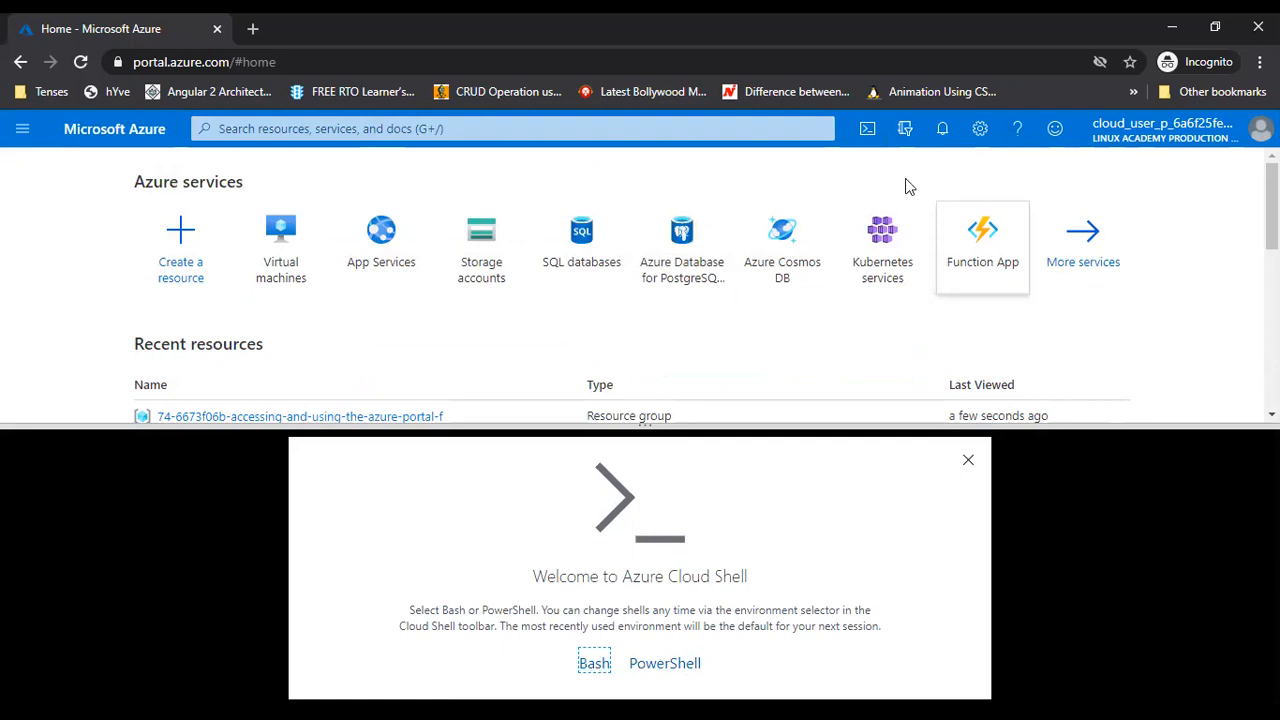
pyautogui.click(866, 131)
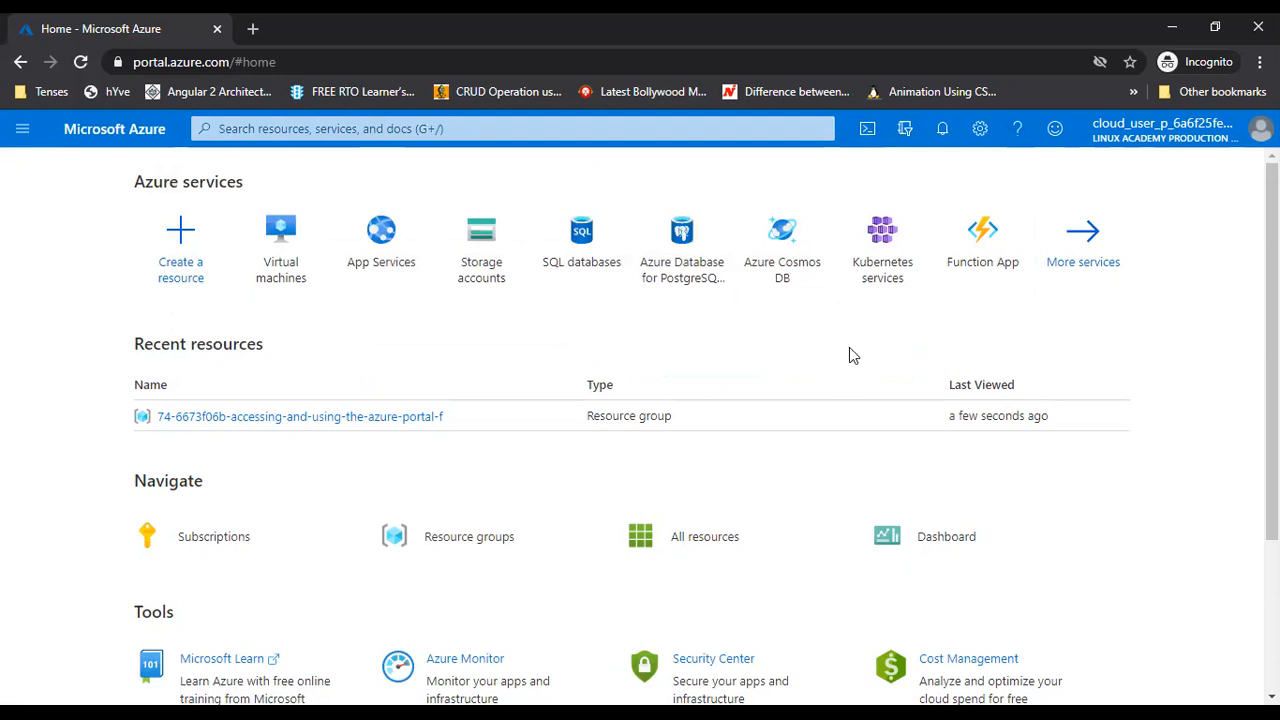
pyautogui.click(904, 135)
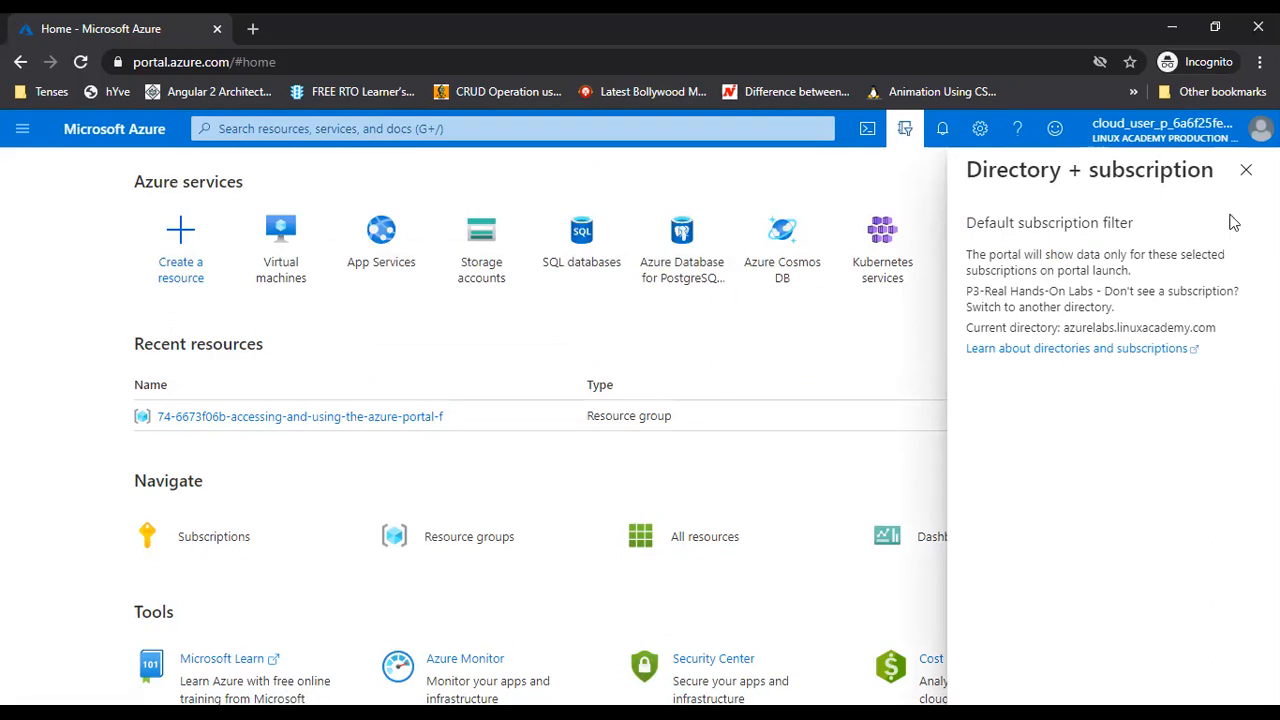
# Close the directory pane, then view and close the notifications
pyautogui.click(1246, 174)
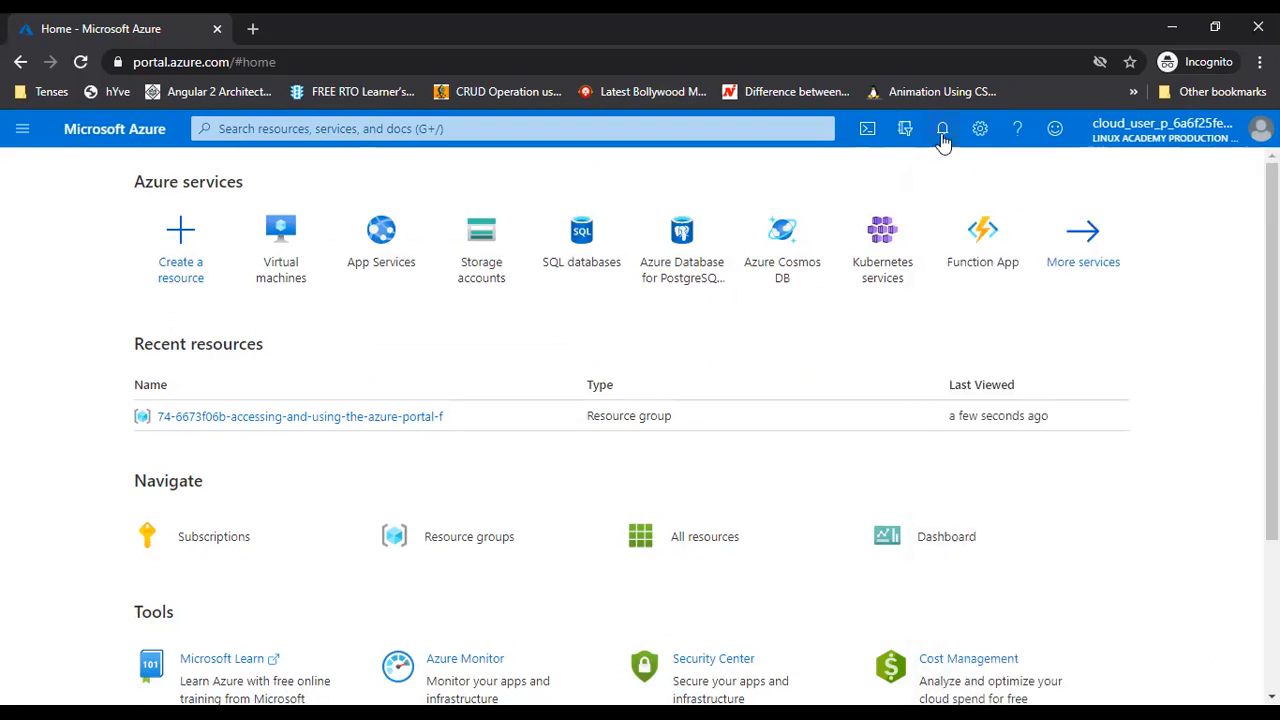
pyautogui.click(942, 135)
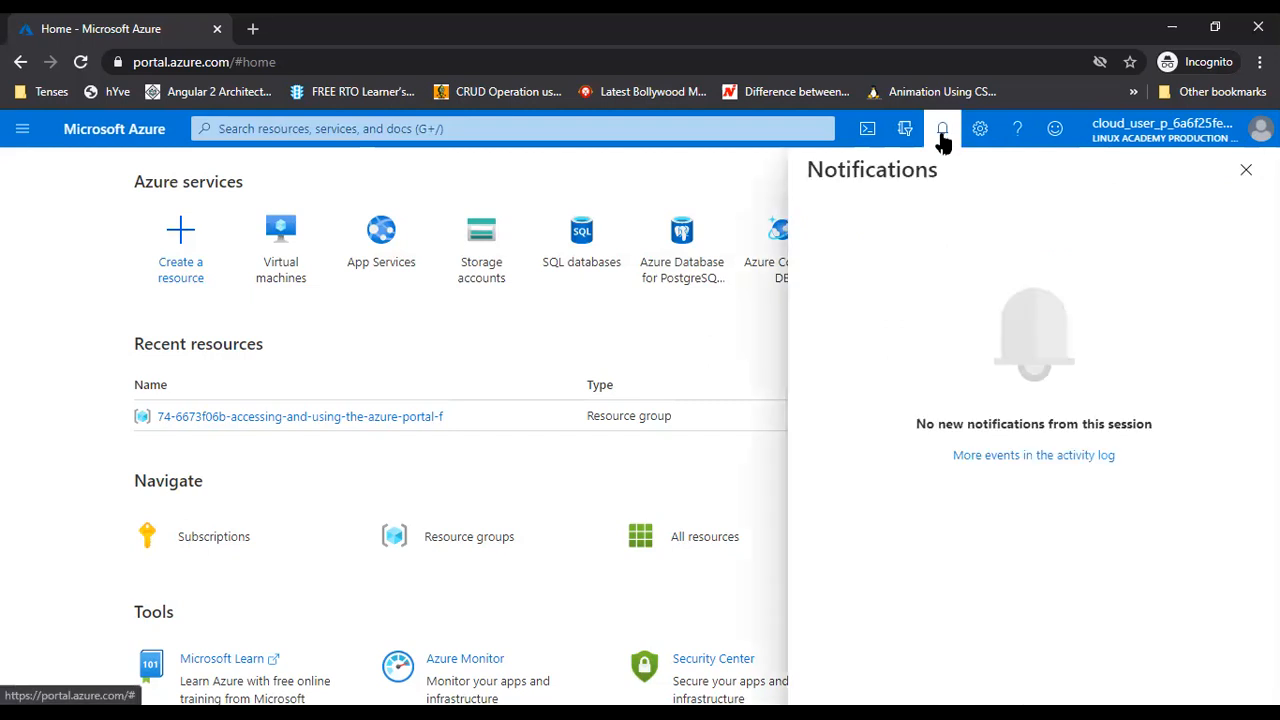
pyautogui.click(1246, 170)
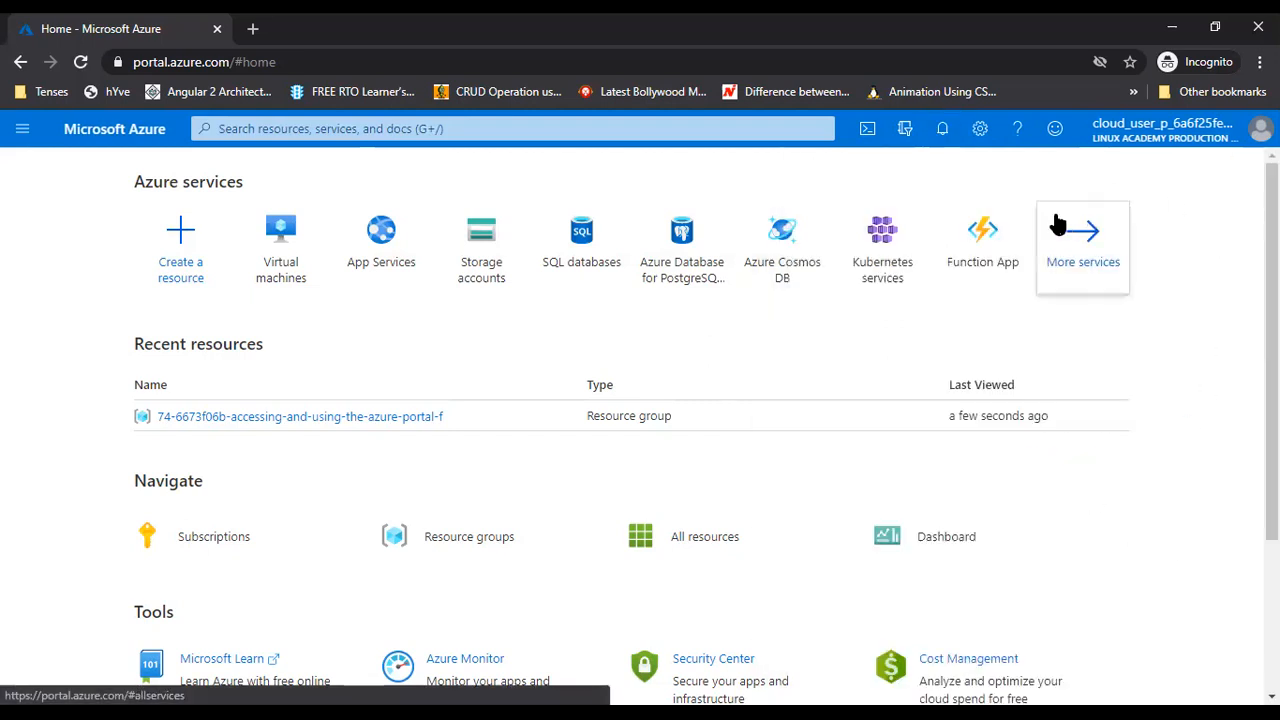
# In portal settings, try Dashboard and dark theme, revert to Home and light, keep sign-out at Never
pyautogui.click(983, 141)
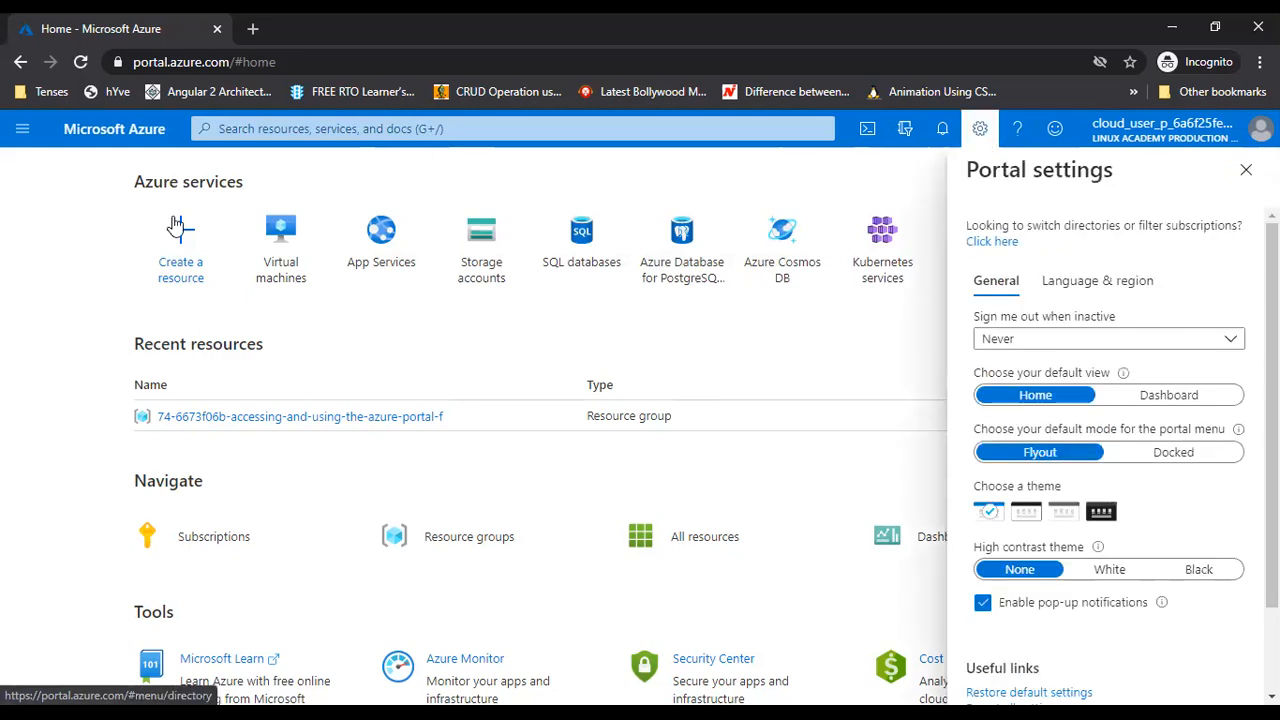
pyautogui.click(1160, 395)
pyautogui.click(1037, 400)
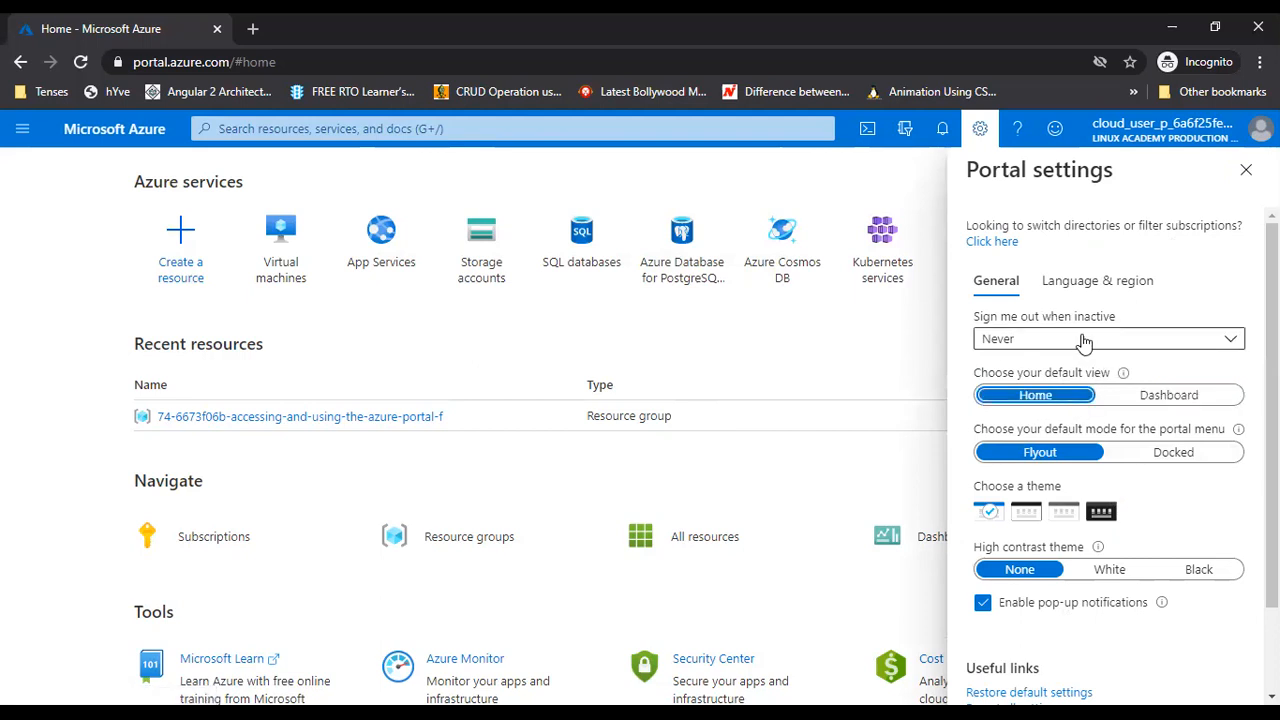
pyautogui.click(1085, 341)
pyautogui.click(1083, 340)
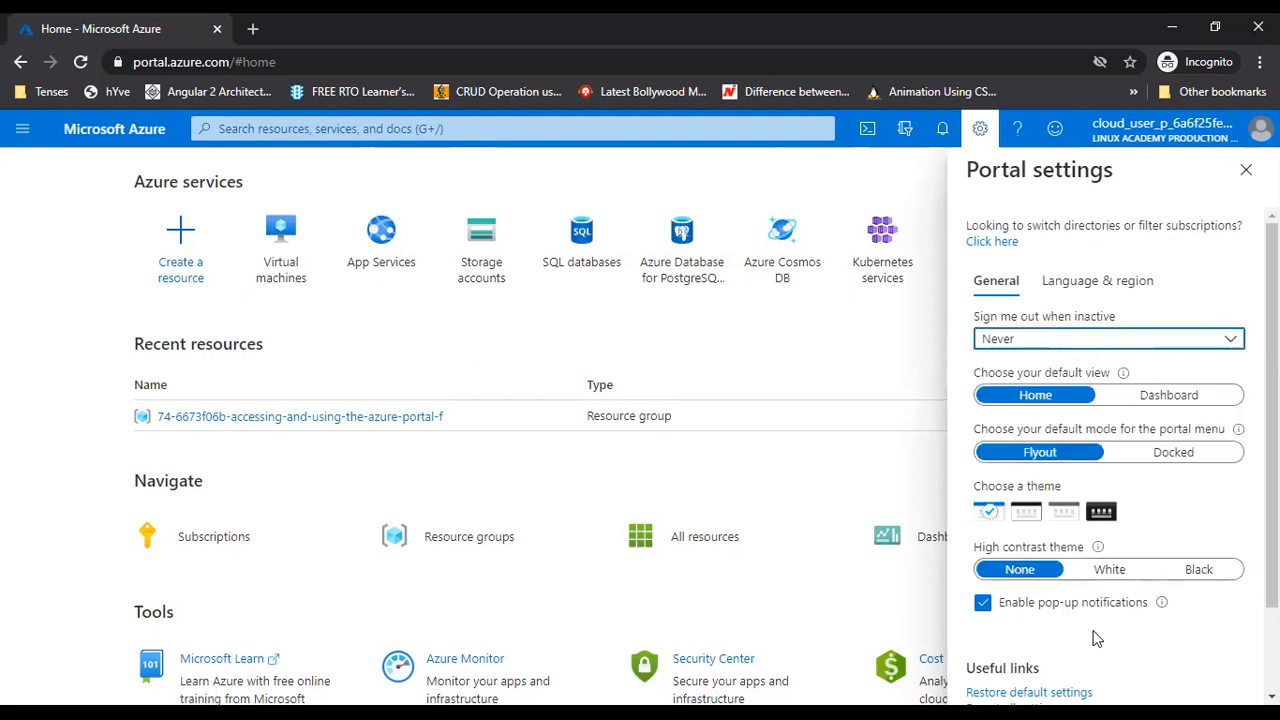
pyautogui.click(1101, 514)
pyautogui.click(989, 514)
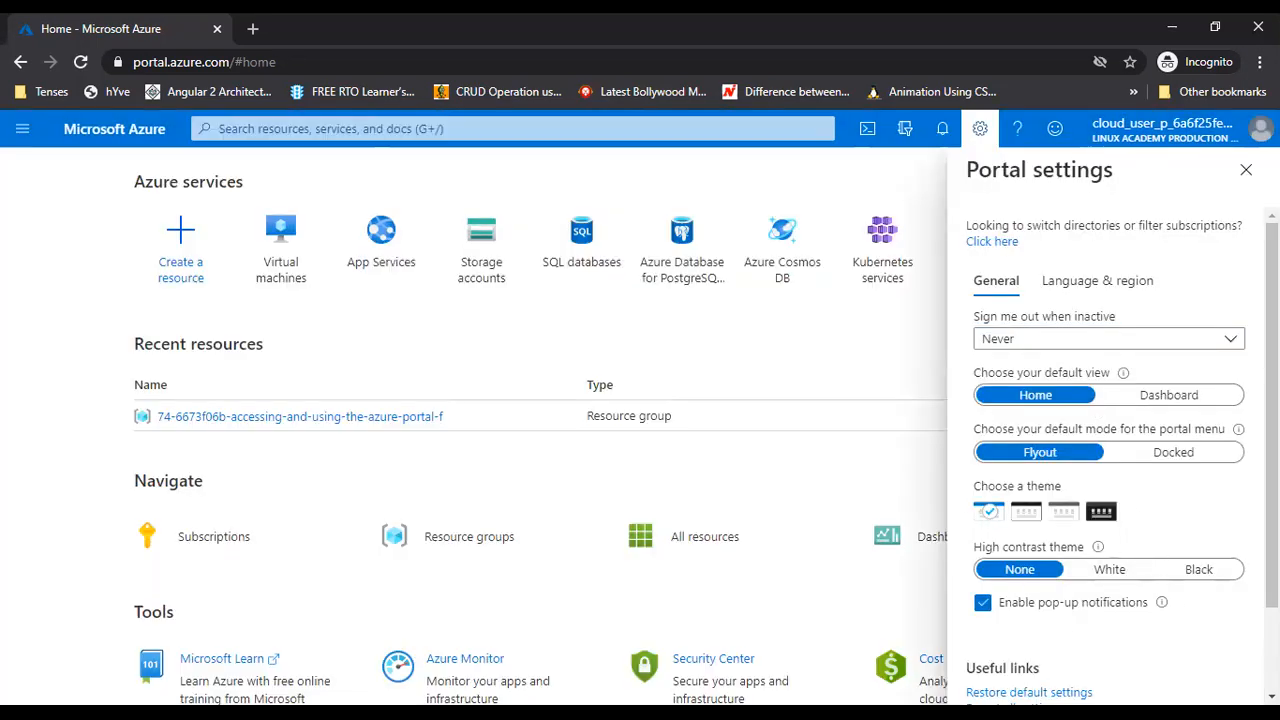
pyautogui.click(1246, 170)
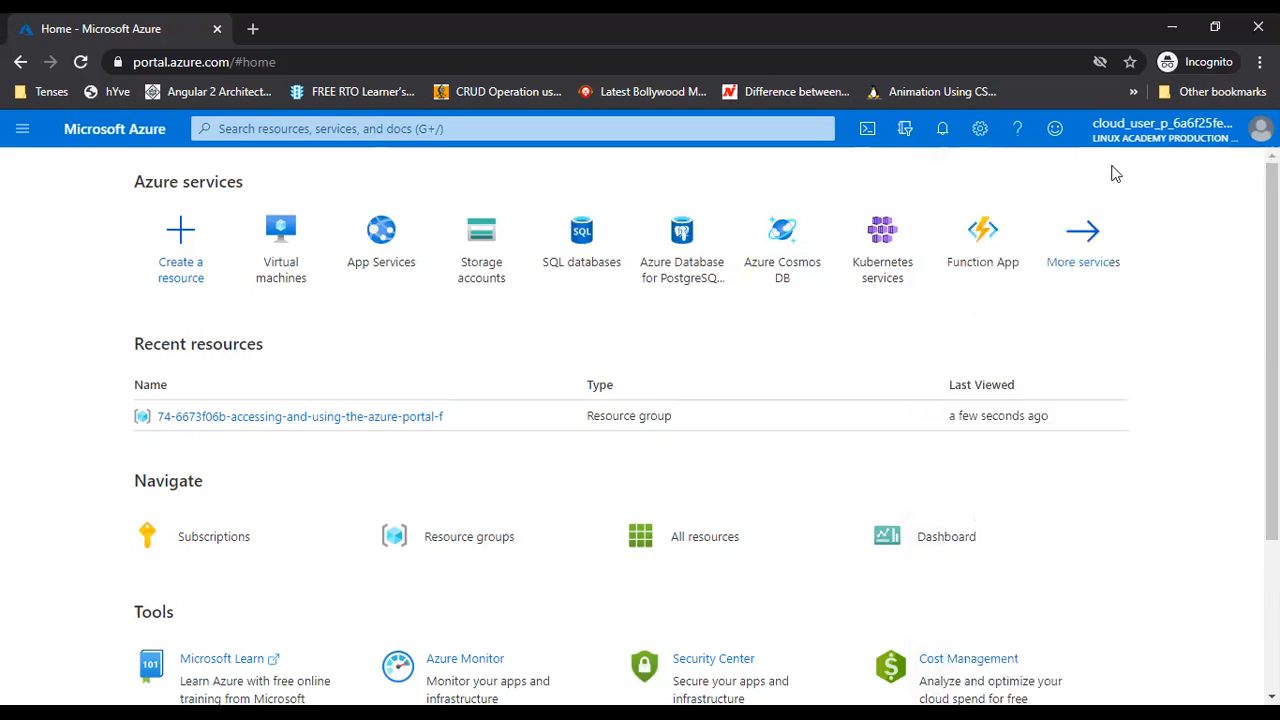
# Open and close the feedback form, then show the signed-in account menu
pyautogui.click(1055, 130)
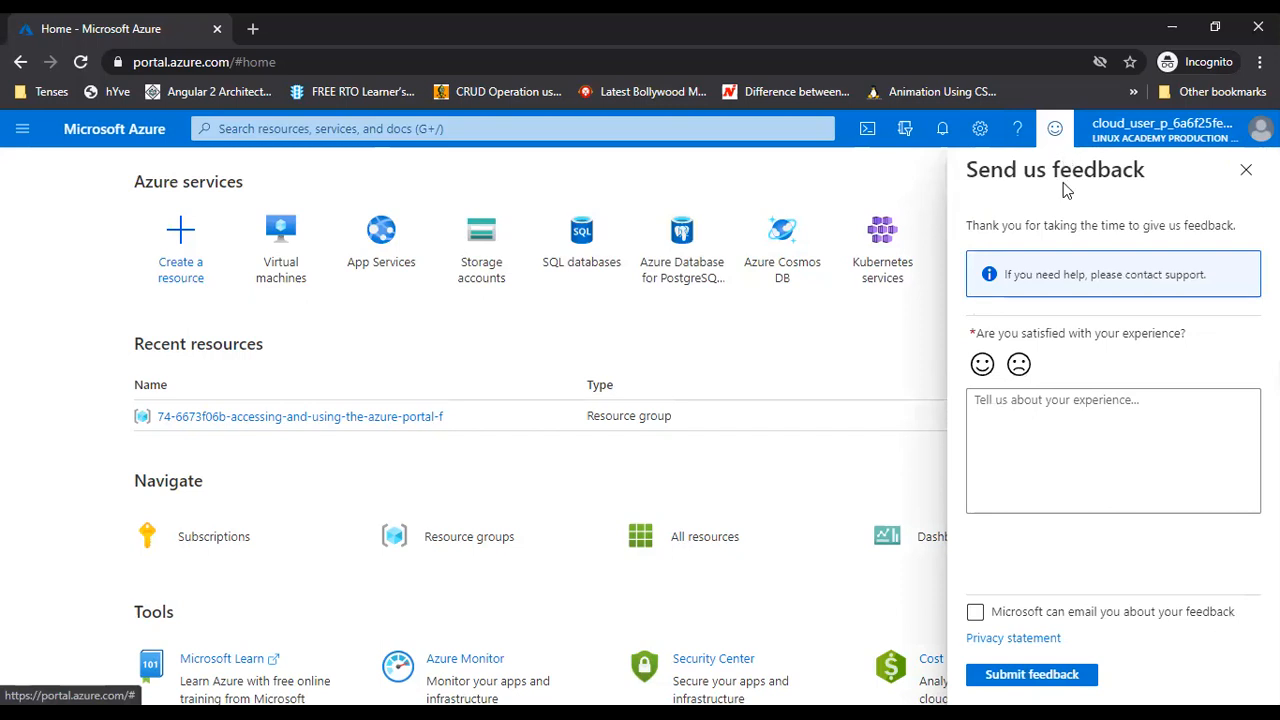
pyautogui.click(1246, 170)
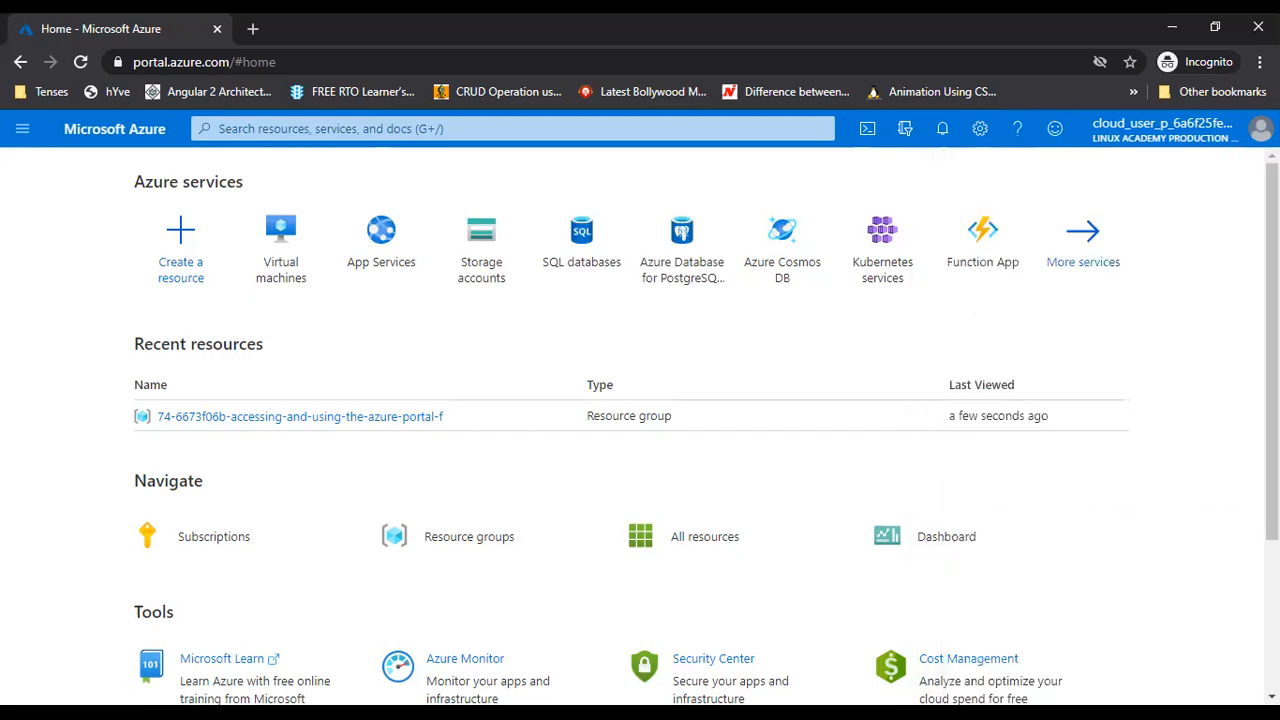
pyautogui.click(1162, 128)
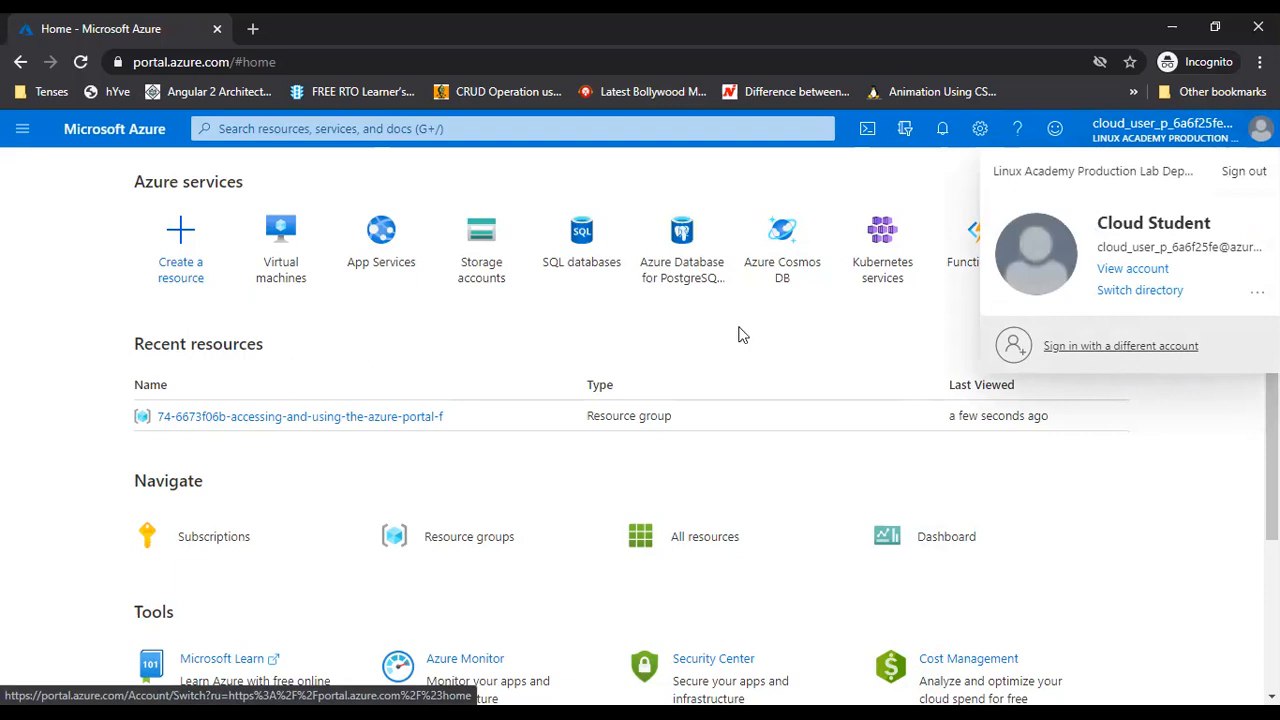
pyautogui.click(5, 338)
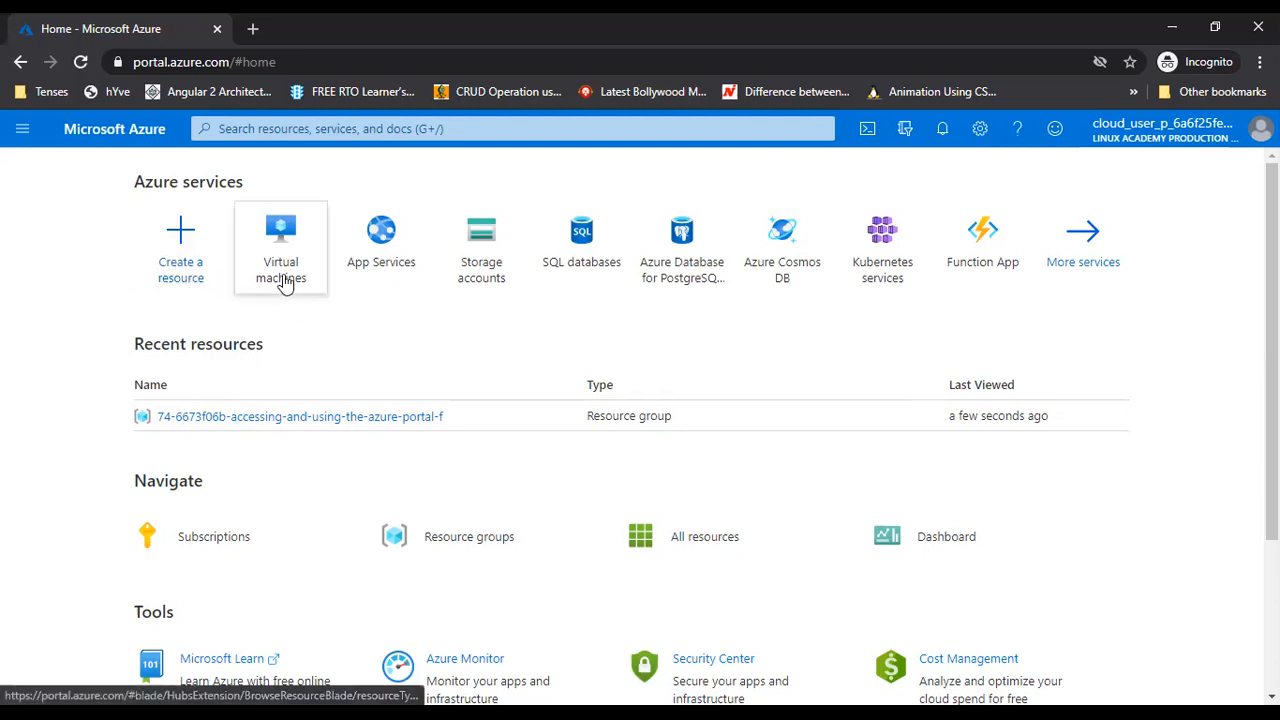
pyautogui.moveTo(278, 270)
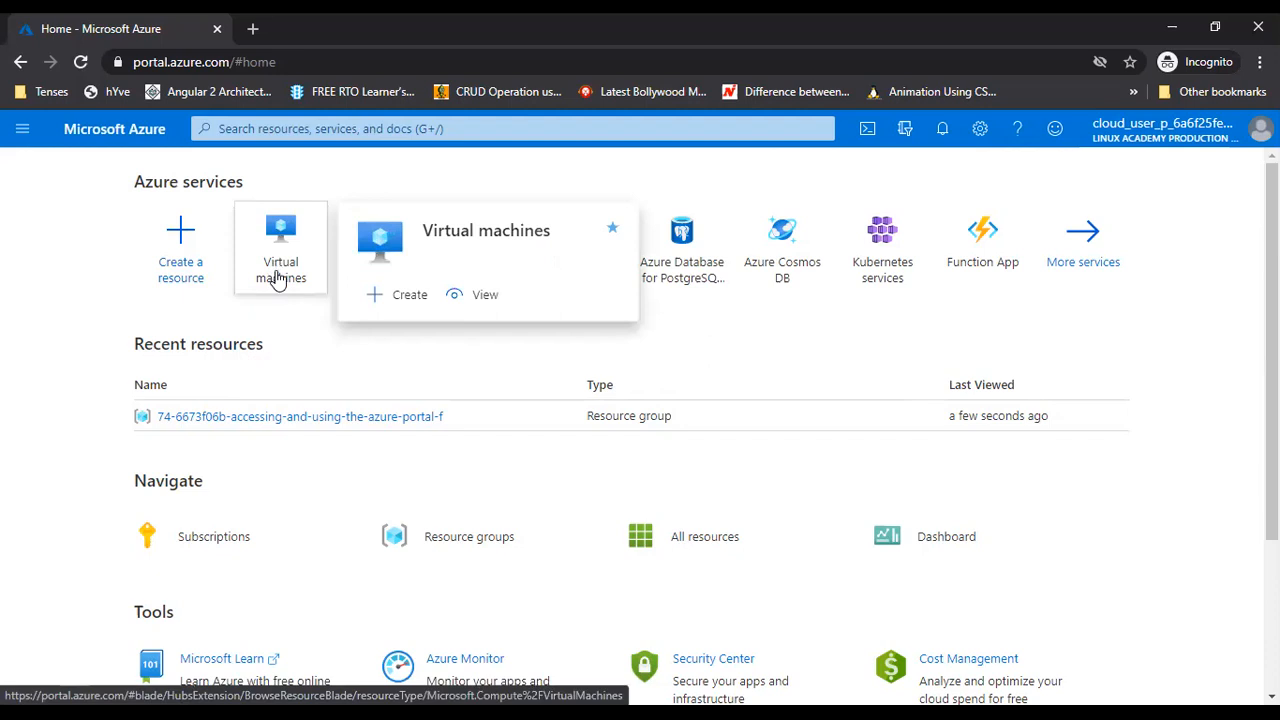
pyautogui.click(472, 298)
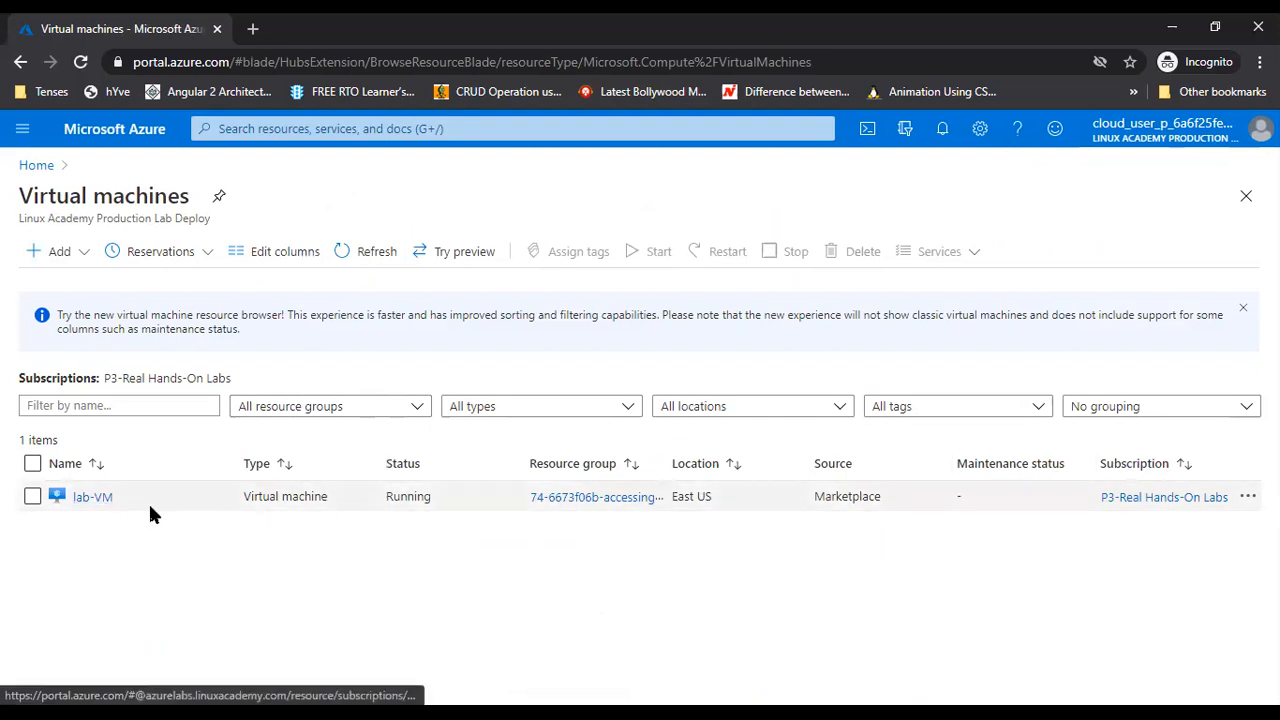
pyautogui.click(38, 166)
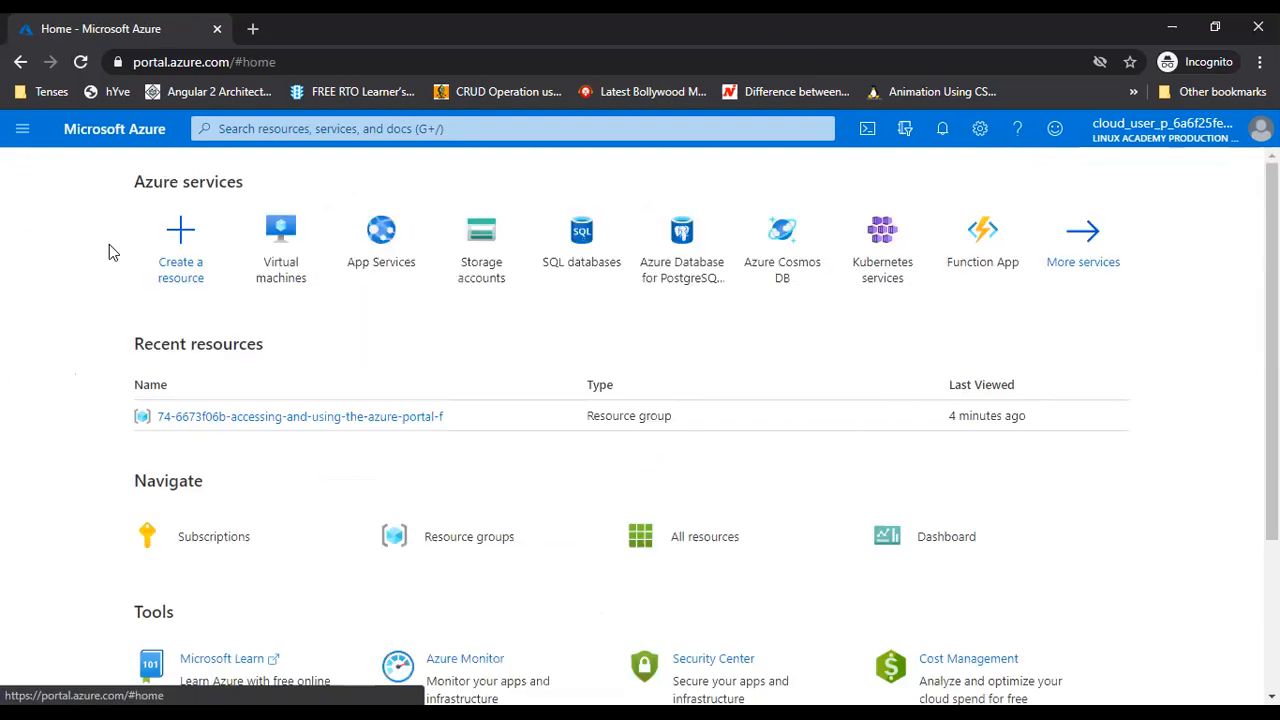
pyautogui.click(288, 281)
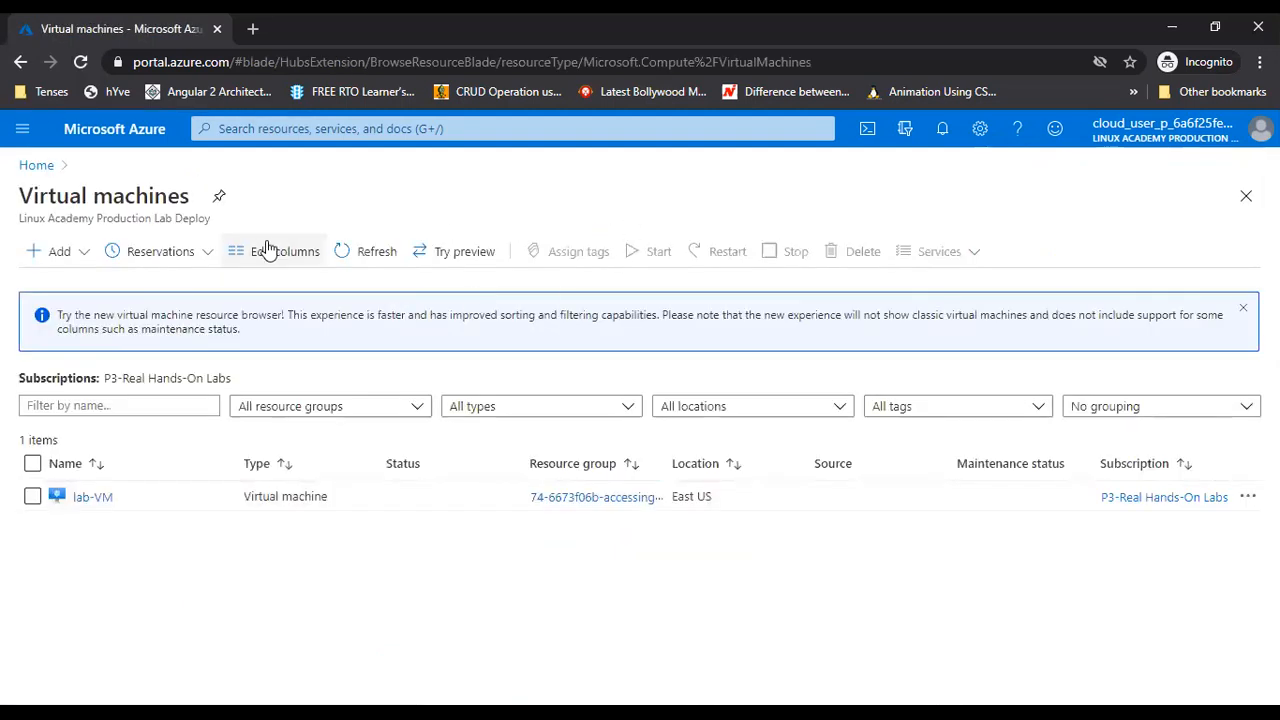
pyautogui.click(36, 165)
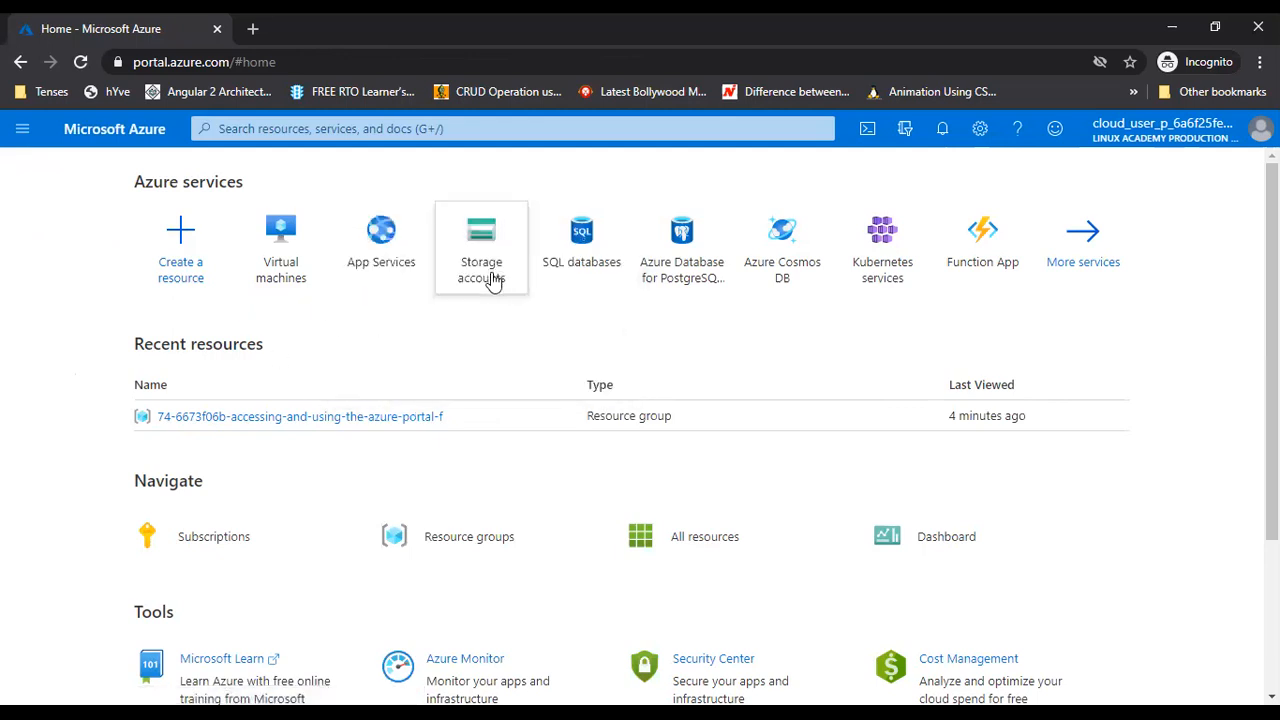
pyautogui.moveTo(492, 285)
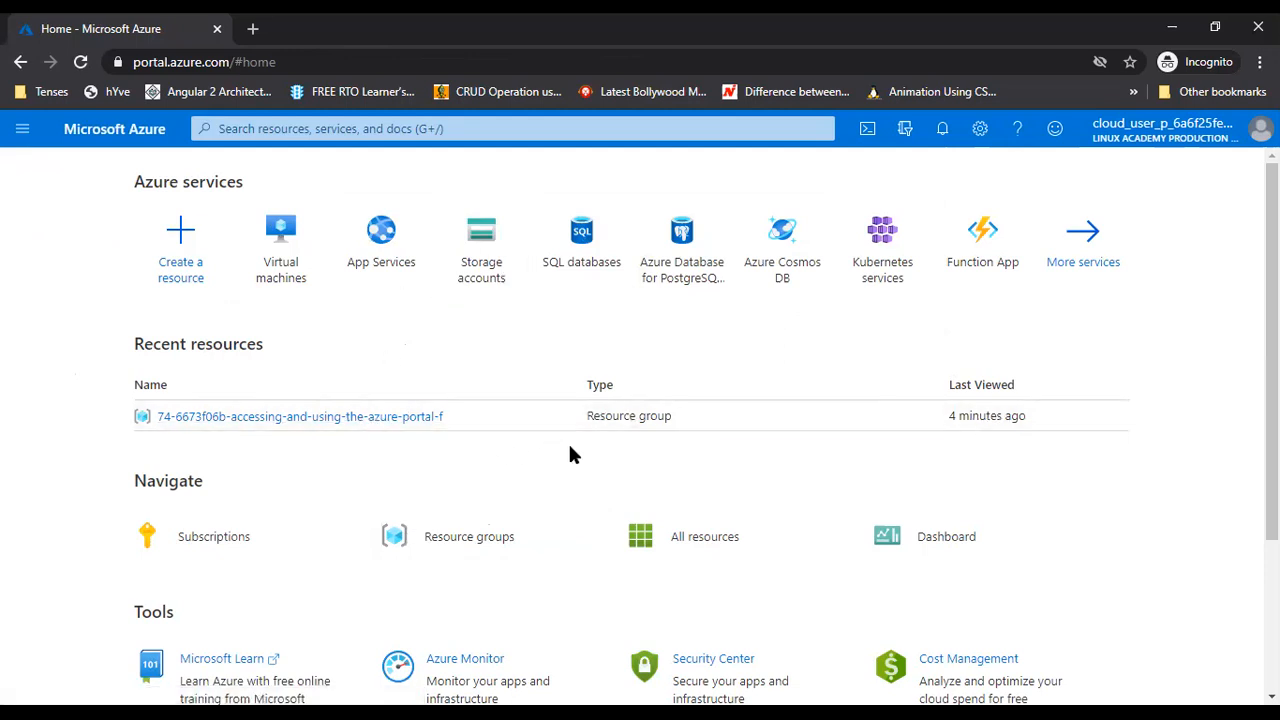
# Open Cost Management + Billing from the portal menu
pyautogui.scroll(-3, 574, 437)
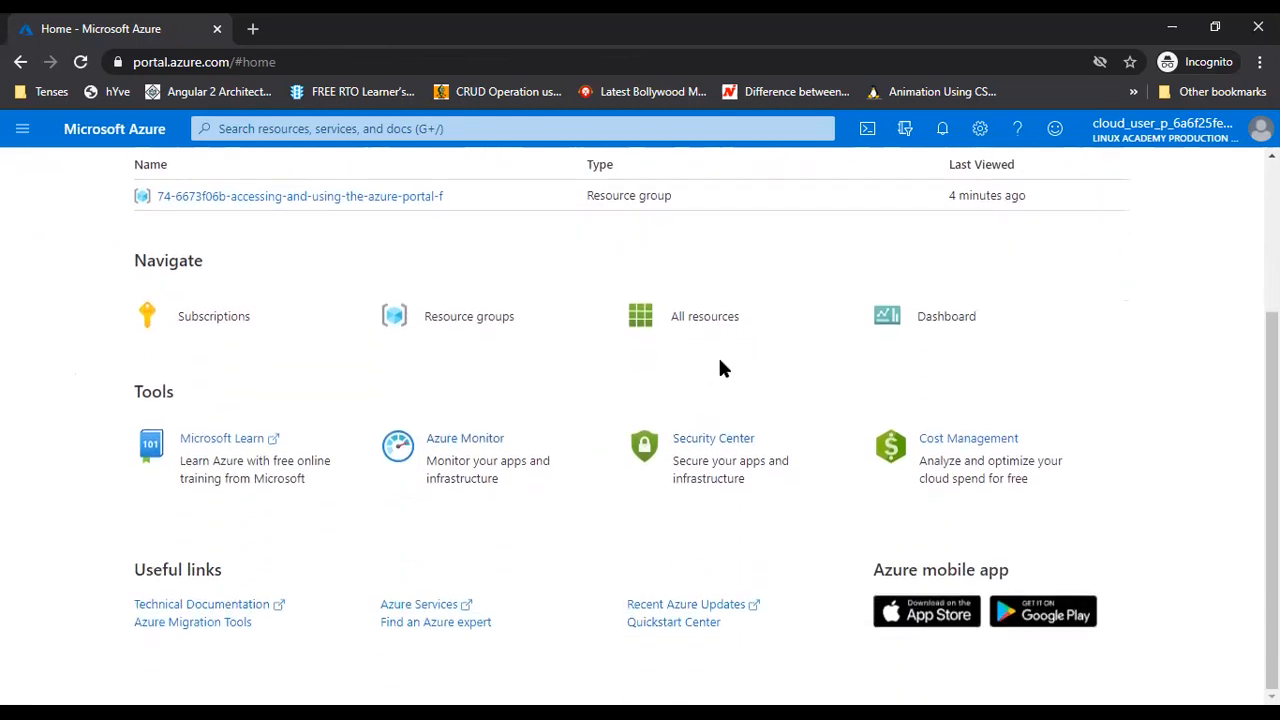
pyautogui.scroll(3, 680, 537)
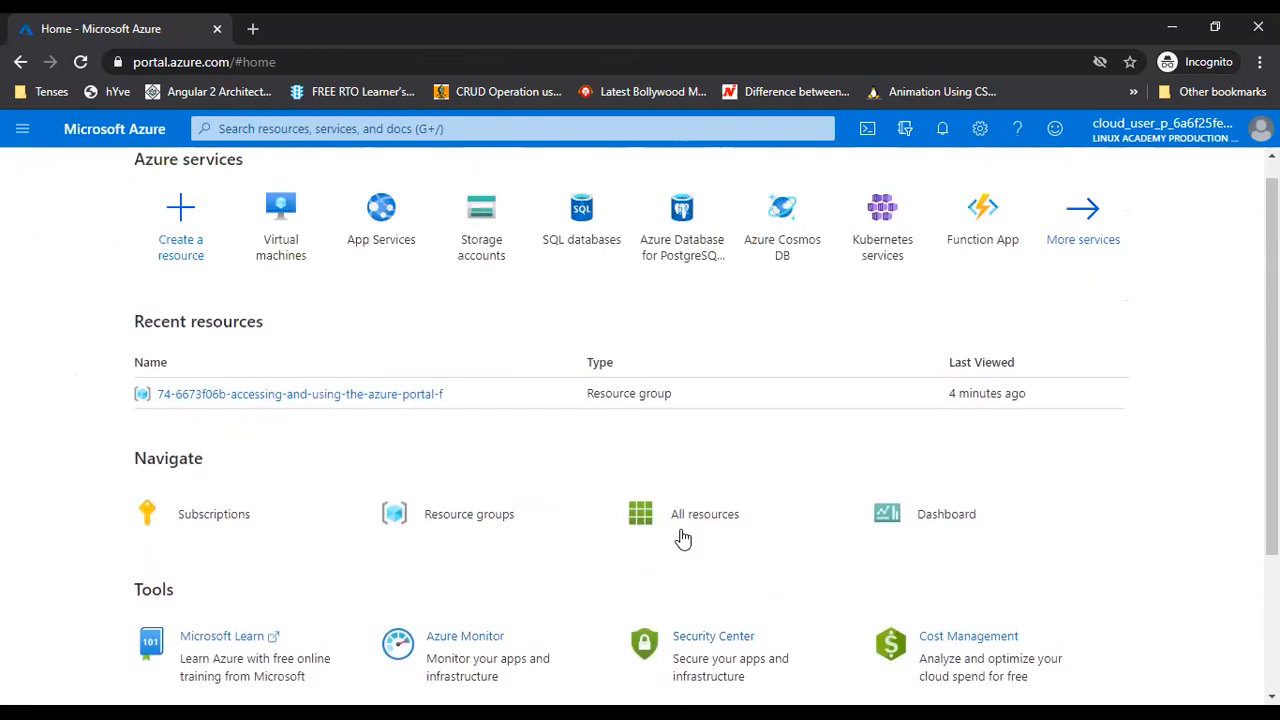
pyautogui.click(22, 128)
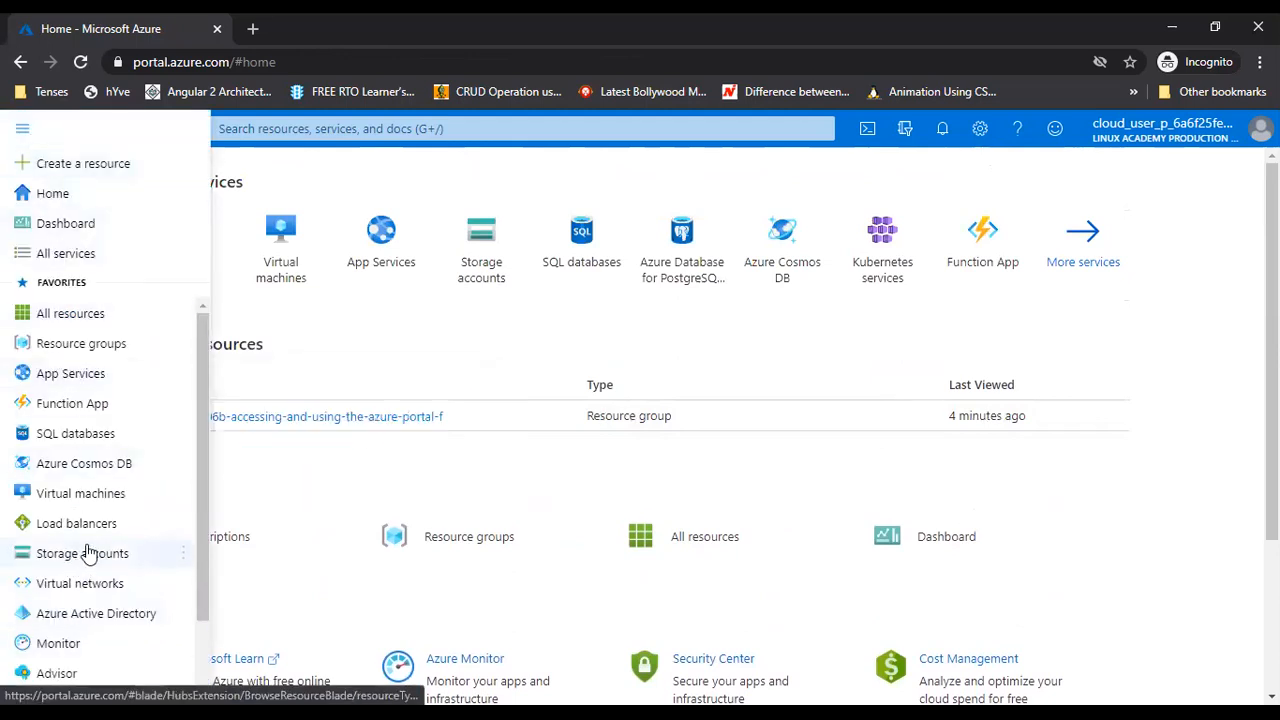
pyautogui.scroll(-2, 75, 580)
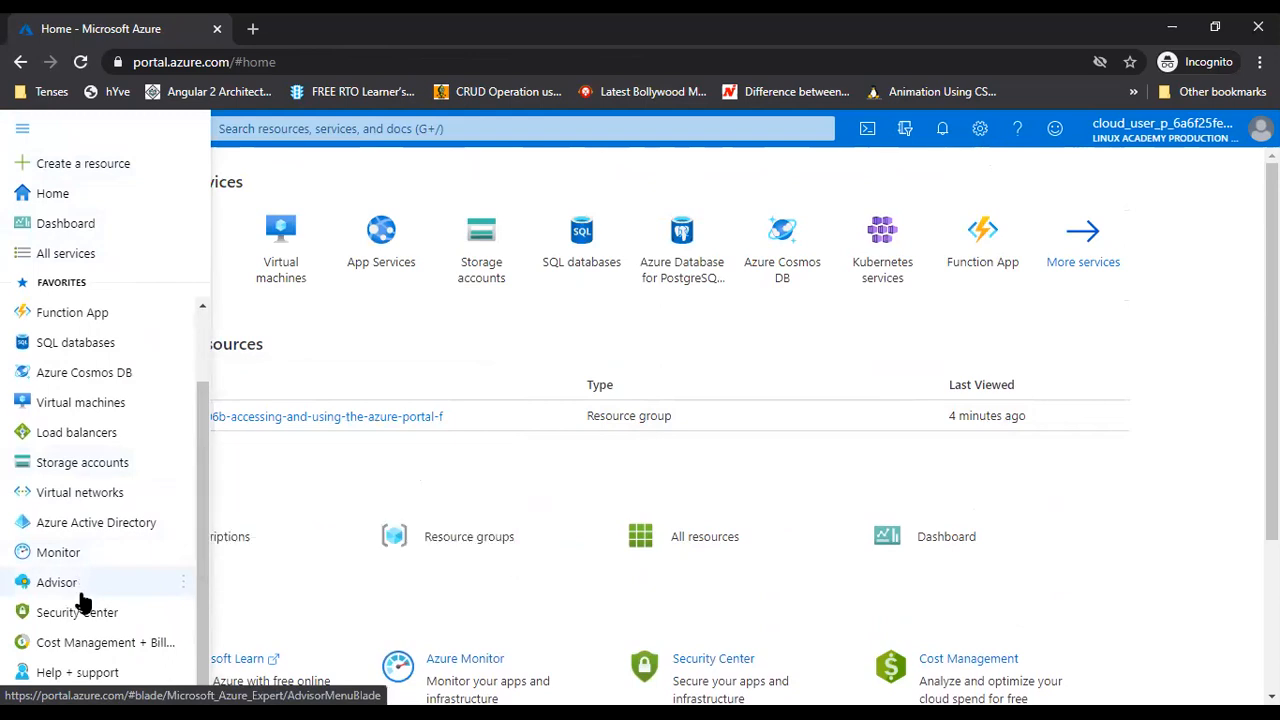
pyautogui.click(89, 647)
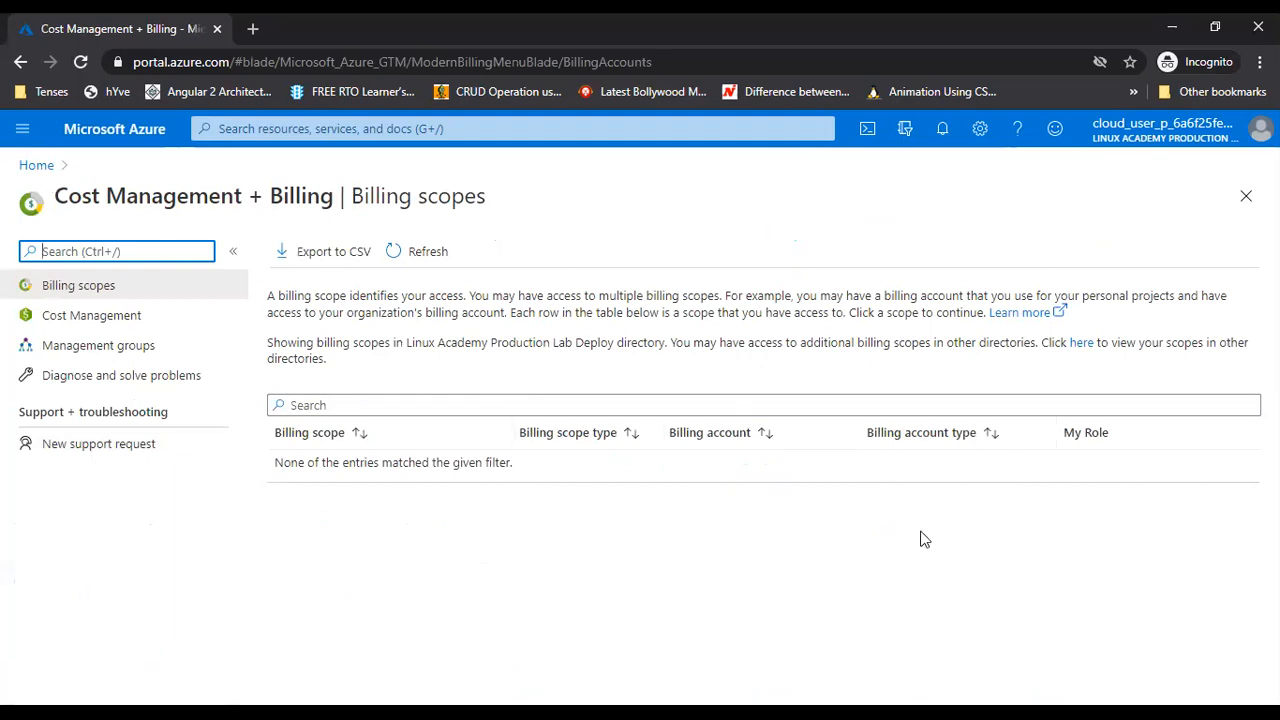
# Browse the Cost Management, Management groups and Diagnose and solve problems sections
pyautogui.click(95, 320)
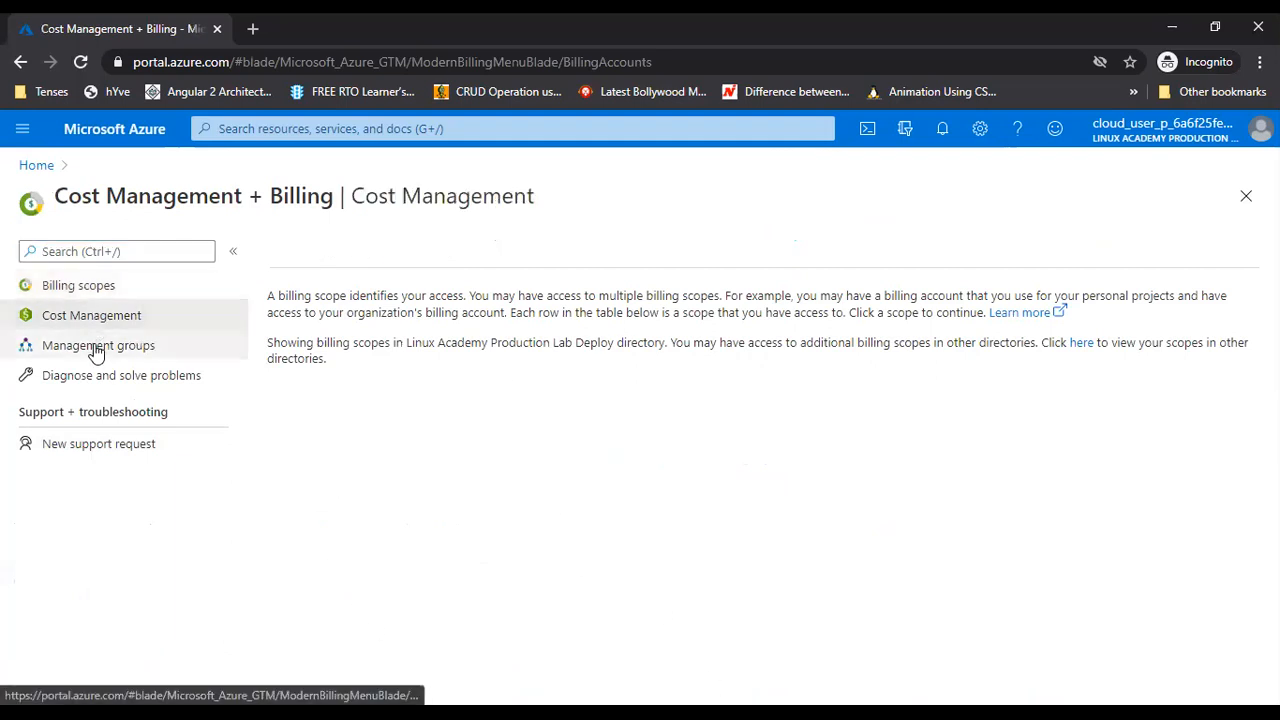
pyautogui.click(95, 348)
pyautogui.click(103, 377)
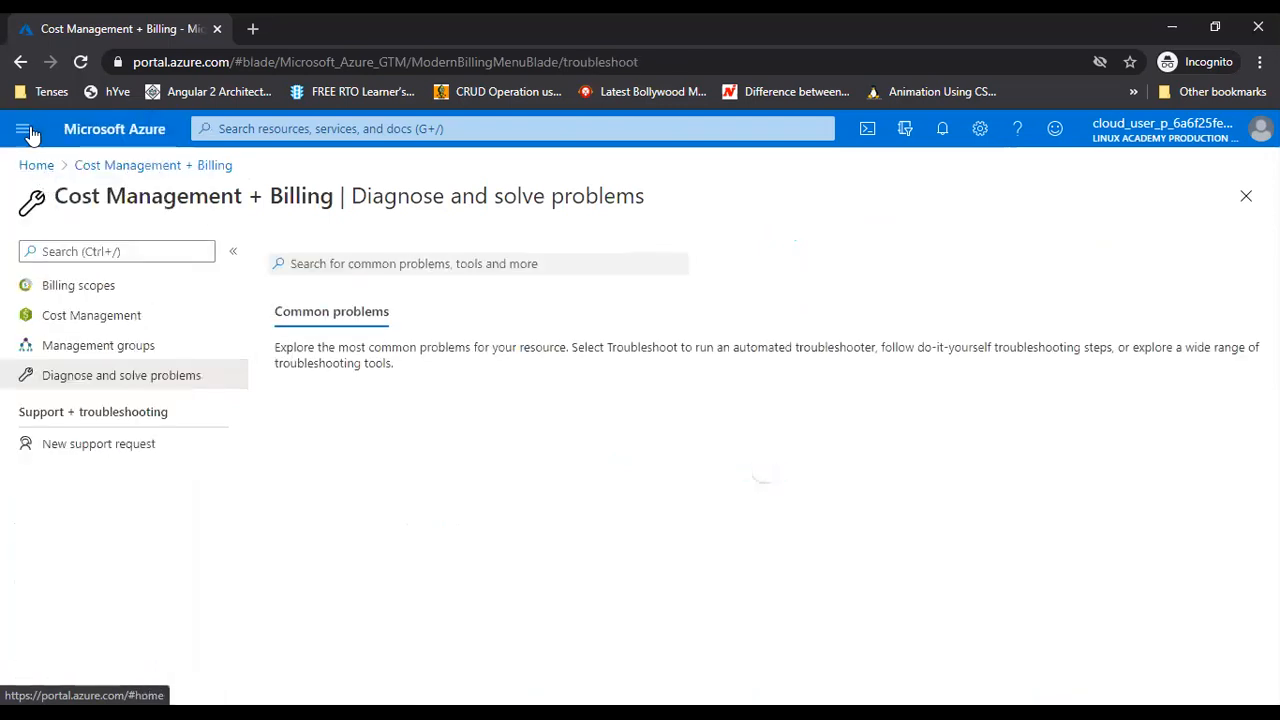
pyautogui.click(22, 128)
# Go Home, open the Virtual machines list showing lab-VM, and expand the Add options
pyautogui.click(44, 196)
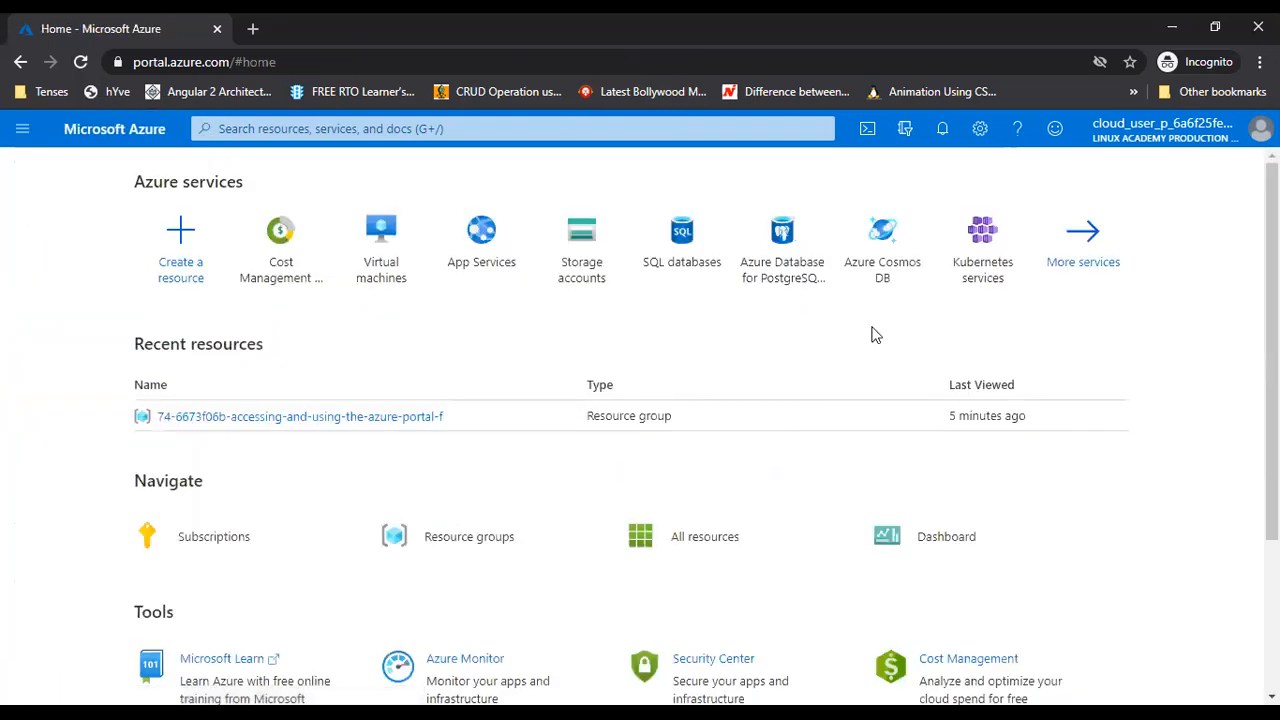
pyautogui.click(390, 276)
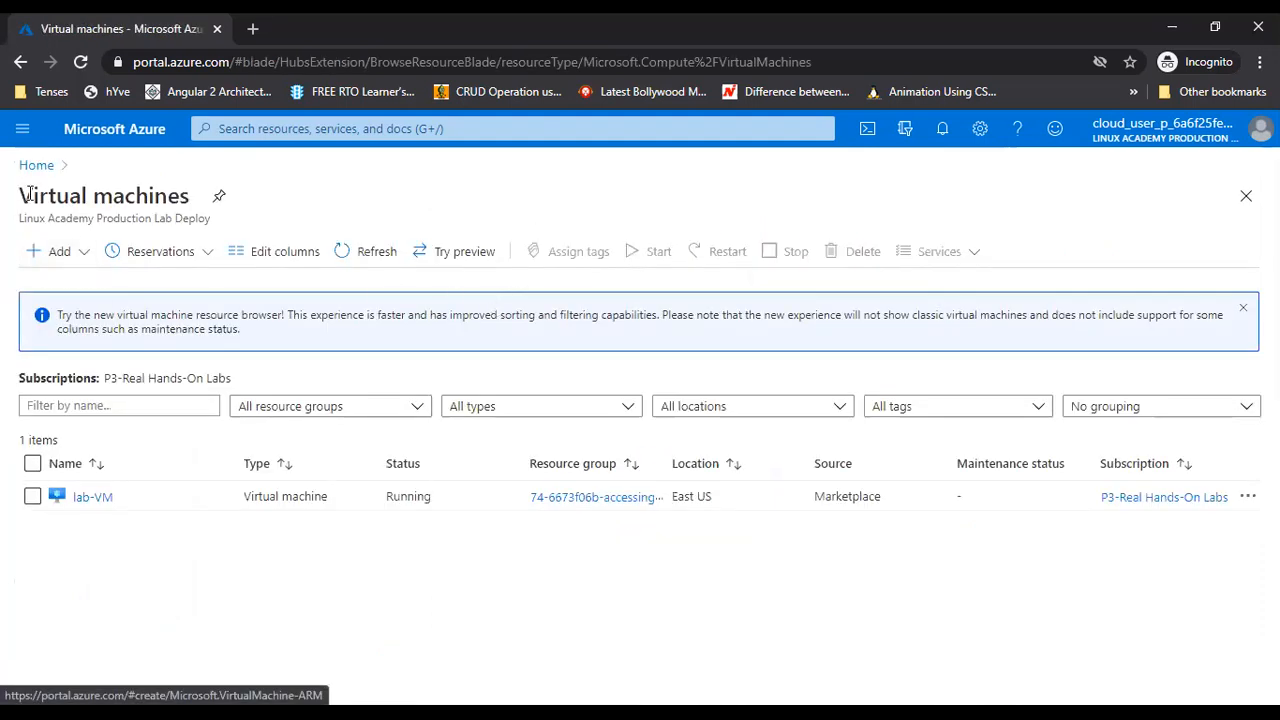
pyautogui.click(31, 172)
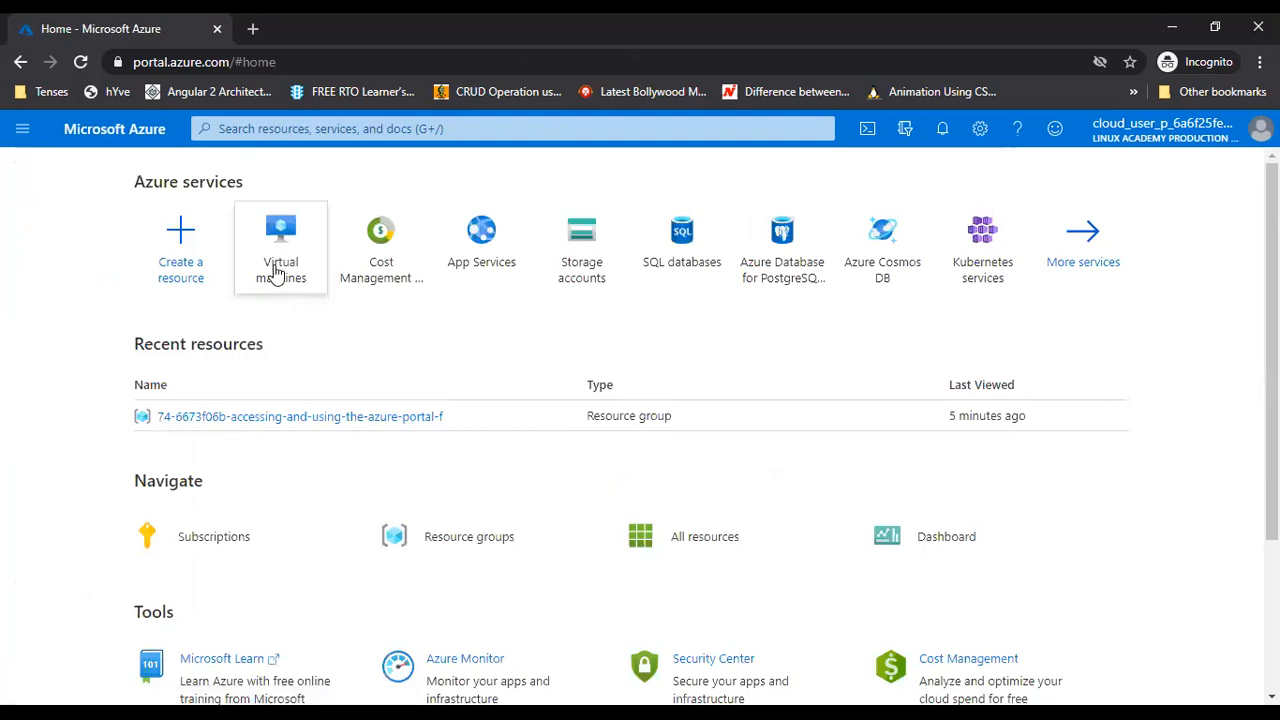
pyautogui.moveTo(277, 276)
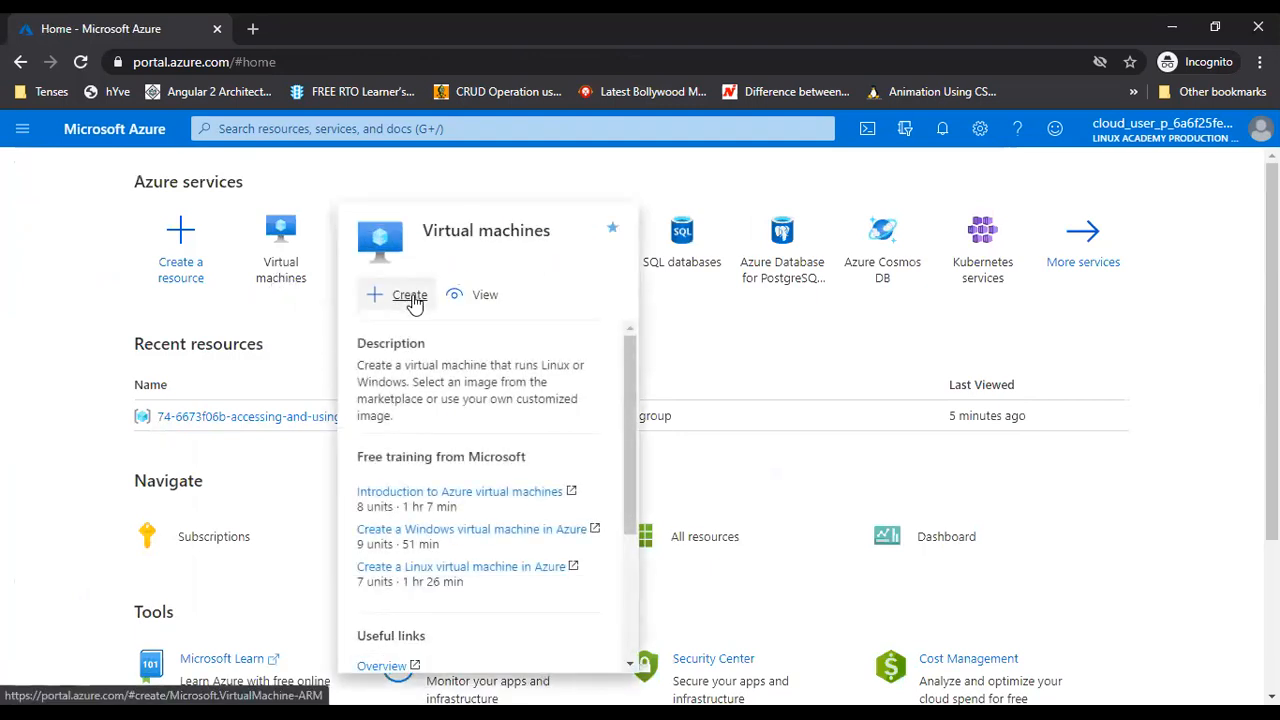
pyautogui.click(277, 248)
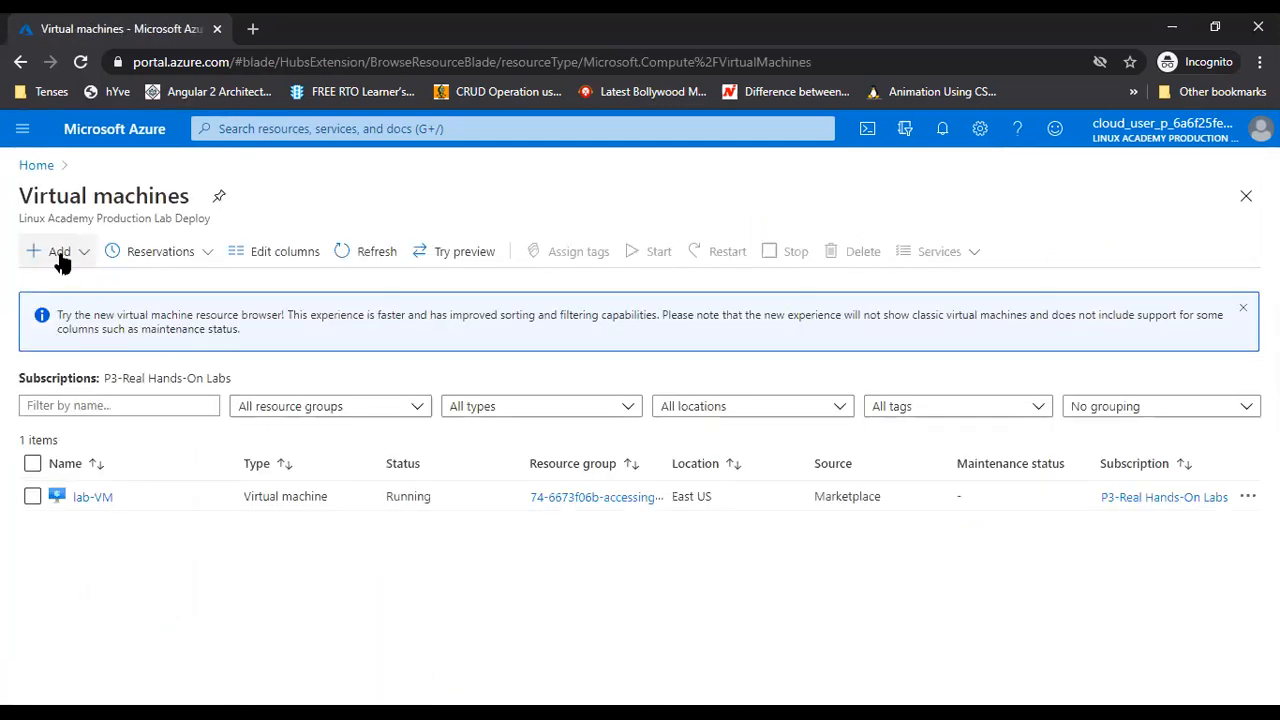
pyautogui.click(85, 254)
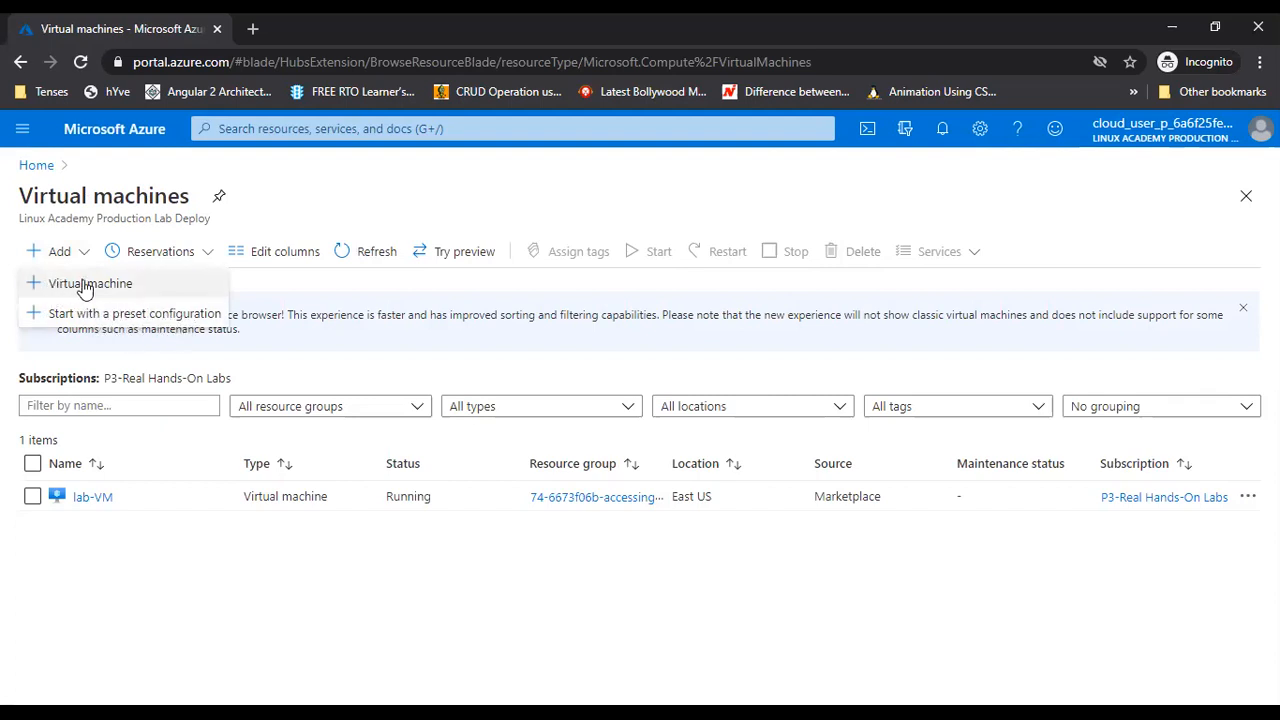
# Start a new virtual machine and highlight the wizard title and subscription explanation
pyautogui.click(85, 285)
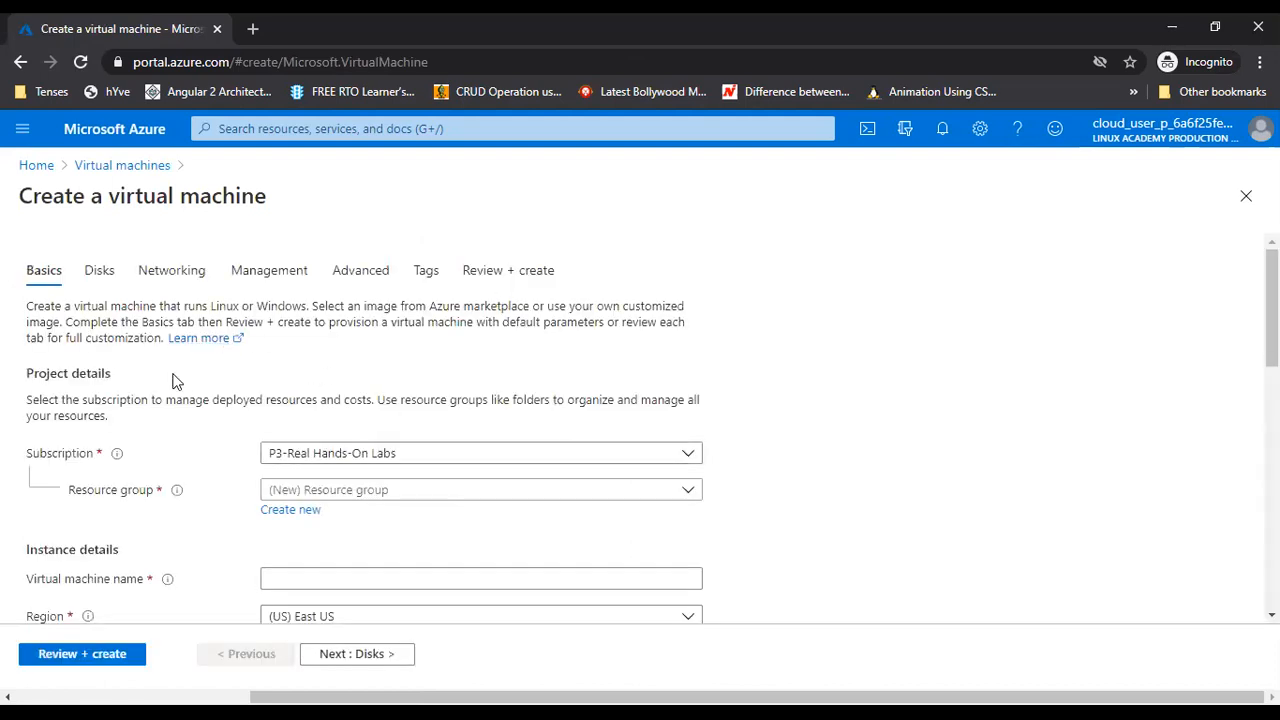
pyautogui.moveTo(27, 306); pyautogui.dragTo(182, 305)
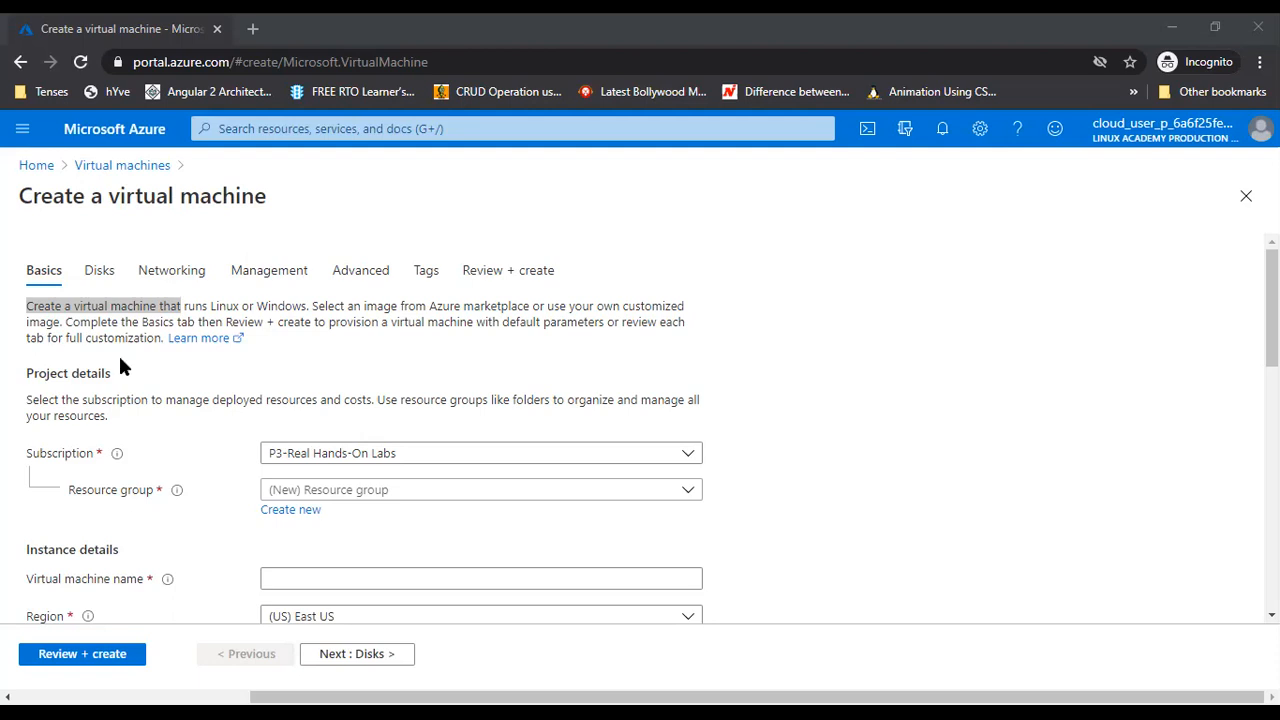
pyautogui.moveTo(117, 456)
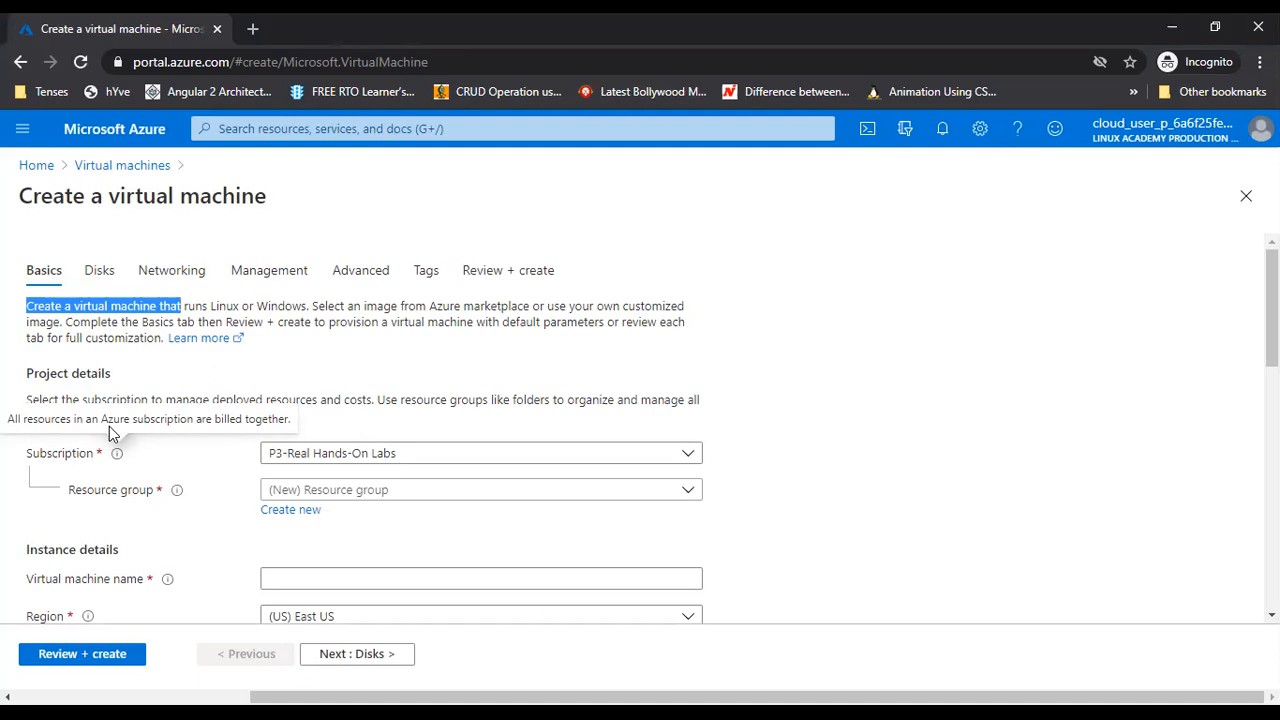
pyautogui.moveTo(117, 421); pyautogui.dragTo(283, 414)
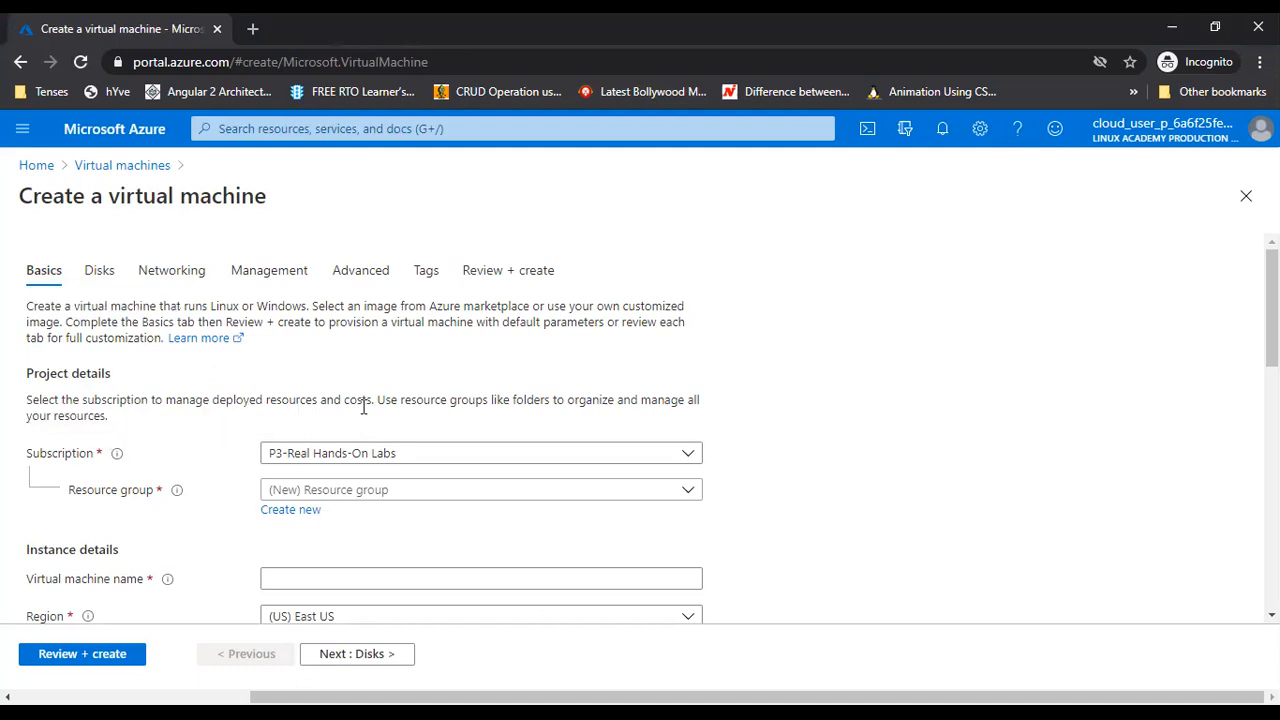
pyautogui.moveTo(176, 495)
# Step through Disks, Networking and Management to Review + create, where validation fails
pyautogui.click(96, 275)
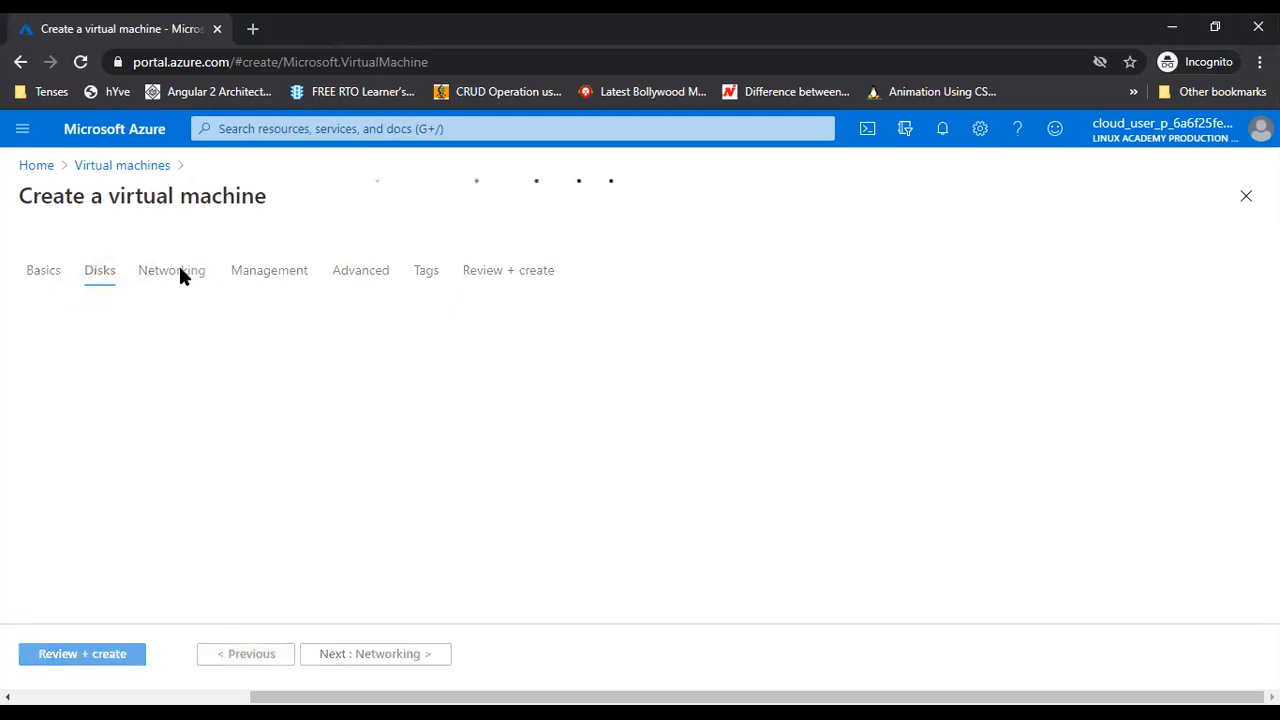
pyautogui.click(177, 272)
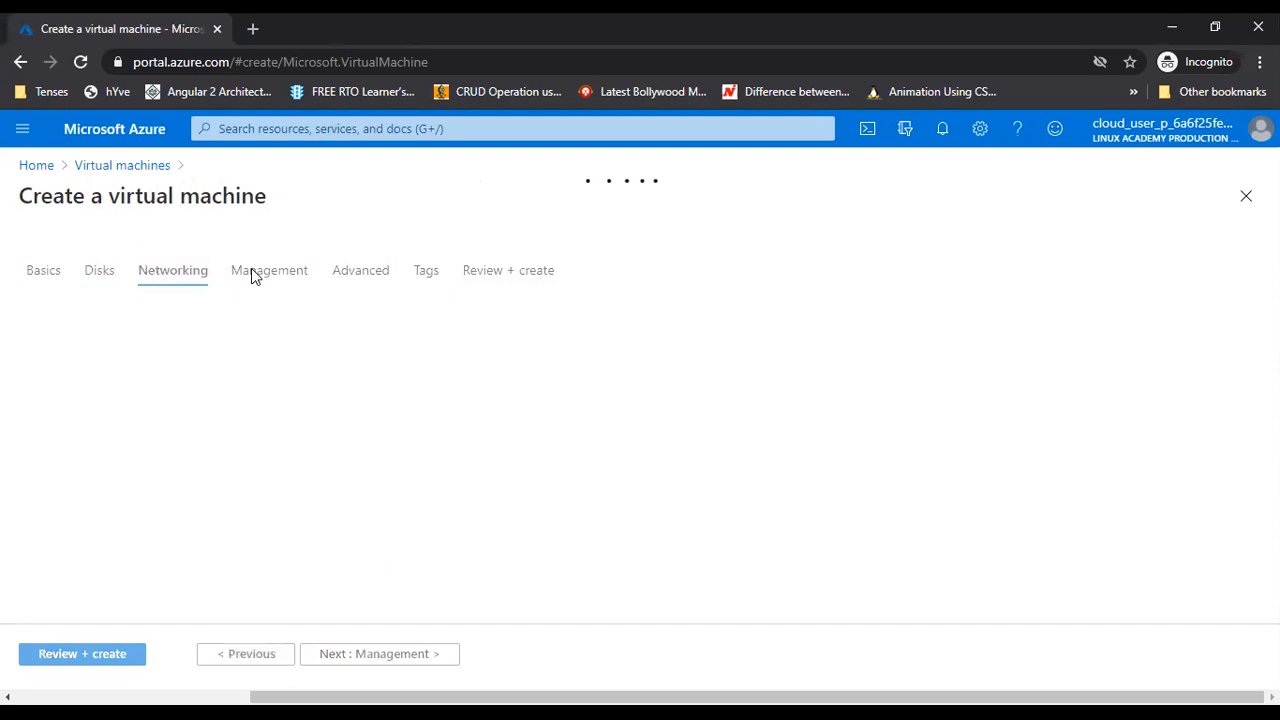
pyautogui.click(252, 275)
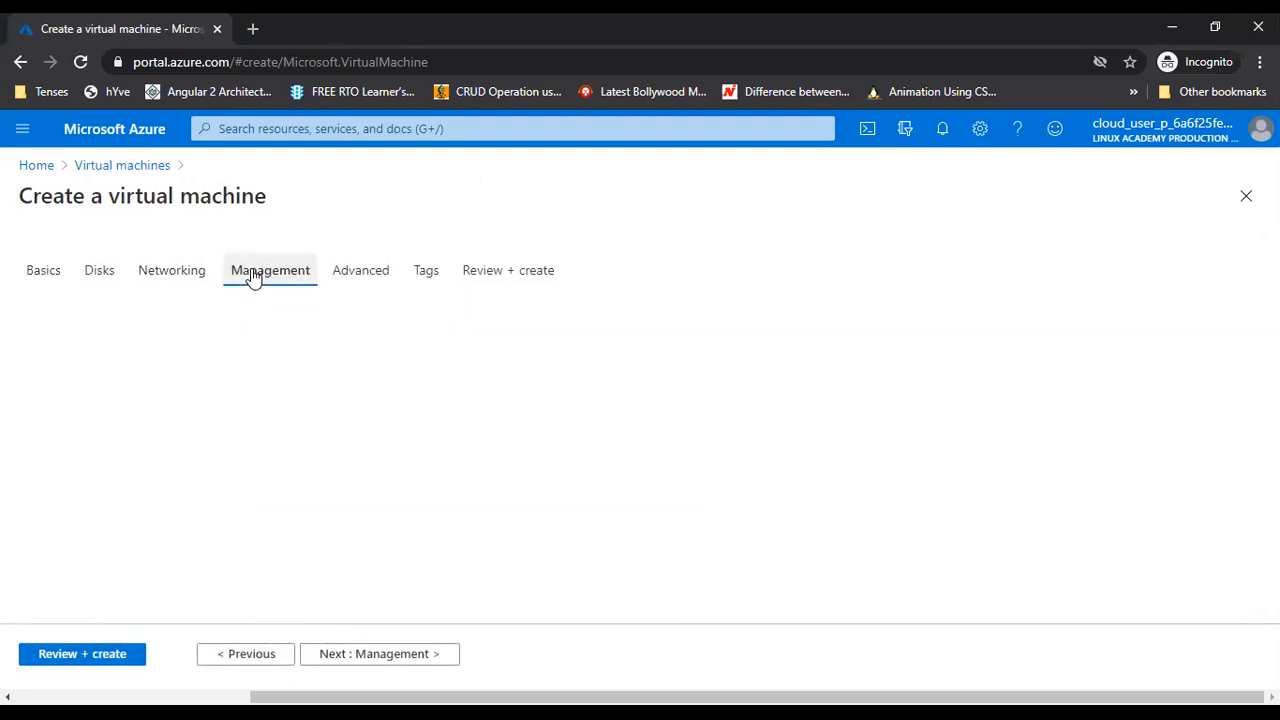
pyautogui.click(500, 274)
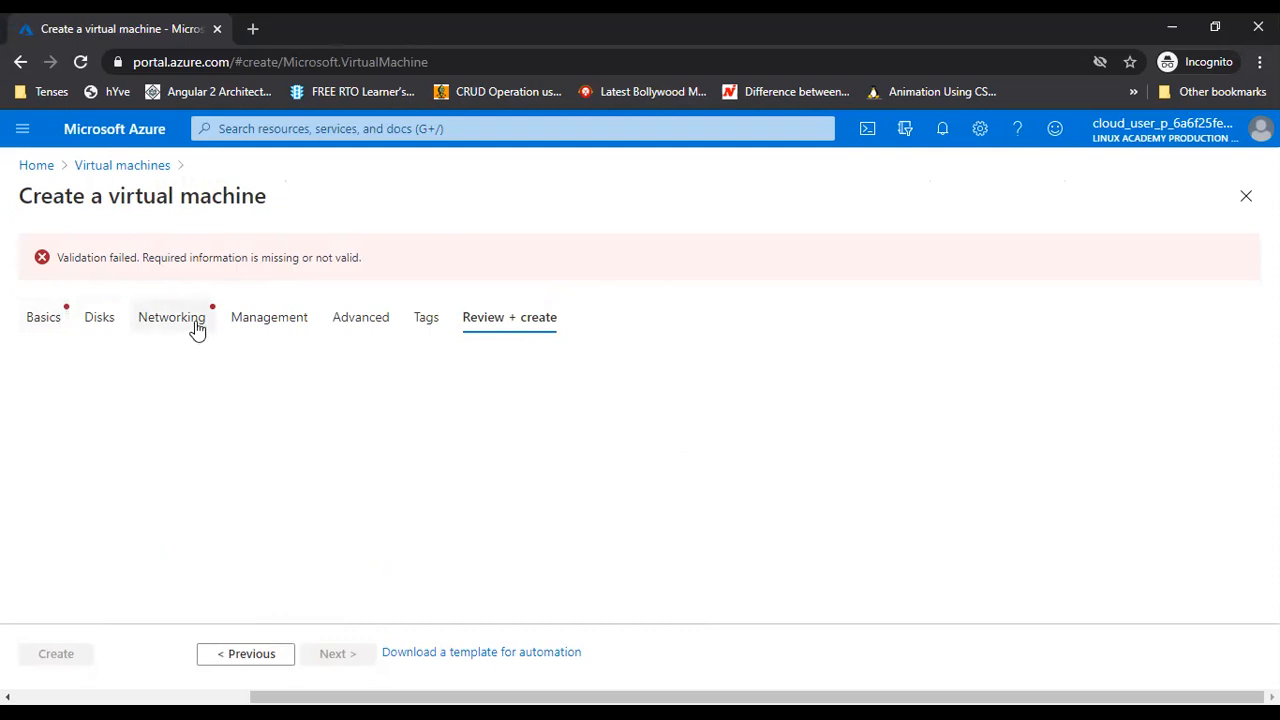
pyautogui.moveTo(62, 258); pyautogui.dragTo(358, 254)
# Back on Basics, choose subscription P3-Real Hands-On Labs and begin a new resource group
pyautogui.click(30, 320)
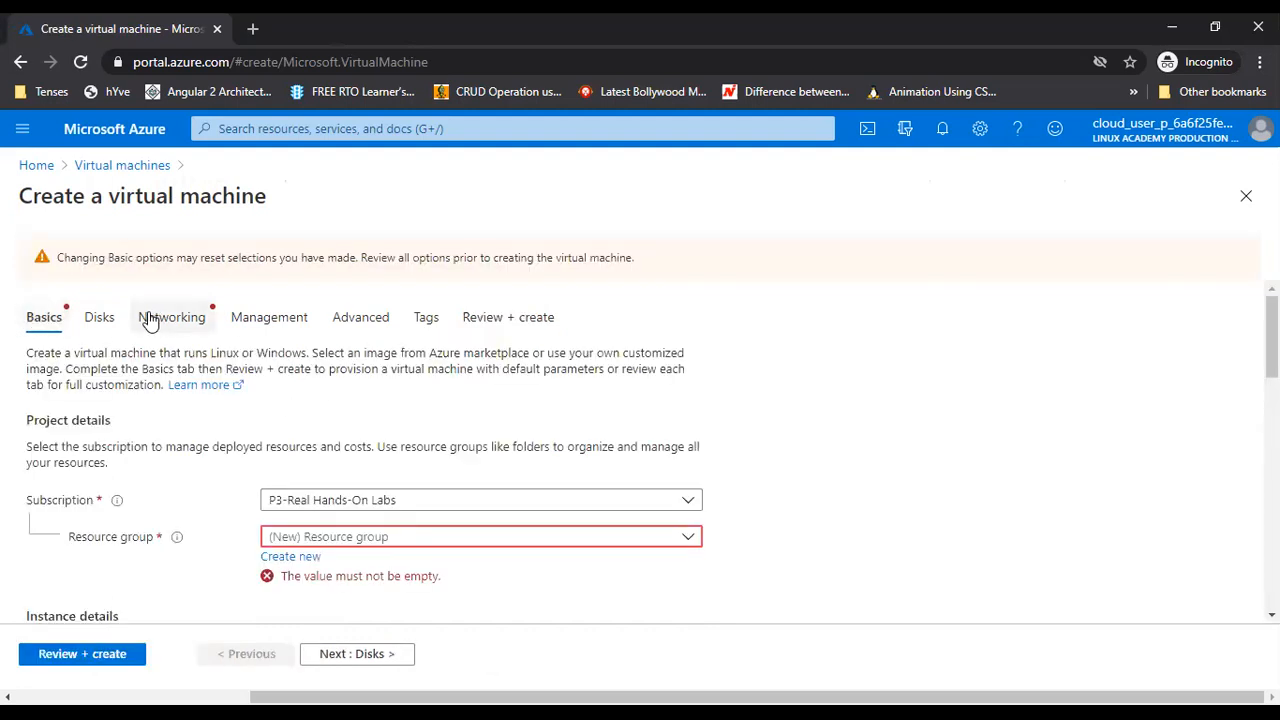
pyautogui.scroll(-2, 777, 560)
pyautogui.scroll(1, 694, 471)
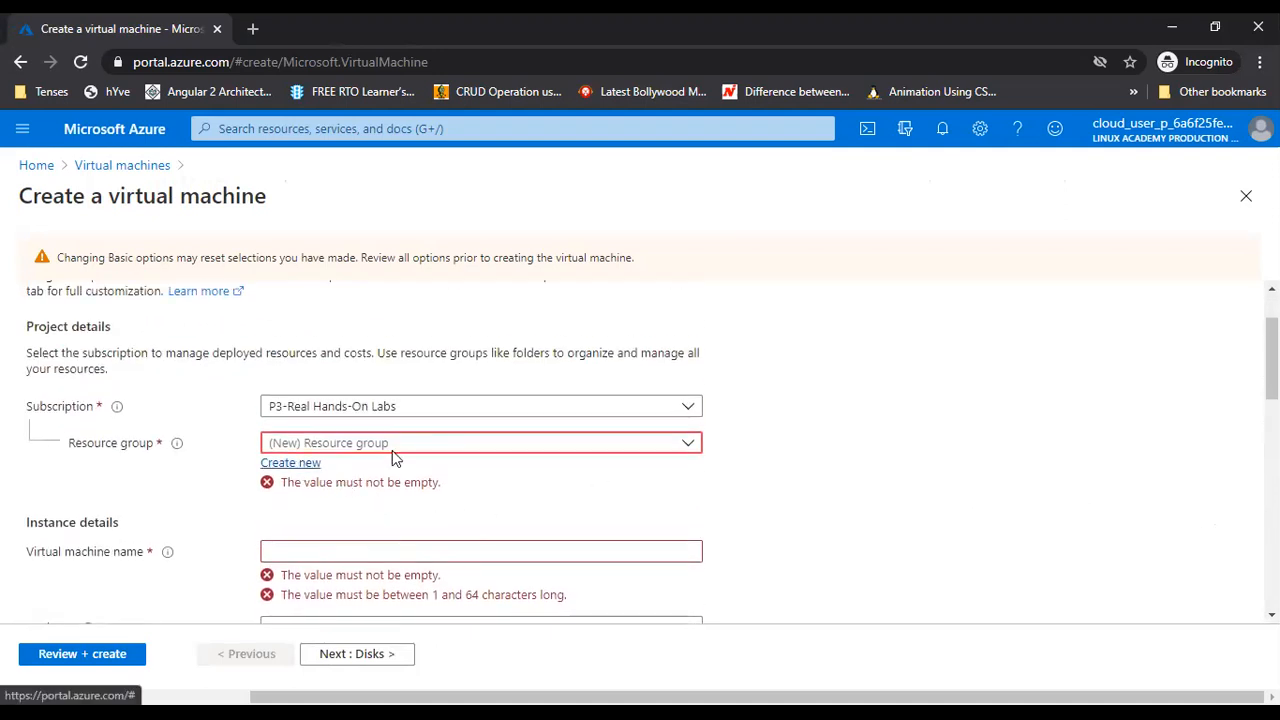
pyautogui.click(687, 410)
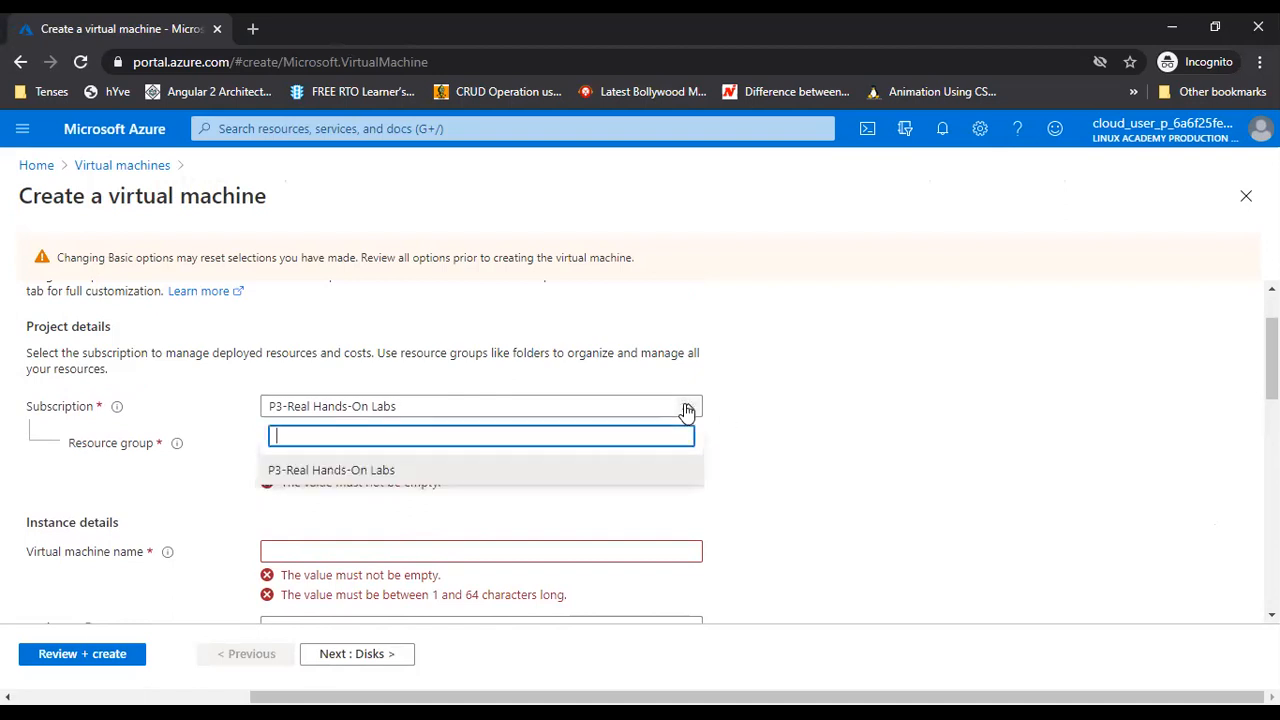
pyautogui.click(336, 472)
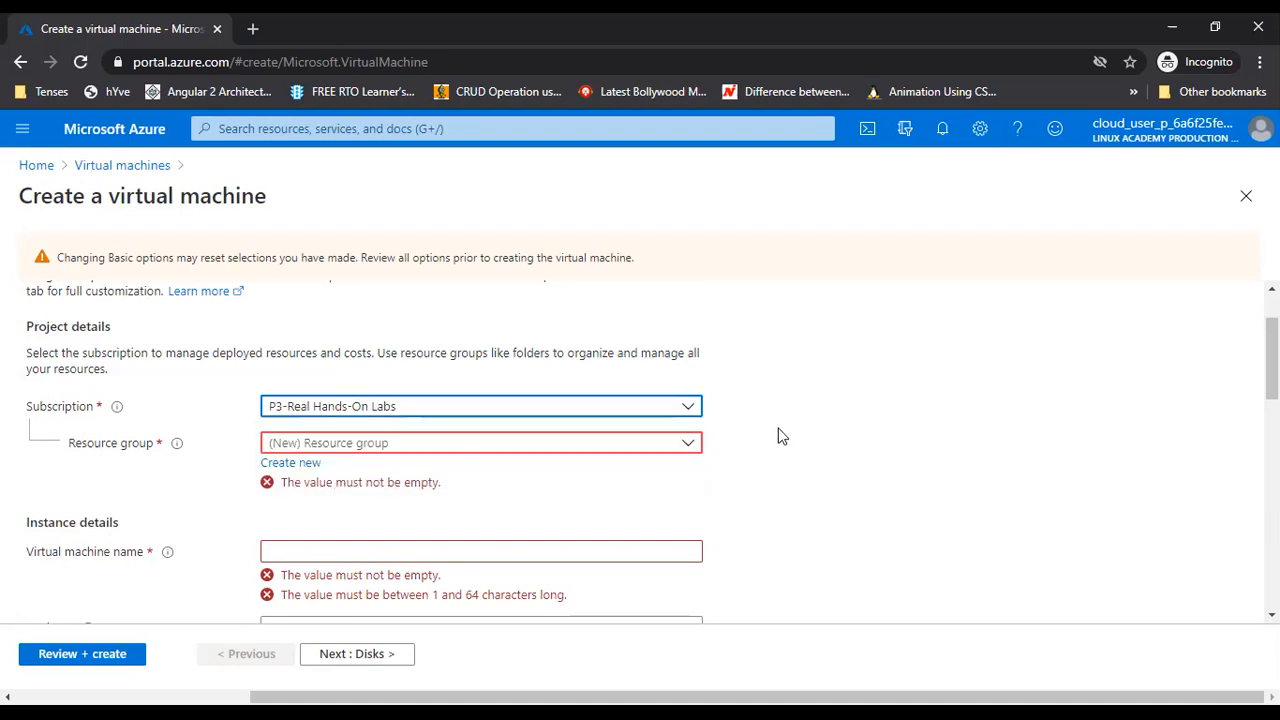
pyautogui.click(302, 466)
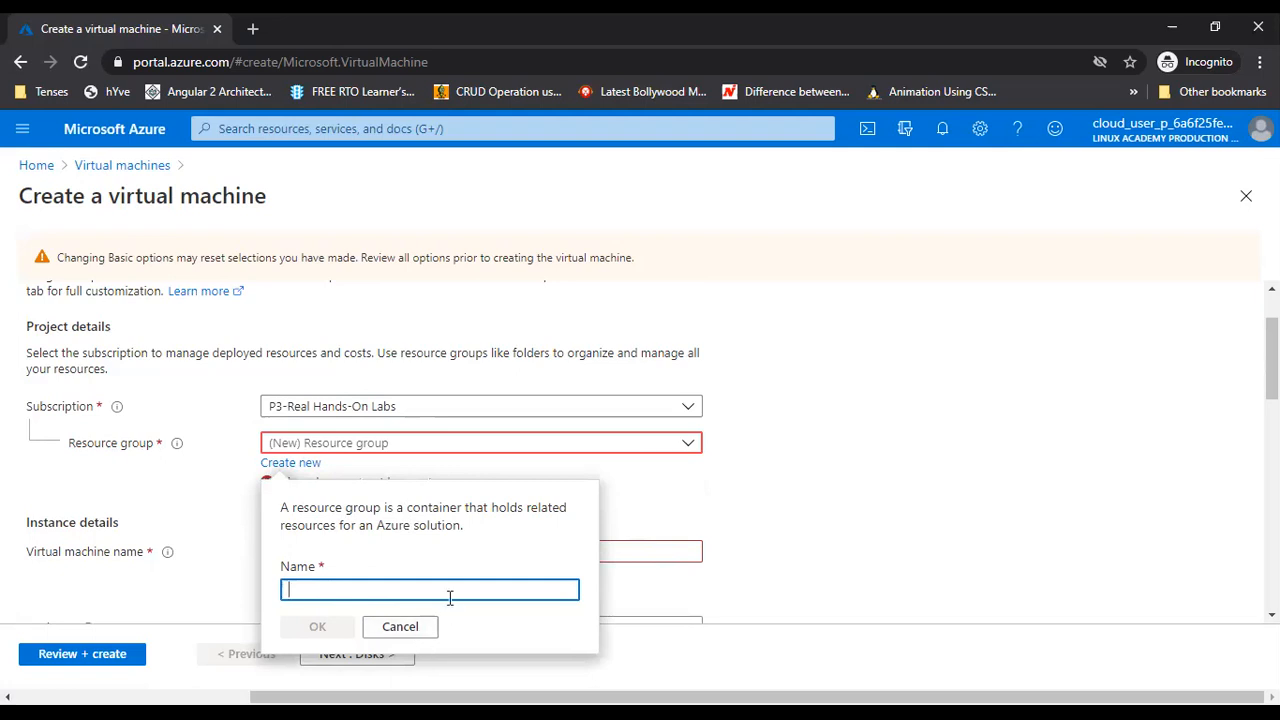
# Enter resource group name DemoRG, then cancel after the permissions error
pyautogui.click(357, 588)
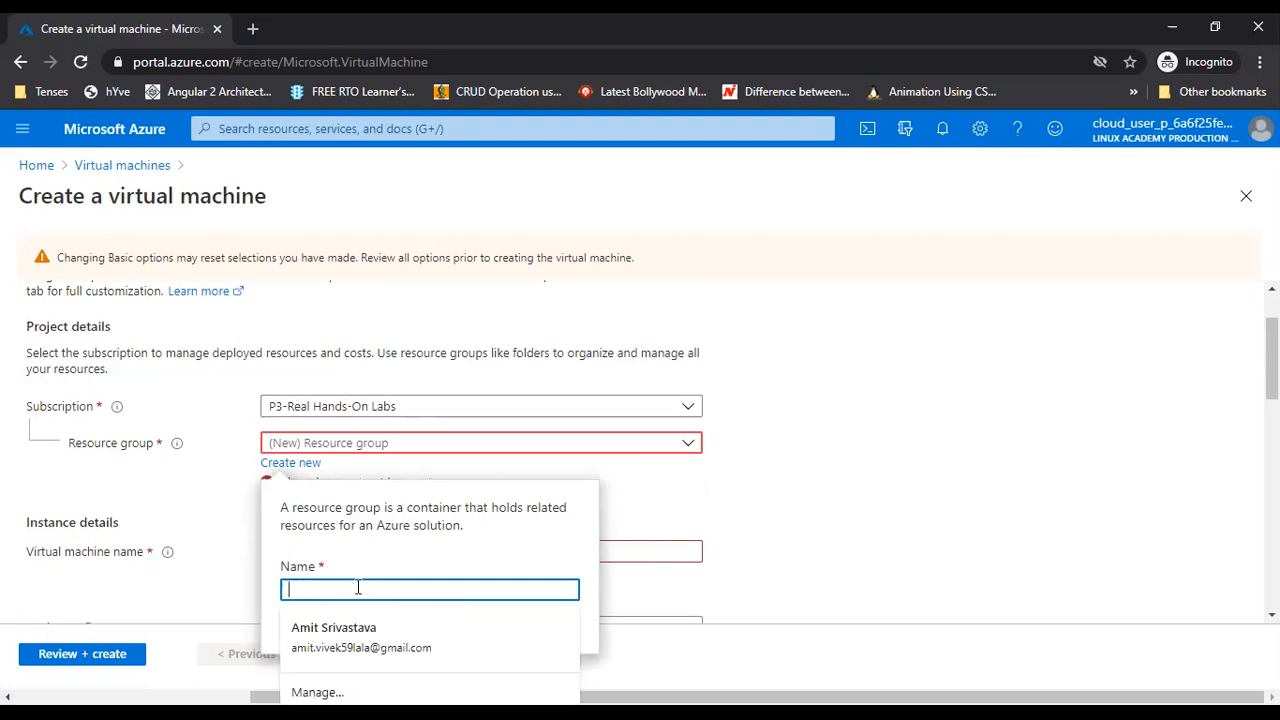
pyautogui.write('demoRe')
pyautogui.press('BackSpace')
pyautogui.write('G')
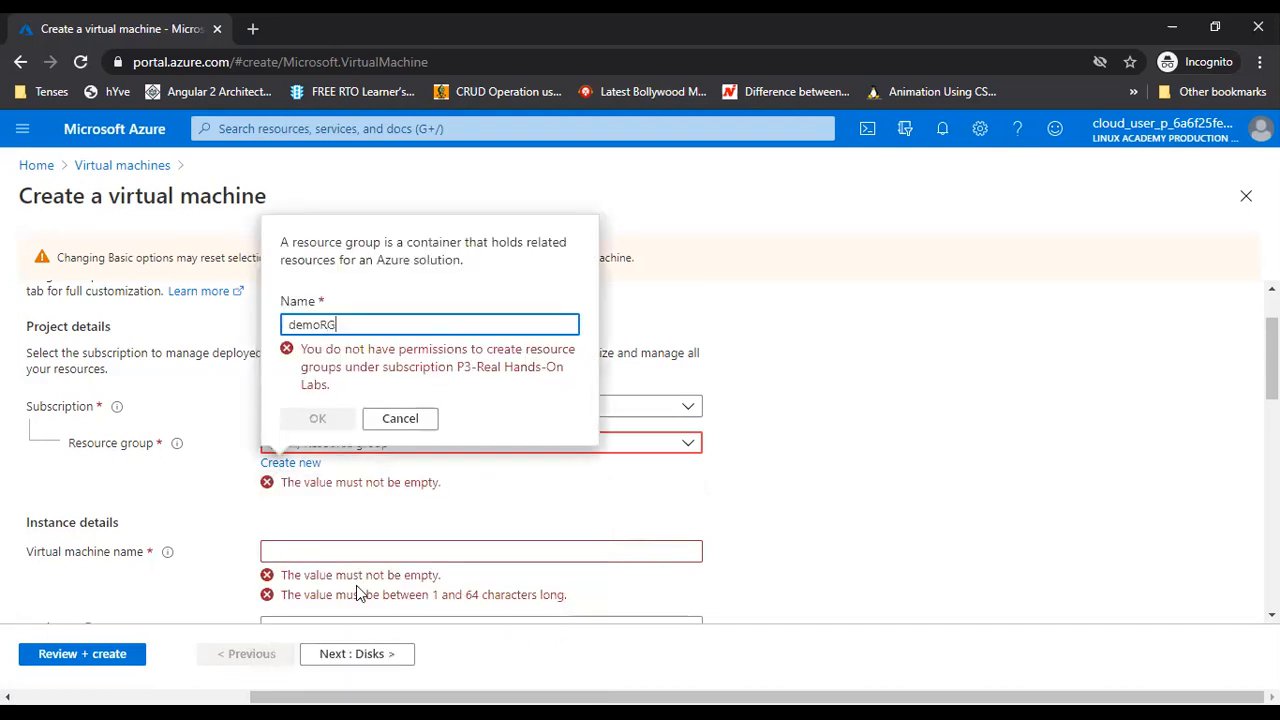
pyautogui.press('Delete')
pyautogui.write('D')
pyautogui.click(405, 421)
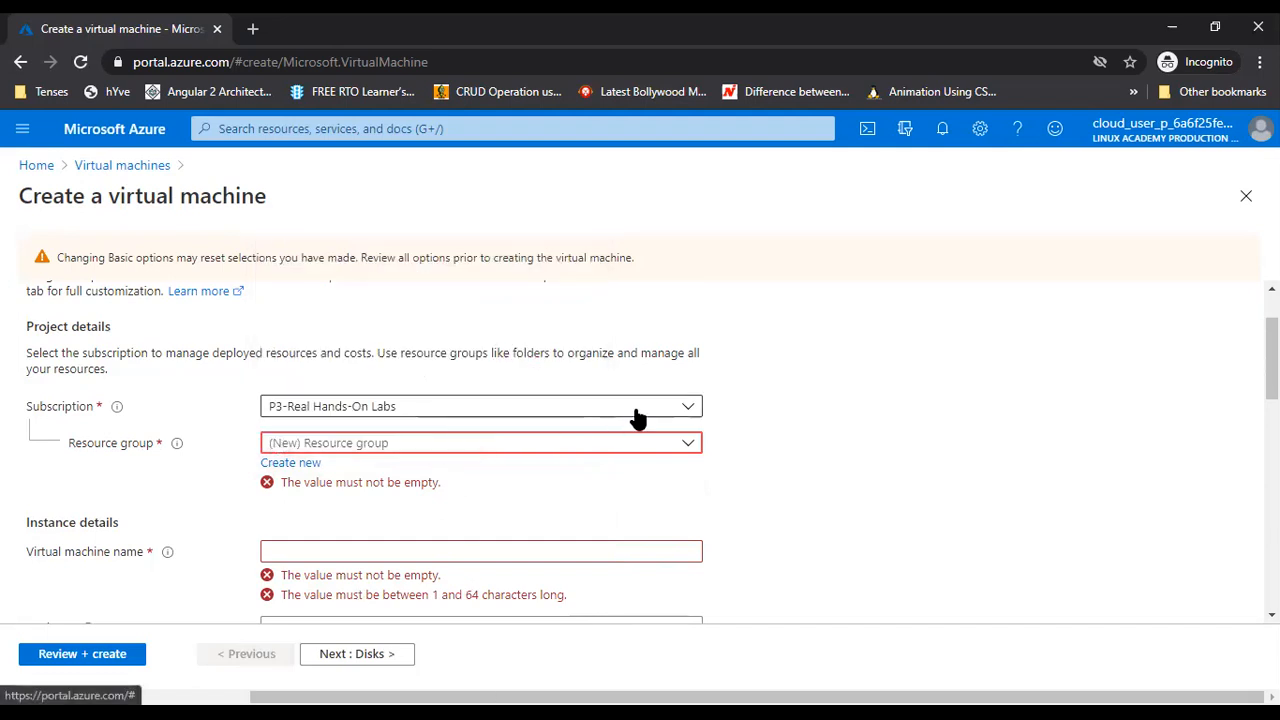
# Search the Subscription list for 'Test', then clear the search
pyautogui.click(694, 408)
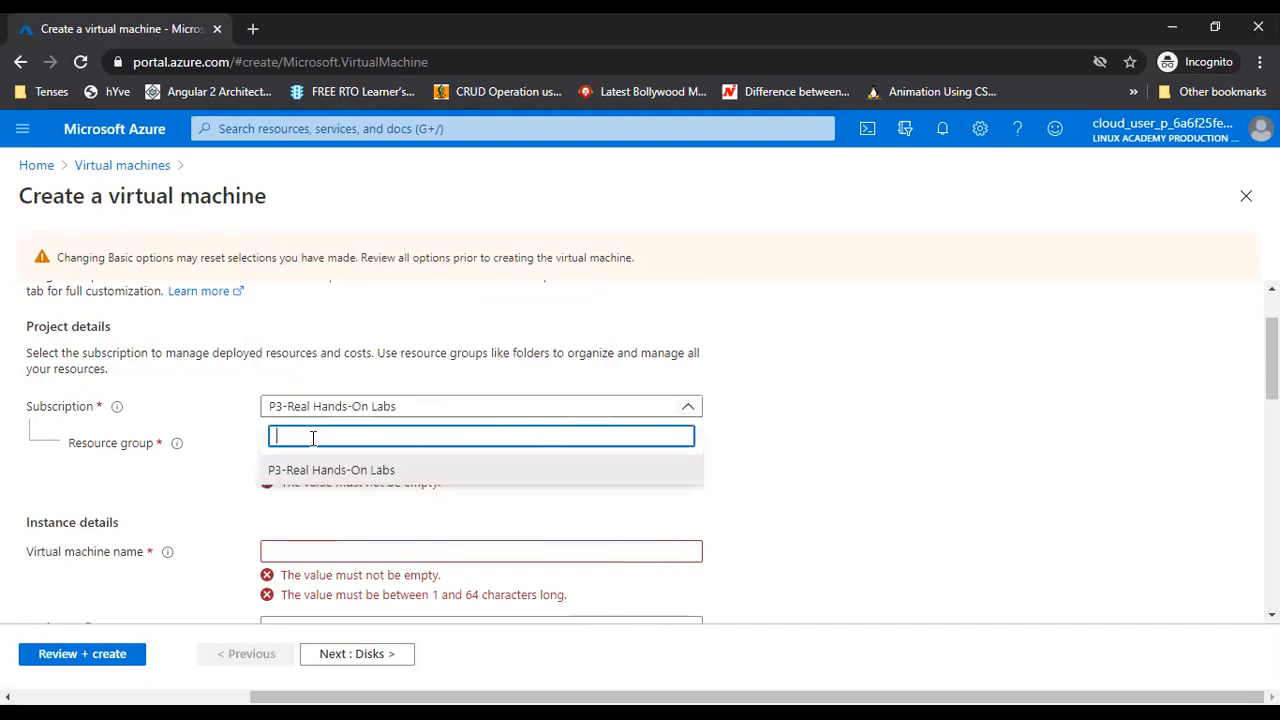
pyautogui.write('Test')
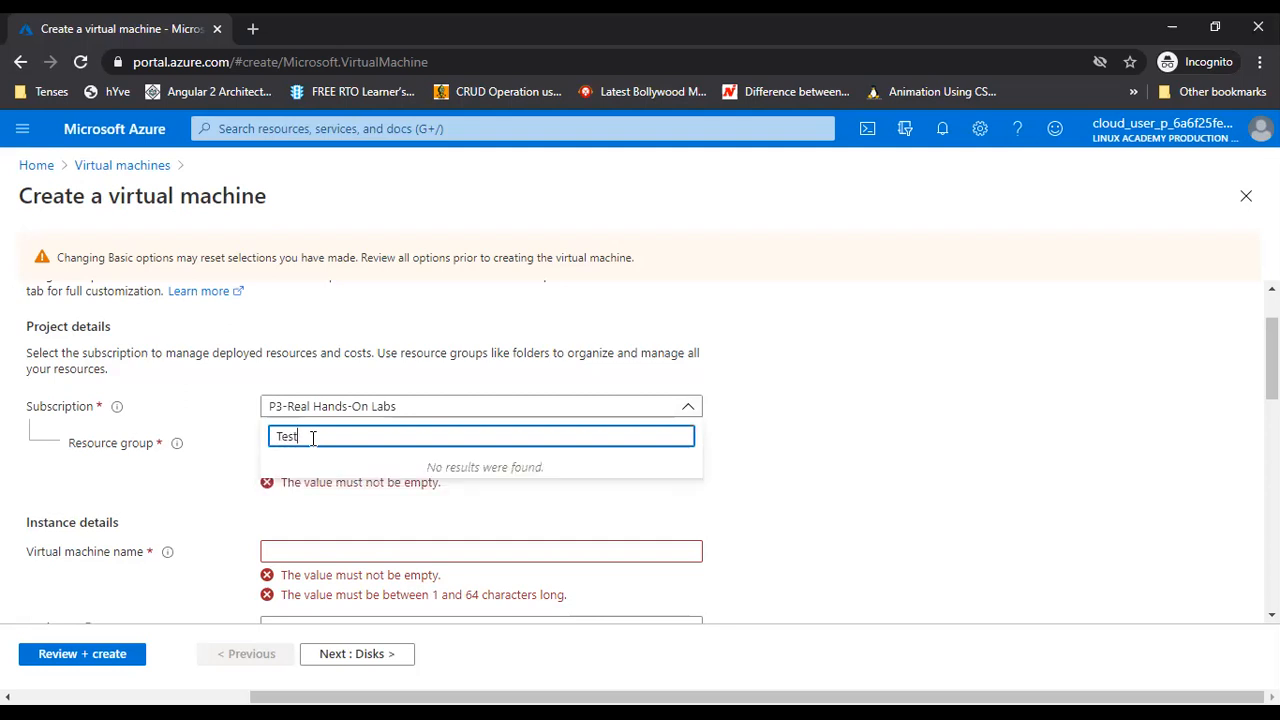
pyautogui.press('BackSpace')
pyautogui.press('BackSpace')
pyautogui.press('BackSpace')
pyautogui.press('BackSpace')
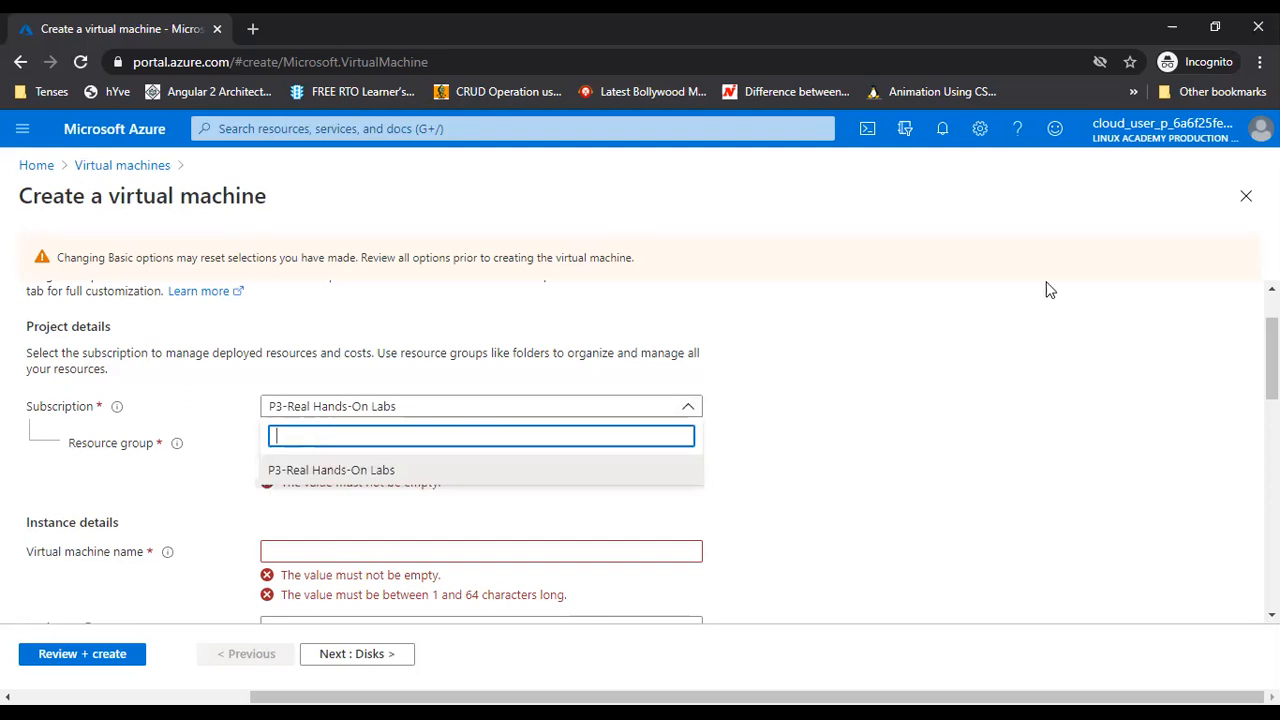
# Select the existing lab resource group and enter amitvm as the virtual machine name
pyautogui.click(829, 418)
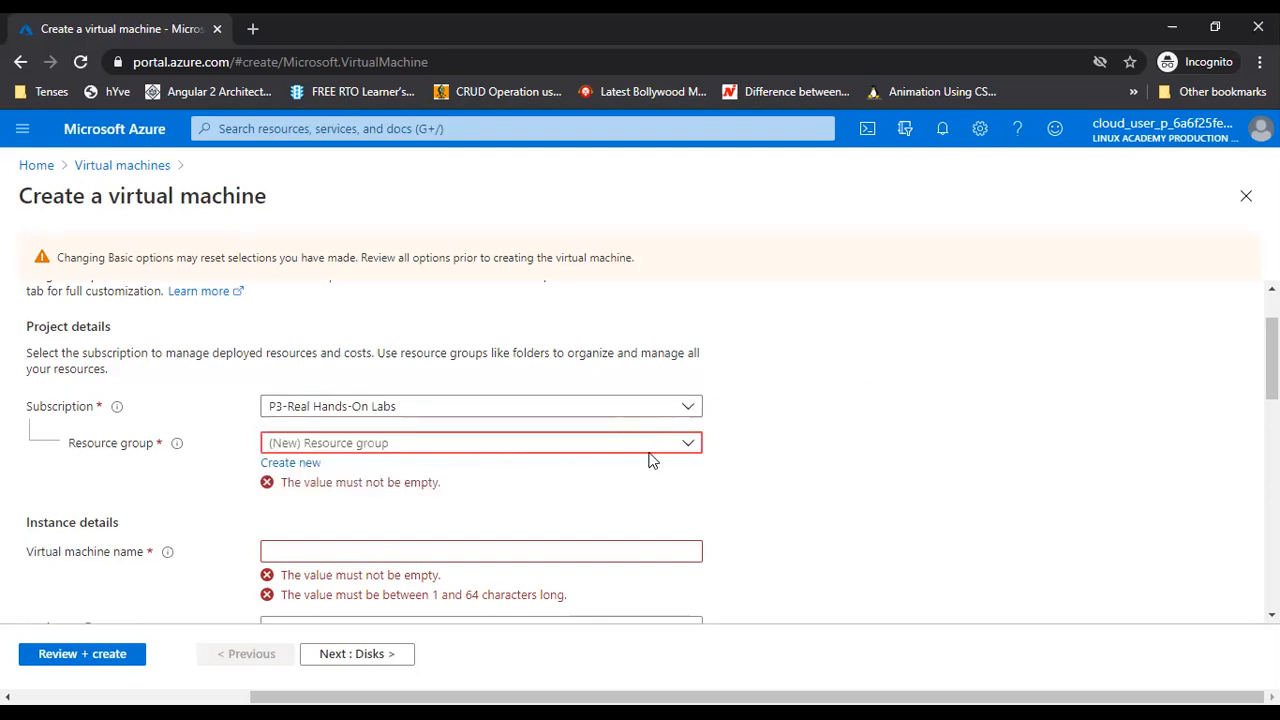
pyautogui.click(684, 445)
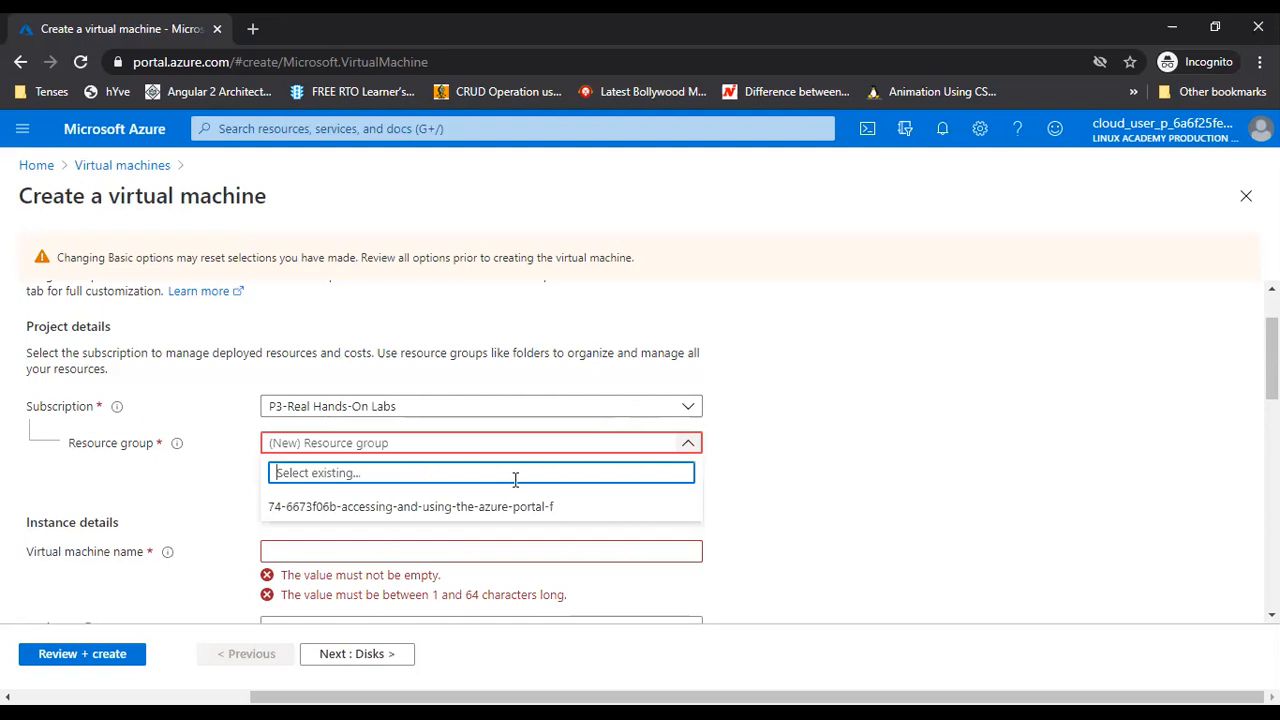
pyautogui.click(451, 507)
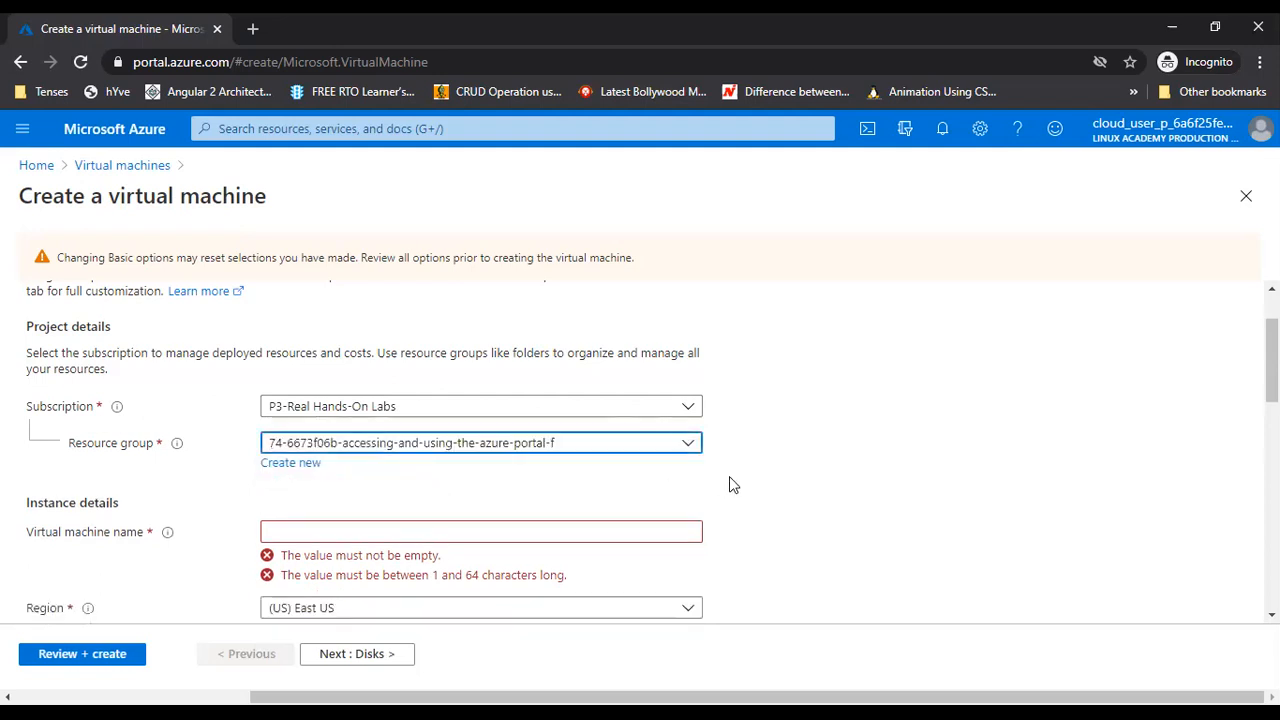
pyautogui.scroll(-1, 729, 484)
pyautogui.click(316, 438)
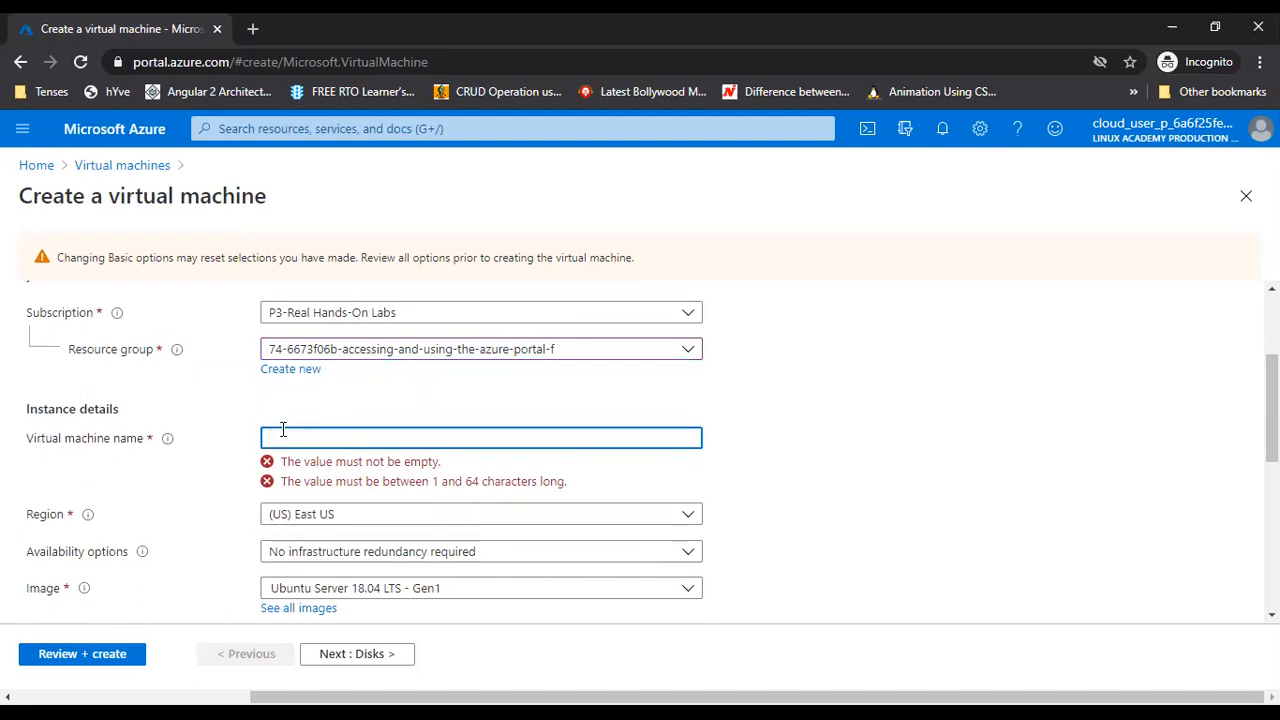
pyautogui.write('armtvm')
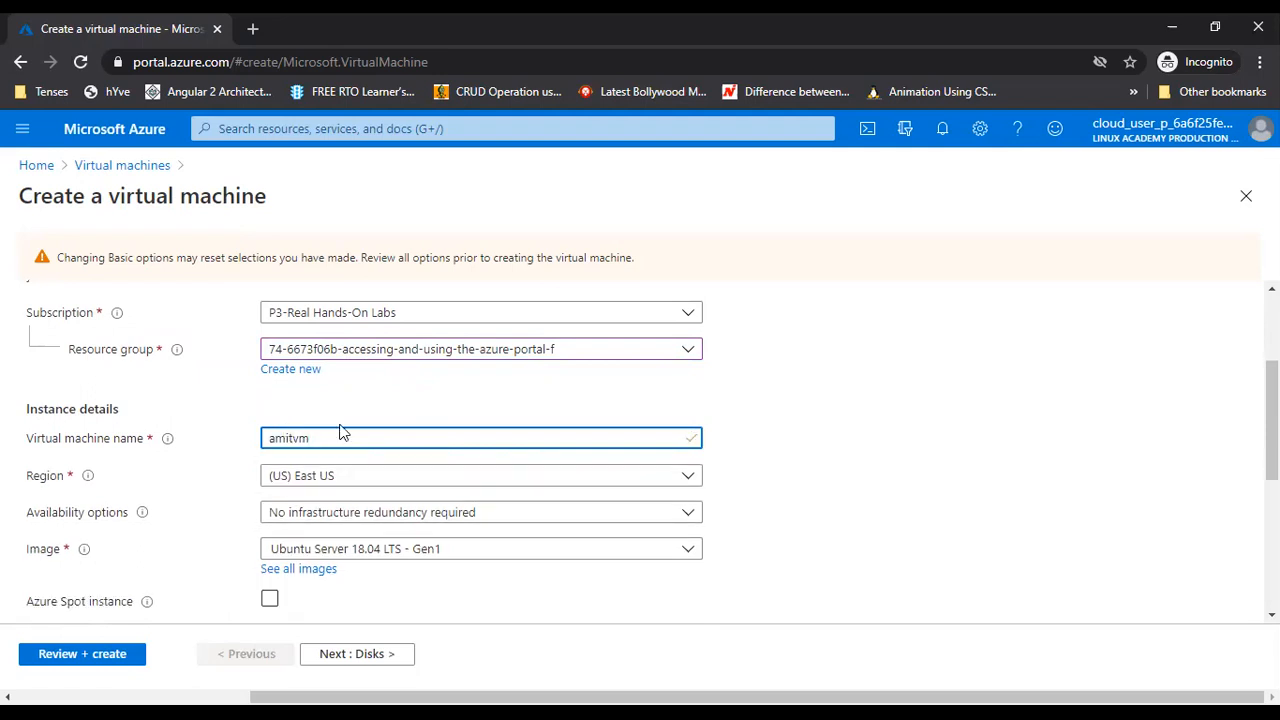
# Search regions for 'india' and settle on (Asia Pacific) West India after briefly trying Korea South
pyautogui.click(423, 385)
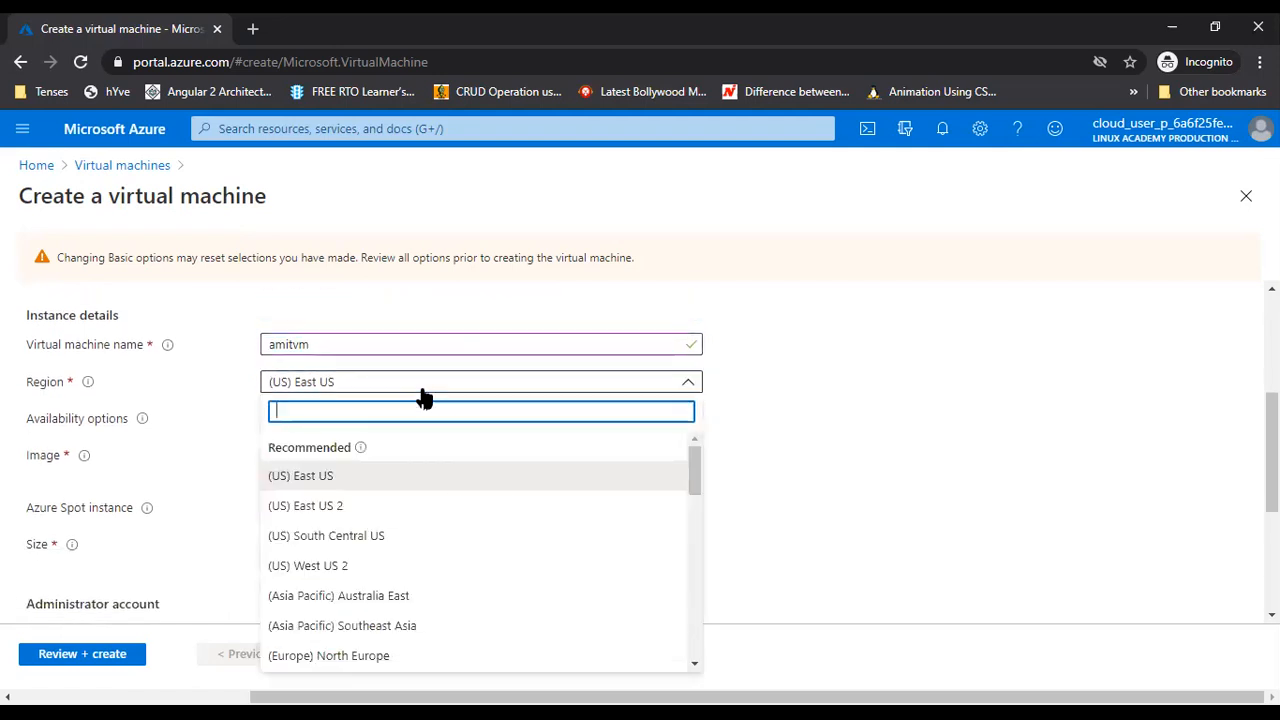
pyautogui.write('ind')
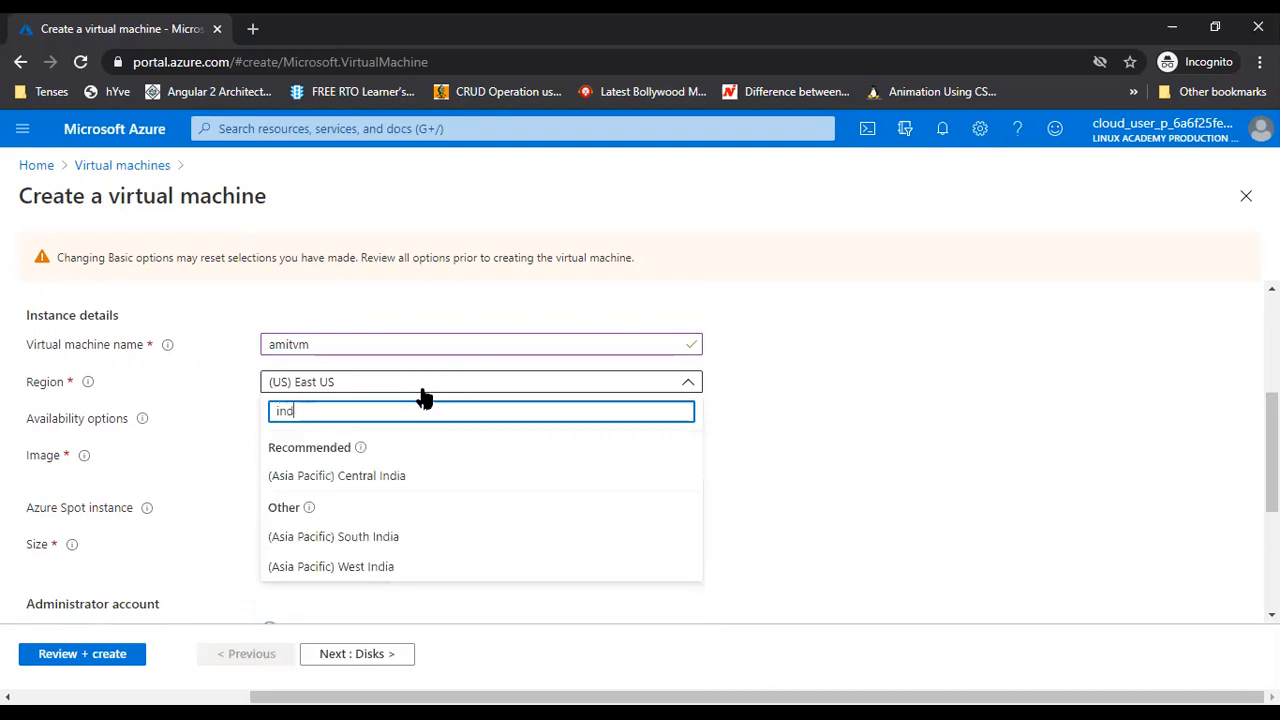
pyautogui.write('ia')
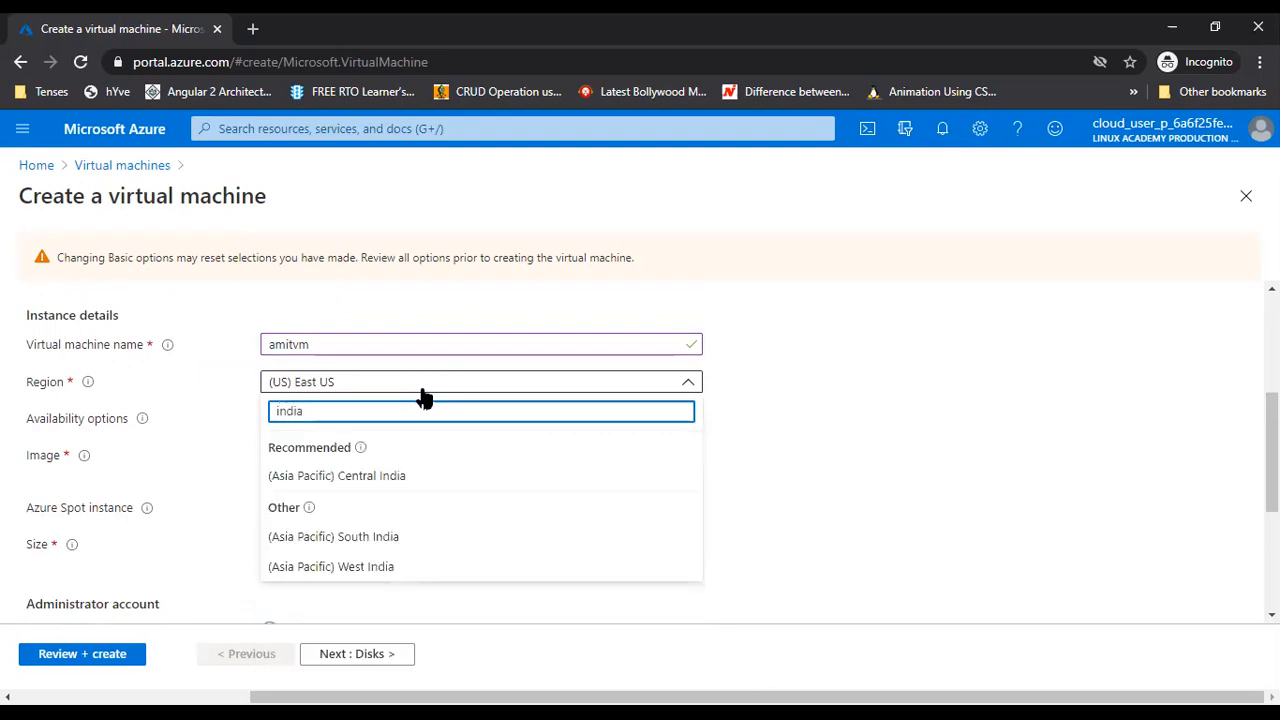
pyautogui.click(388, 566)
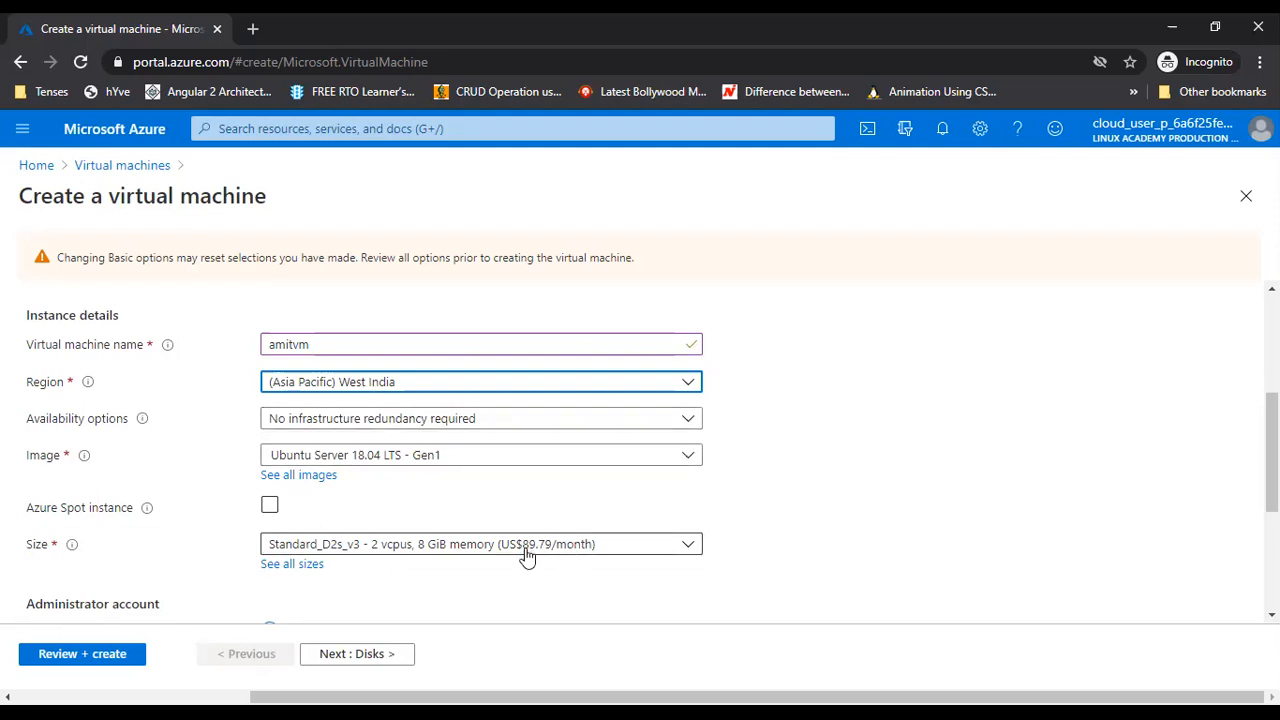
pyautogui.click(640, 383)
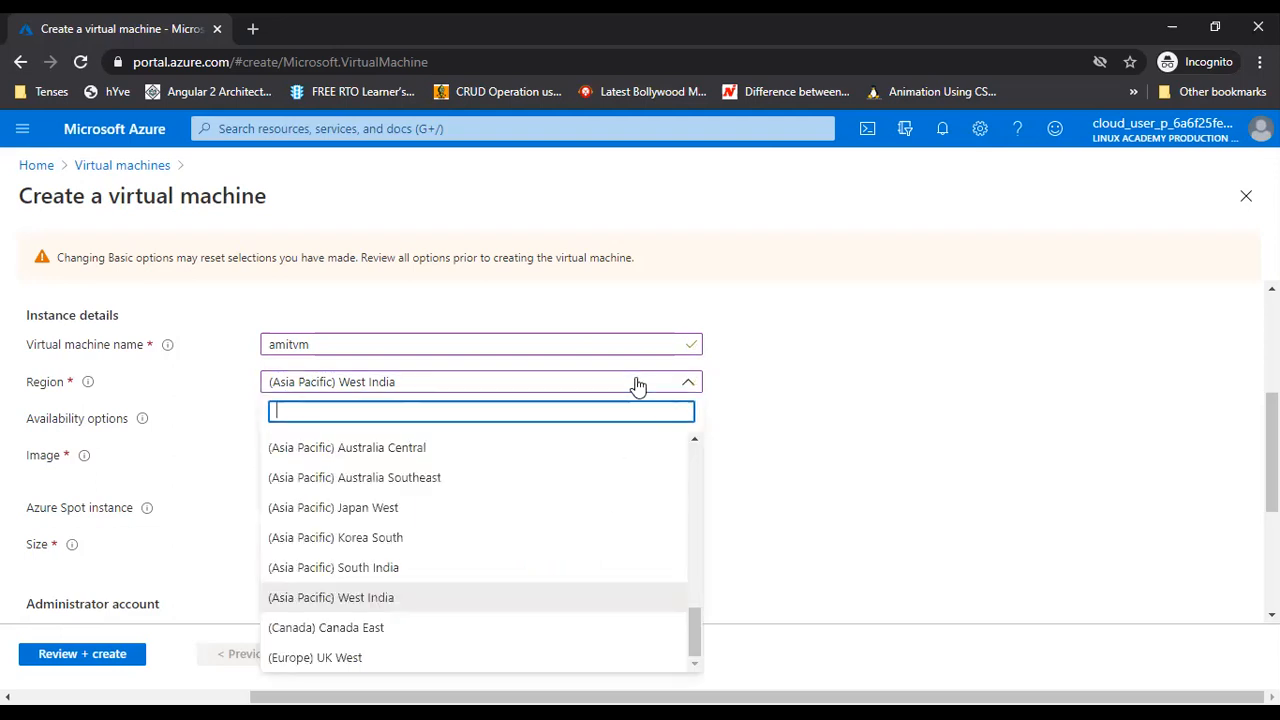
pyautogui.click(380, 540)
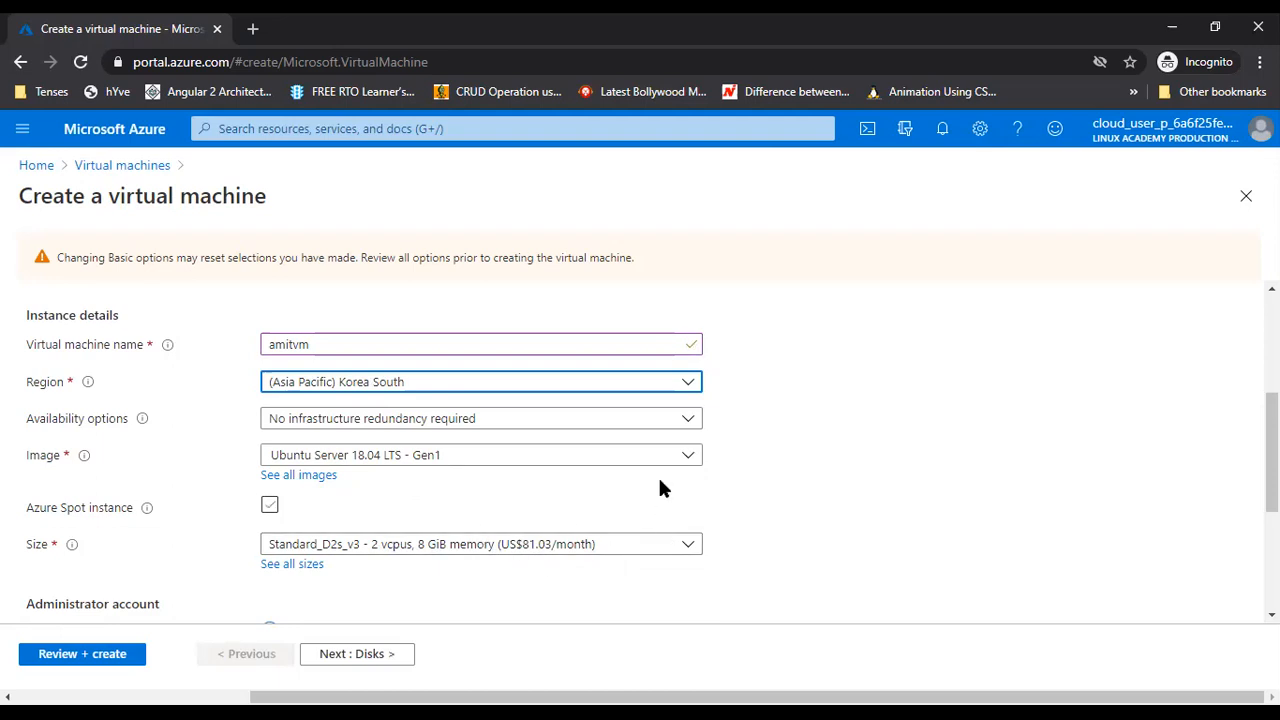
pyautogui.click(637, 390)
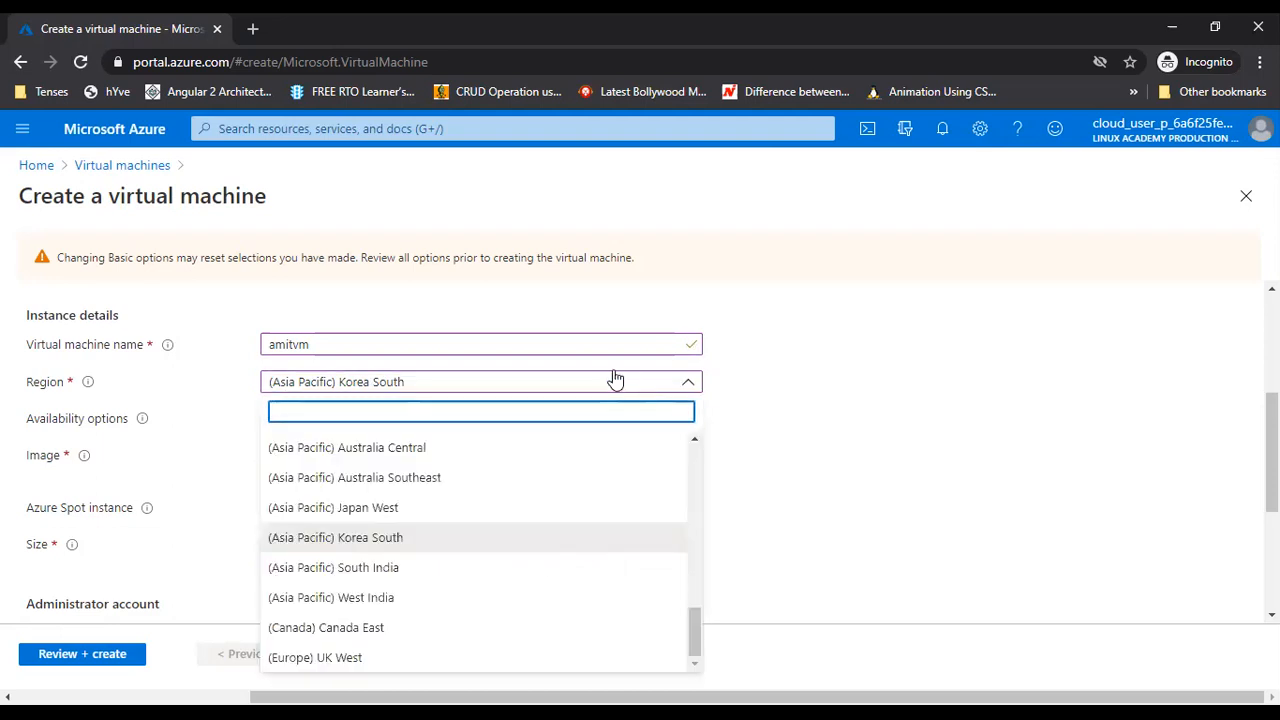
pyautogui.click(363, 598)
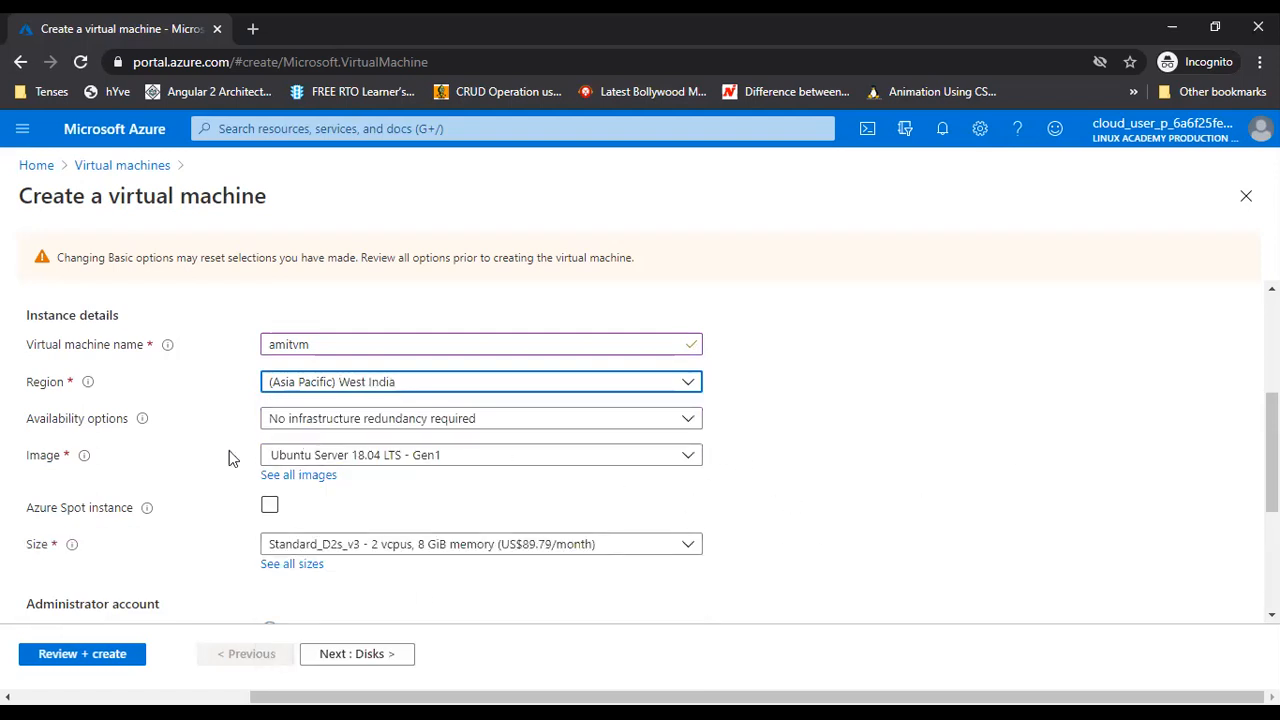
pyautogui.click(690, 420)
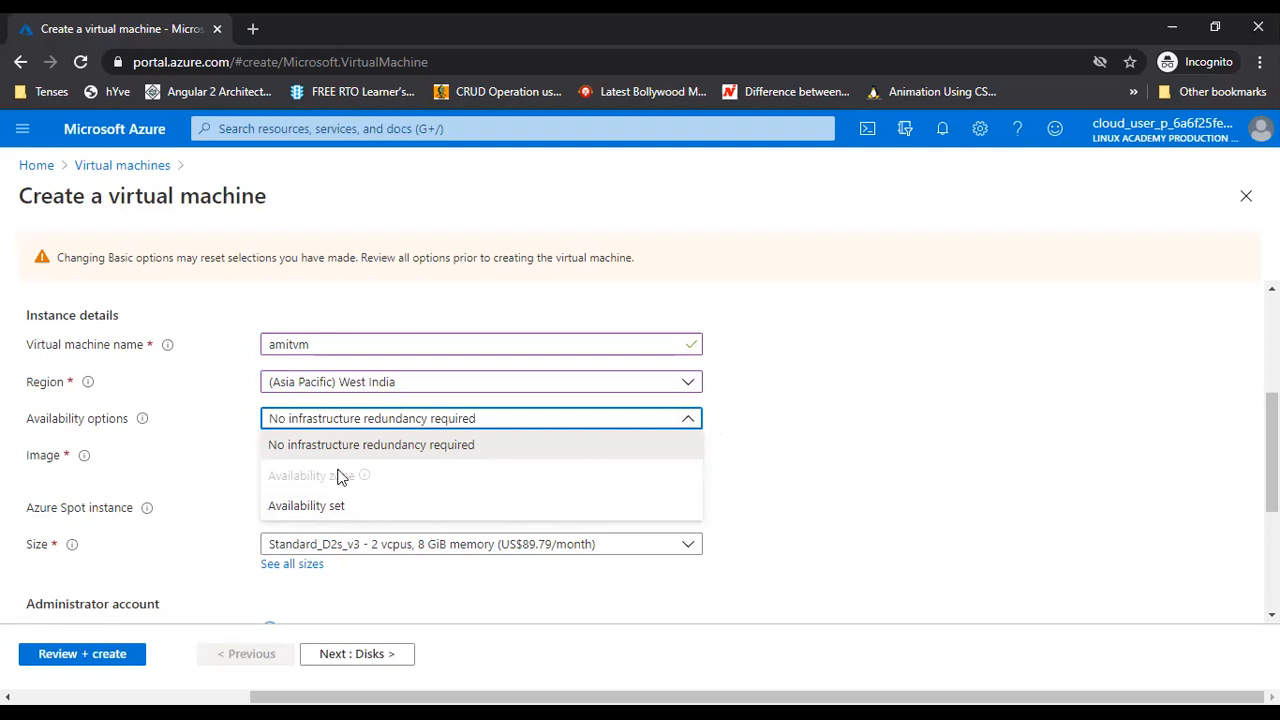
pyautogui.click(468, 392)
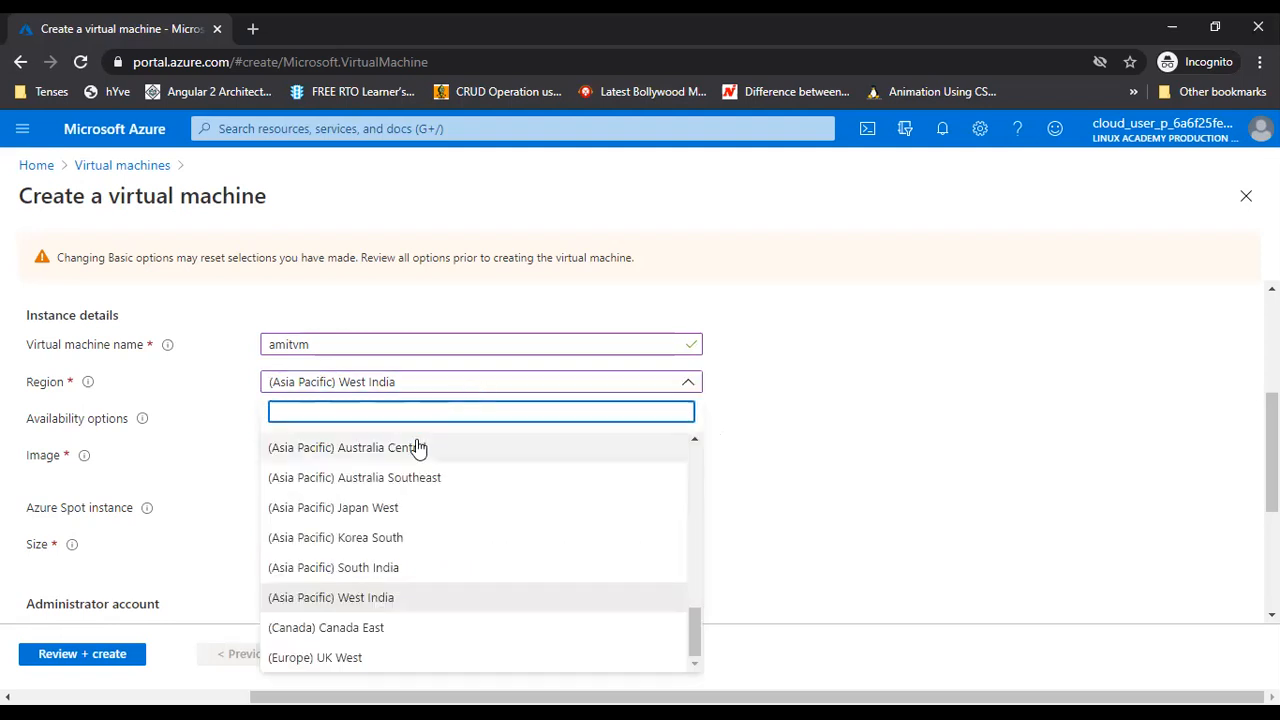
pyautogui.scroll(5, 329, 471)
pyautogui.scroll(3, 420, 540)
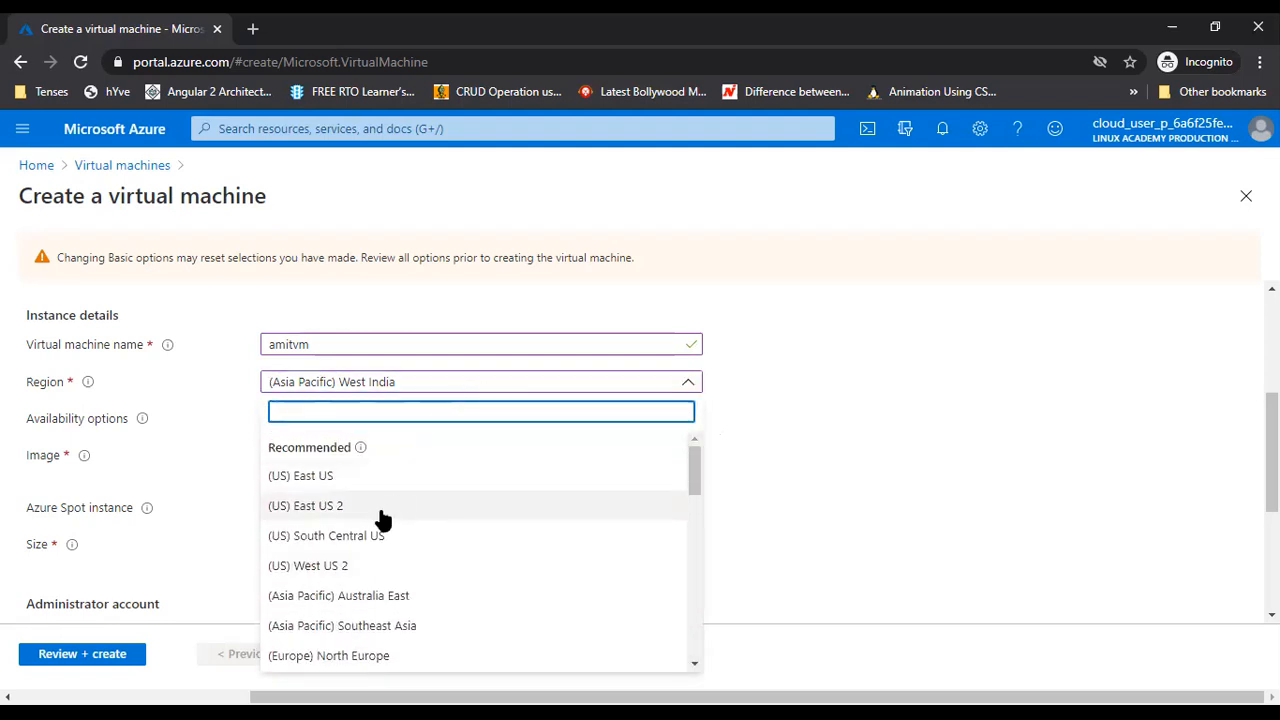
pyautogui.click(339, 478)
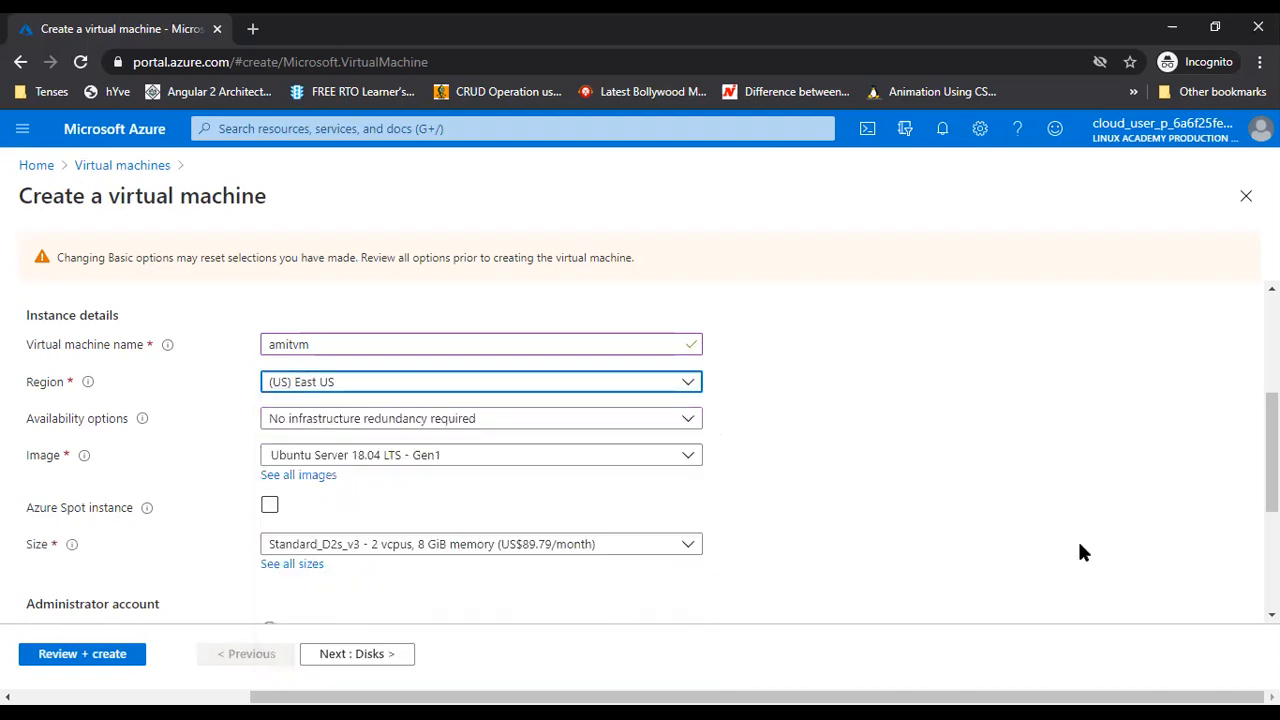
pyautogui.click(566, 424)
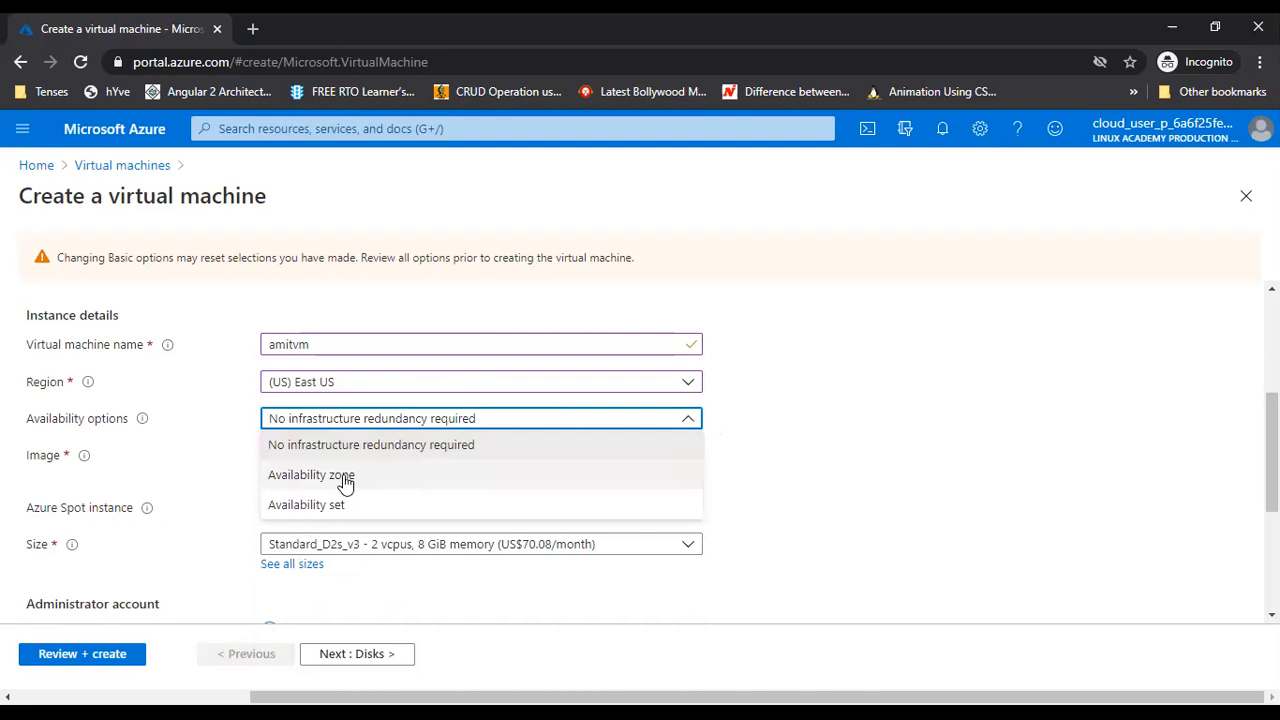
pyautogui.click(407, 391)
pyautogui.click(407, 391)
pyautogui.scroll(-5, 409, 503)
pyautogui.scroll(-3, 405, 515)
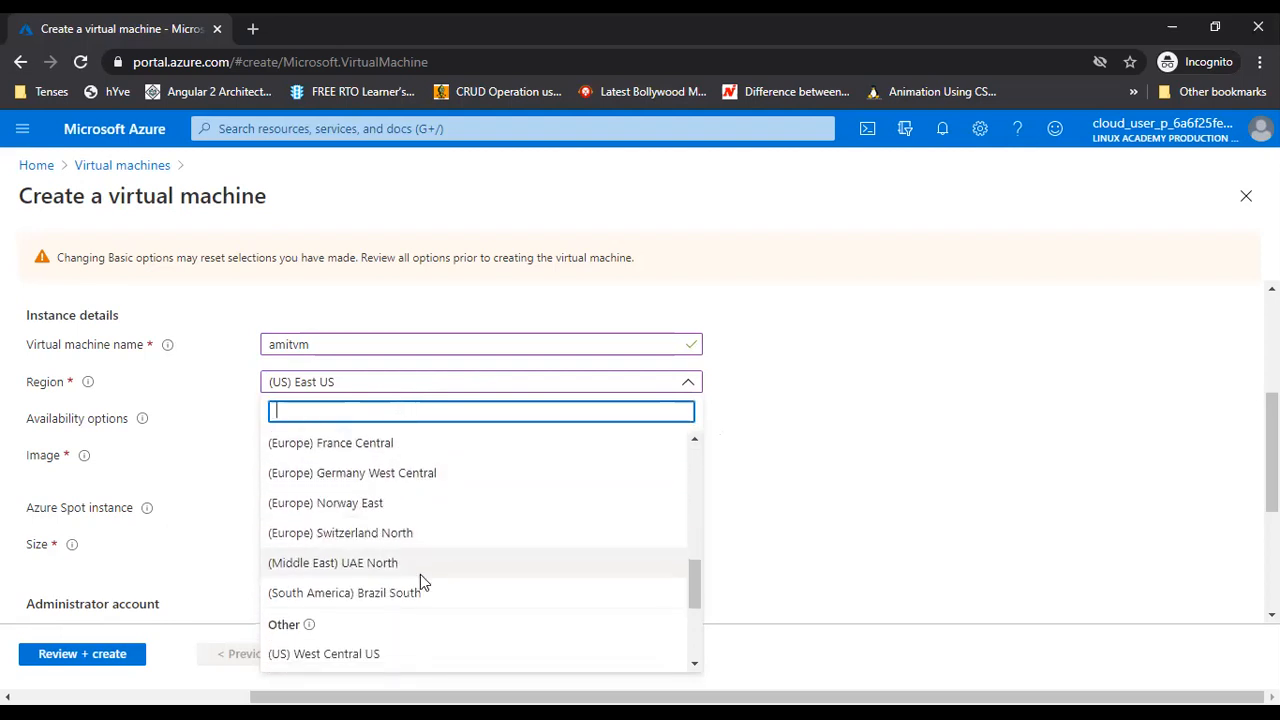
pyautogui.scroll(-3, 420, 560)
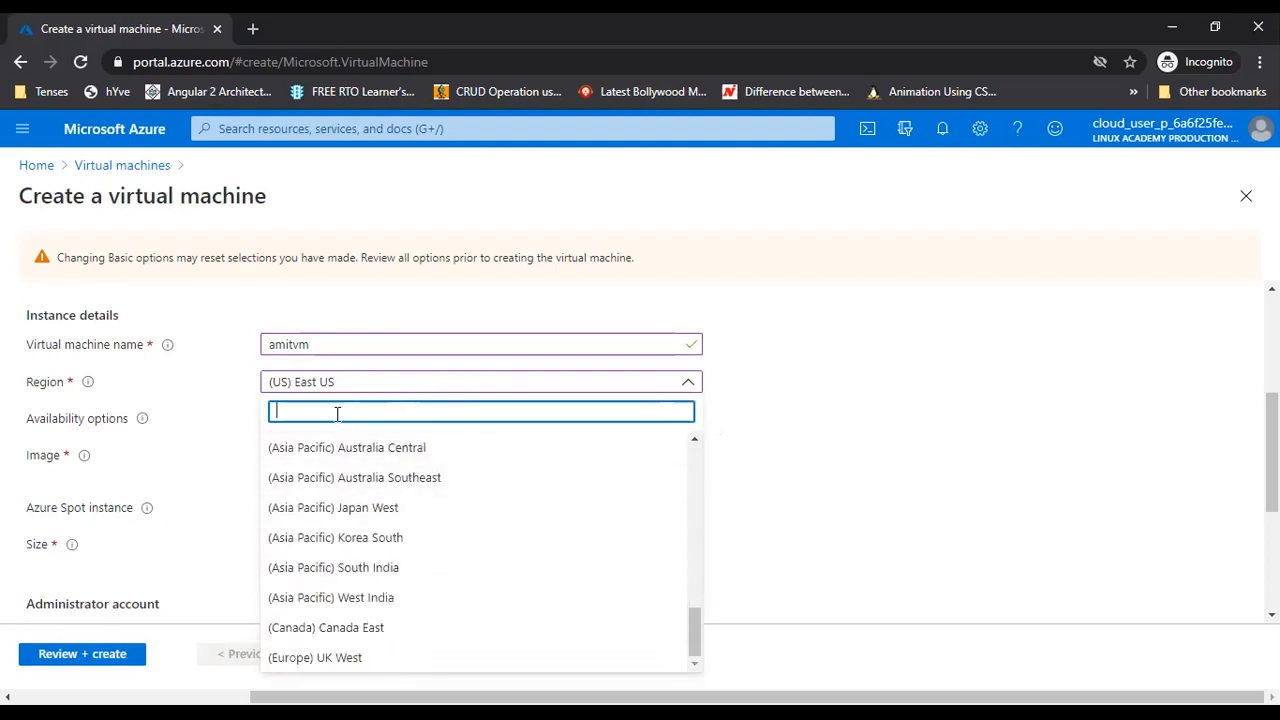
pyautogui.write('india')
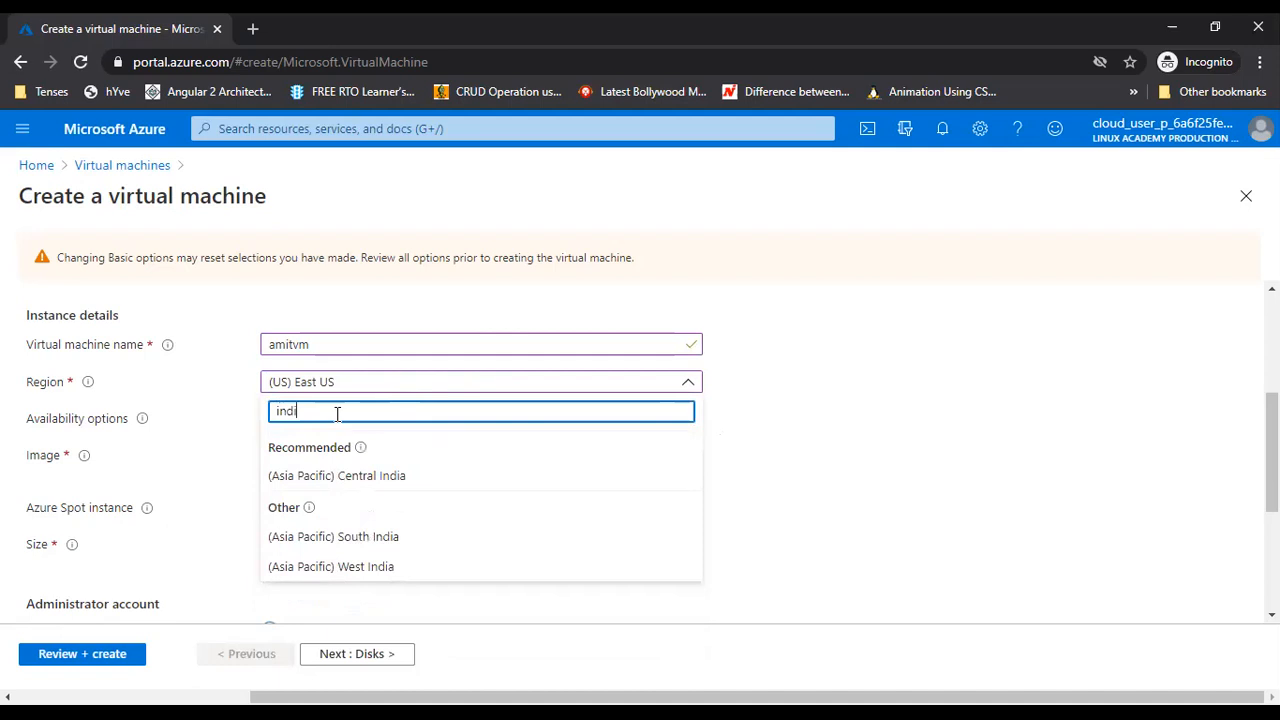
pyautogui.click(371, 566)
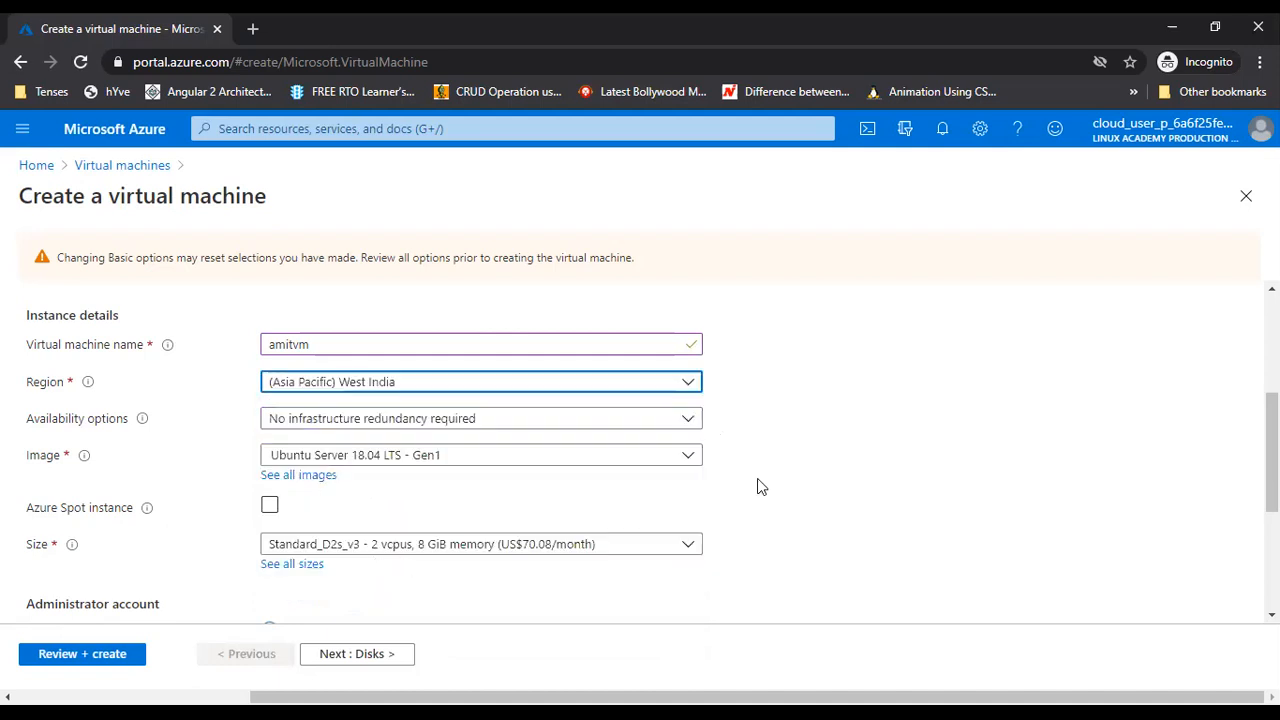
pyautogui.click(540, 427)
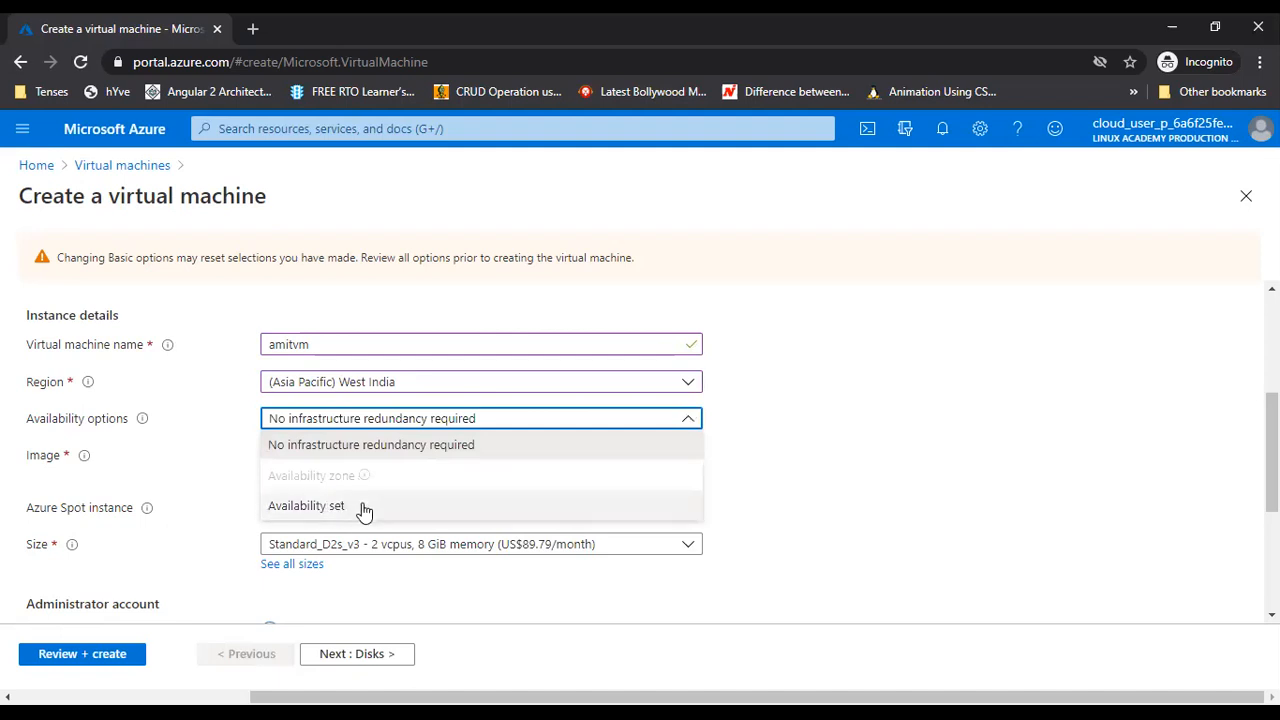
pyautogui.click(770, 443)
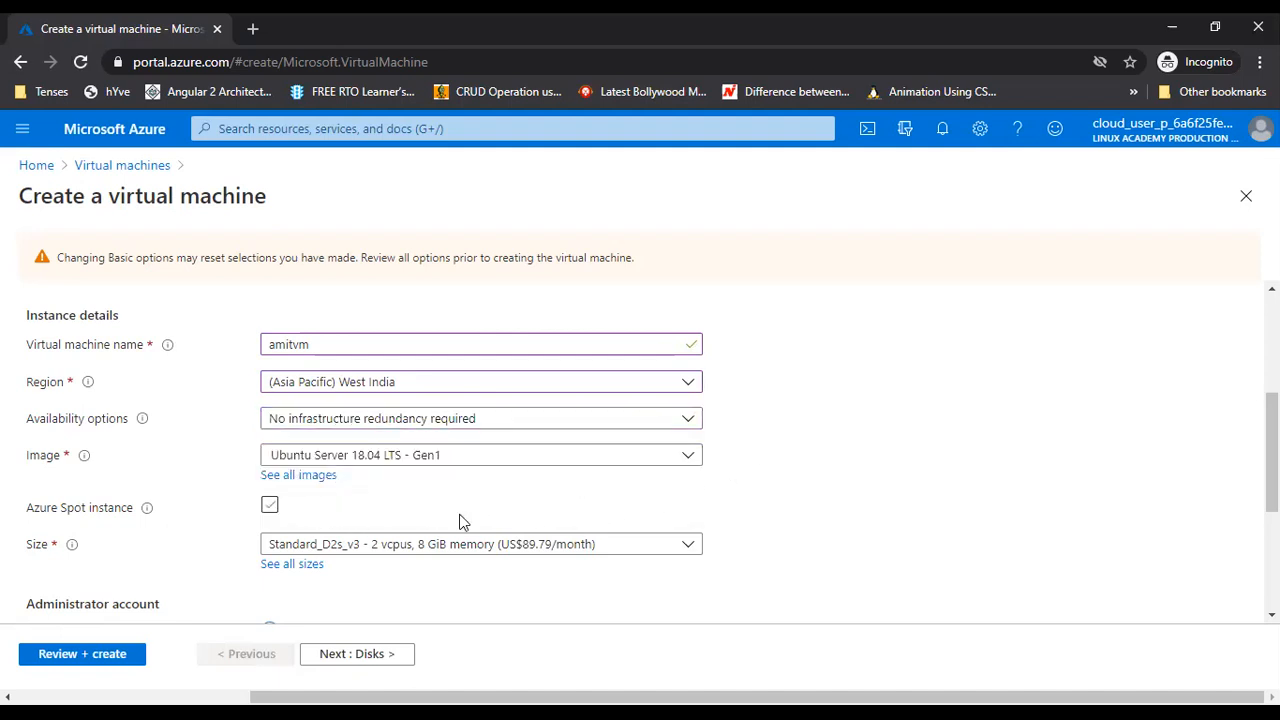
pyautogui.click(621, 458)
pyautogui.scroll(-1, 440, 366)
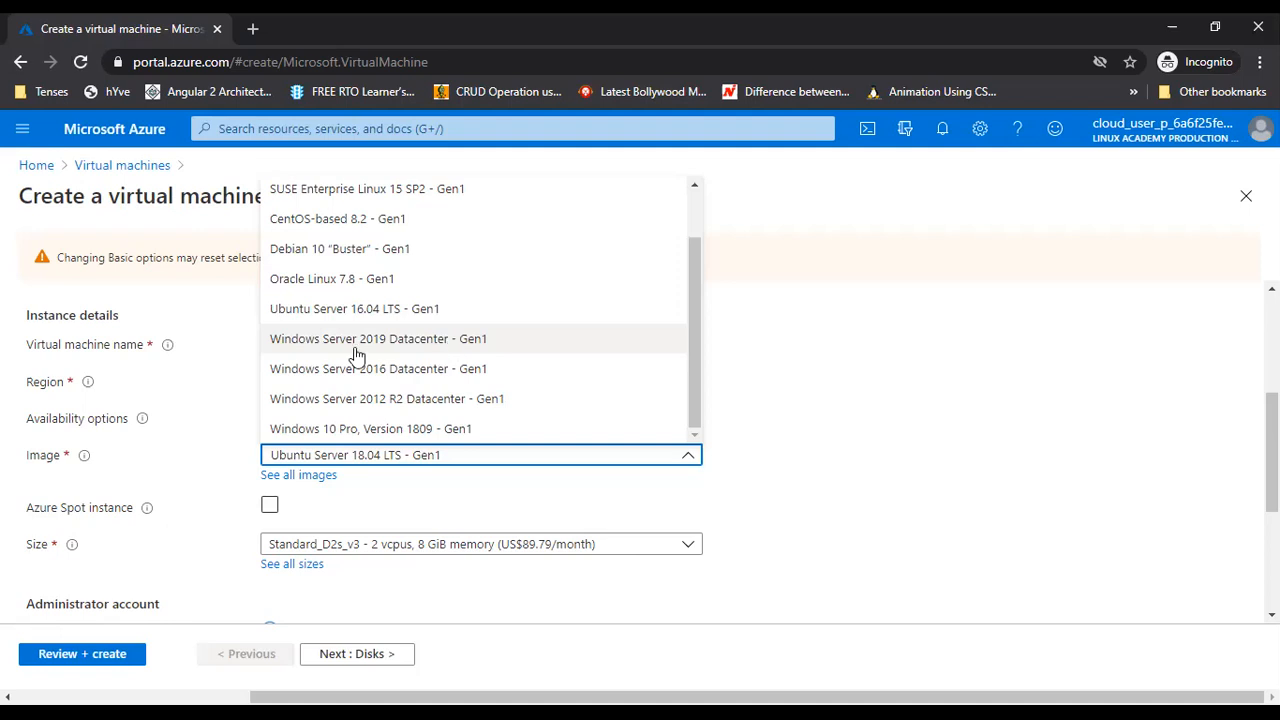
# Select Windows Server 2019 Datacenter - Gen1 as the image, raising Standard_D2s_v3 to US$156.95/month
pyautogui.click(437, 339)
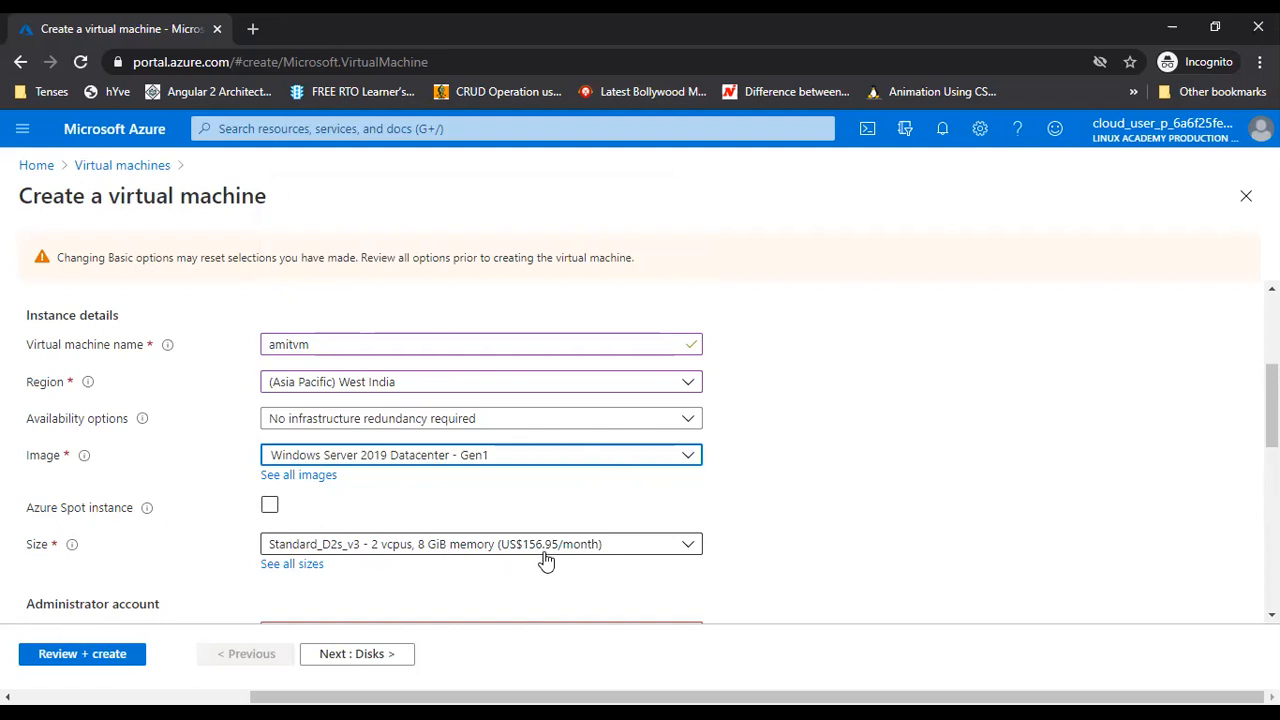
pyautogui.click(297, 574)
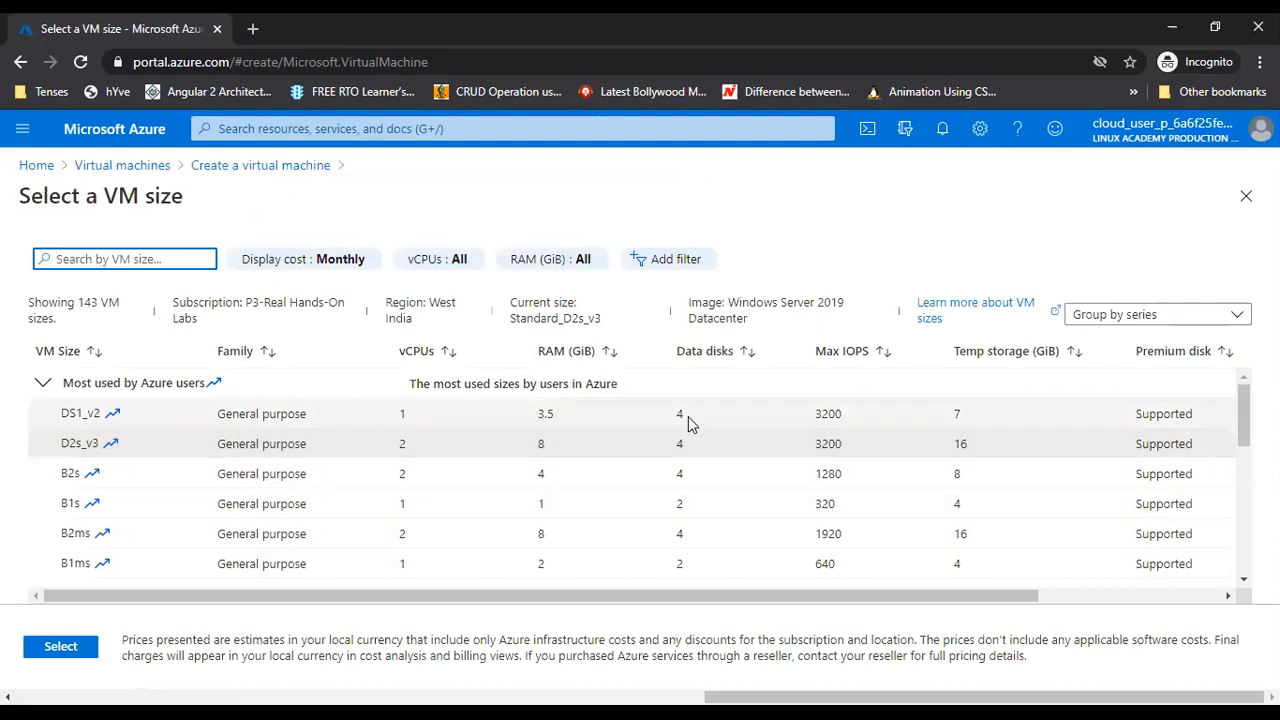
pyautogui.click(88, 413)
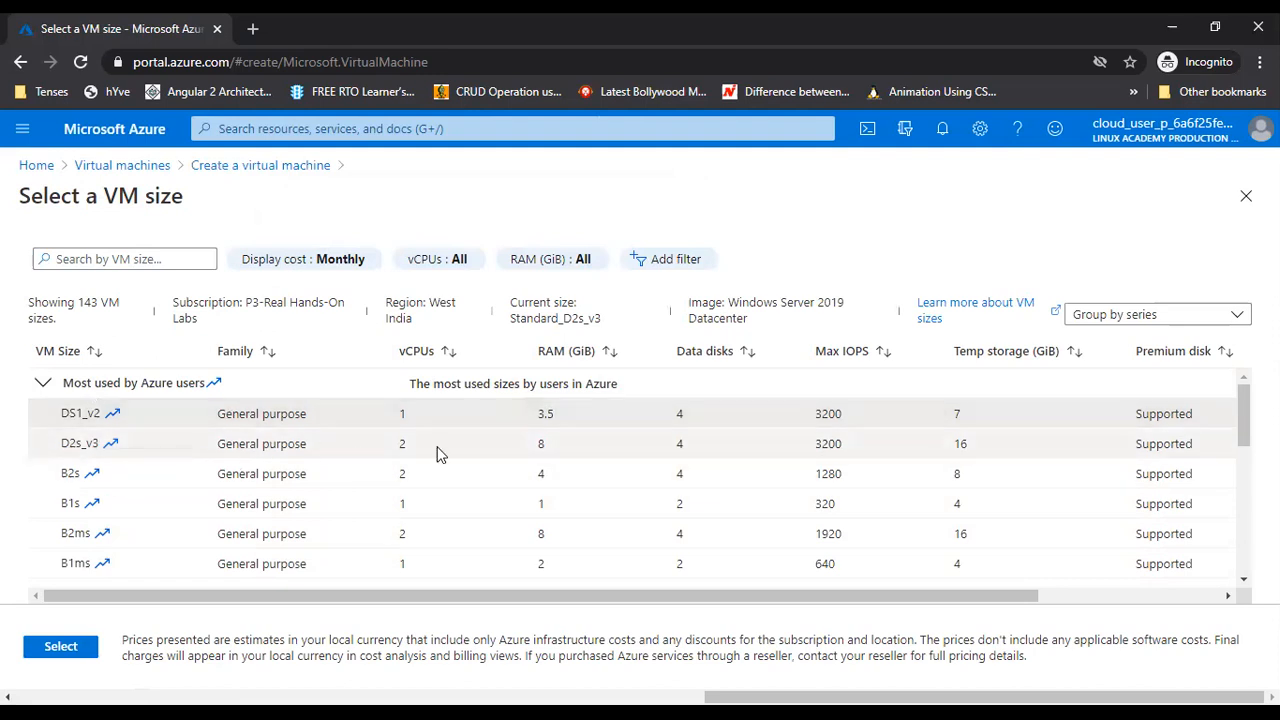
pyautogui.click(556, 440)
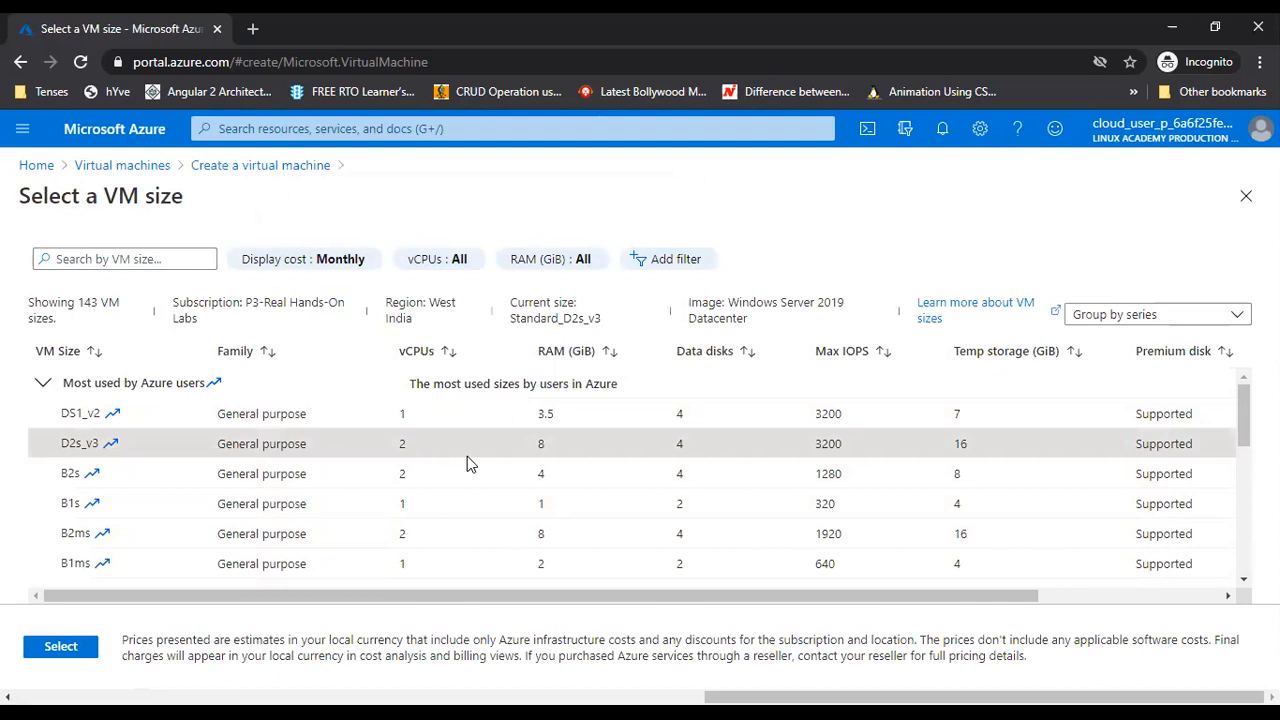
pyautogui.click(58, 646)
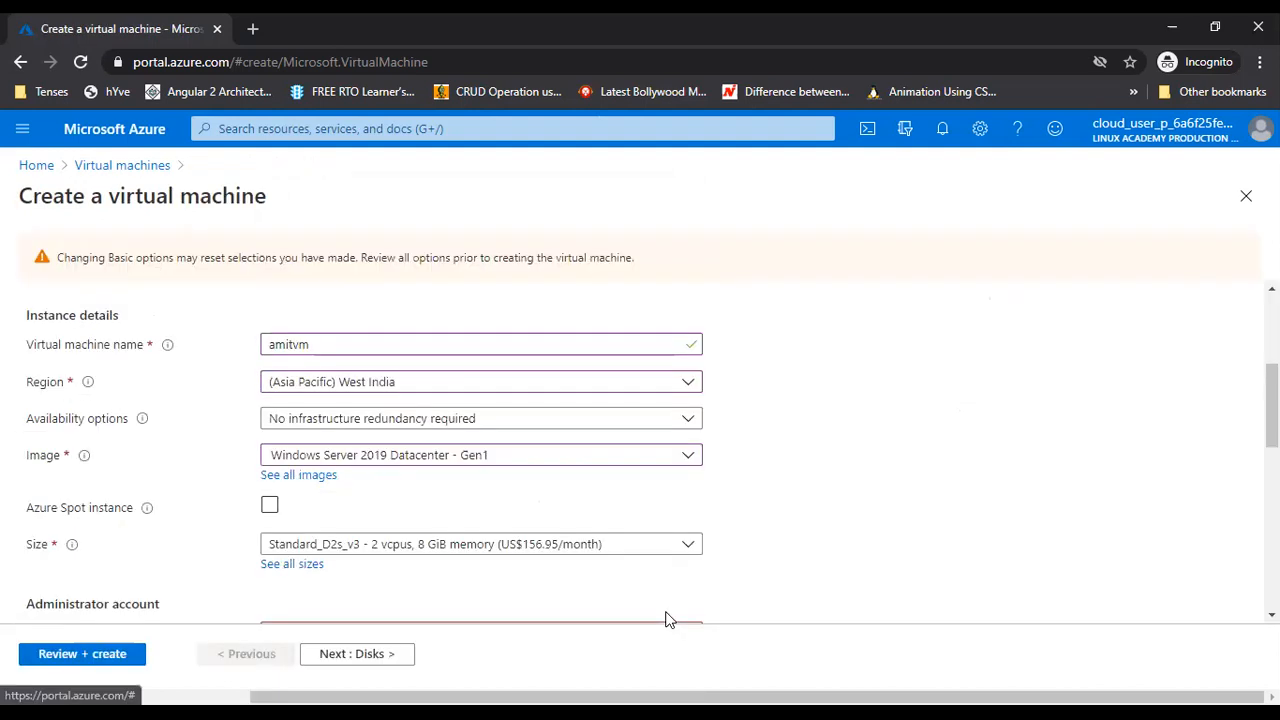
pyautogui.click(606, 548)
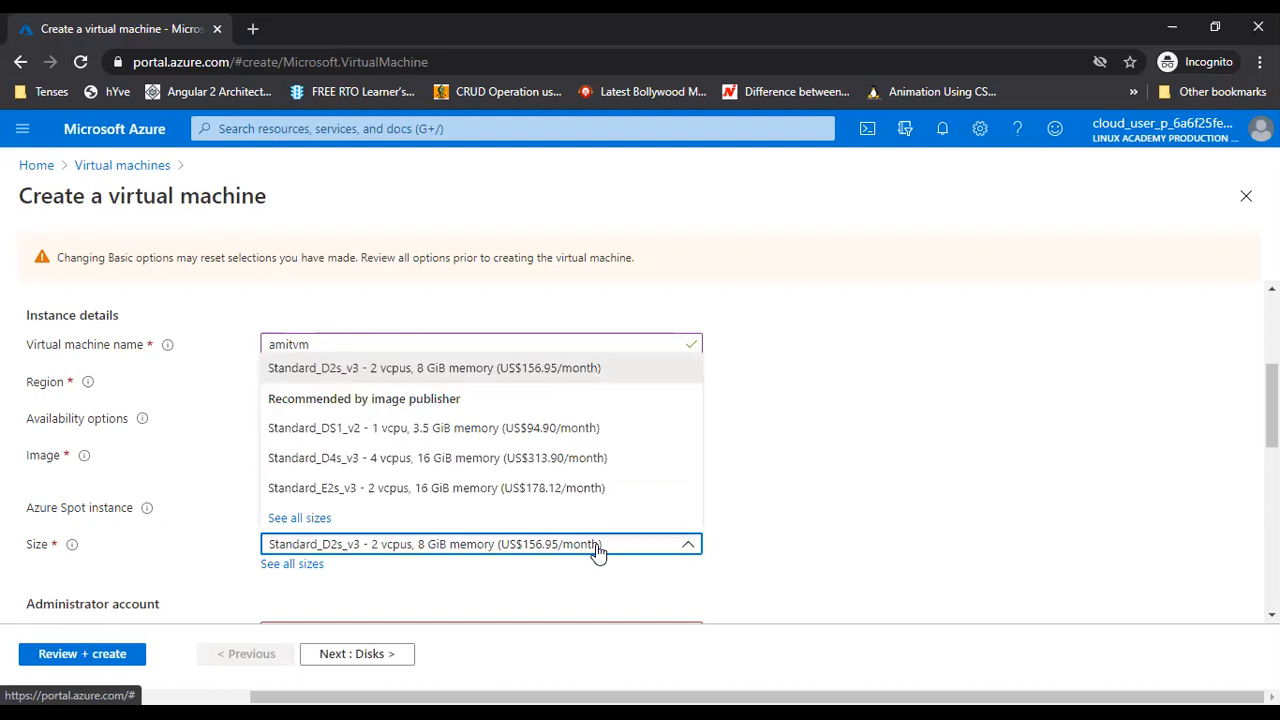
pyautogui.click(466, 430)
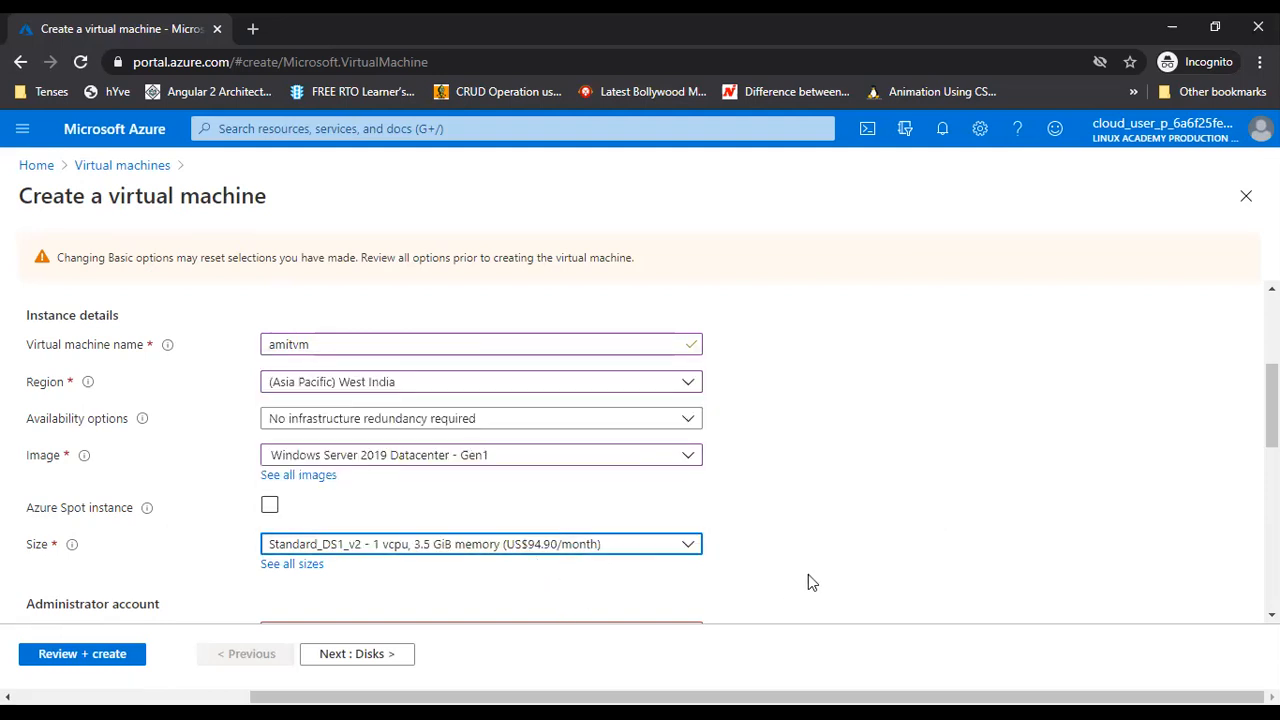
pyautogui.click(566, 548)
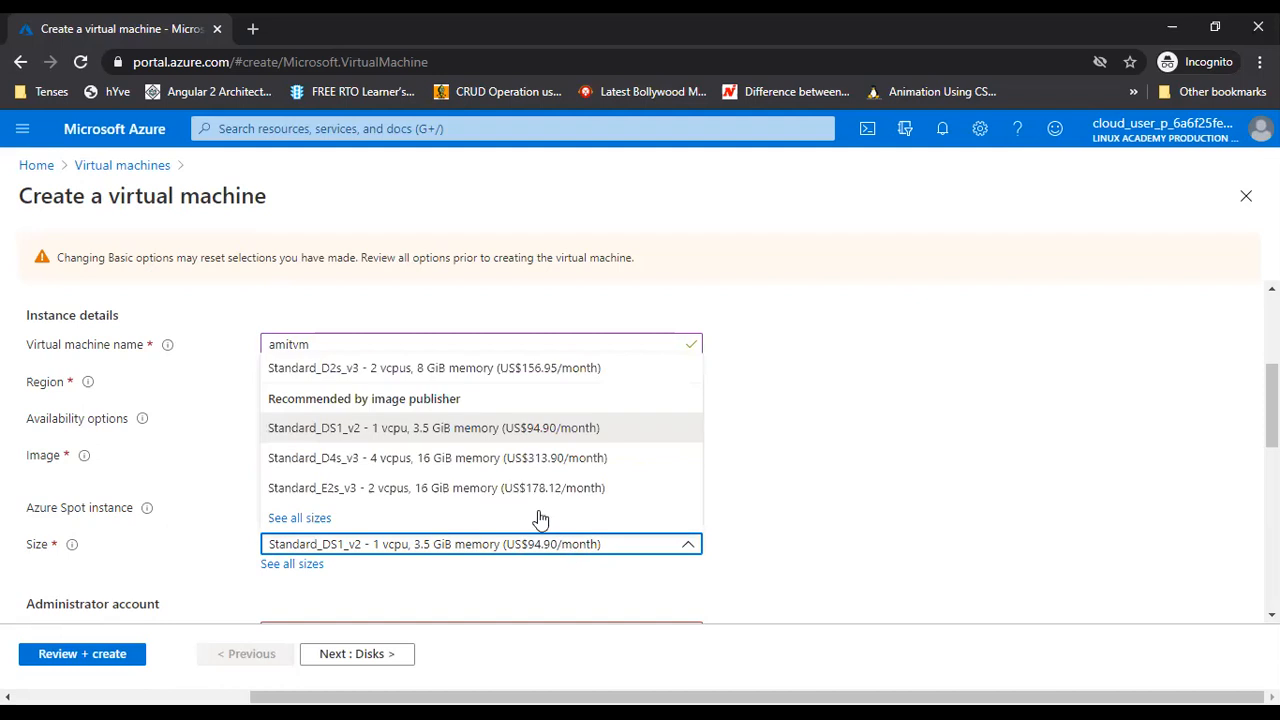
pyautogui.click(452, 370)
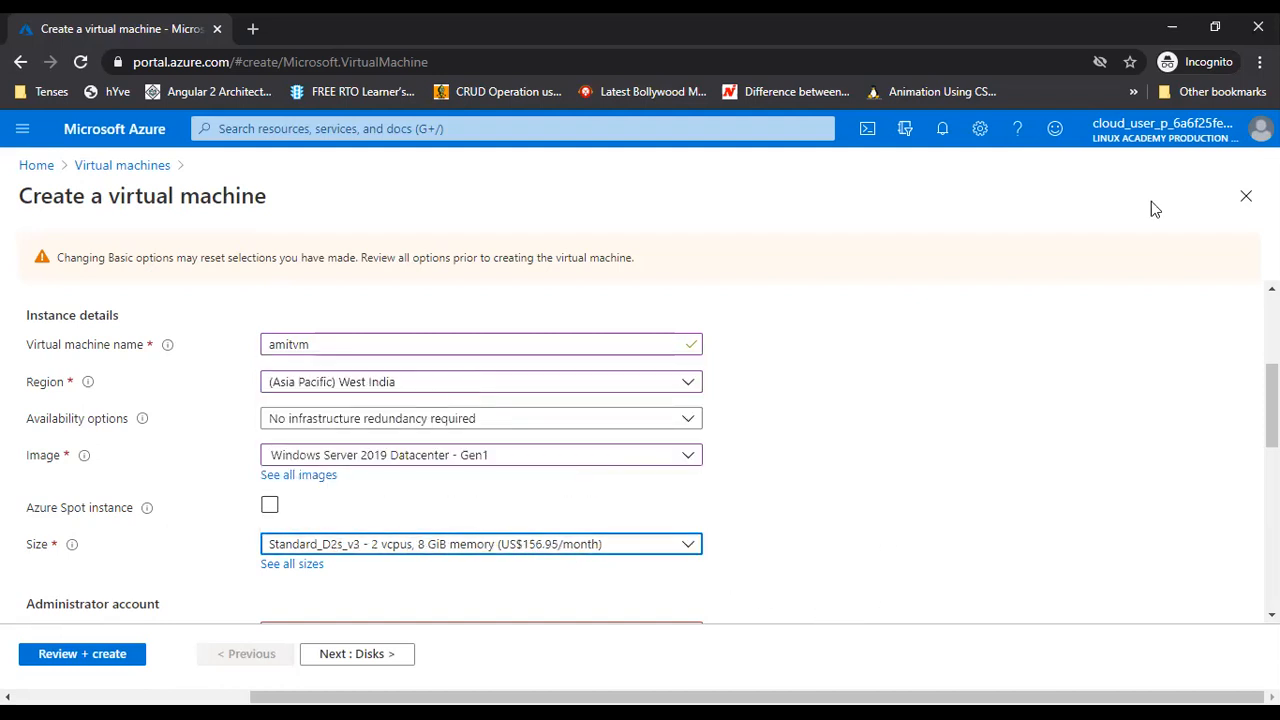
# Fill in the administrator account username
pyautogui.scroll(-2, 889, 556)
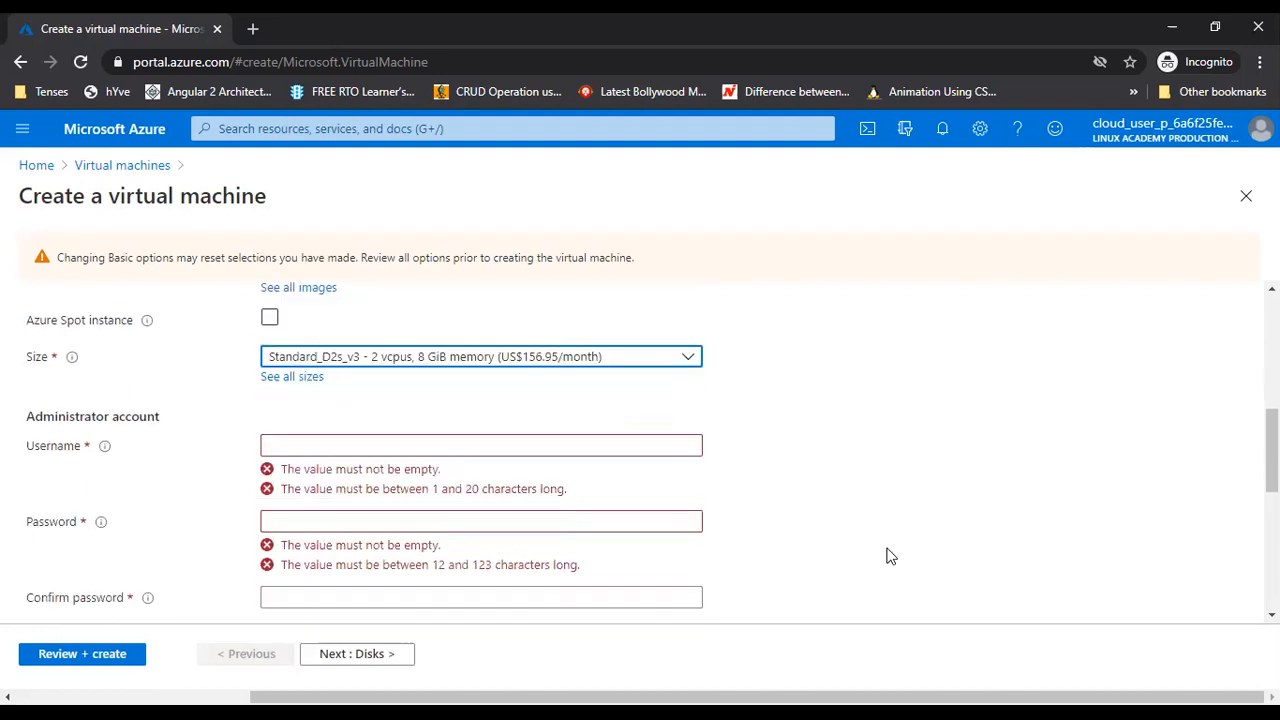
pyautogui.scroll(2, 889, 556)
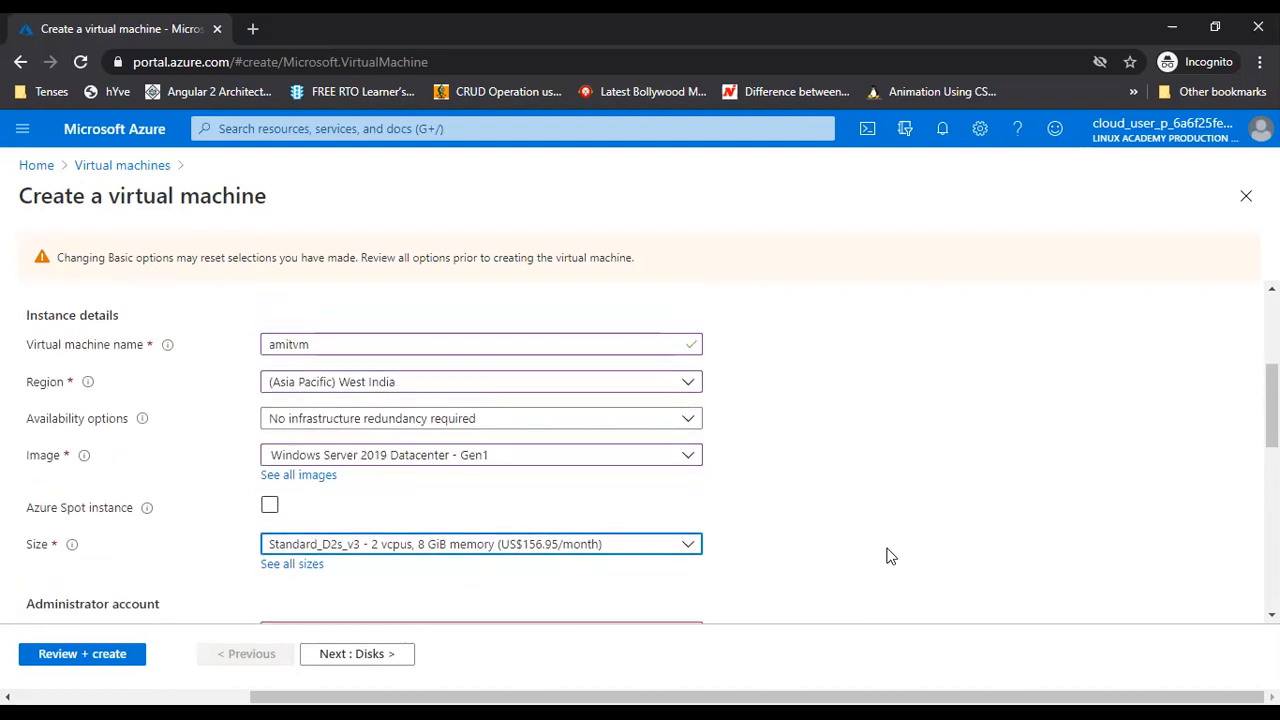
pyautogui.scroll(-1, 889, 556)
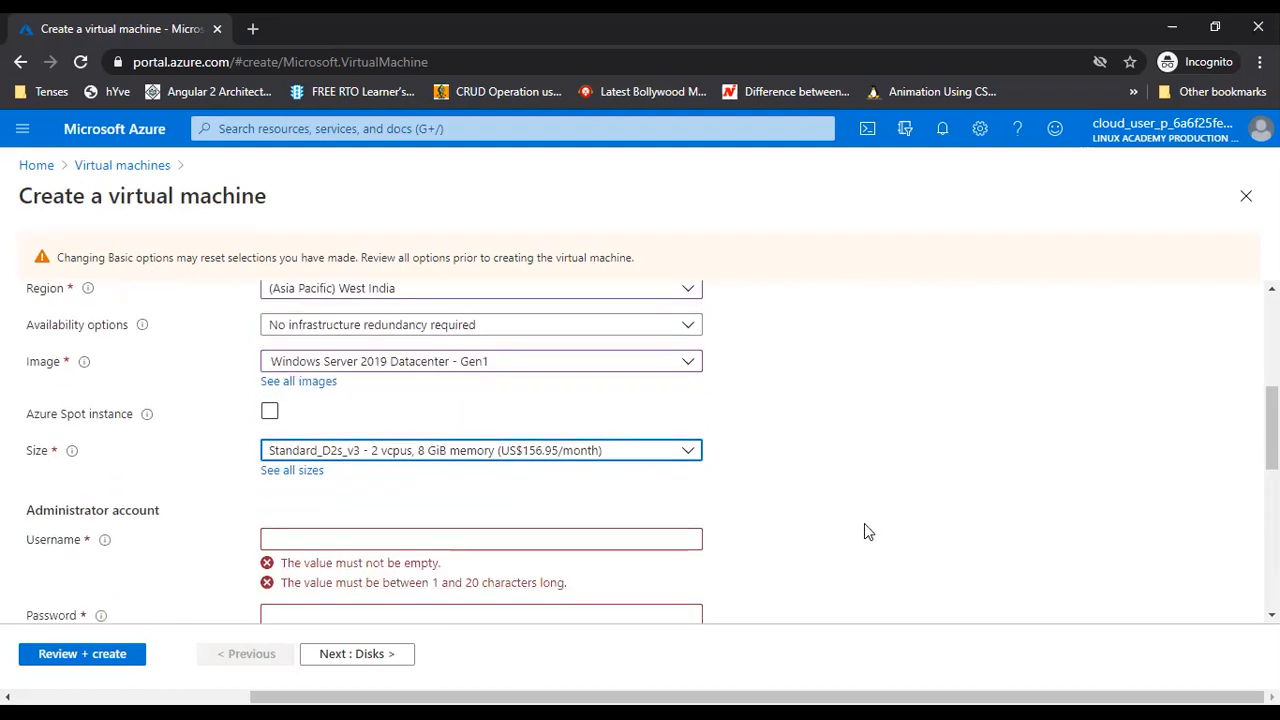
pyautogui.scroll(1, 791, 515)
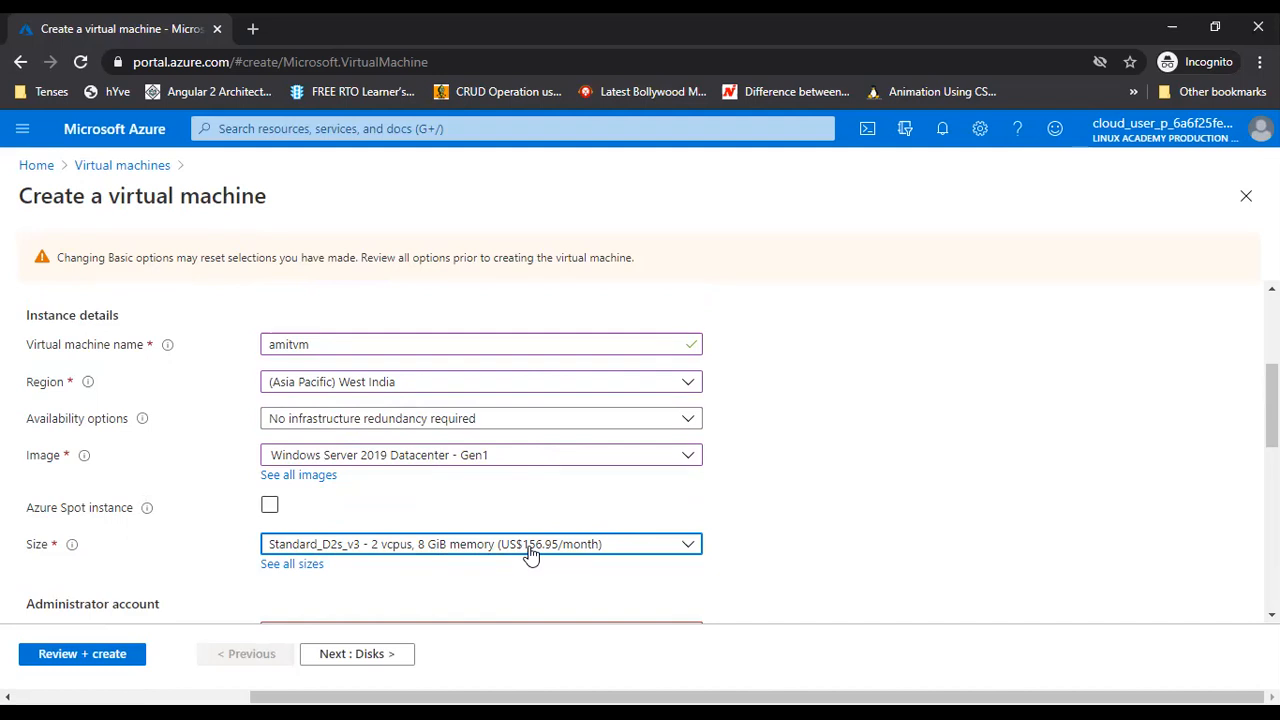
pyautogui.scroll(-3, 711, 494)
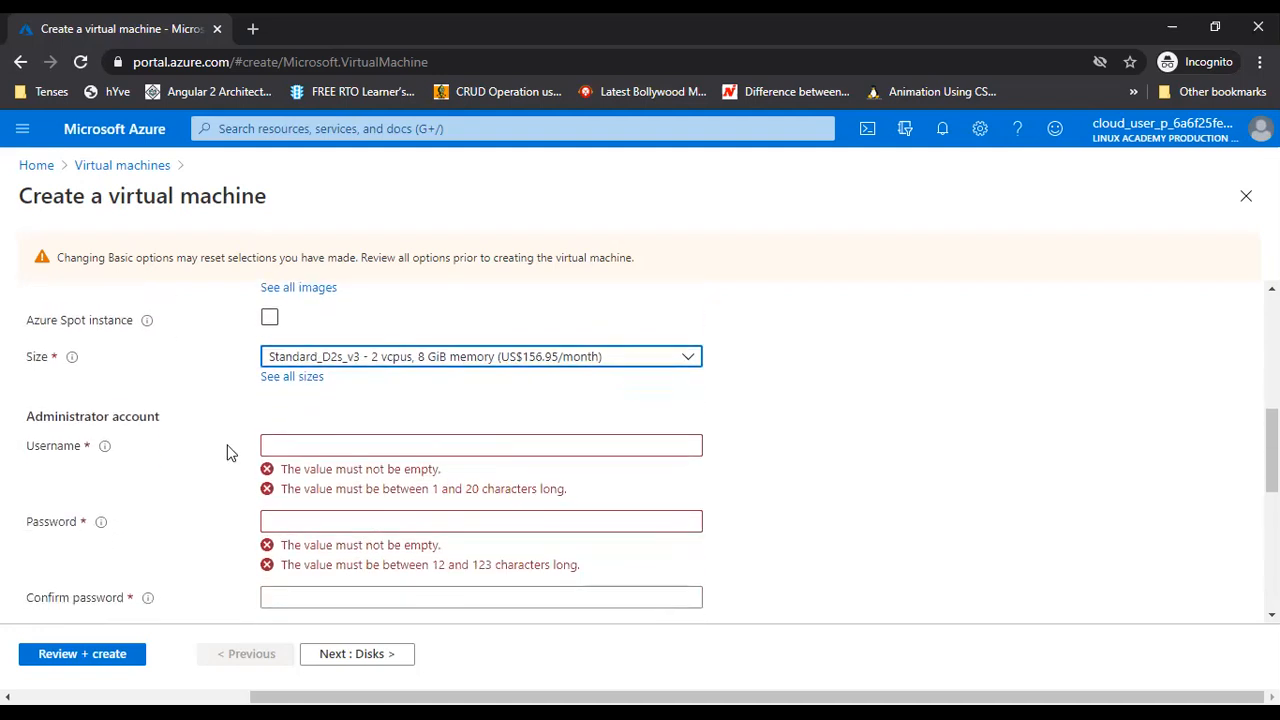
pyautogui.click(305, 447)
pyautogui.write('amitvm')
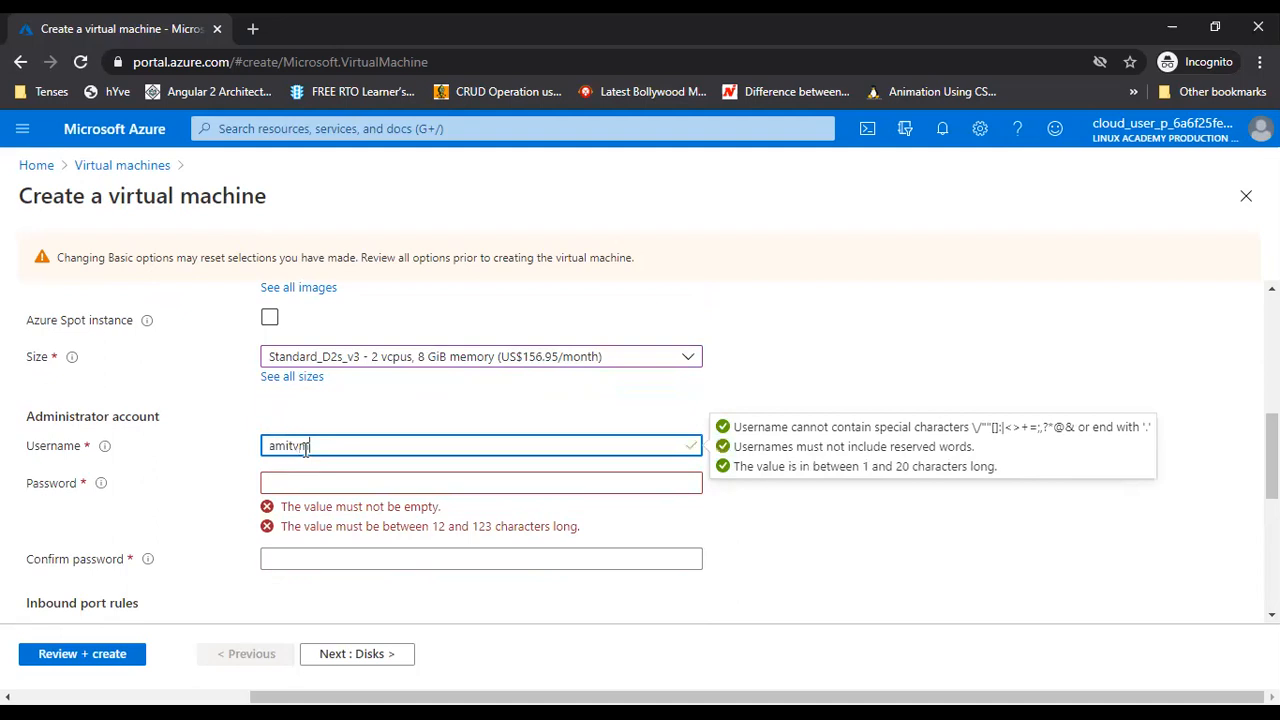
# Enter the administrator password and a matching confirmation password
pyautogui.press('Tab')
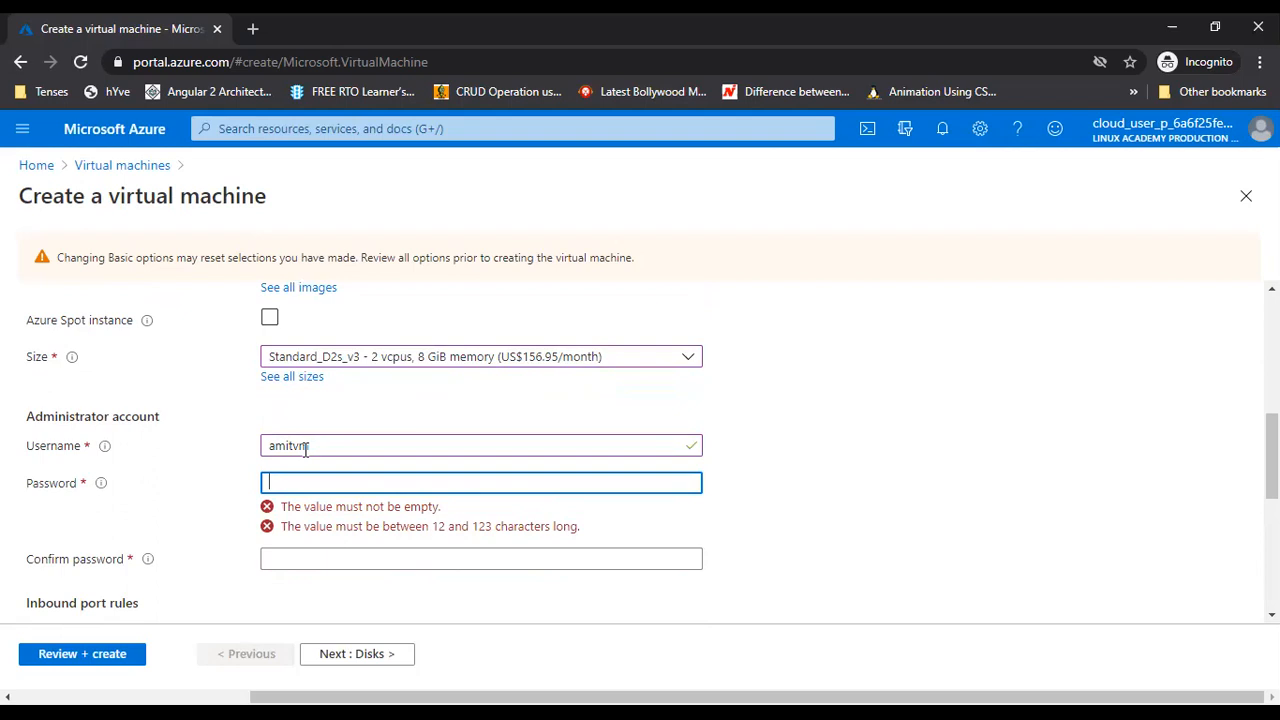
pyautogui.write('************')
pyautogui.click(285, 518)
pyautogui.write('***')
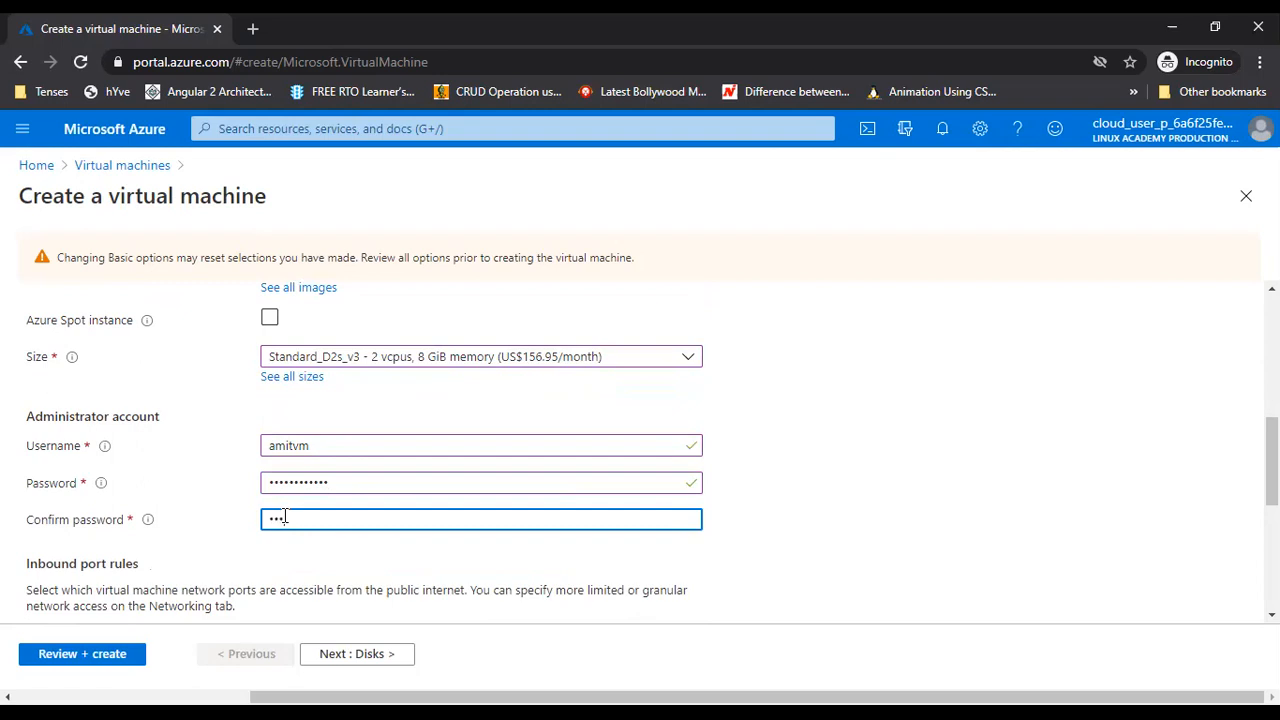
pyautogui.write('*********')
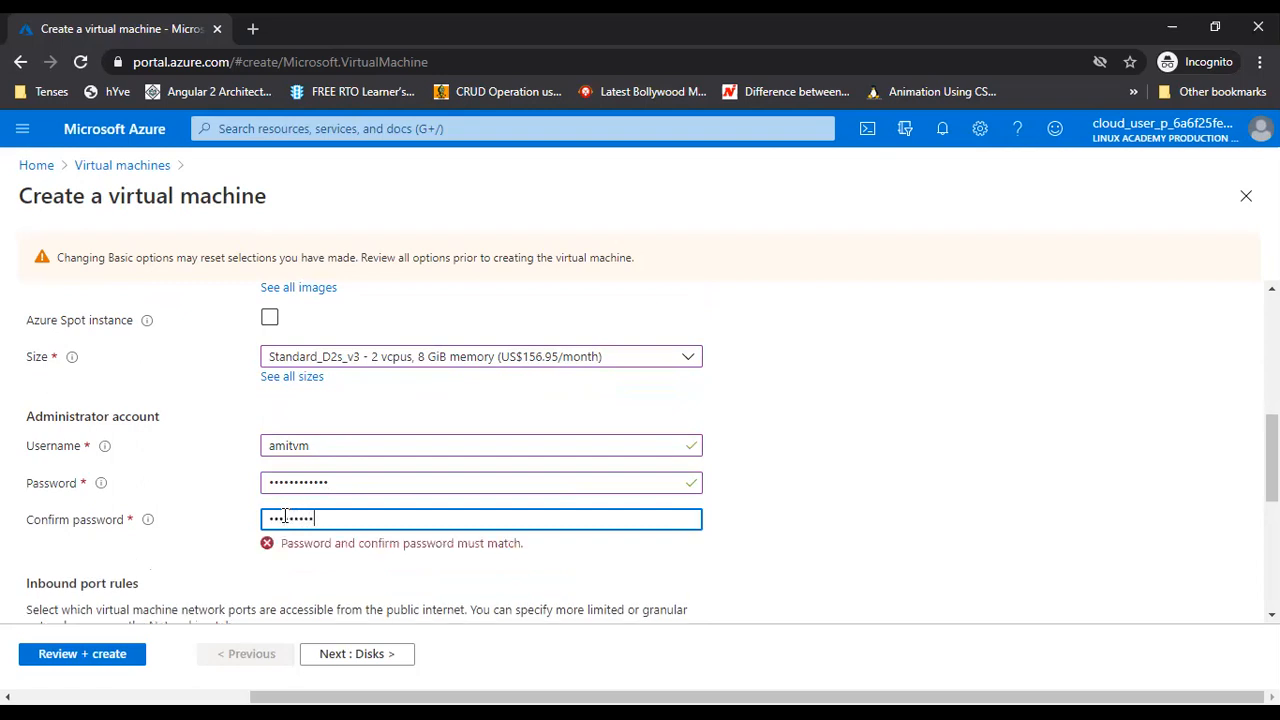
pyautogui.write('*')
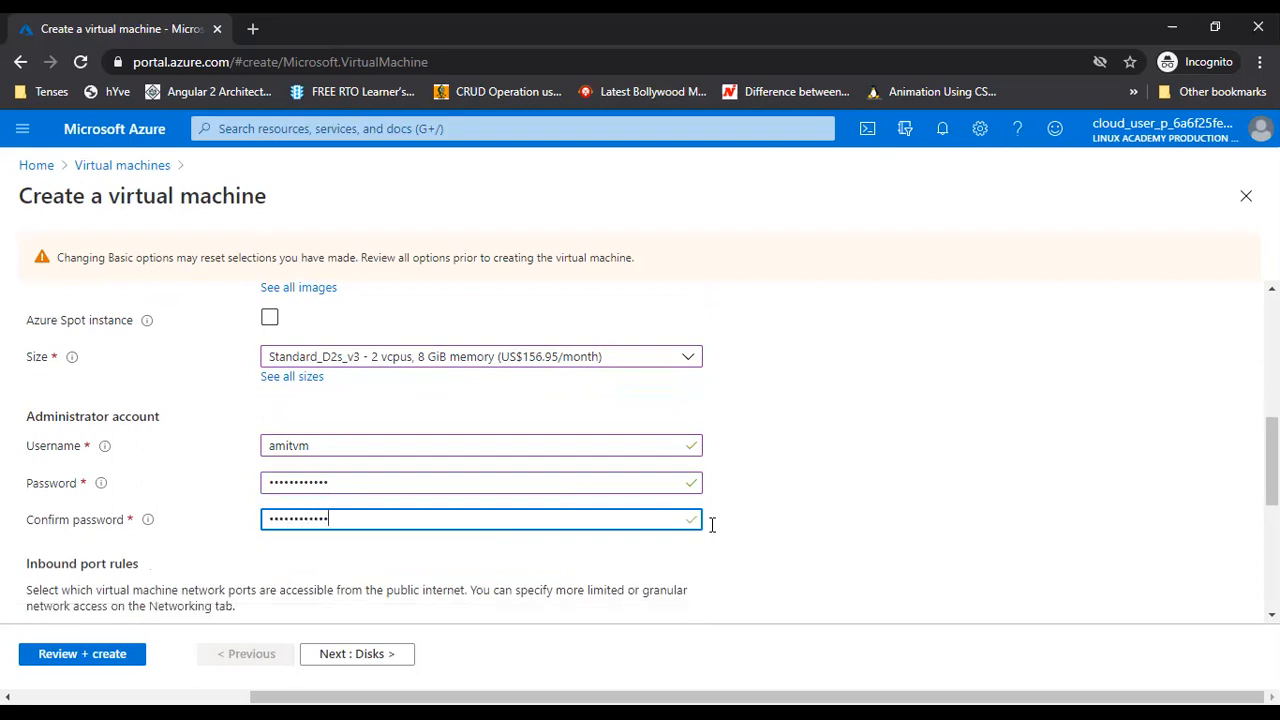
pyautogui.click(797, 529)
pyautogui.scroll(-3, 794, 528)
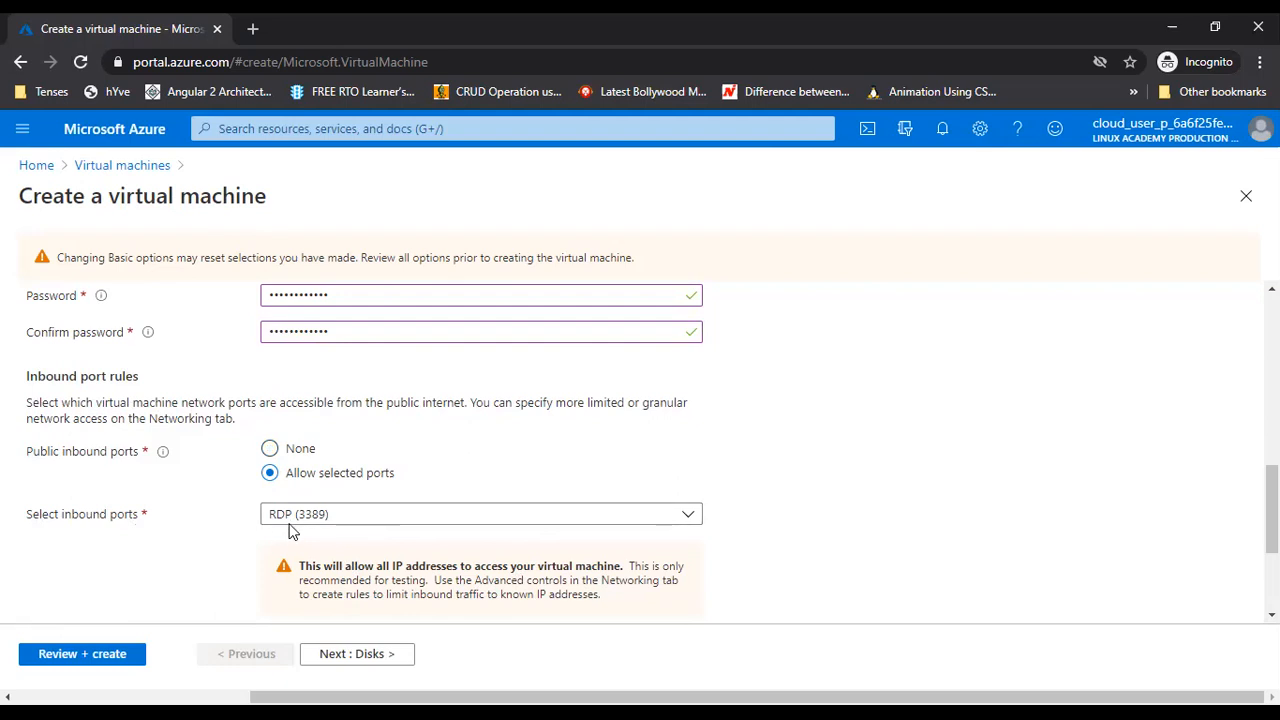
# Set Public inbound ports to None, blocking all public inbound traffic
pyautogui.click(328, 515)
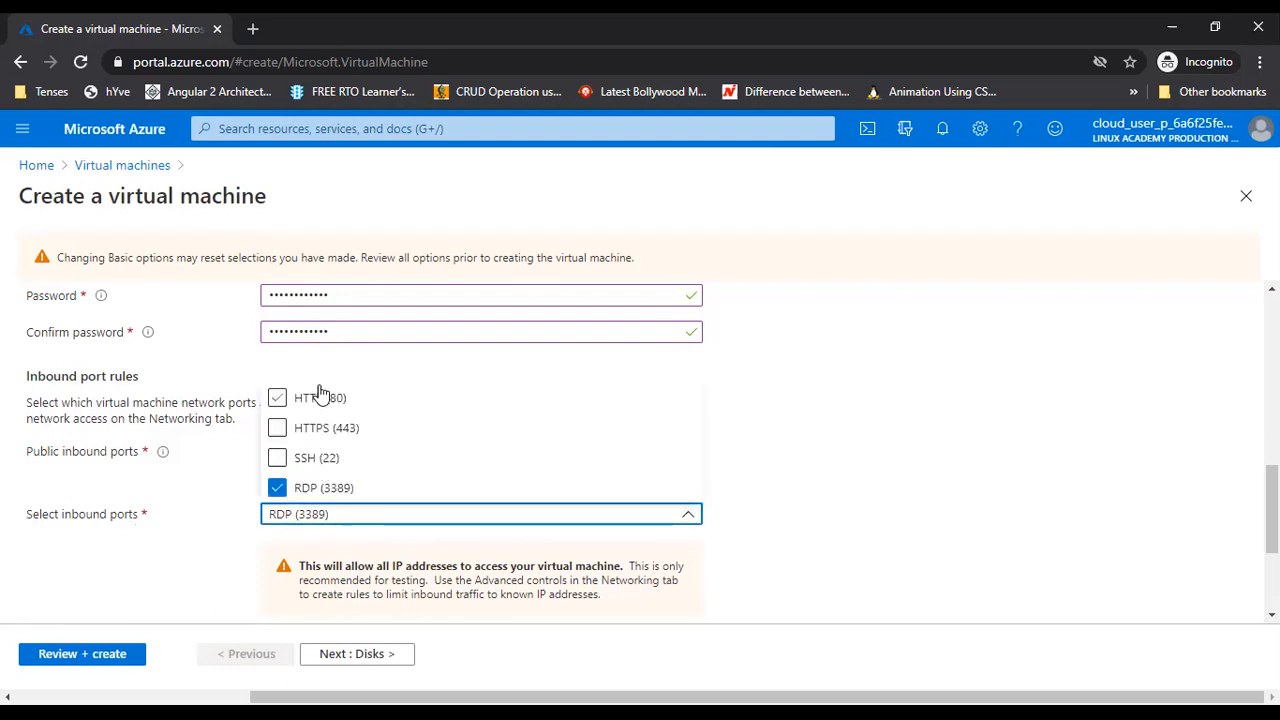
pyautogui.click(804, 529)
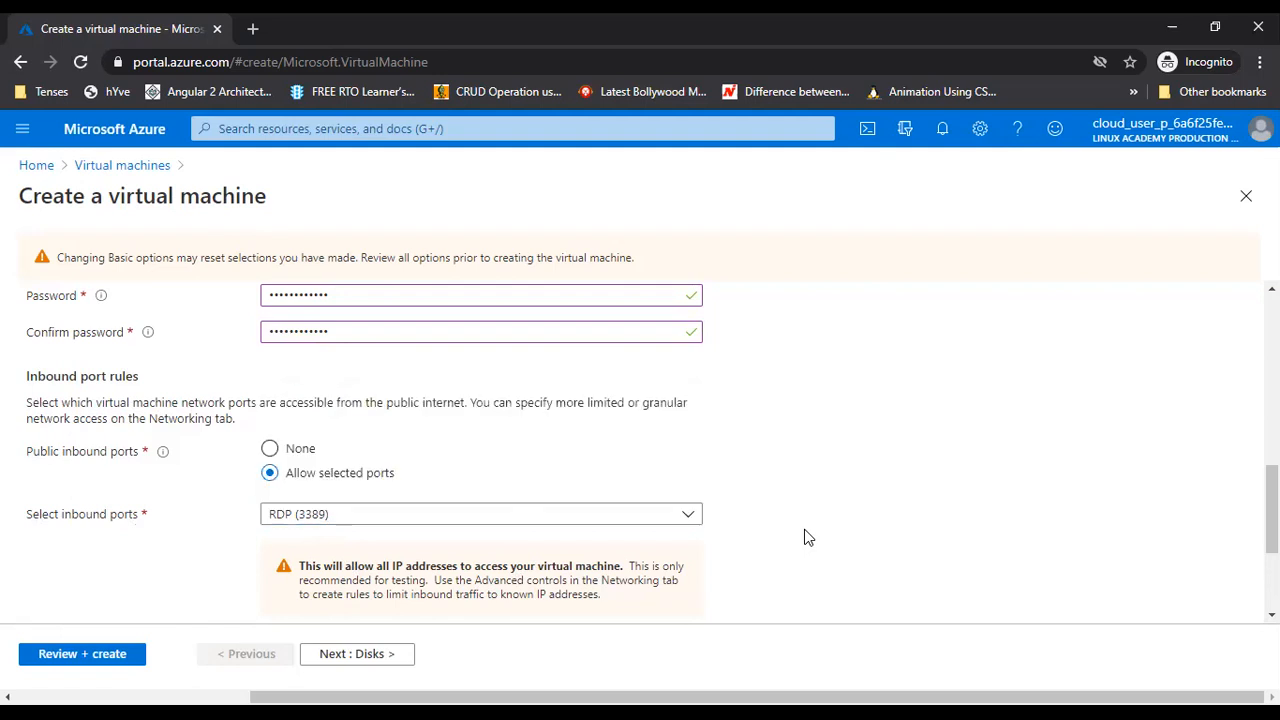
pyautogui.click(270, 452)
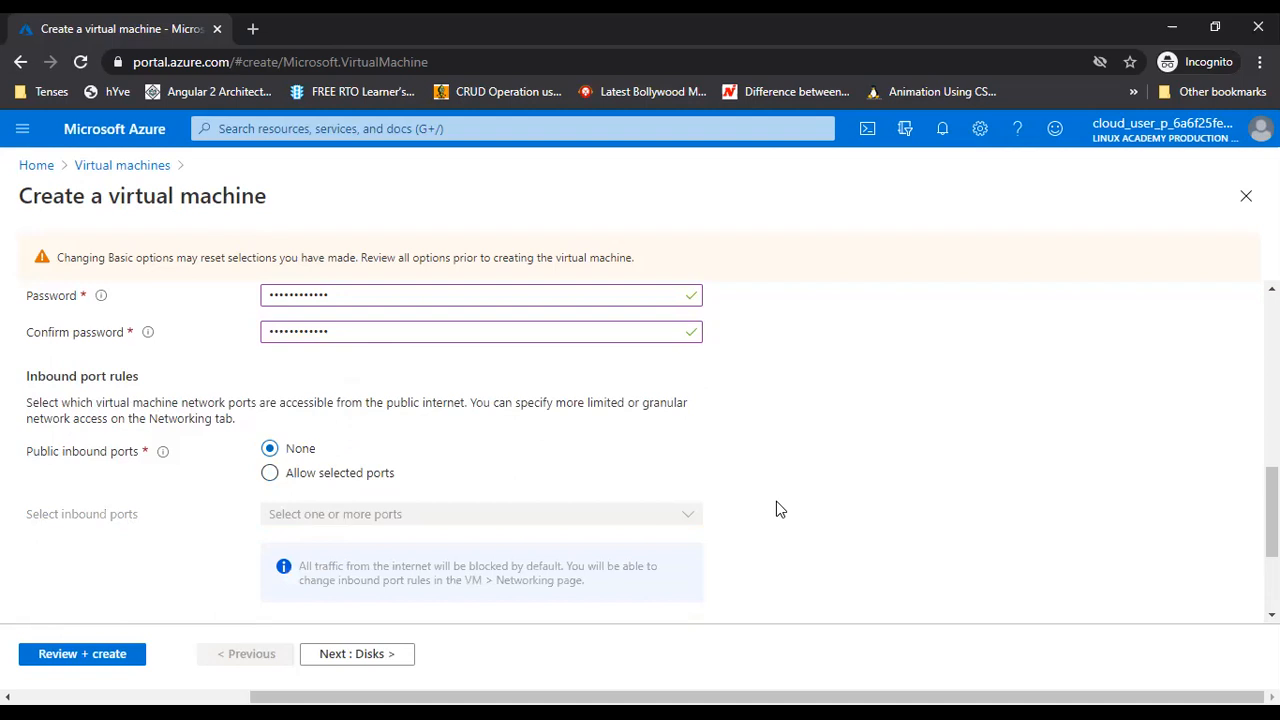
pyautogui.scroll(-2, 779, 509)
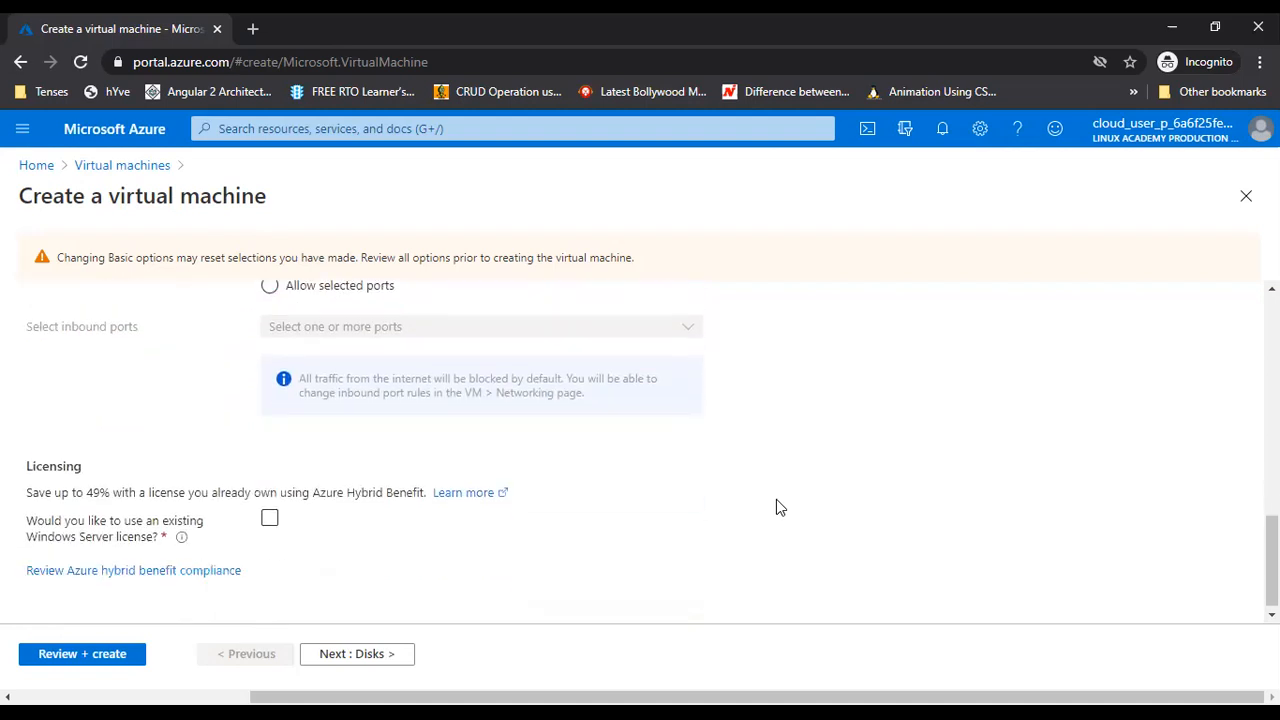
pyautogui.scroll(-1, 776, 507)
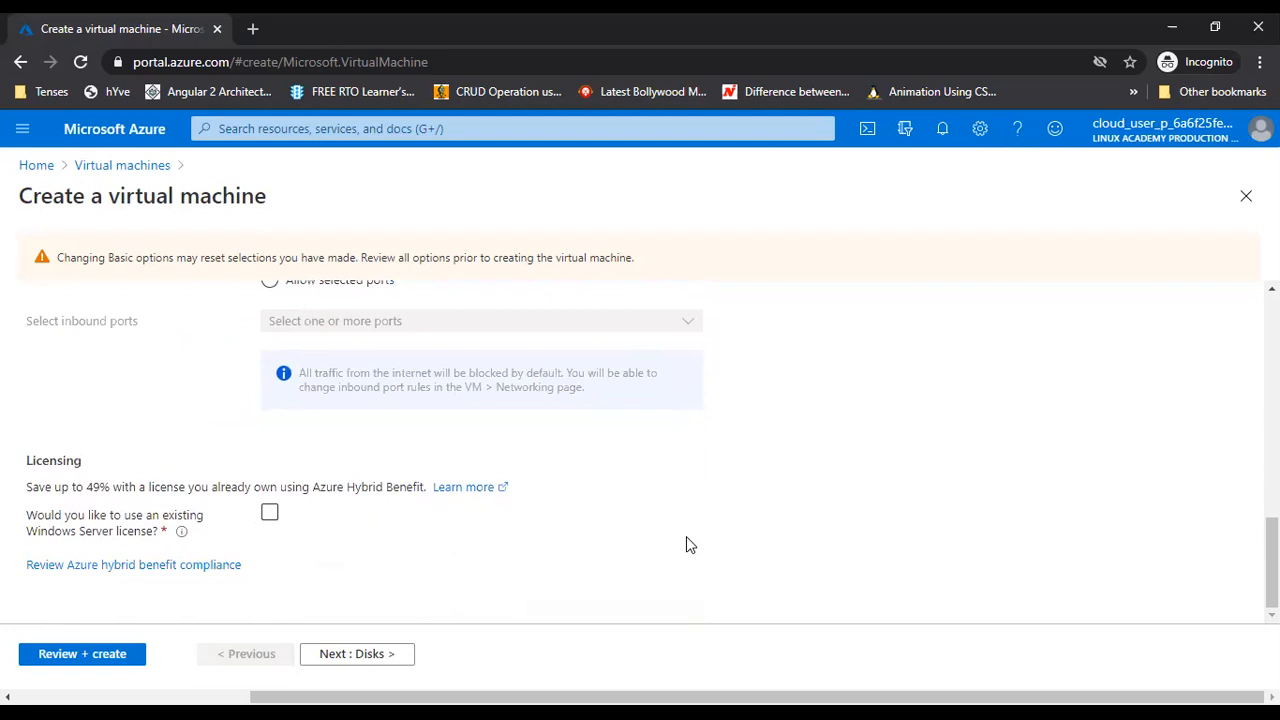
# Choose to use an existing Windows Server license and continue to the Disks step
pyautogui.scroll(10, 686, 544)
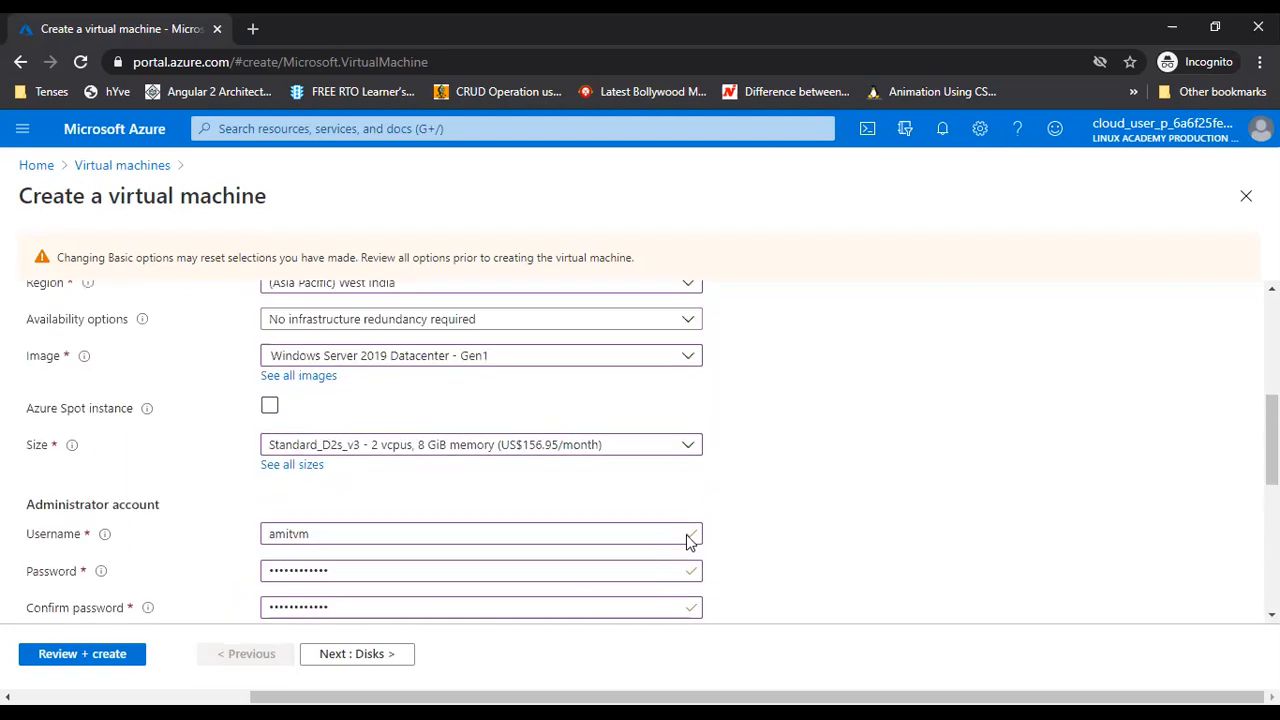
pyautogui.scroll(-10, 723, 537)
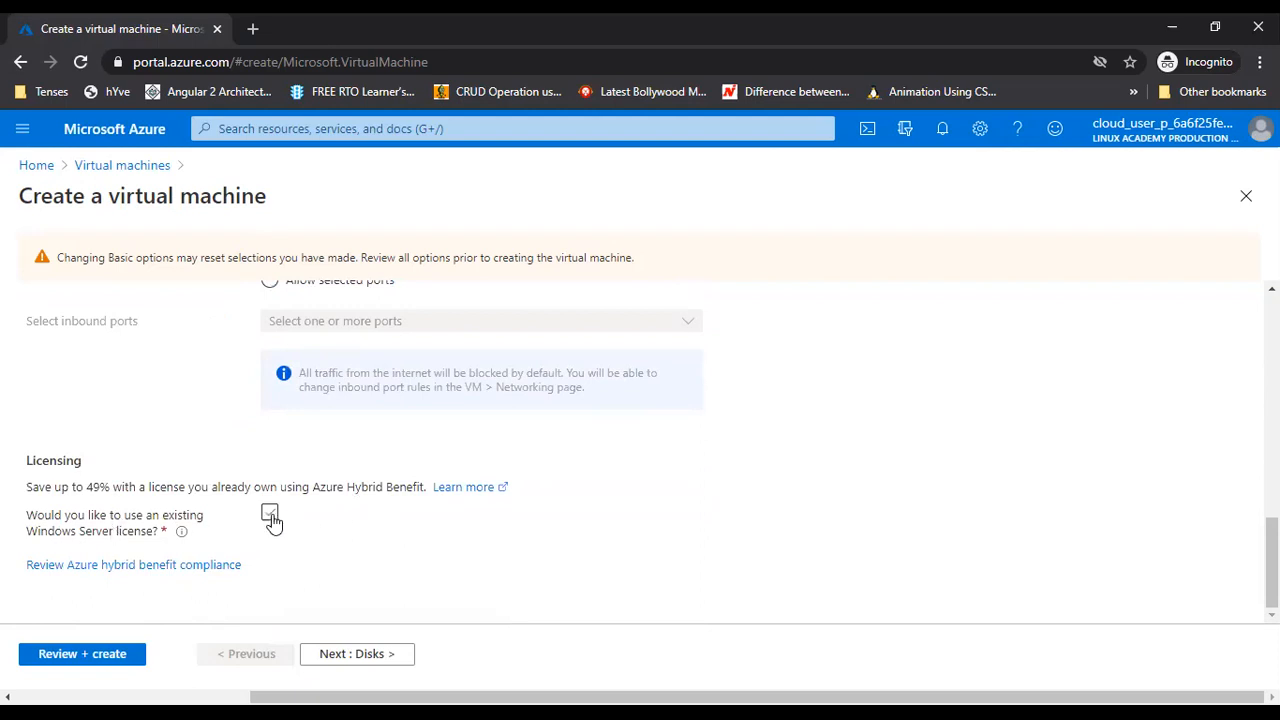
pyautogui.click(270, 516)
pyautogui.click(357, 658)
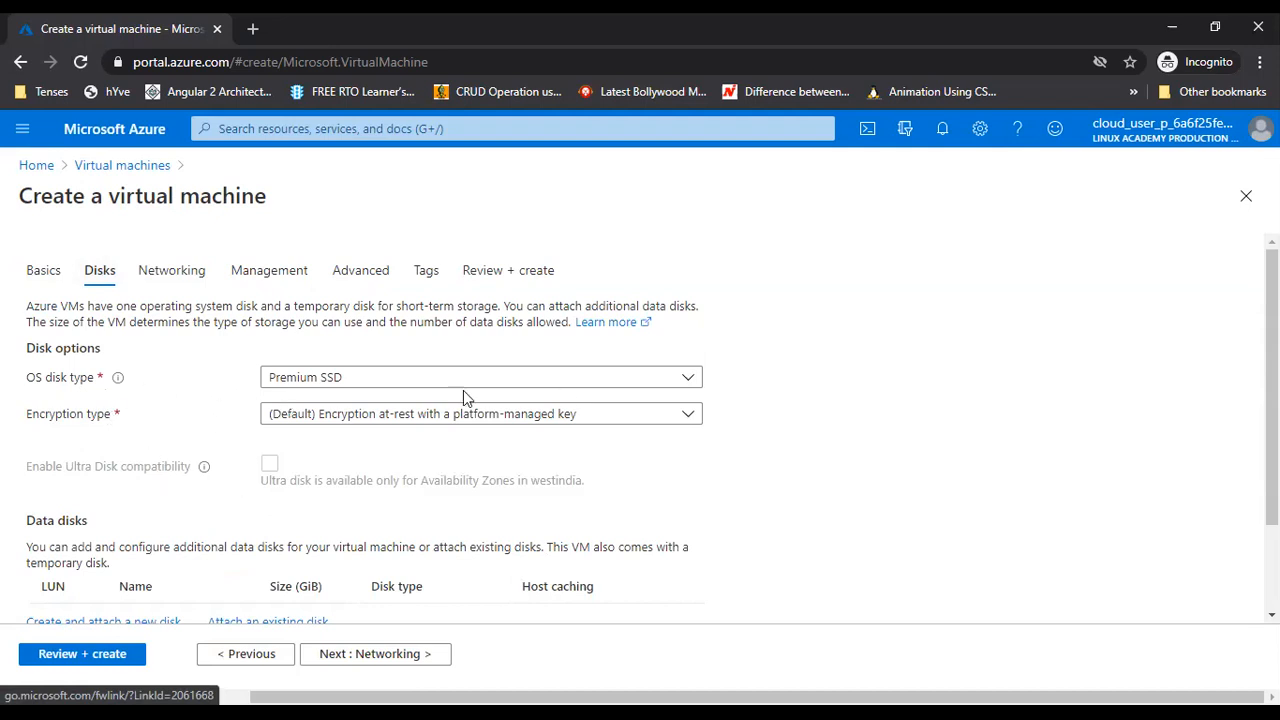
pyautogui.click(517, 378)
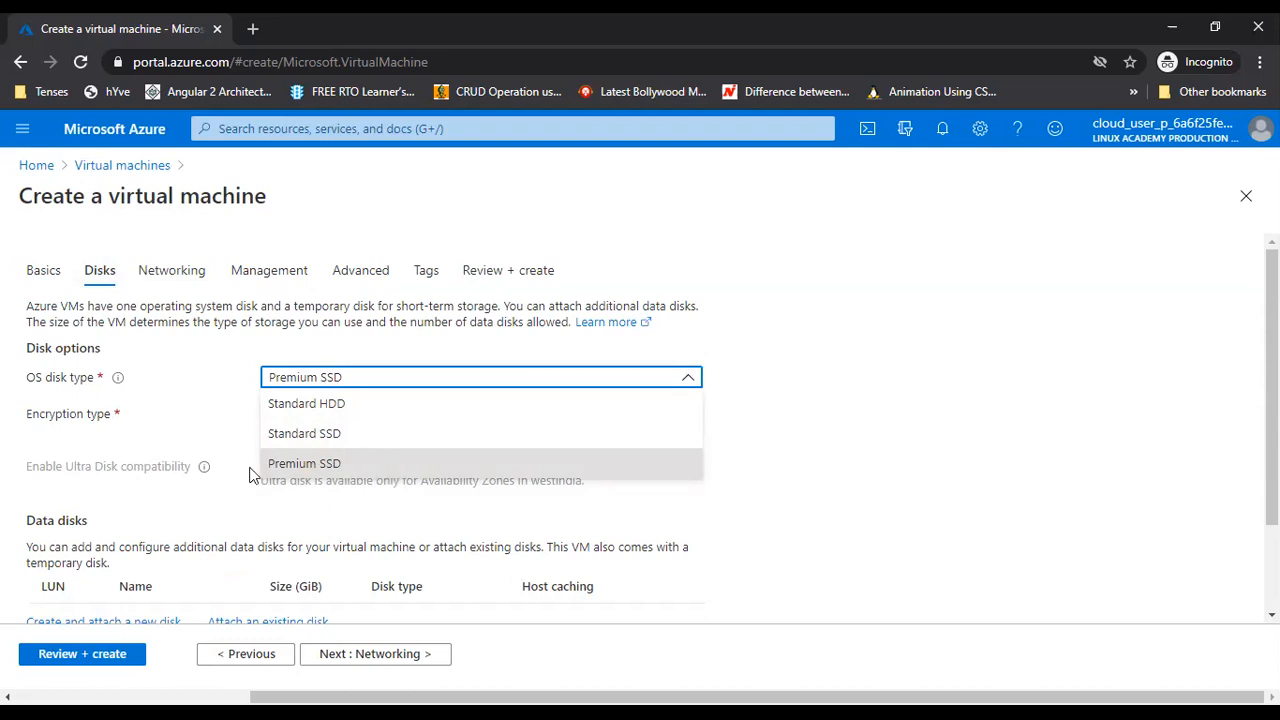
pyautogui.click(197, 443)
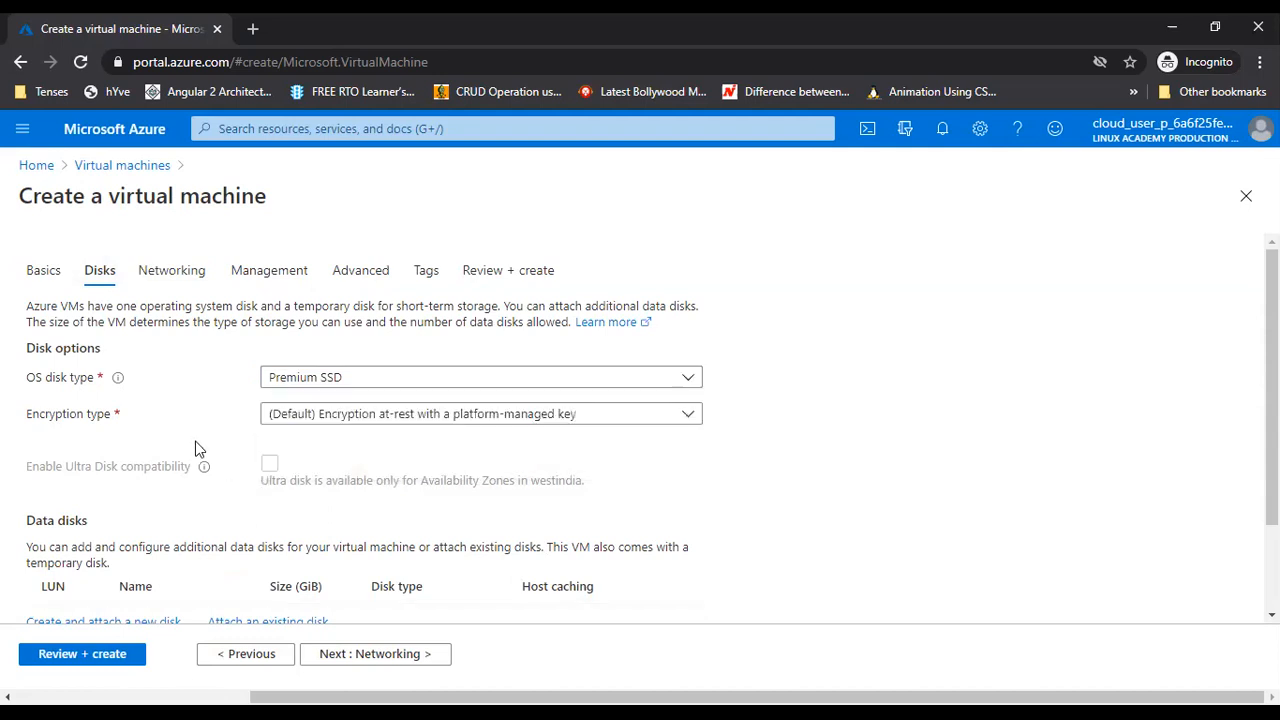
pyautogui.click(549, 420)
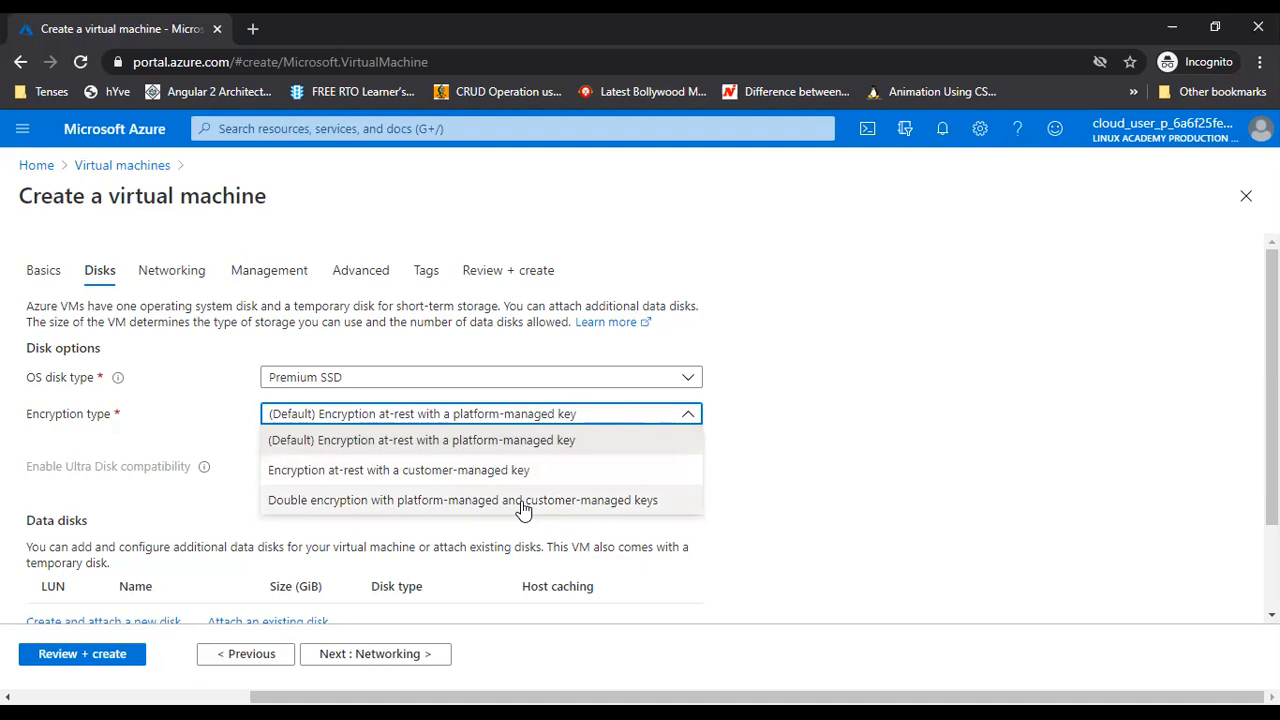
pyautogui.click(855, 573)
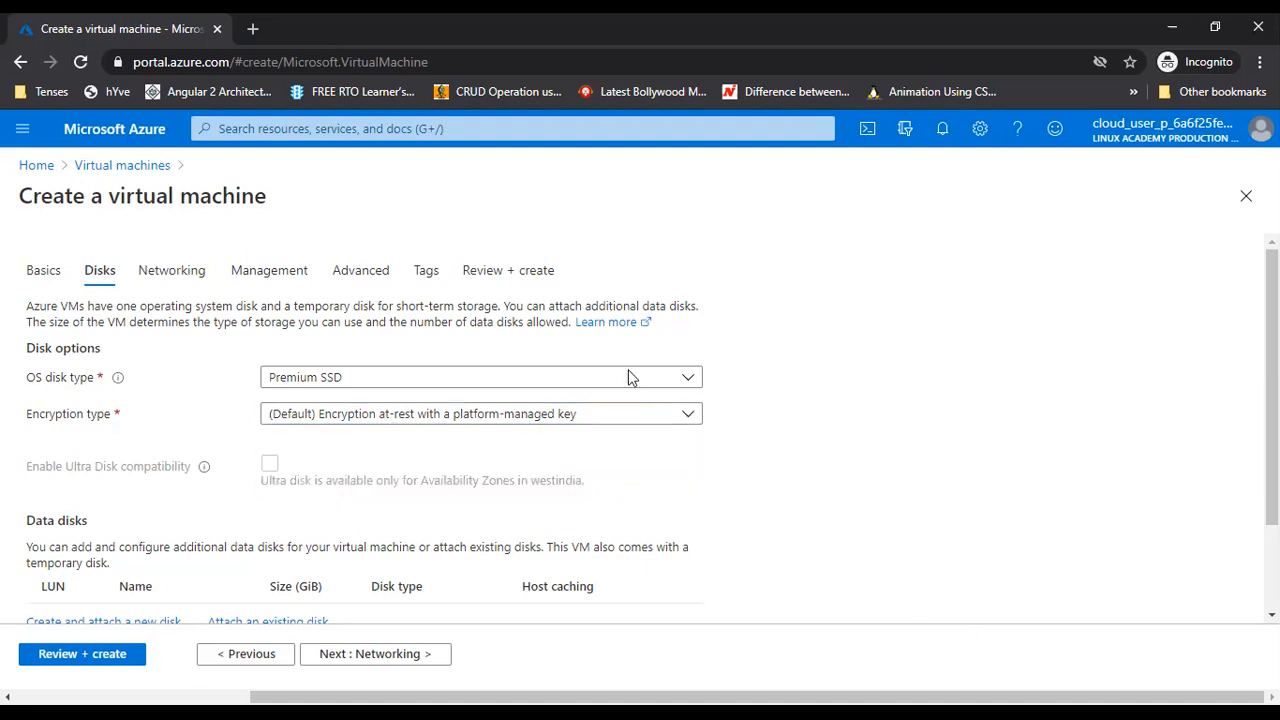
pyautogui.scroll(-2, 741, 395)
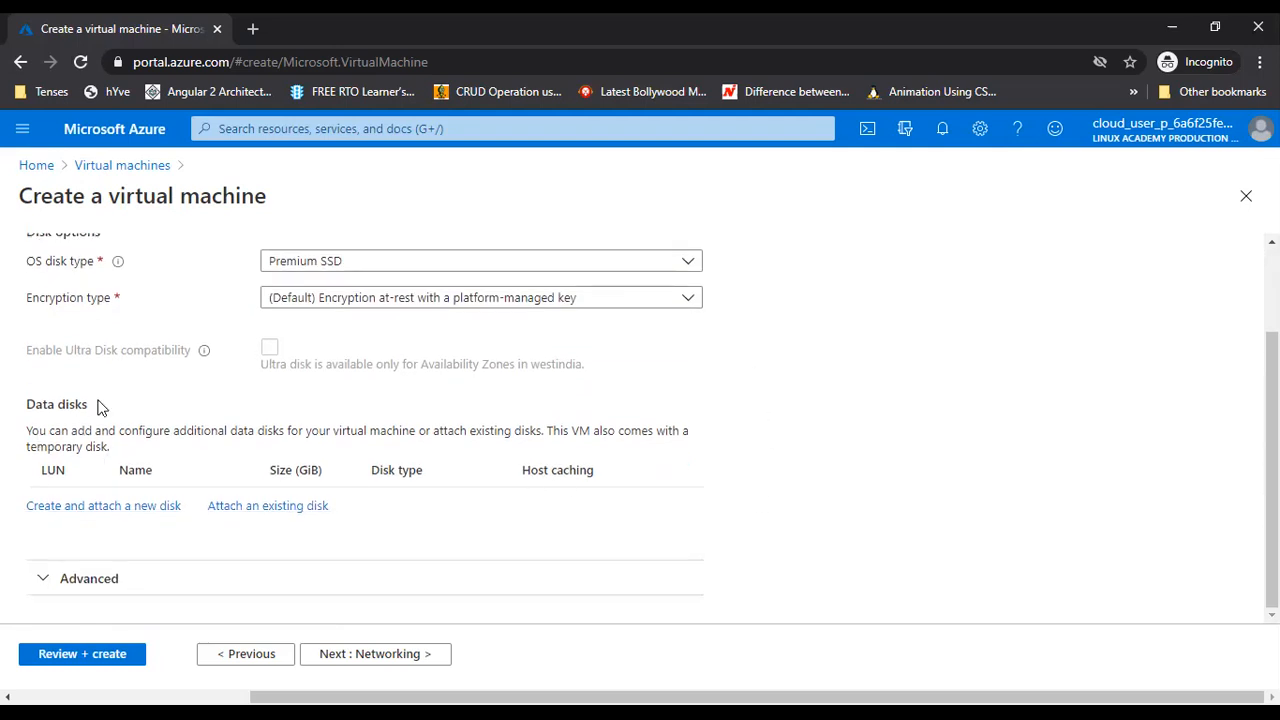
# Start creating a new data disk and set its size to 32 GiB
pyautogui.click(118, 516)
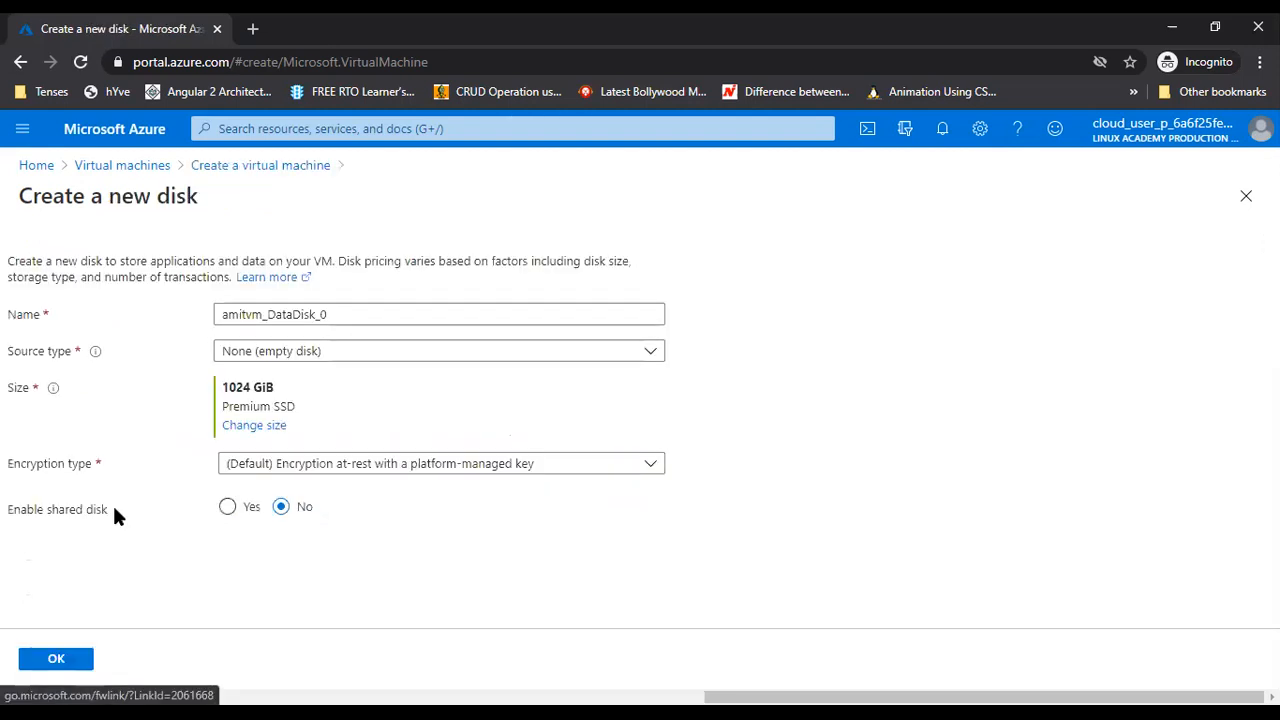
pyautogui.click(252, 428)
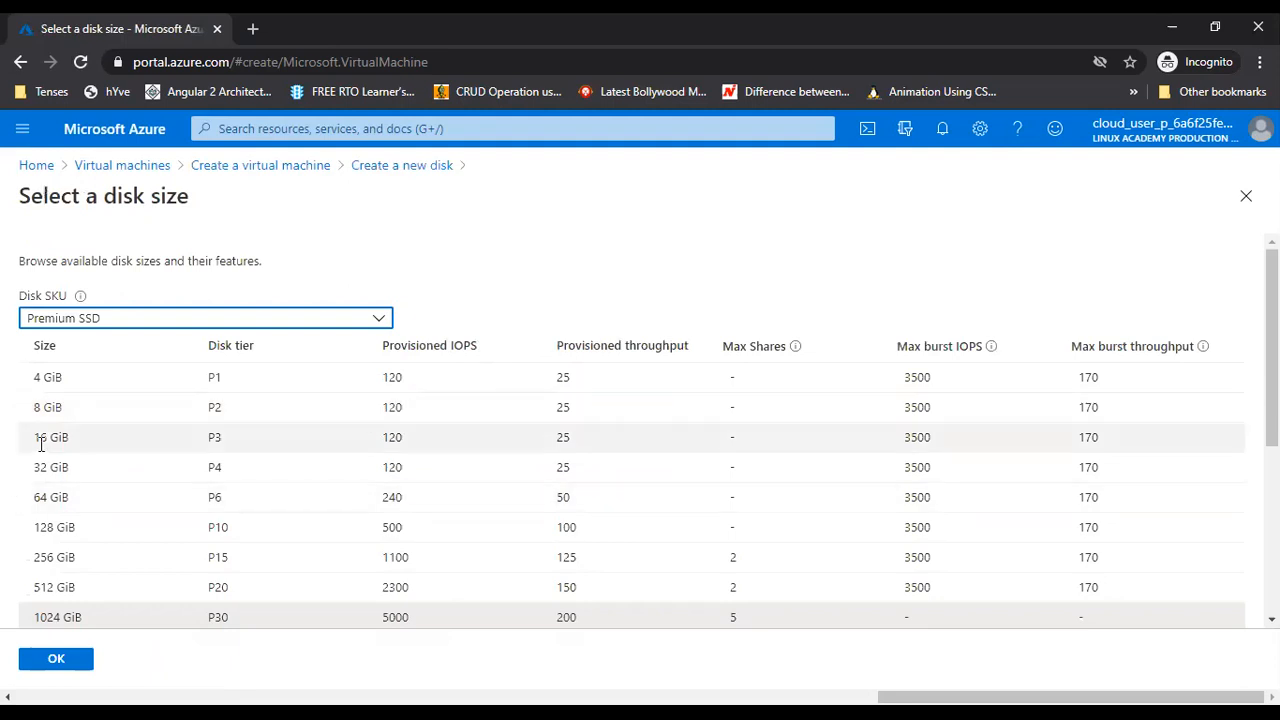
pyautogui.click(431, 467)
pyautogui.click(74, 664)
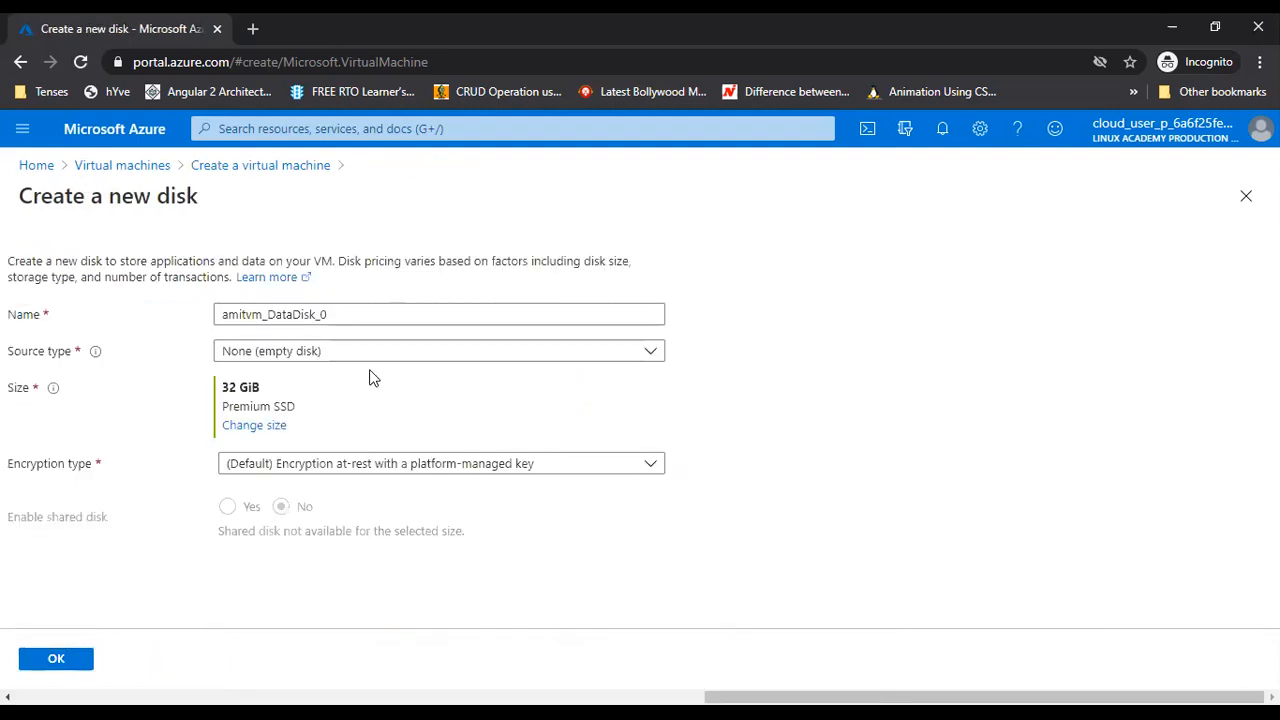
# Keep the empty source and default encryption, then attach disk amitvm_DataDisk_0
pyautogui.click(318, 361)
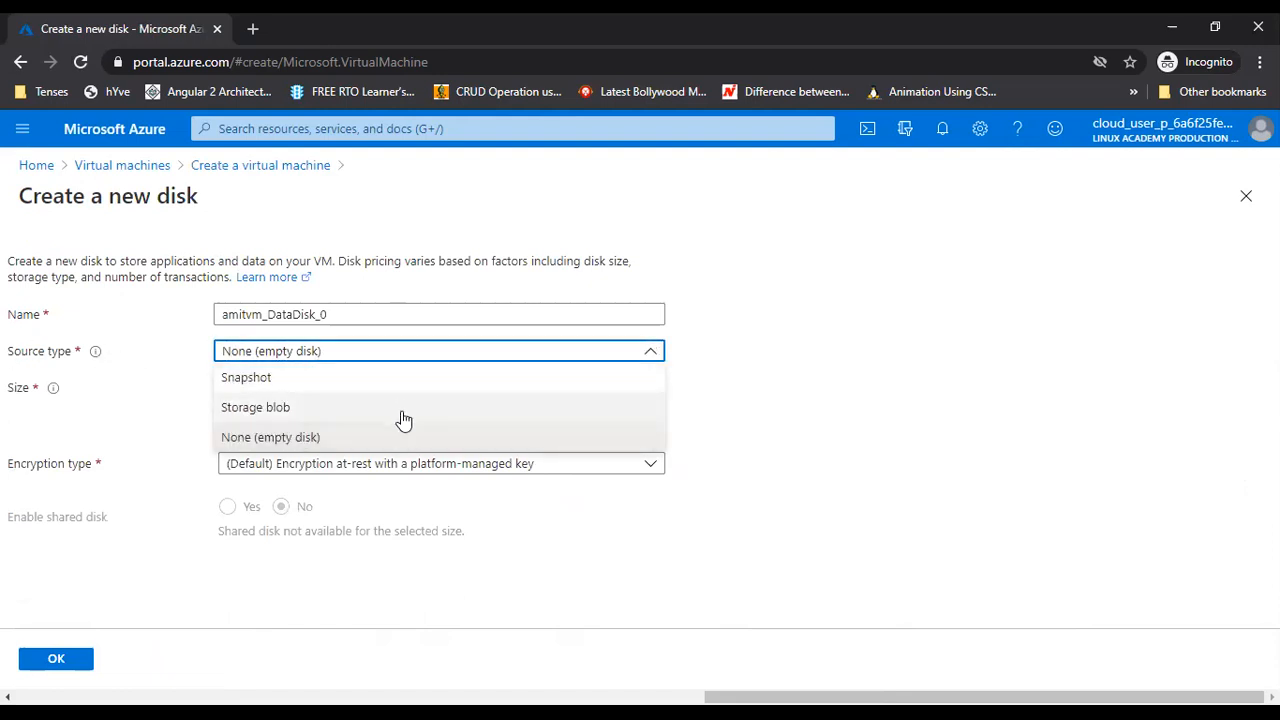
pyautogui.click(720, 378)
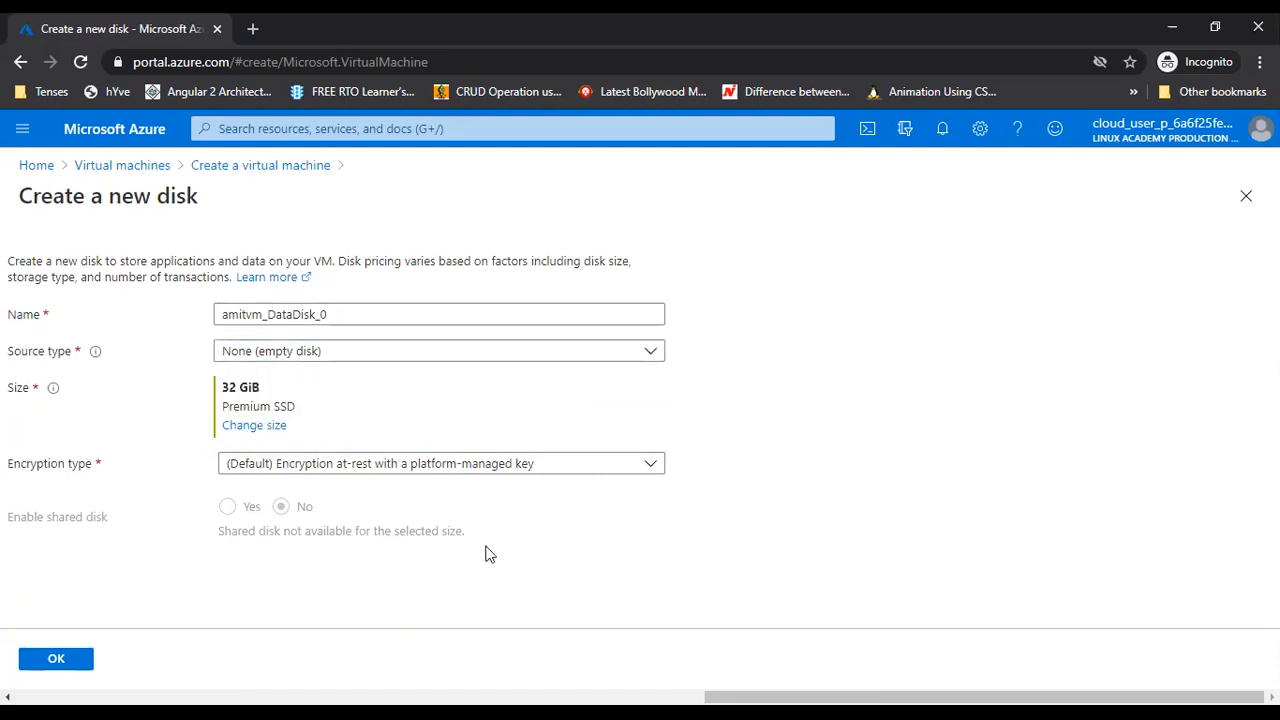
pyautogui.click(395, 474)
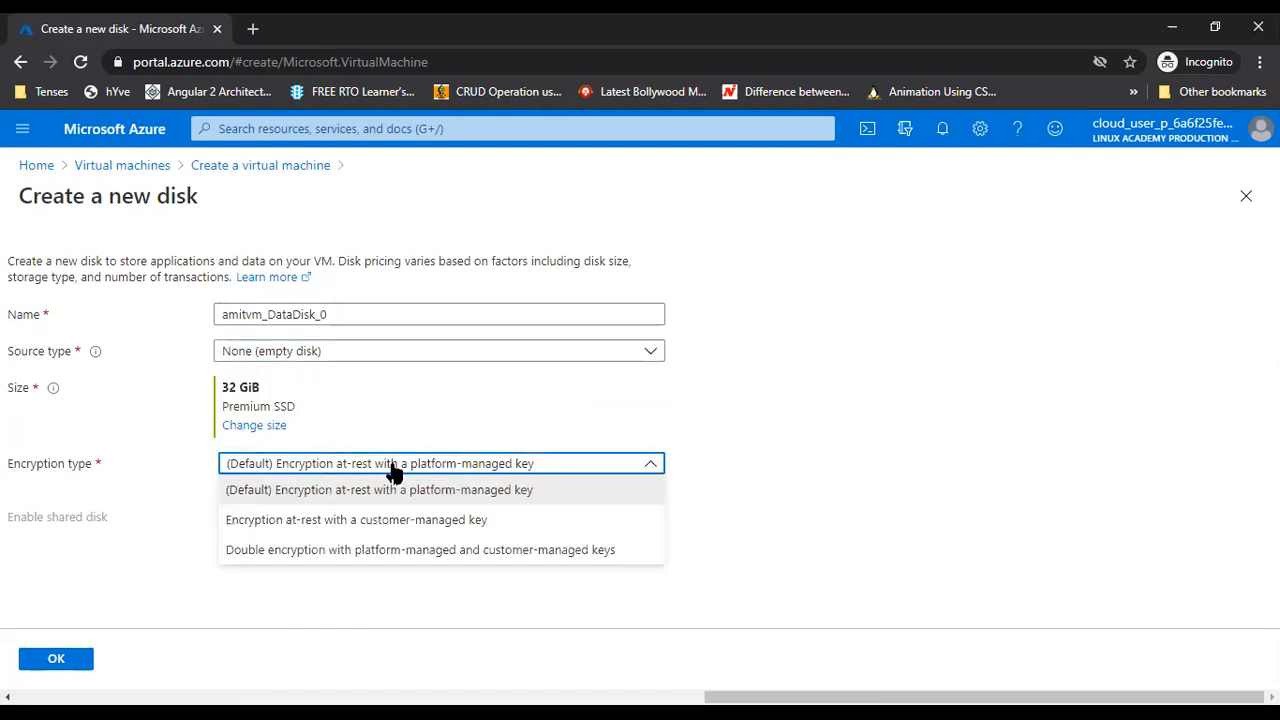
pyautogui.click(745, 415)
pyautogui.click(84, 664)
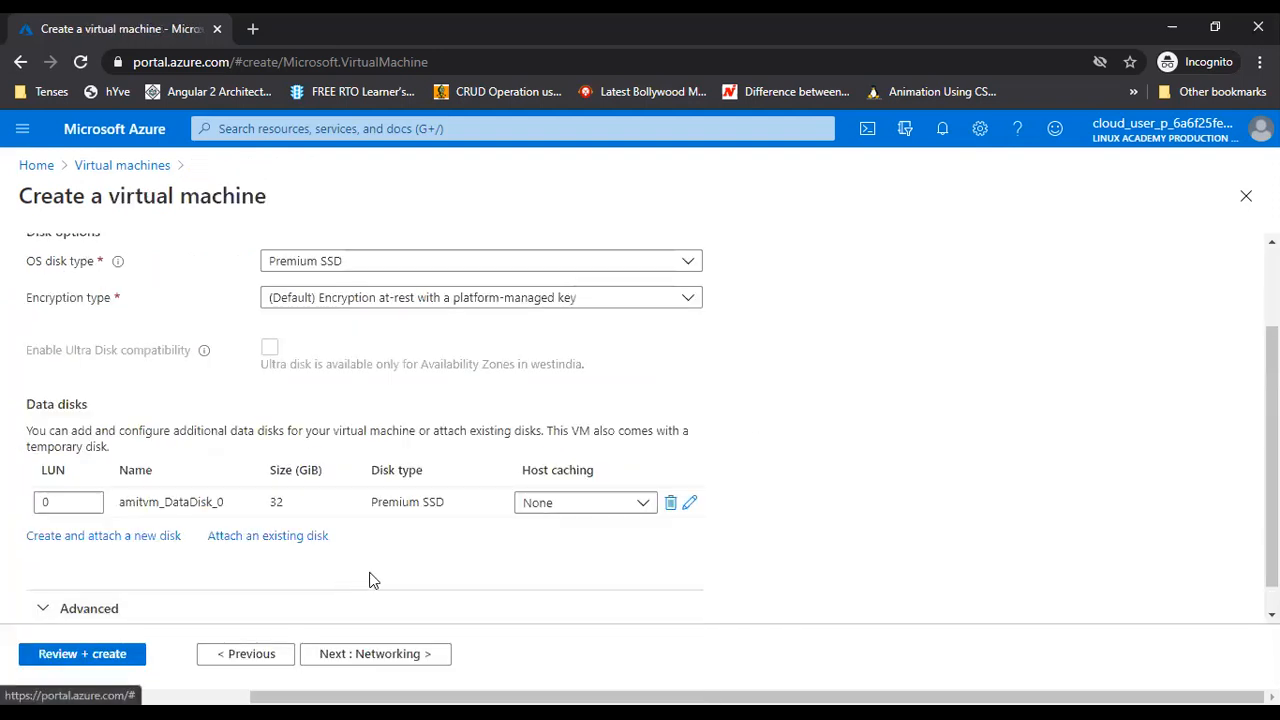
# Expand the Advanced disk options
pyautogui.scroll(-1, 414, 503)
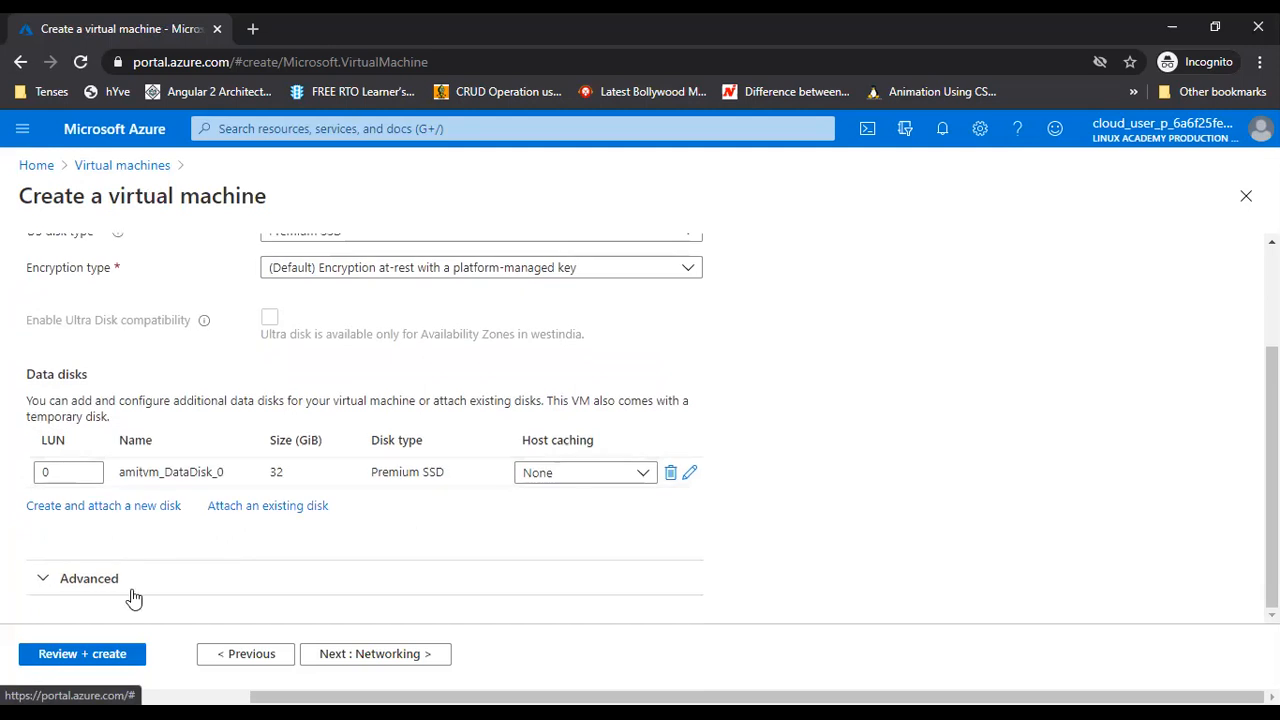
pyautogui.click(72, 590)
pyautogui.scroll(-3, 457, 511)
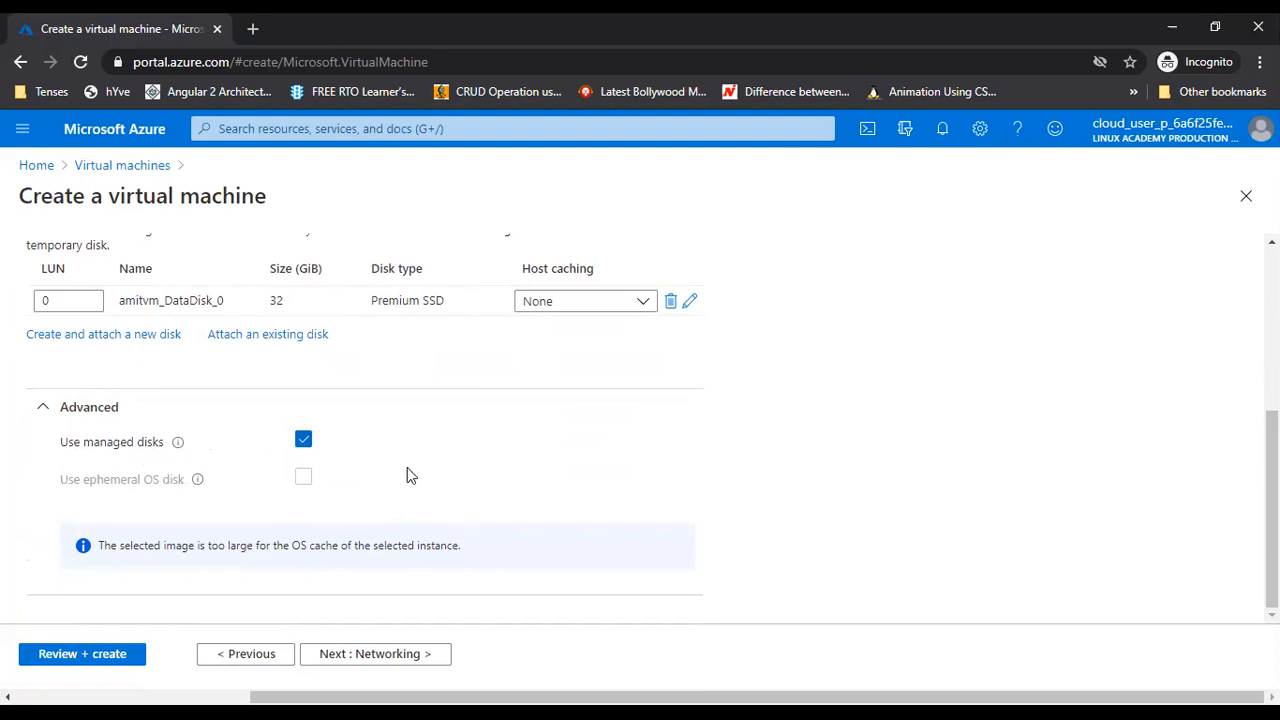
pyautogui.scroll(2, 430, 462)
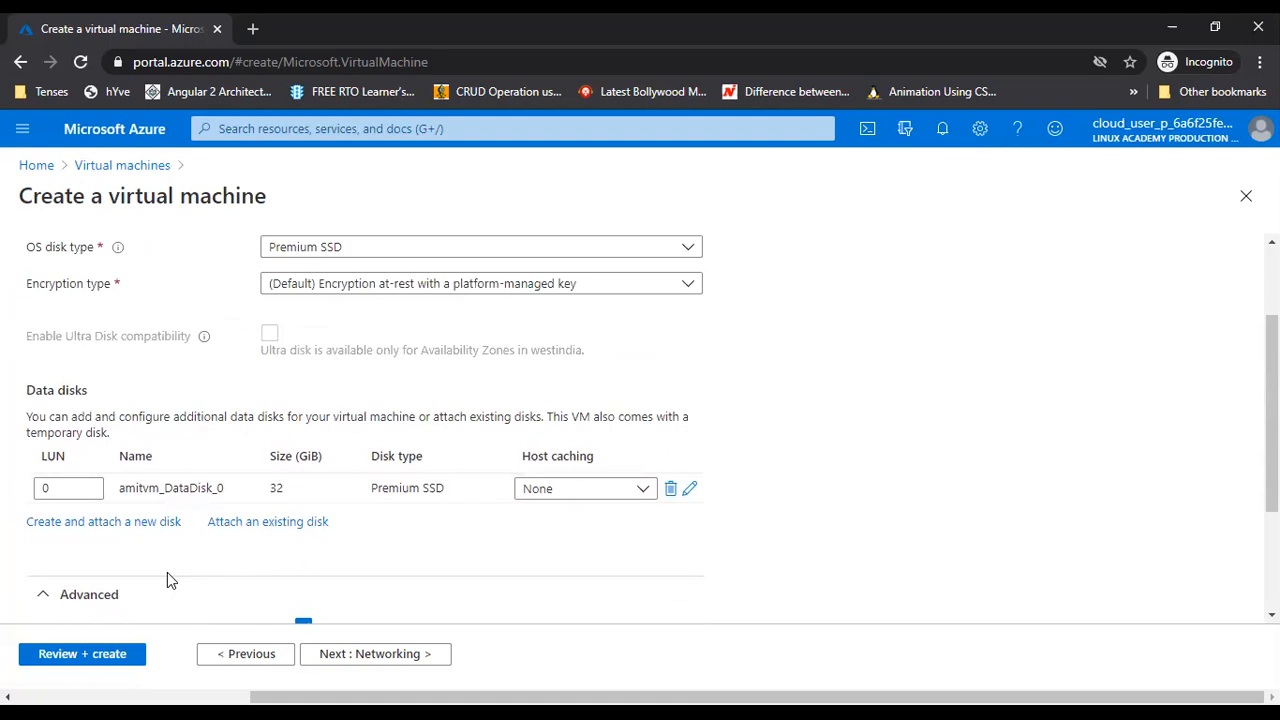
pyautogui.click(365, 656)
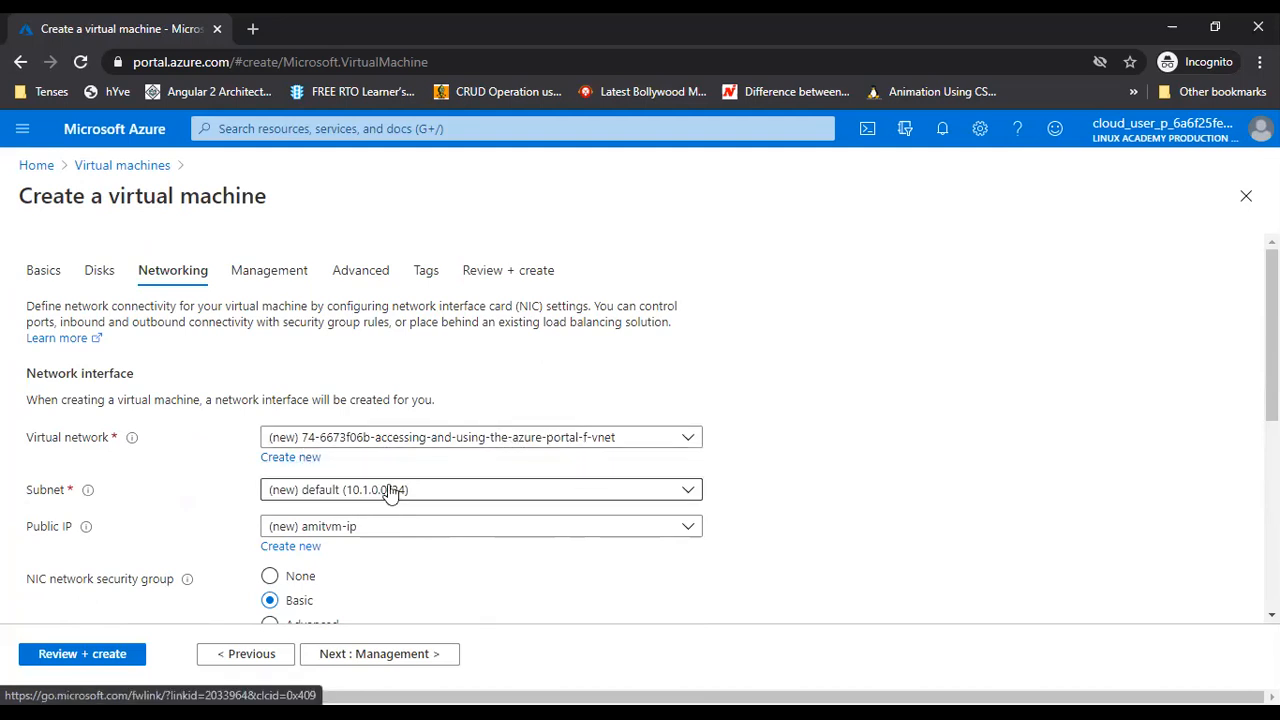
pyautogui.scroll(-2, 640, 508)
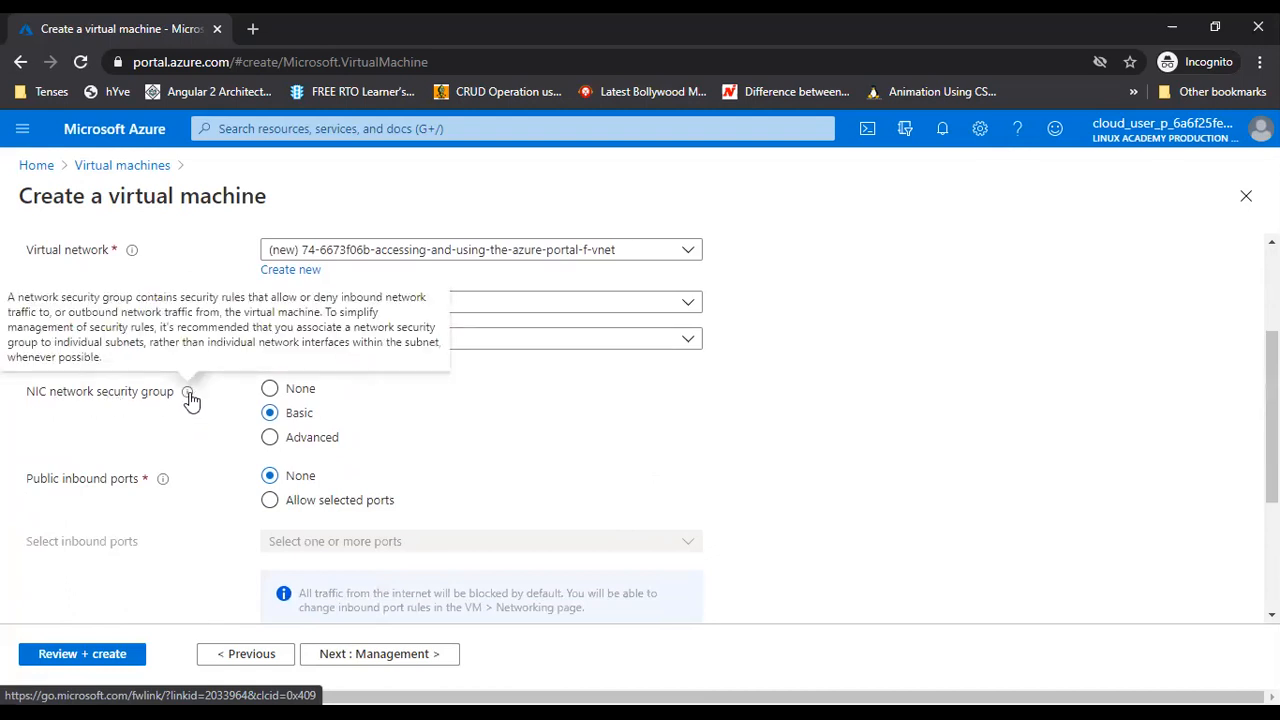
pyautogui.click(269, 388)
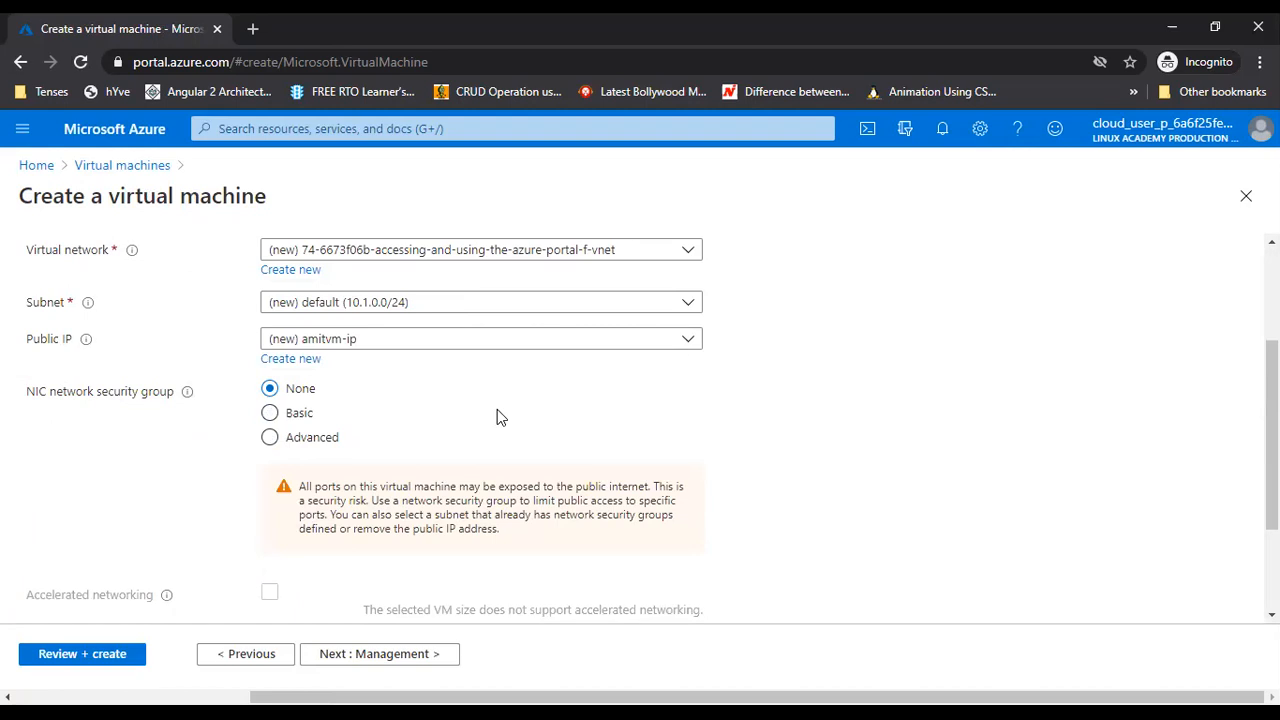
pyautogui.scroll(-1, 497, 415)
pyautogui.click(270, 320)
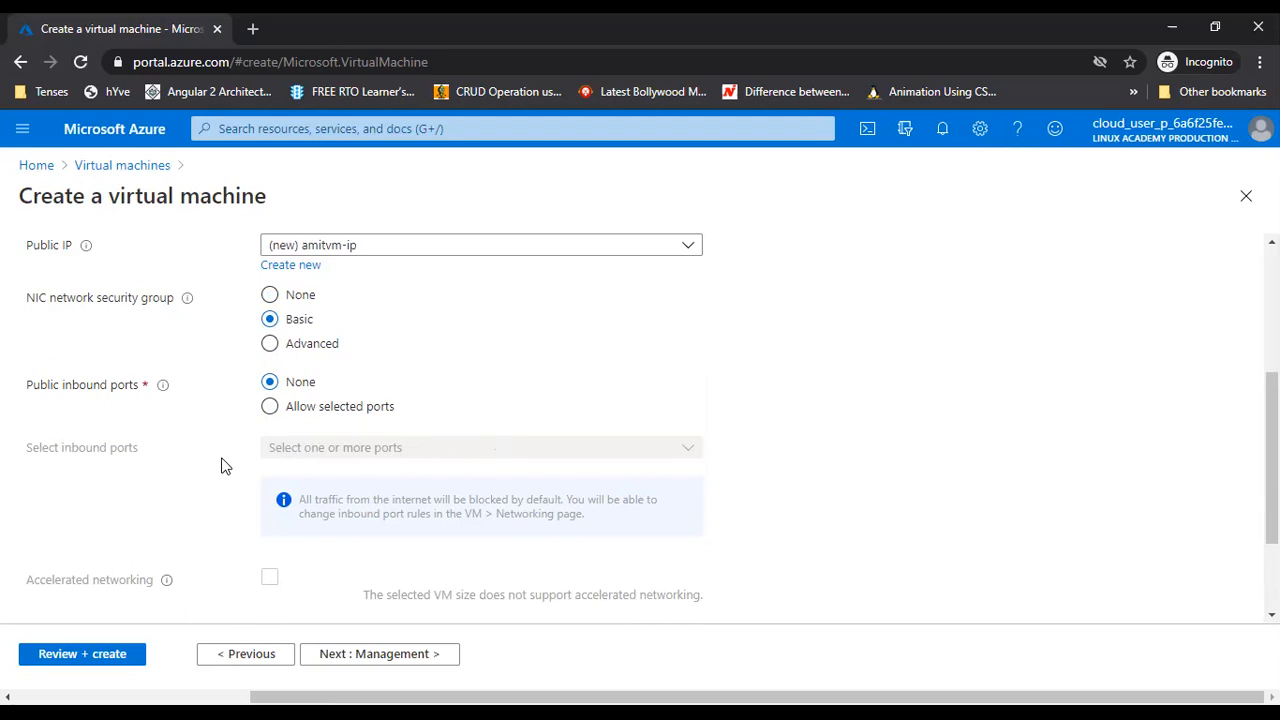
pyautogui.scroll(-2, 223, 466)
pyautogui.click(268, 556)
pyautogui.scroll(-2, 362, 501)
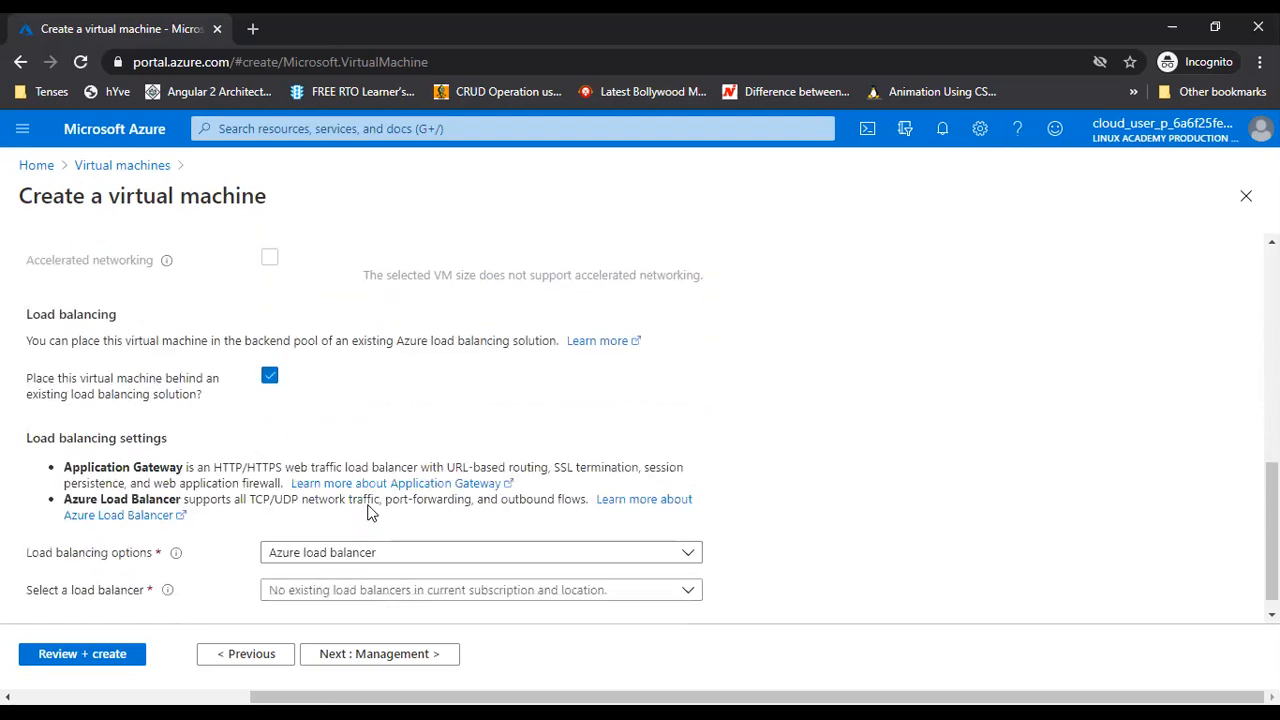
pyautogui.click(269, 357)
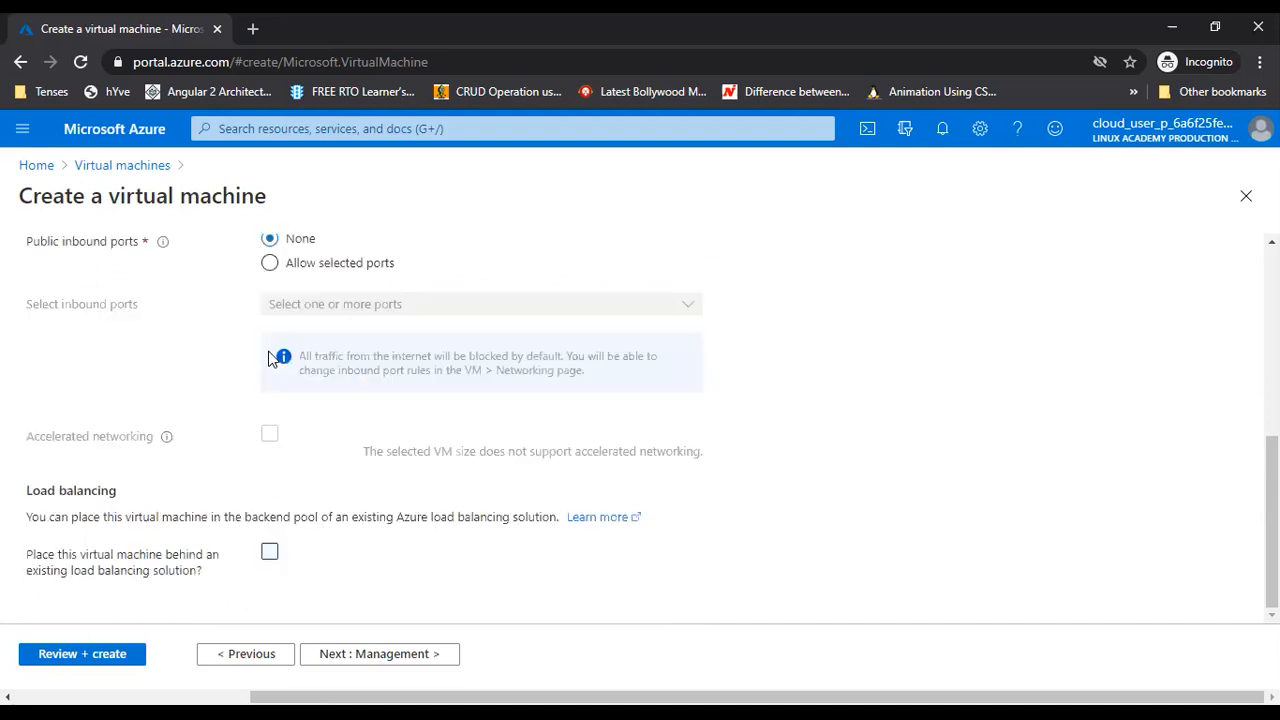
pyautogui.click(270, 553)
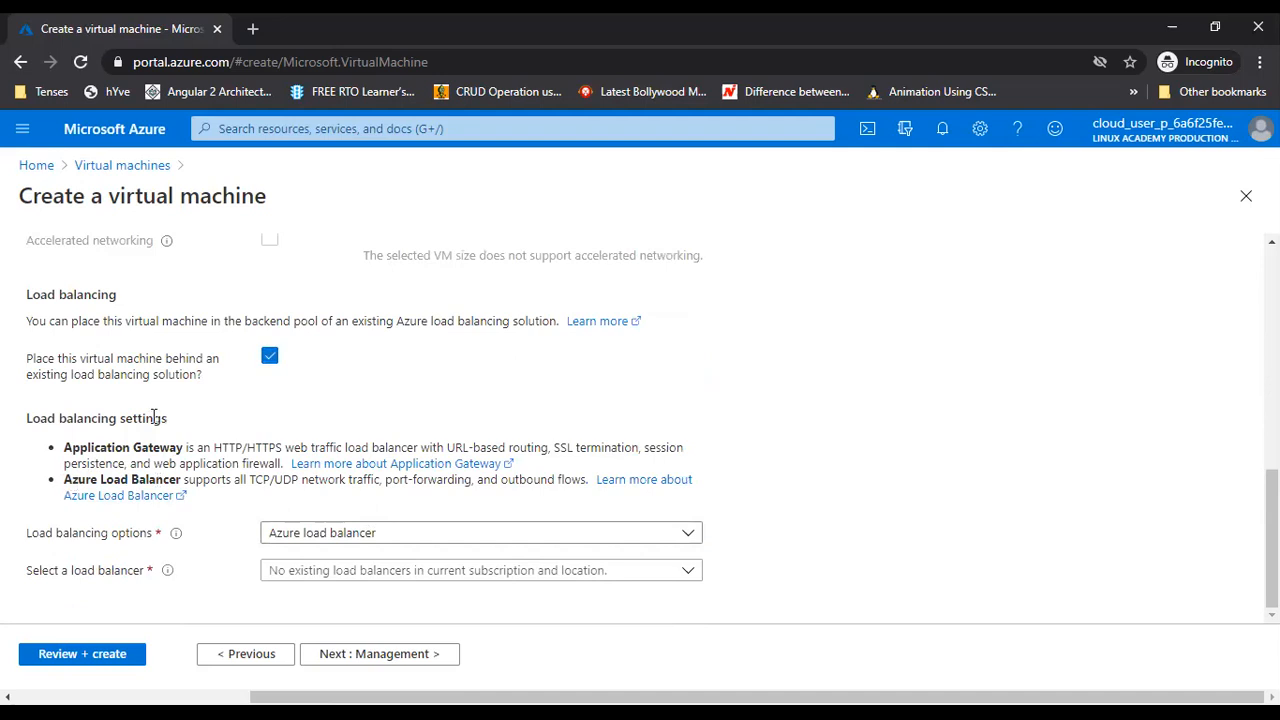
pyautogui.click(270, 360)
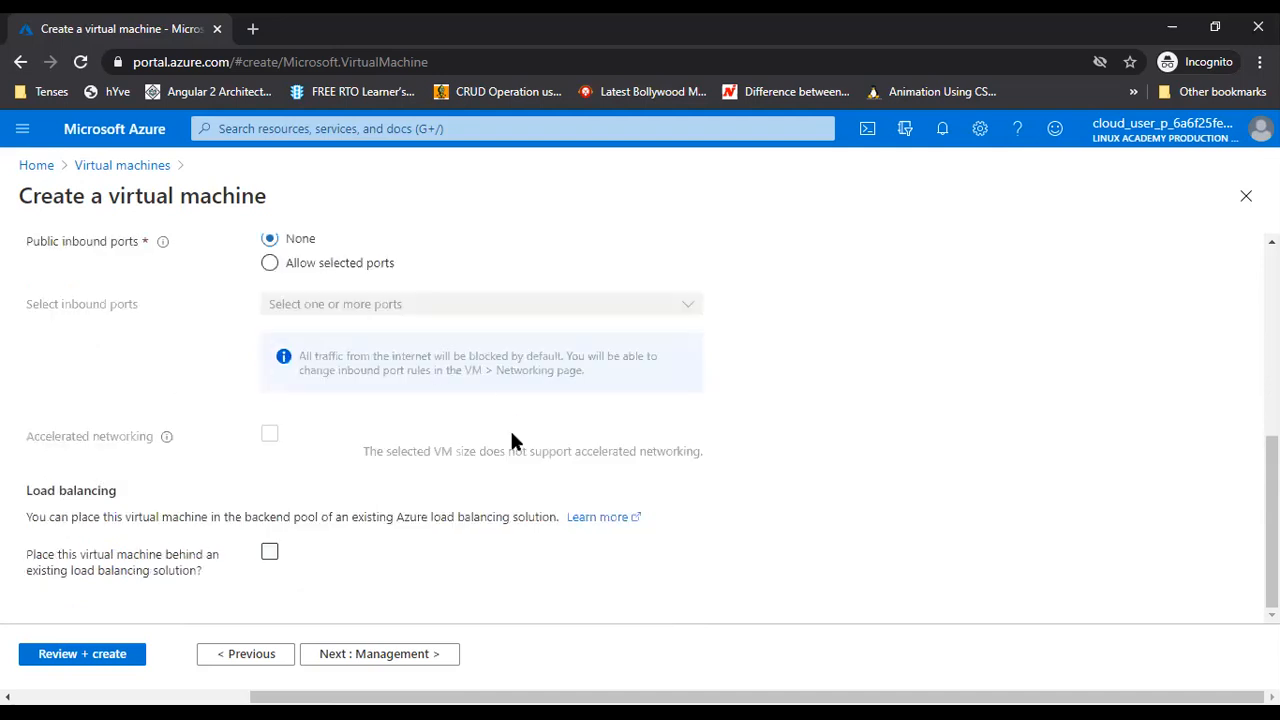
# Go to the Management step and set Boot diagnostics to Disable
pyautogui.click(372, 660)
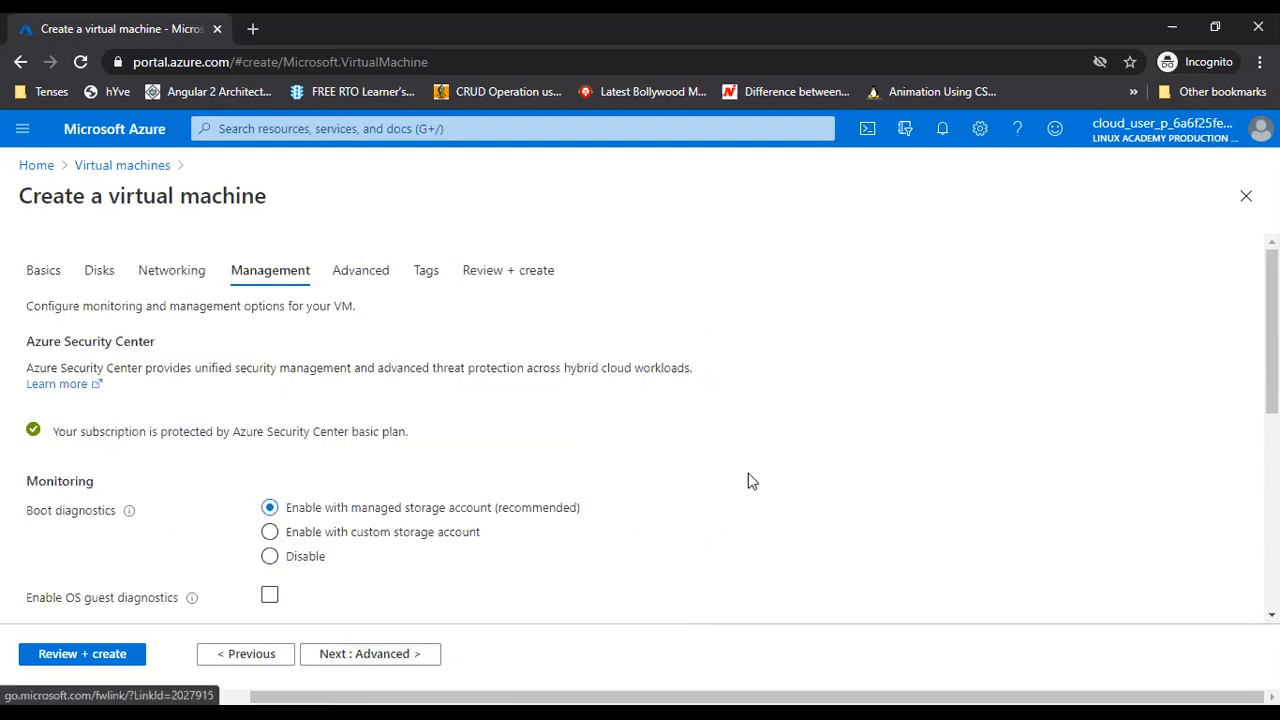
pyautogui.scroll(-1, 752, 481)
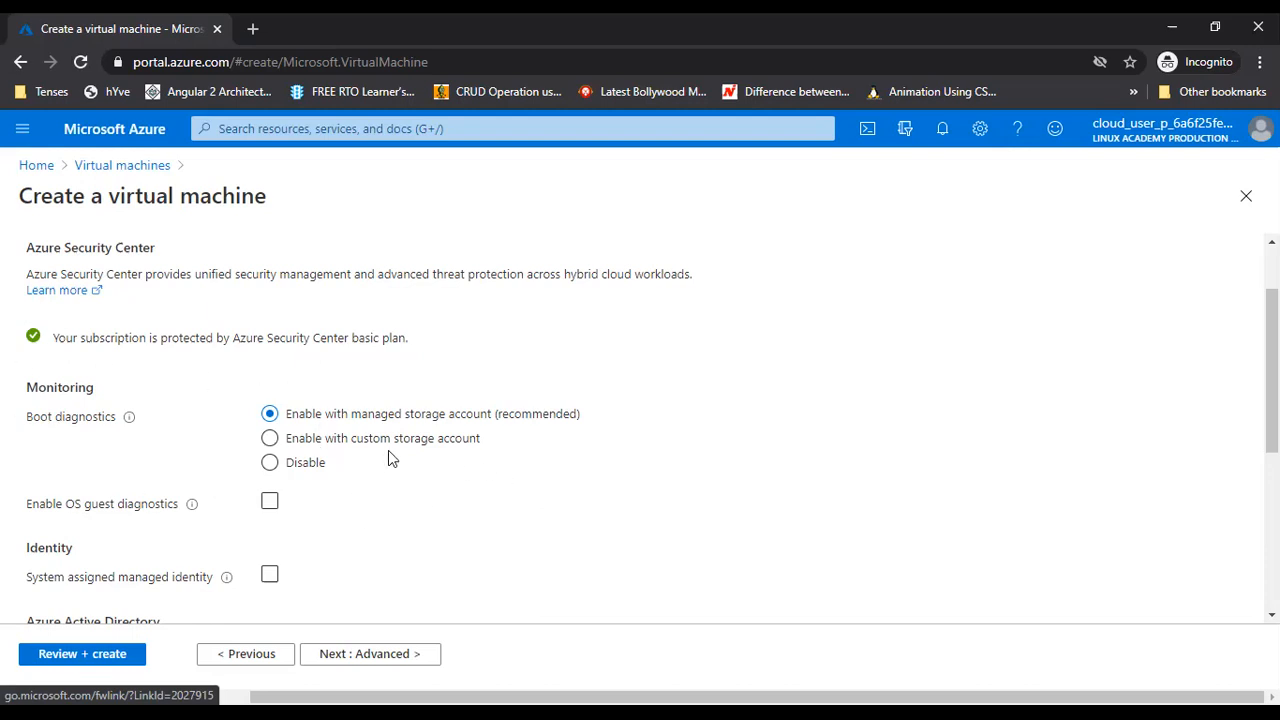
pyautogui.moveTo(128, 420)
pyautogui.click(269, 462)
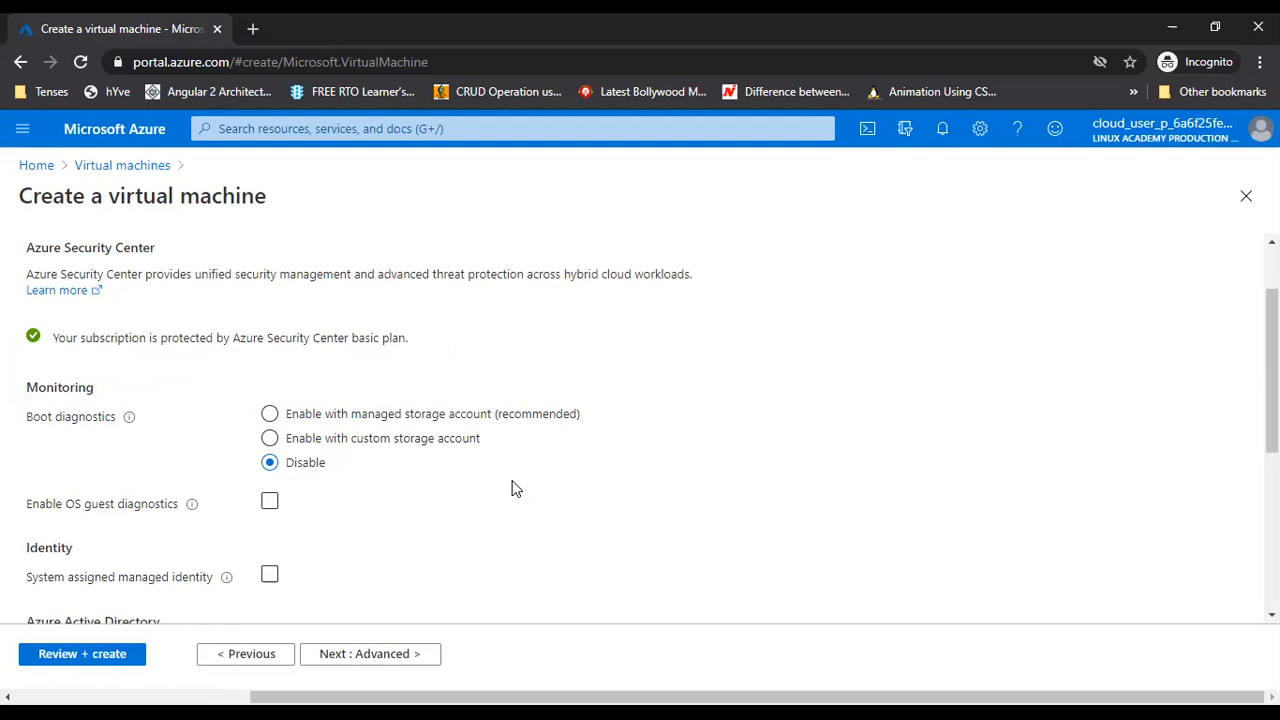
pyautogui.scroll(-2, 515, 488)
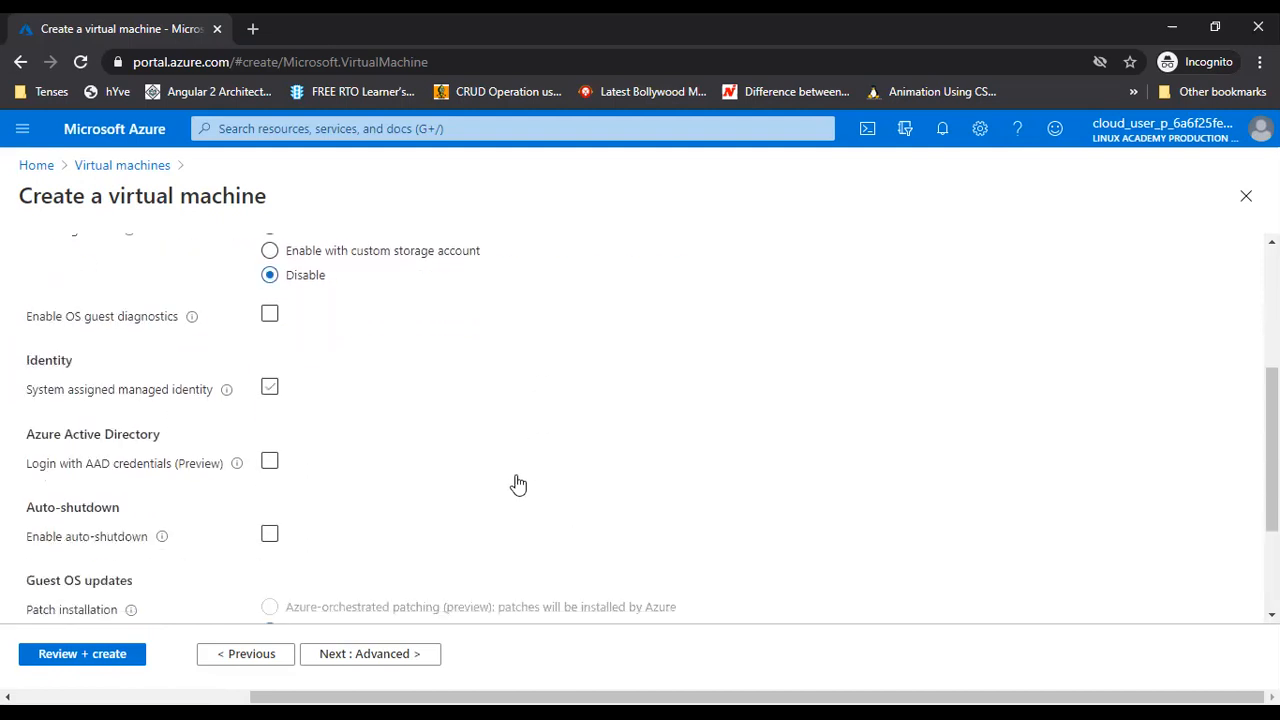
pyautogui.scroll(-1, 518, 484)
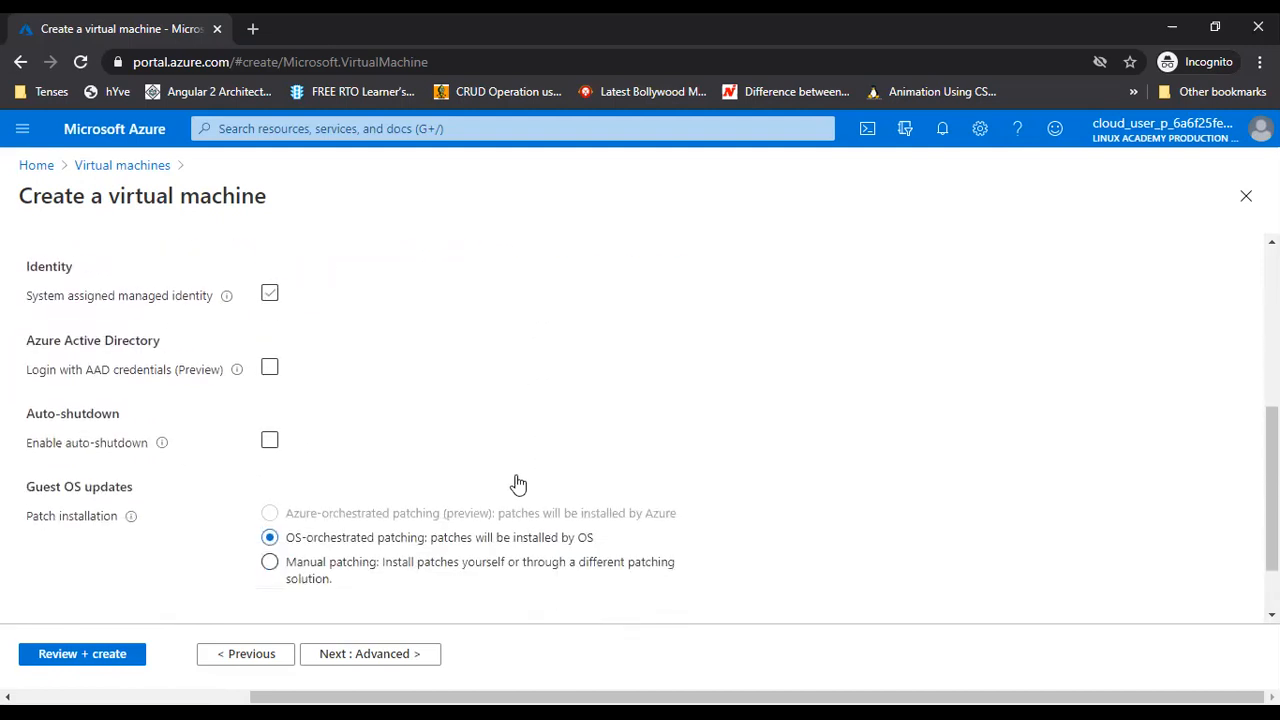
# Enable auto-shutdown at 11:00 PM in the Chennai, Kolkata, Mumbai, New Delhi time zone
pyautogui.click(269, 441)
pyautogui.click(273, 480)
pyautogui.press('BackSpace')
pyautogui.write('11:00:00 PM')
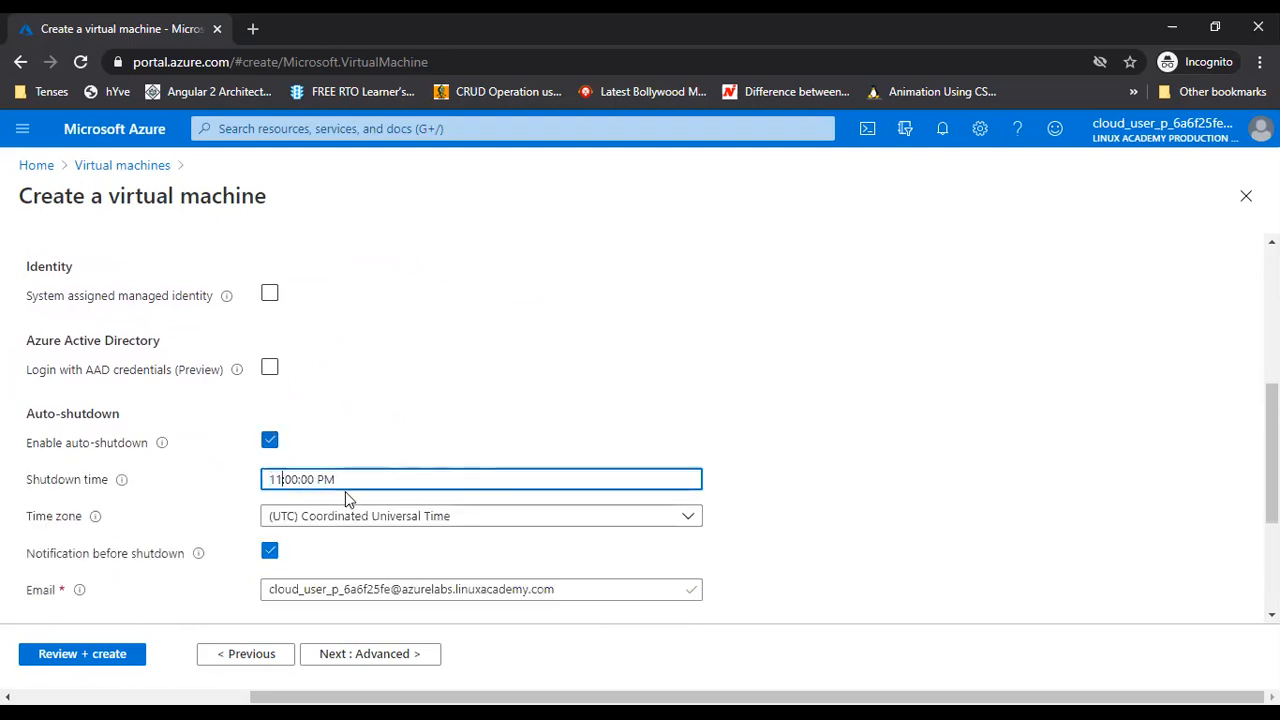
pyautogui.click(580, 528)
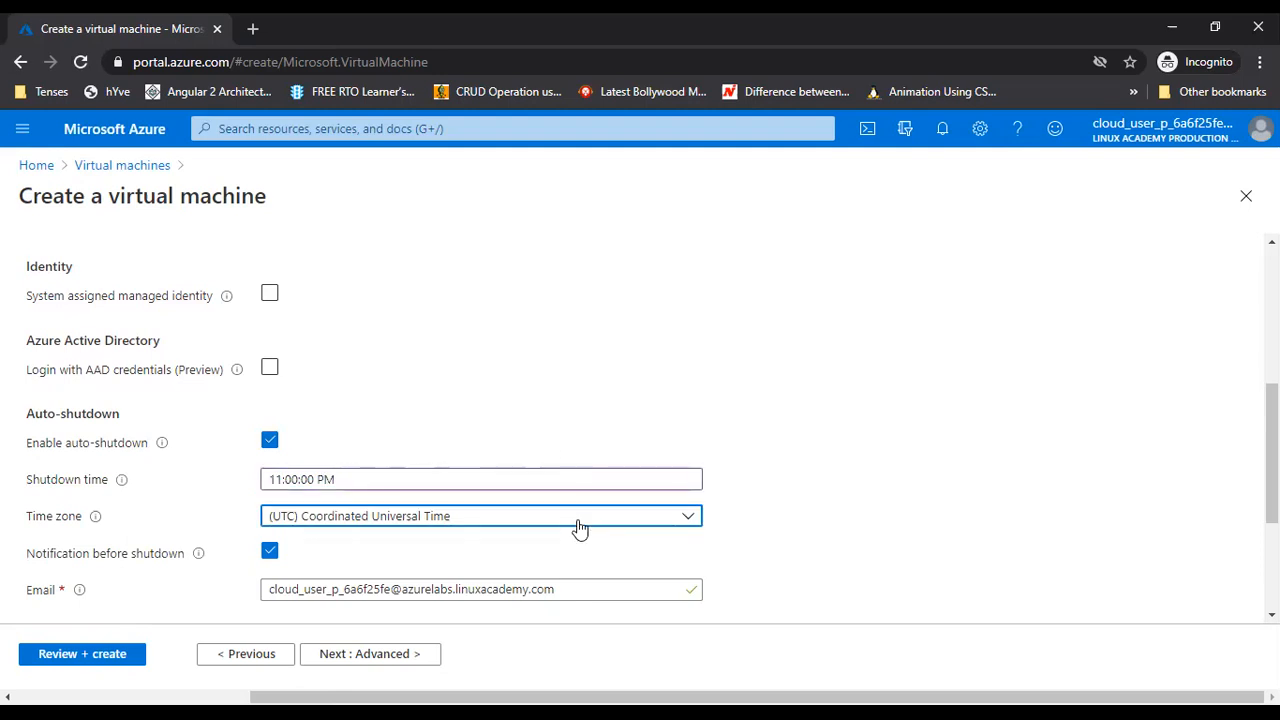
pyautogui.scroll(-1, 451, 429)
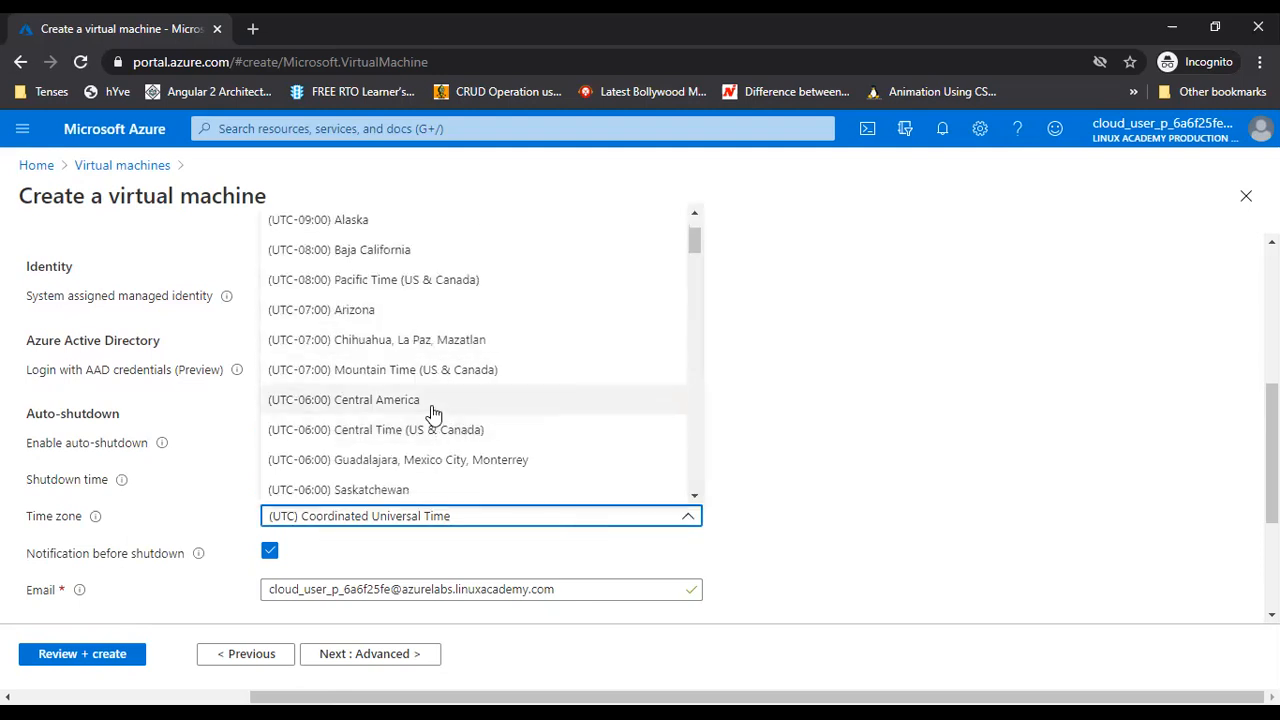
pyautogui.scroll(-15, 409, 405)
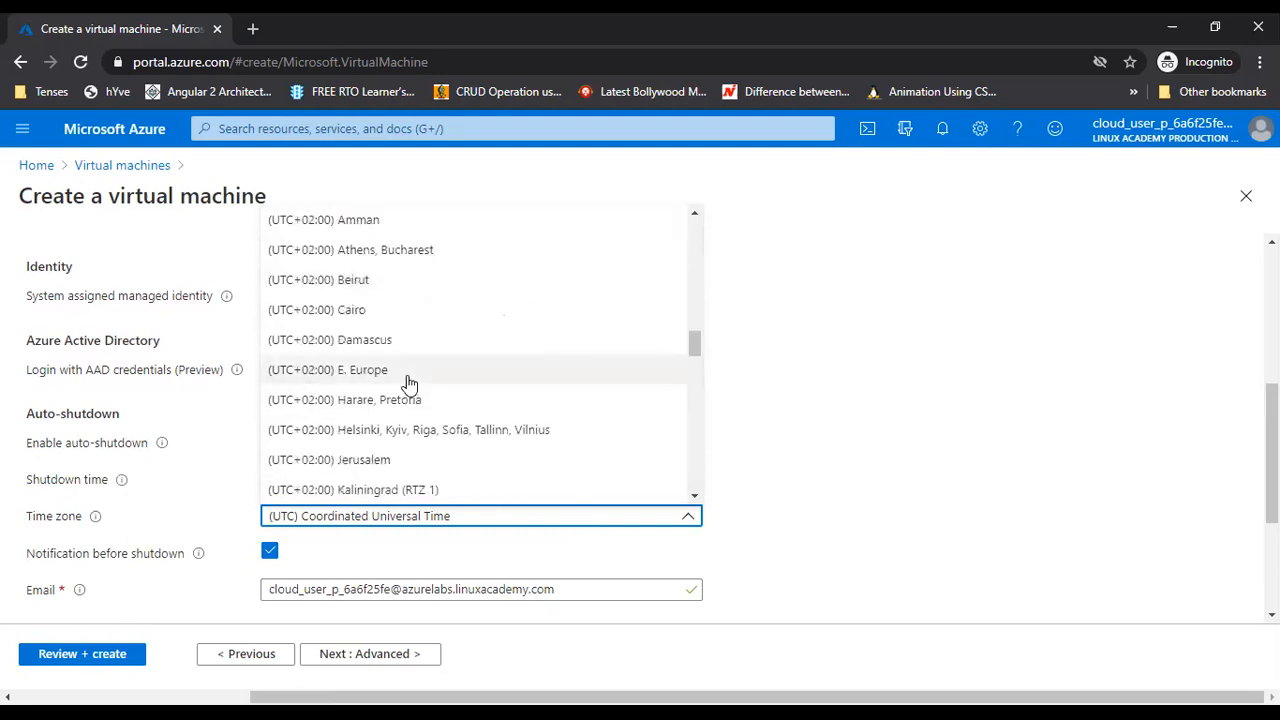
pyautogui.scroll(-1, 409, 398)
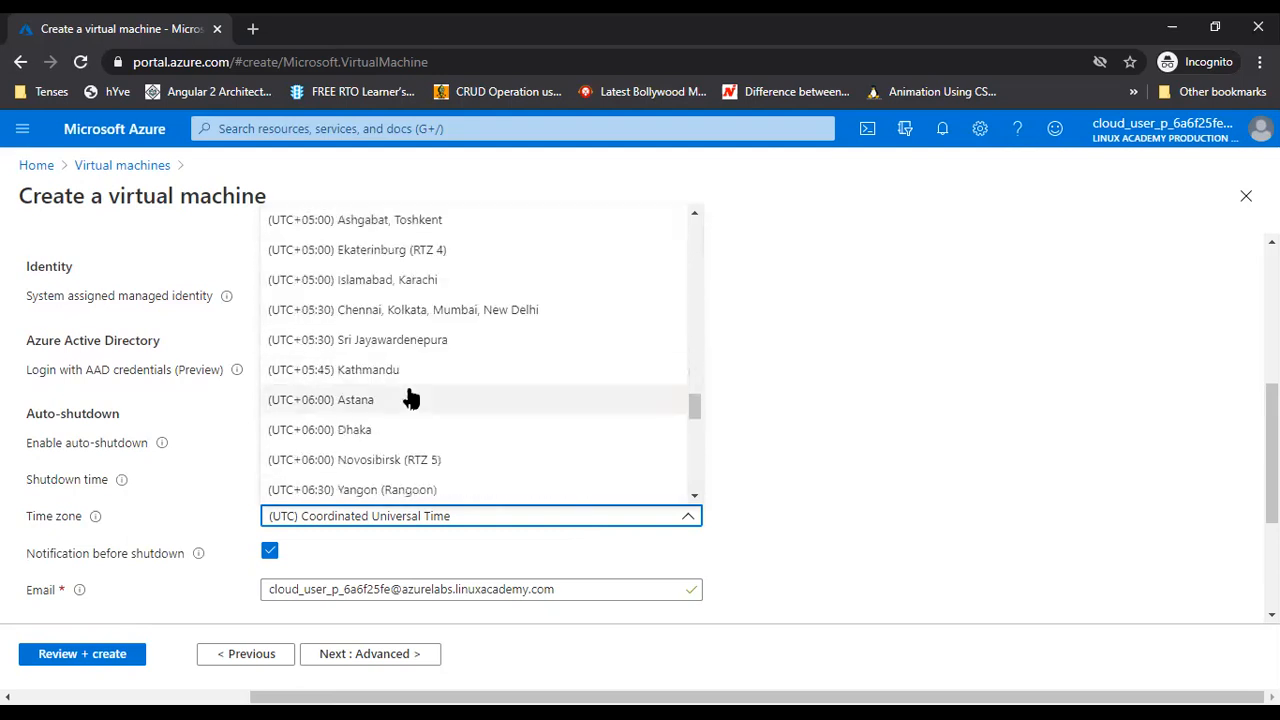
pyautogui.click(377, 311)
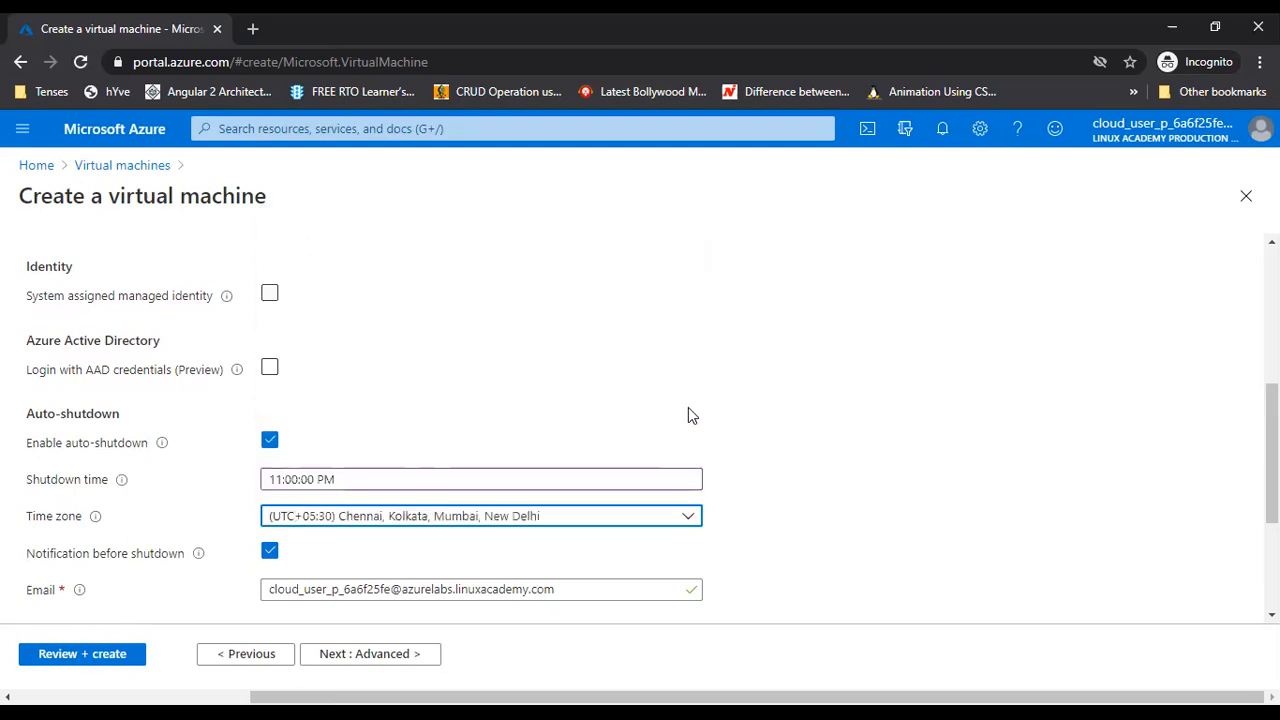
# Turn off the shutdown notification and auto-shutdown, then continue to the Advanced step
pyautogui.scroll(-1, 688, 415)
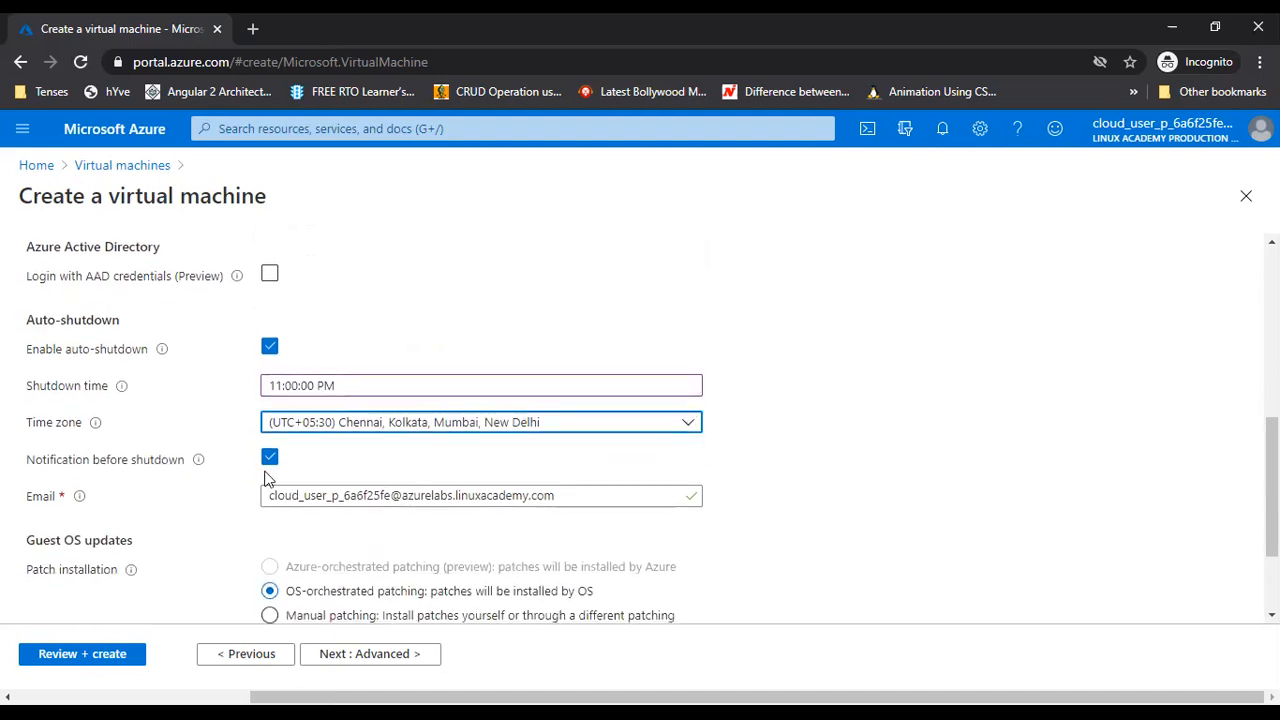
pyautogui.moveTo(276, 494); pyautogui.dragTo(592, 490)
pyautogui.click(862, 470)
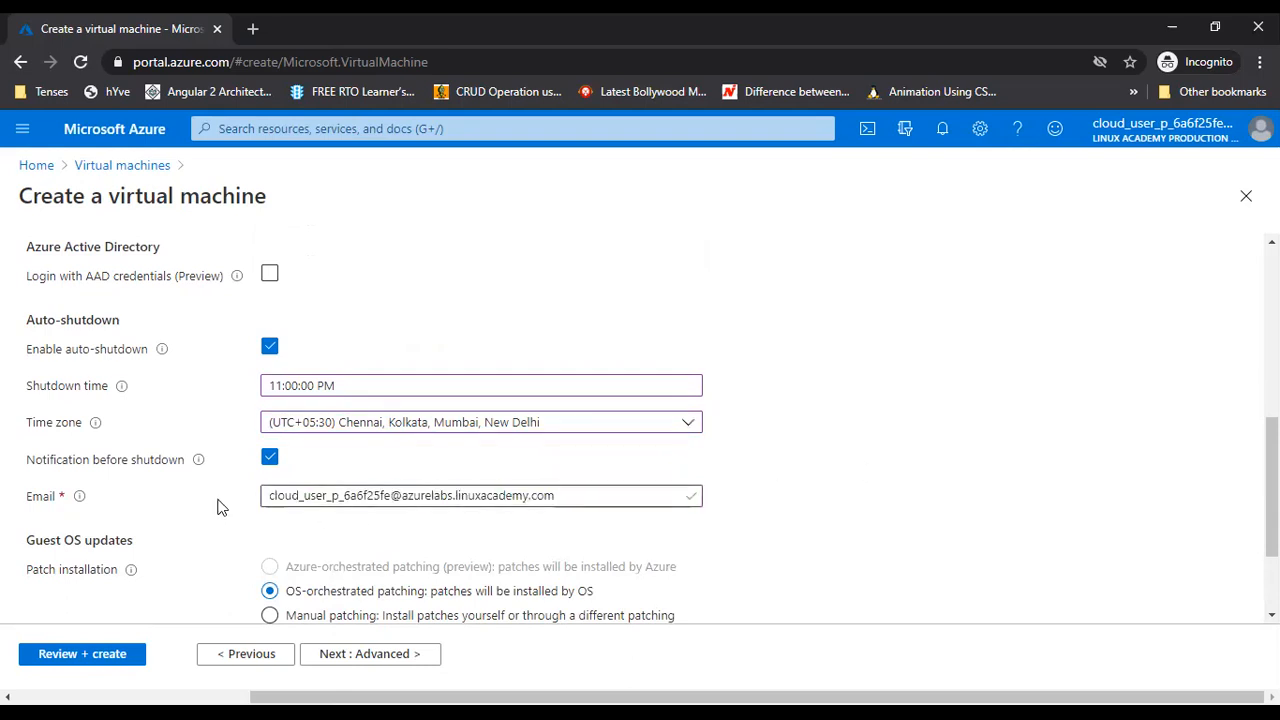
pyautogui.click(270, 460)
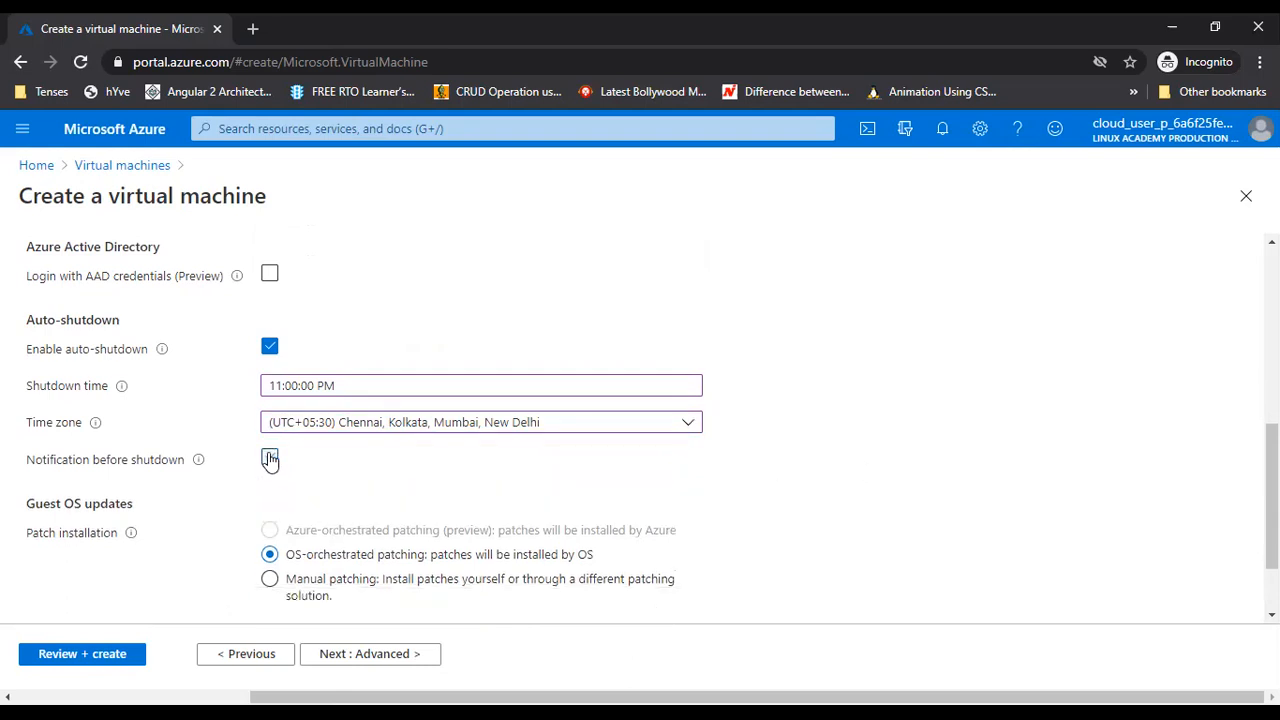
pyautogui.click(270, 460)
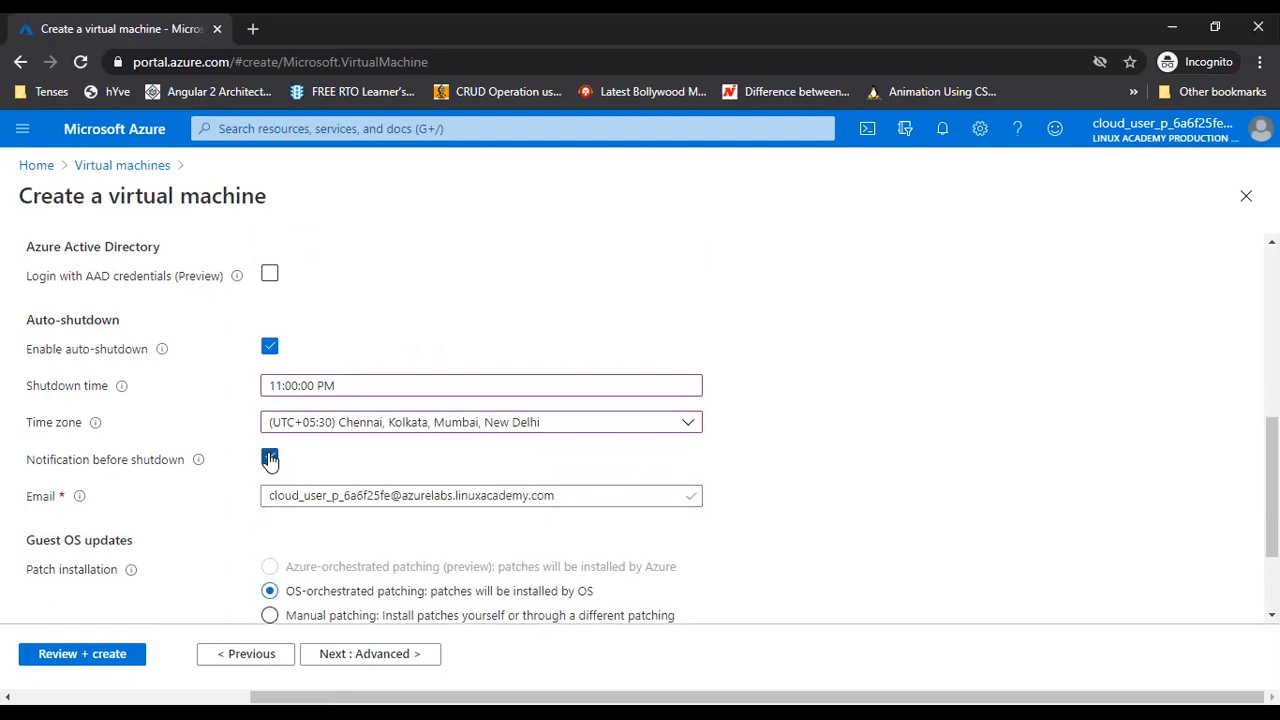
pyautogui.click(270, 460)
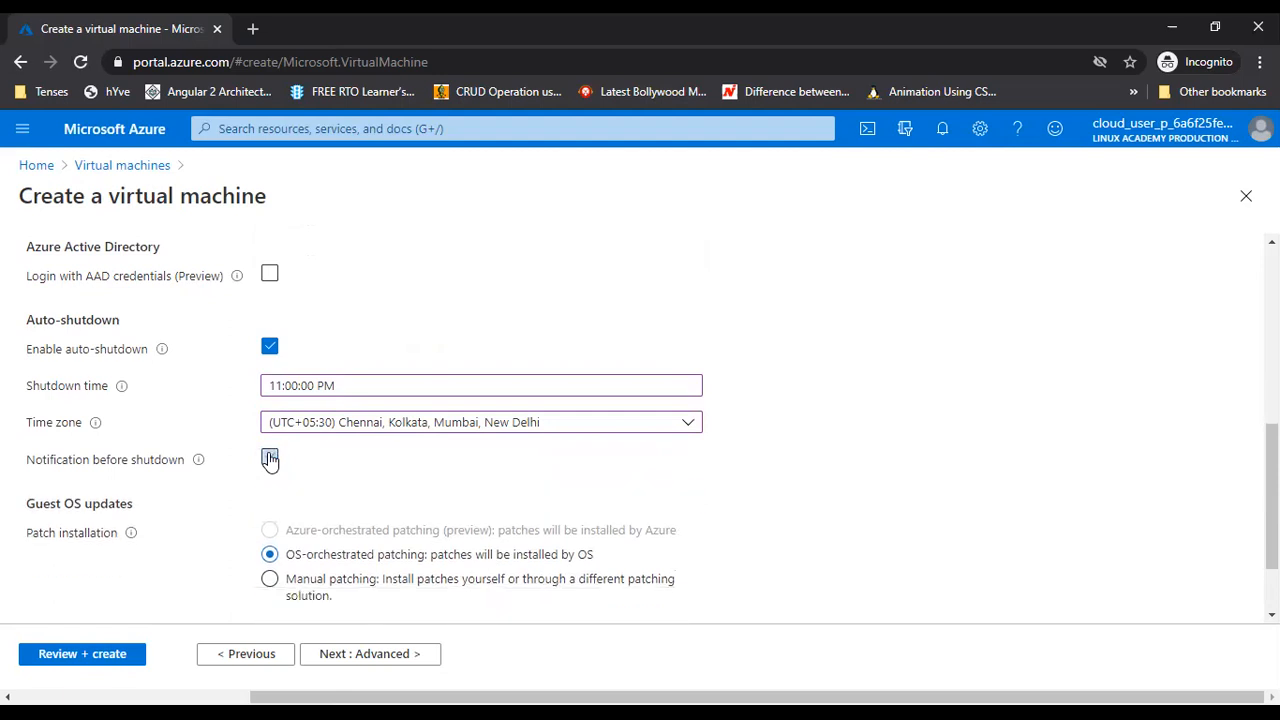
pyautogui.click(270, 348)
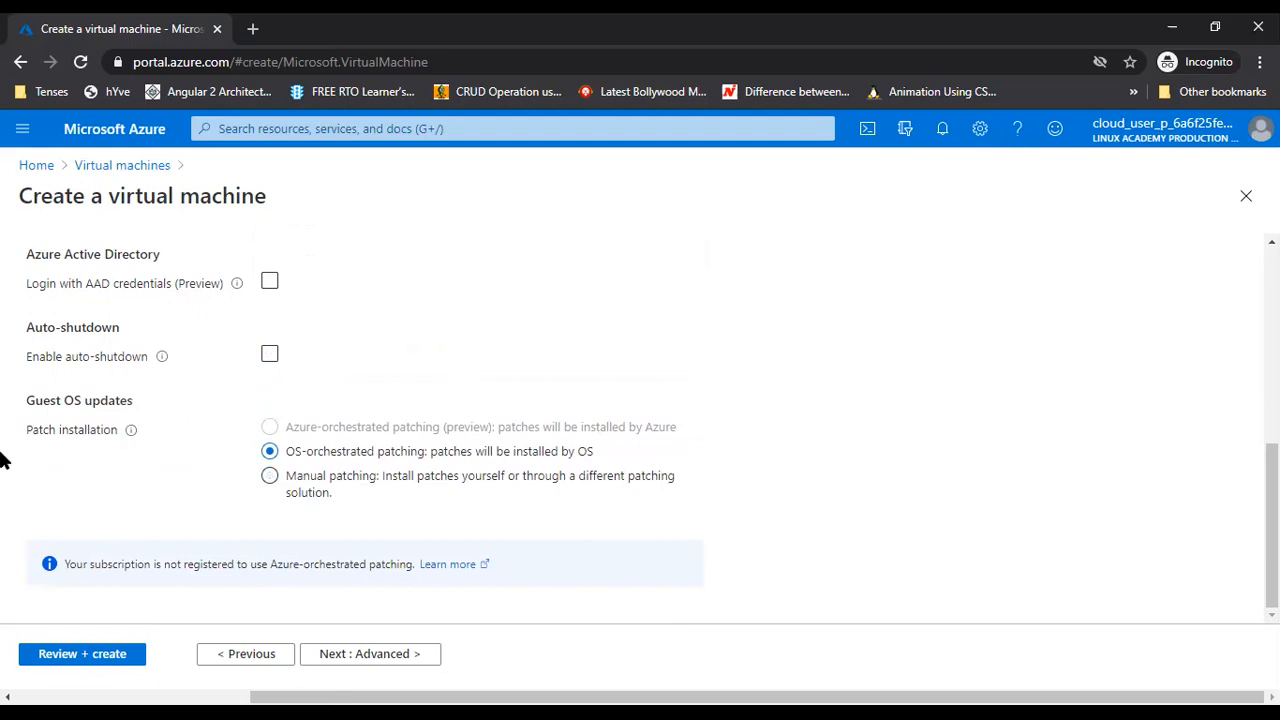
pyautogui.click(364, 656)
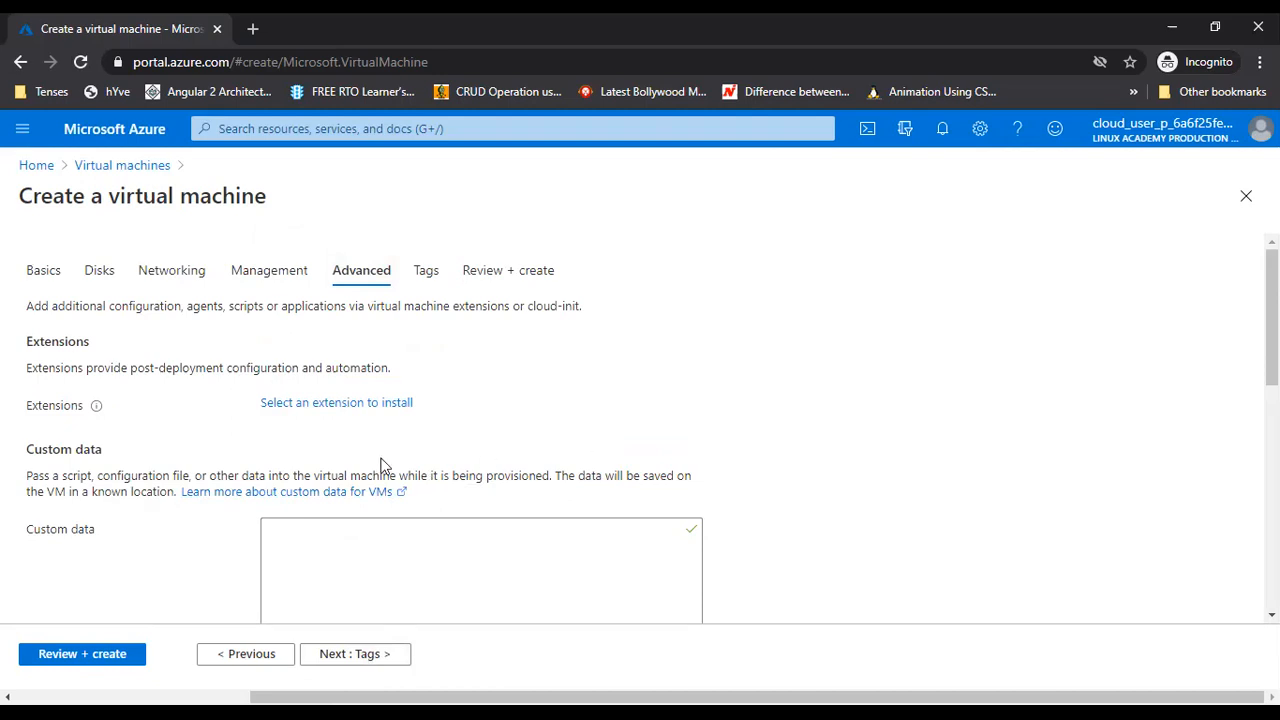
# Browse the available VM extensions and close the list without adding any
pyautogui.scroll(-2, 416, 431)
pyautogui.scroll(2, 263, 400)
pyautogui.click(326, 404)
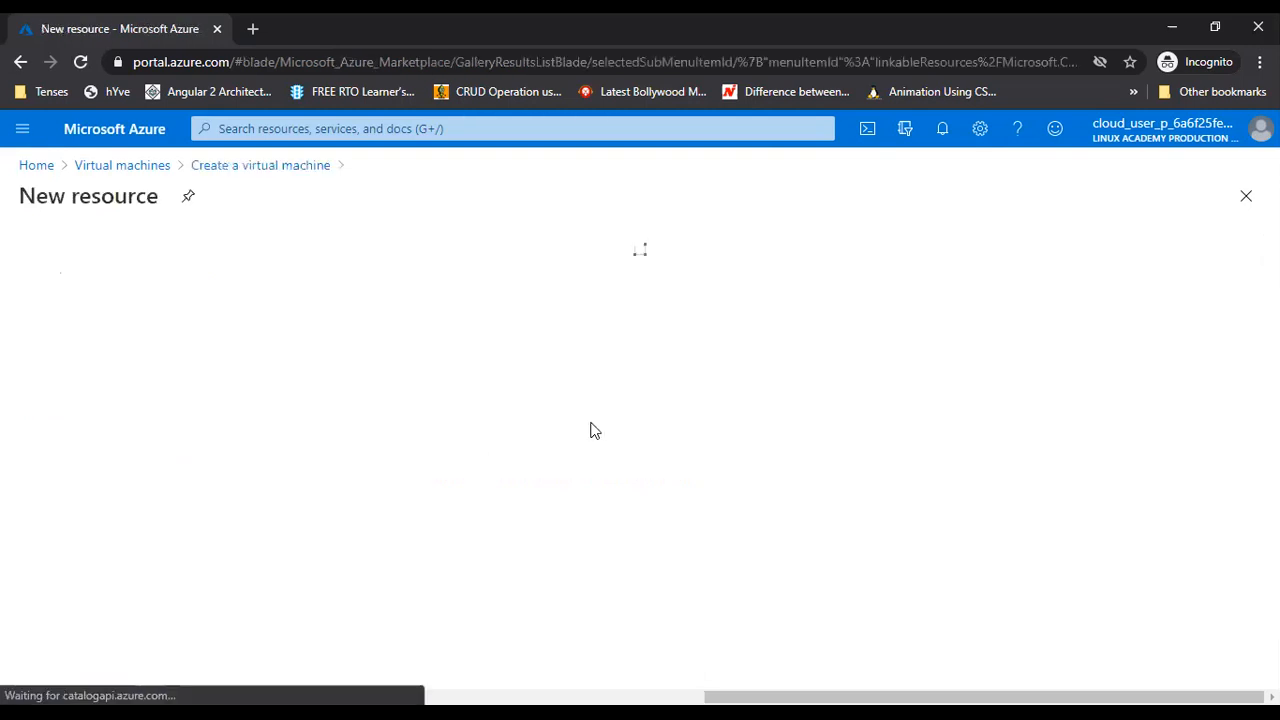
pyautogui.scroll(-3, 592, 431)
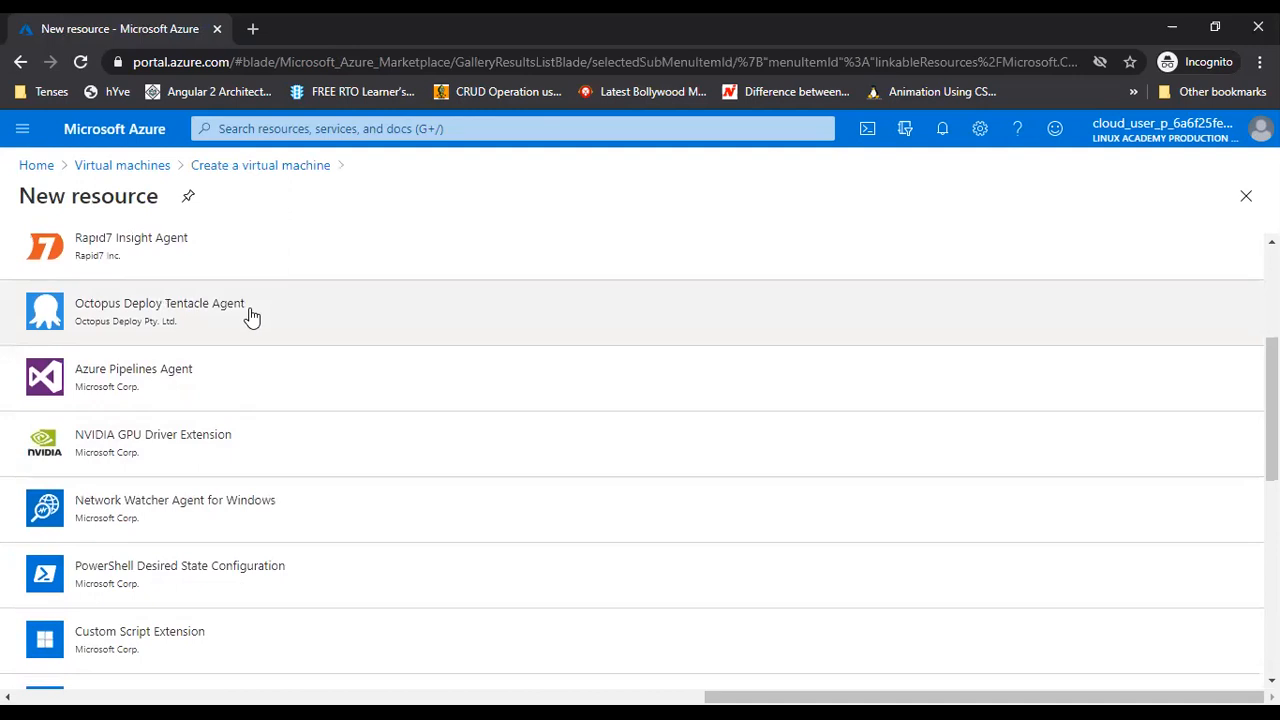
pyautogui.scroll(-6, 190, 430)
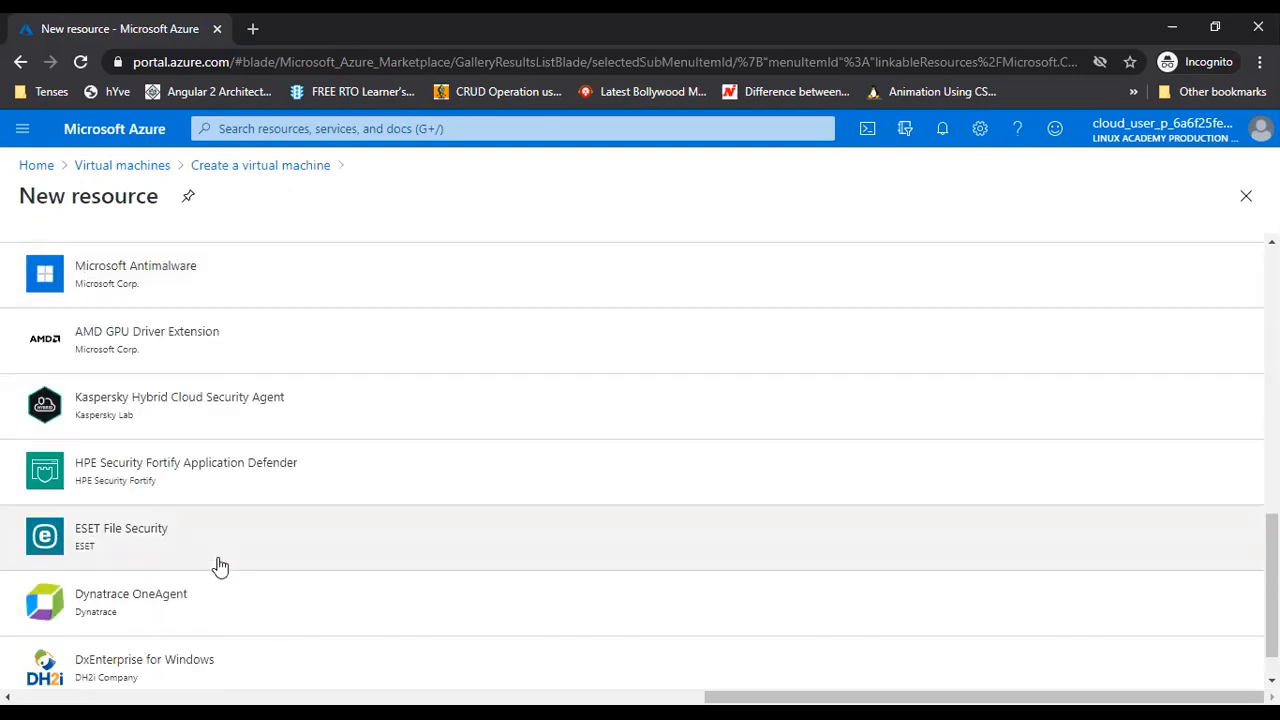
pyautogui.scroll(-1, 274, 551)
pyautogui.scroll(2, 270, 545)
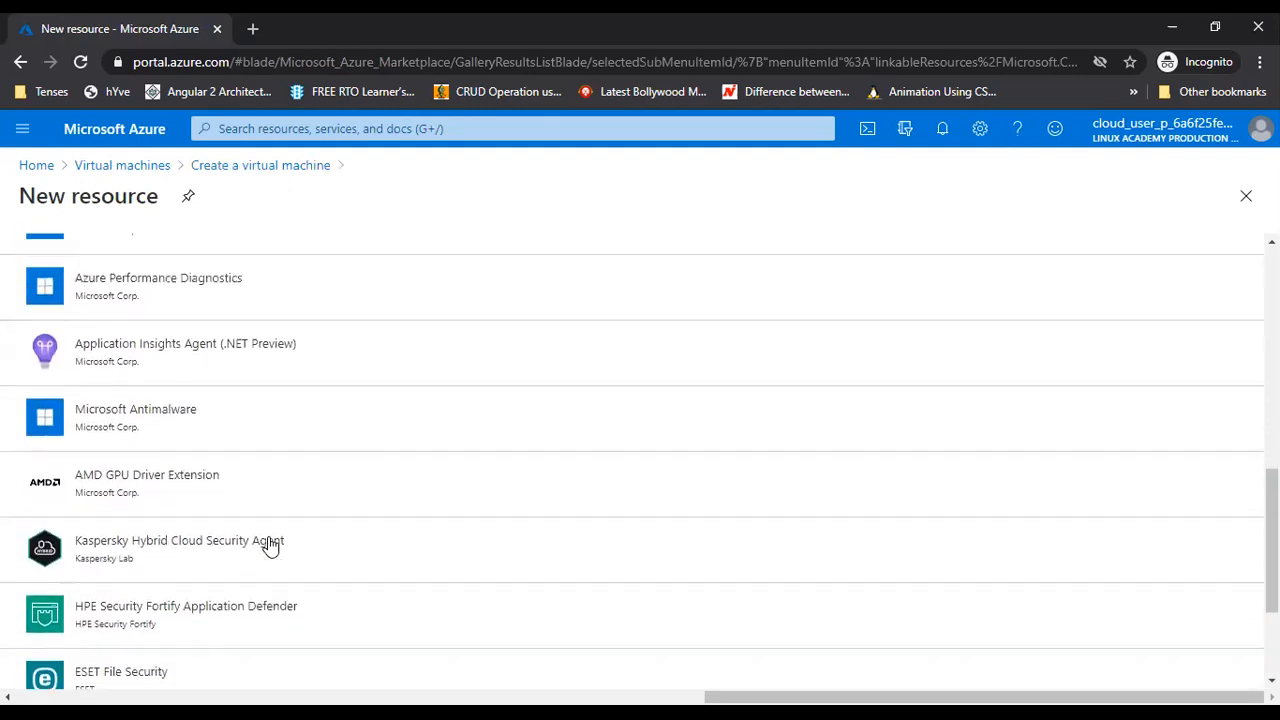
pyautogui.scroll(7, 270, 545)
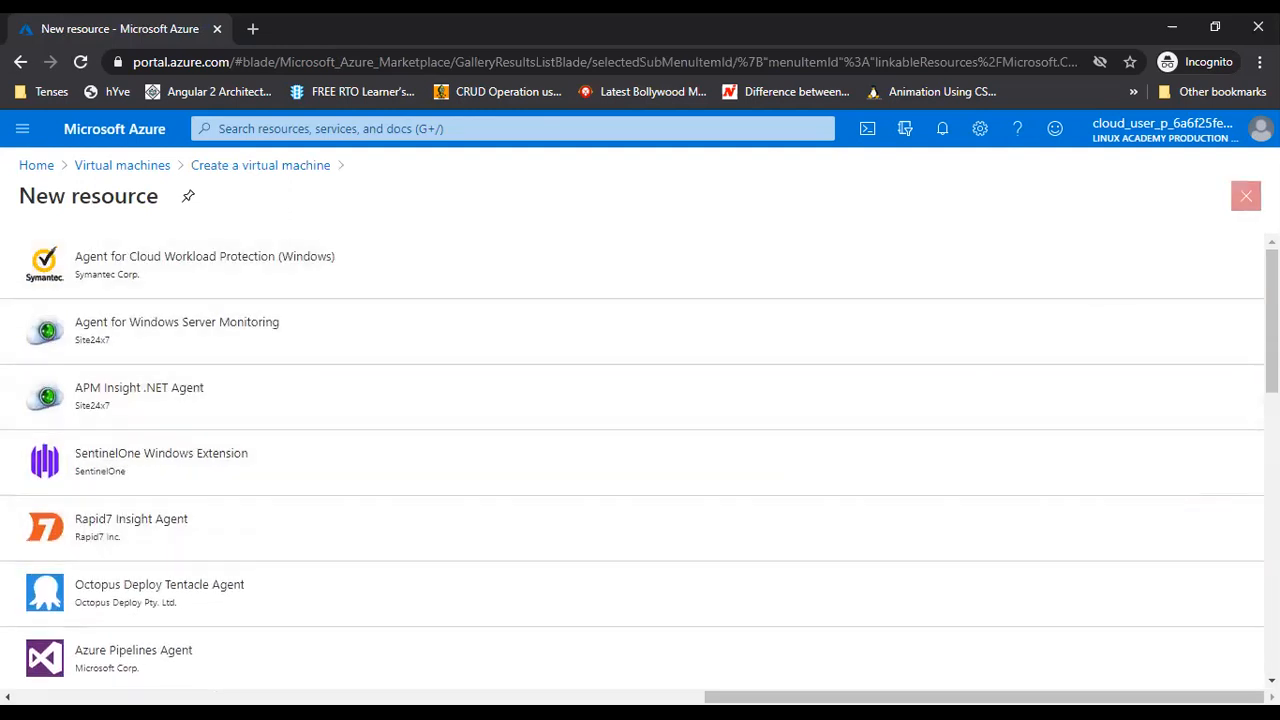
pyautogui.click(1246, 196)
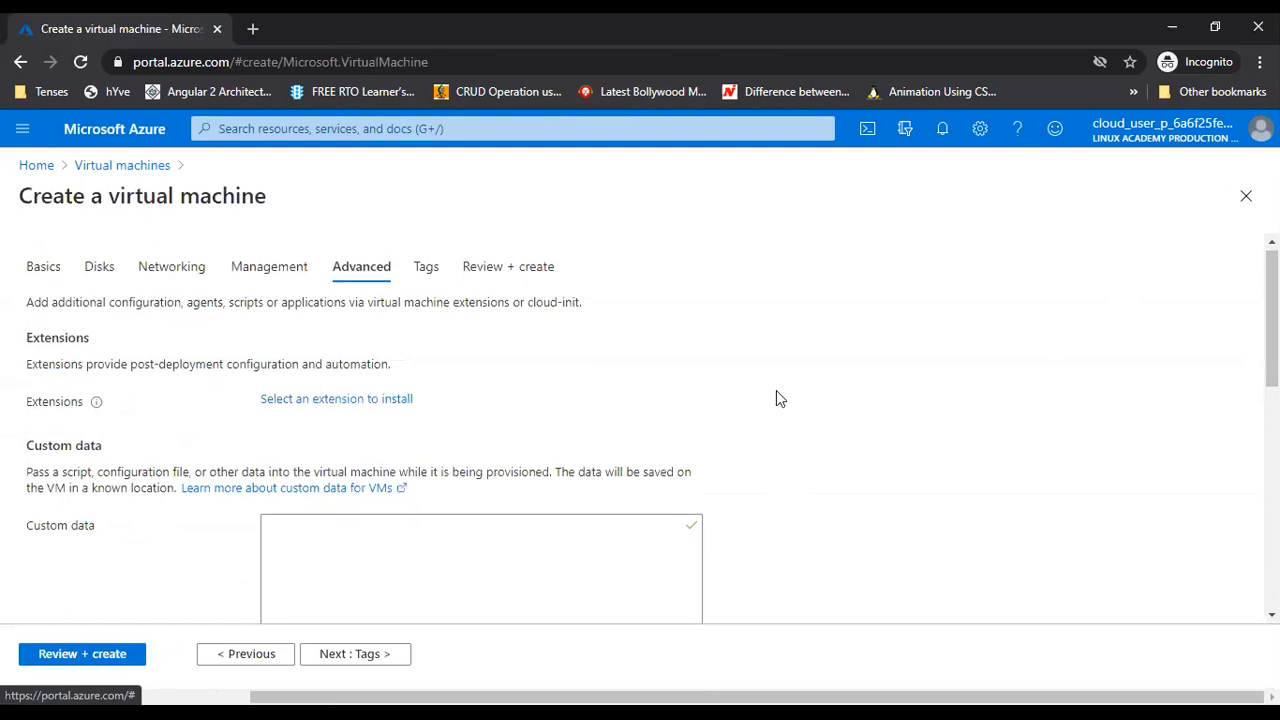
# Check the Host group options, leave VM generation at Gen 1, and go to Tags
pyautogui.scroll(-8, 779, 398)
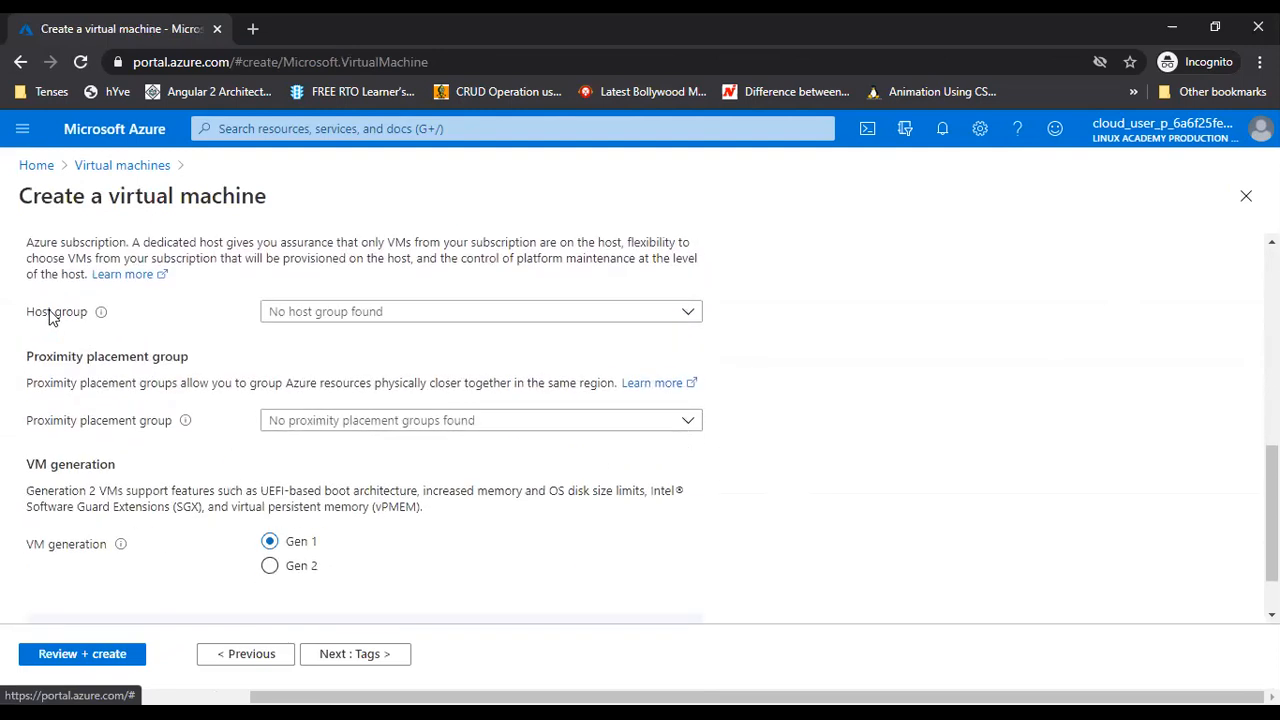
pyautogui.click(400, 316)
pyautogui.click(790, 390)
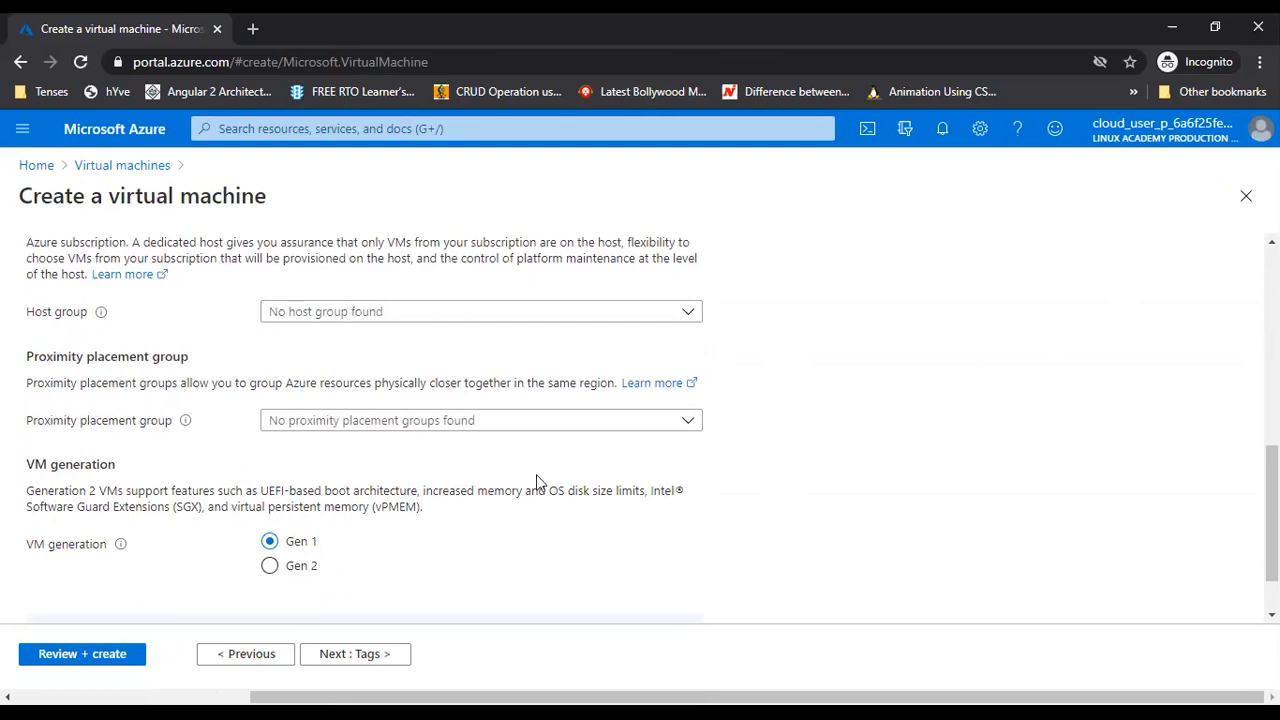
pyautogui.scroll(-1, 560, 474)
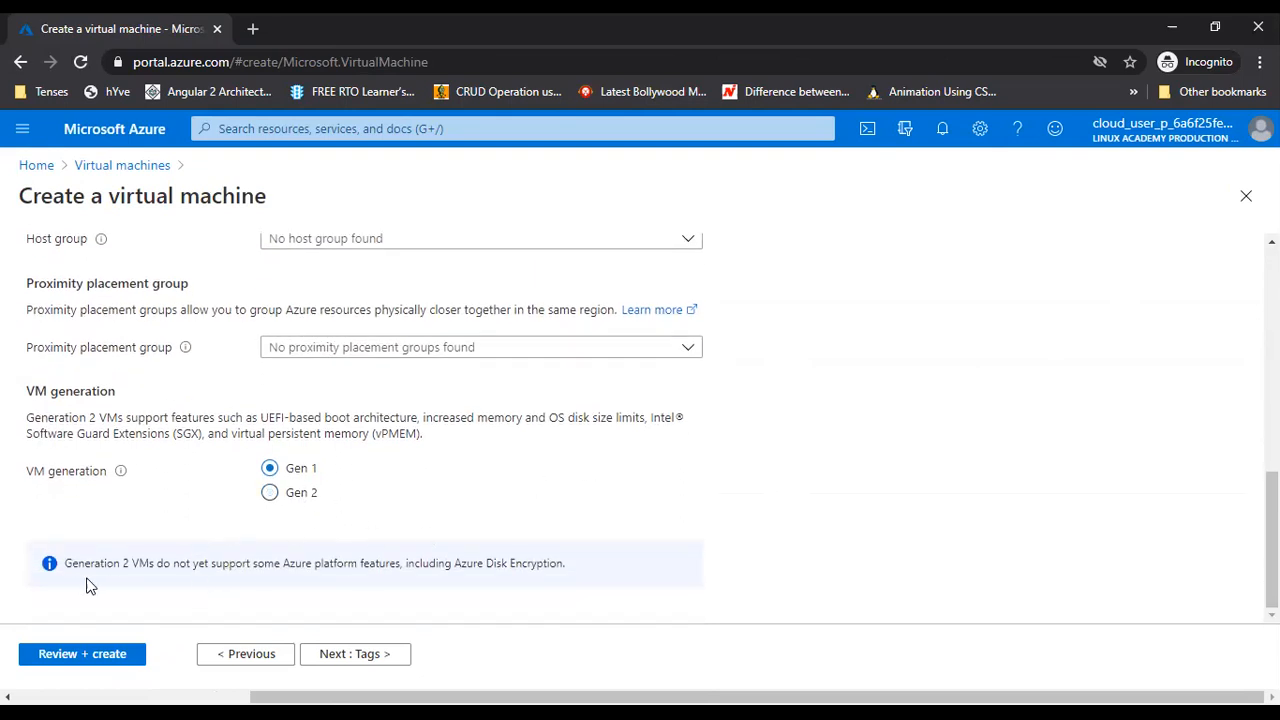
pyautogui.click(402, 648)
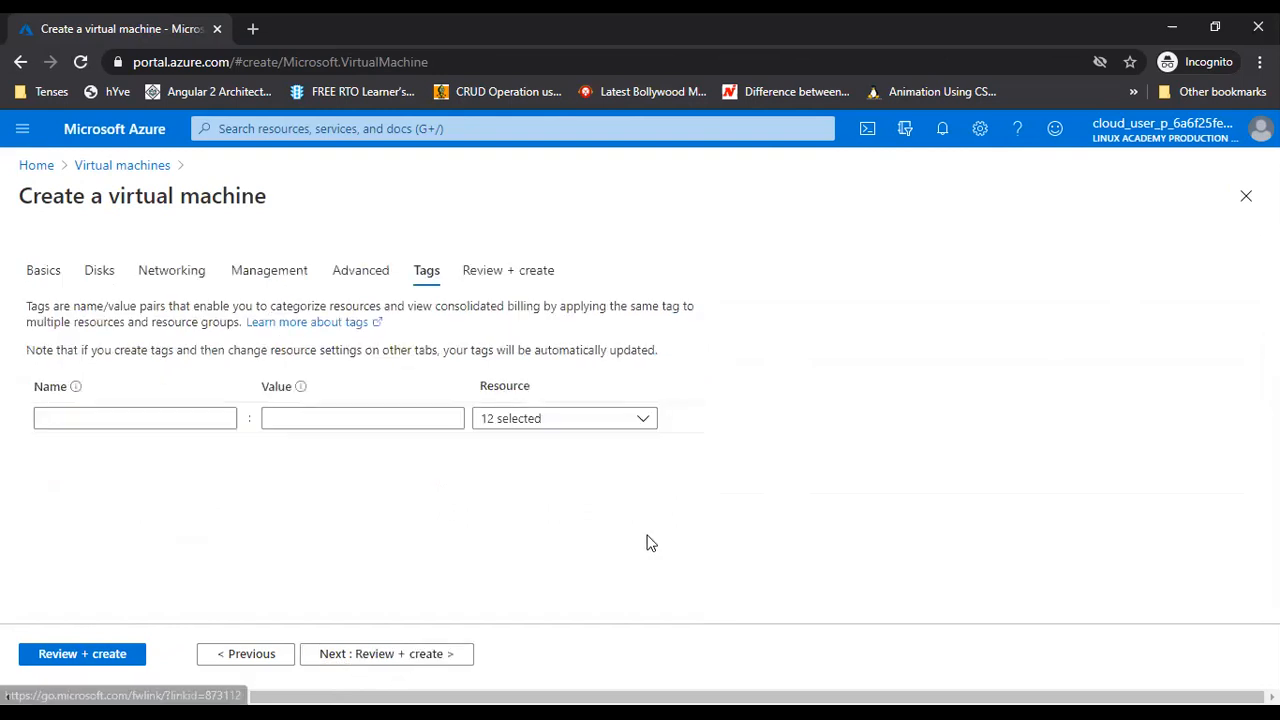
# Add the tags Billing: A204-123 and Environment: Dev
pyautogui.click(131, 424)
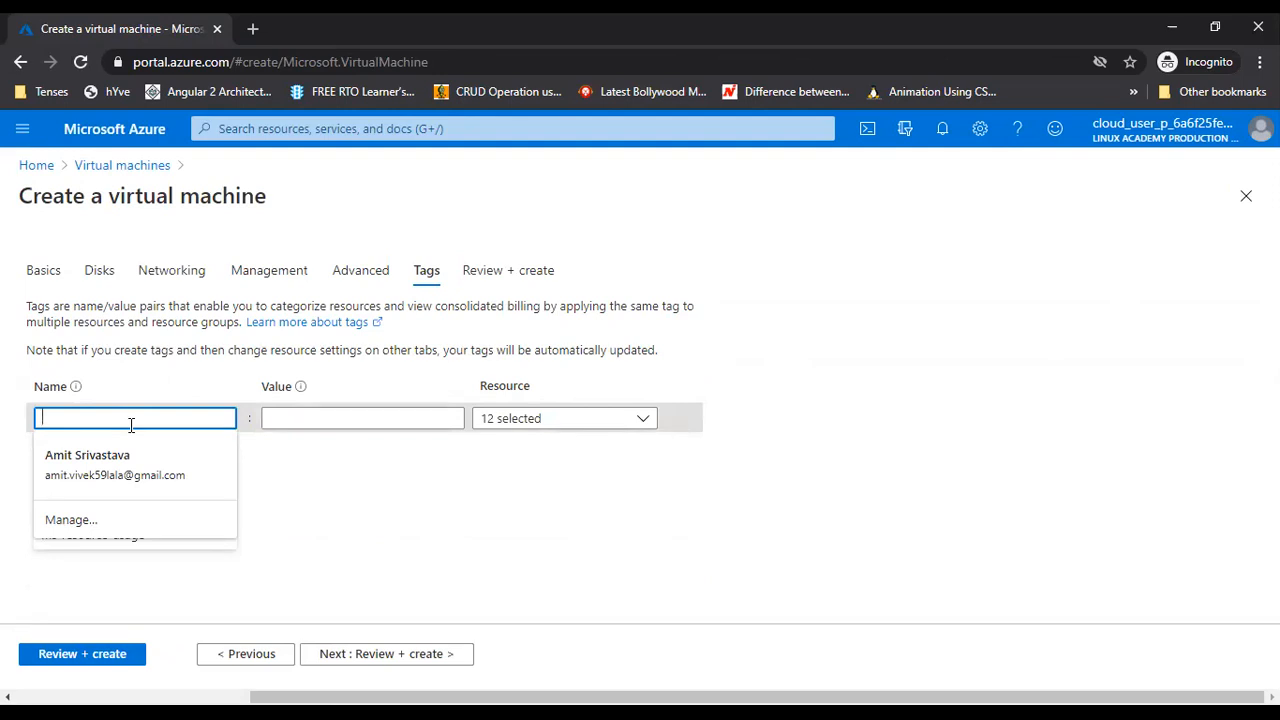
pyautogui.write('Billing')
pyautogui.press('Tab')
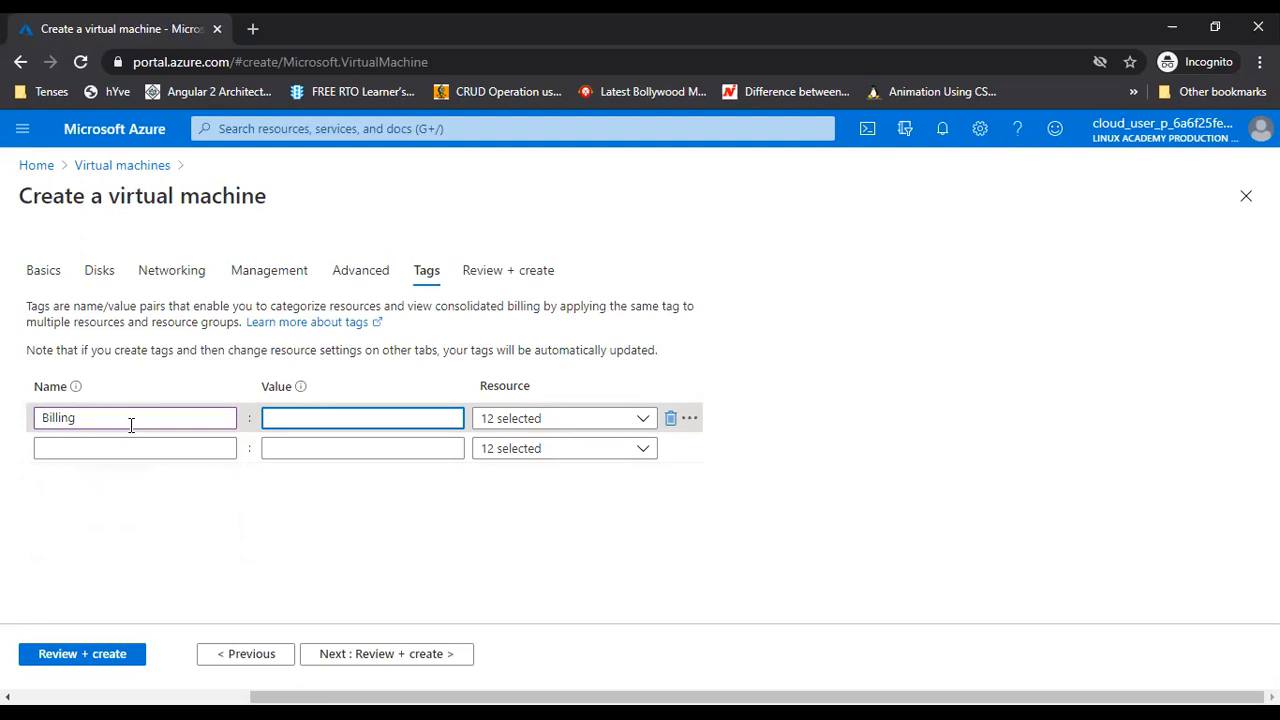
pyautogui.write('A')
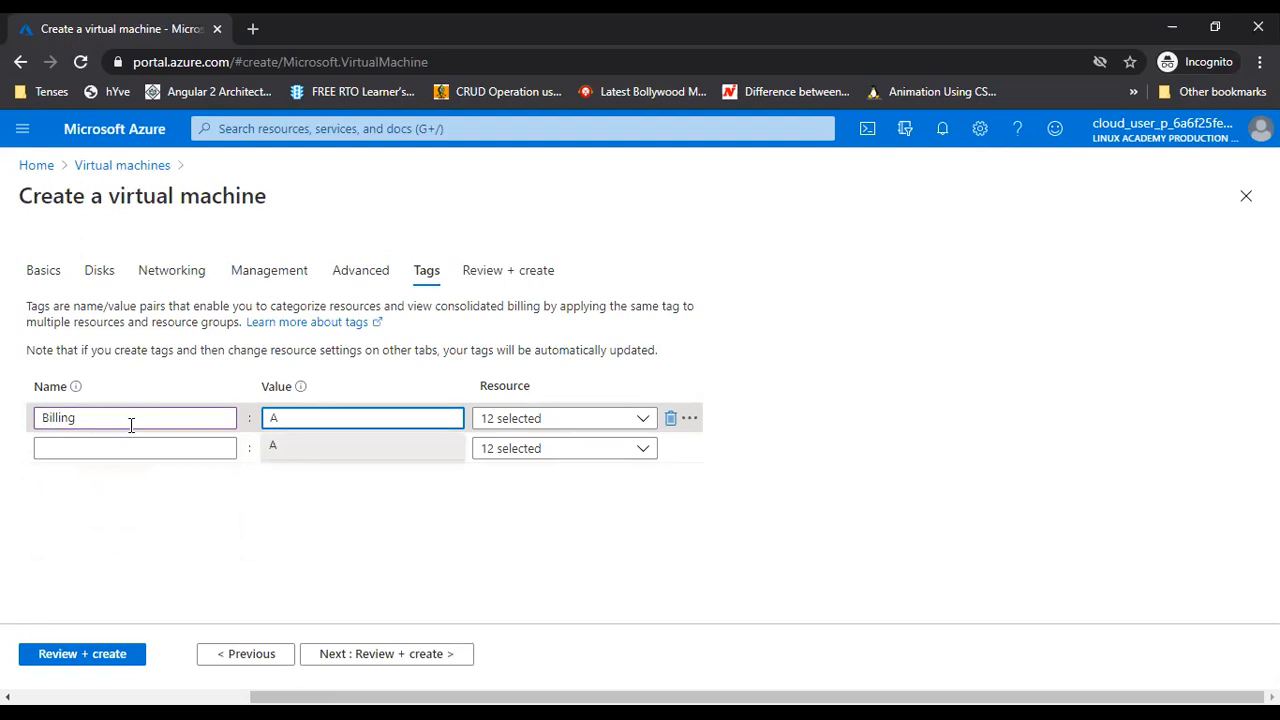
pyautogui.write('204-123')
pyautogui.click(131, 447)
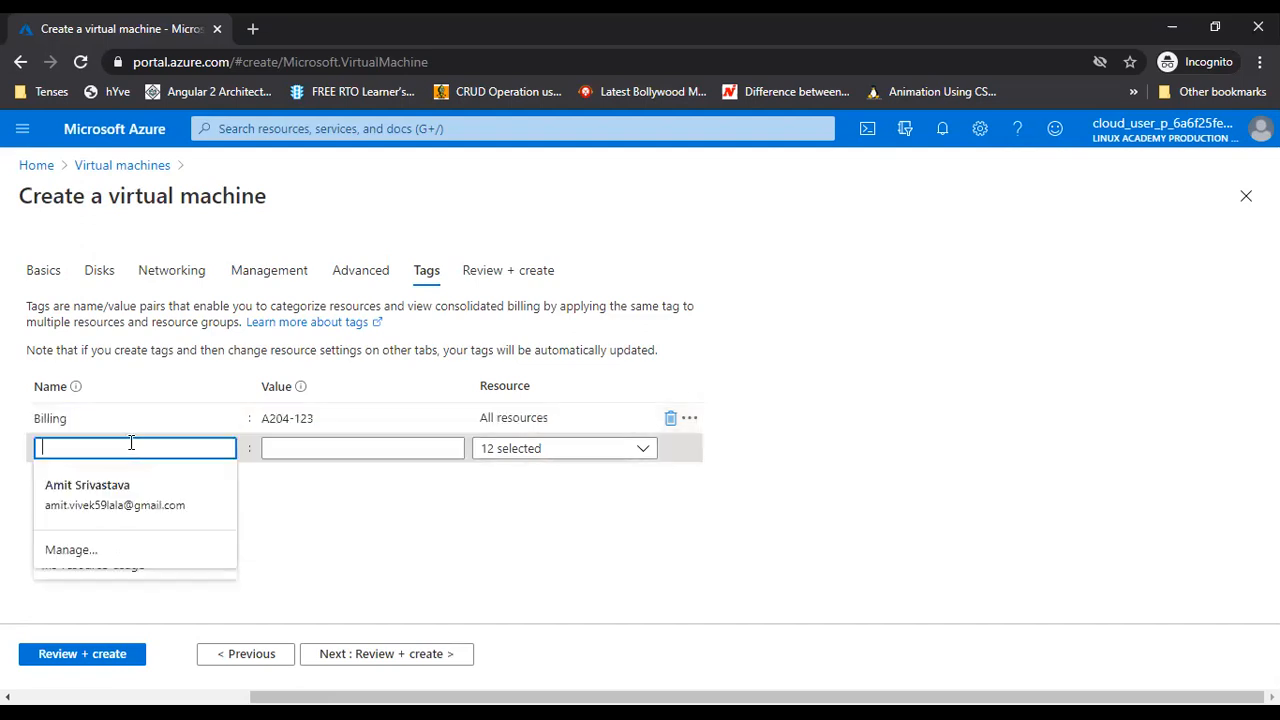
pyautogui.write('Env')
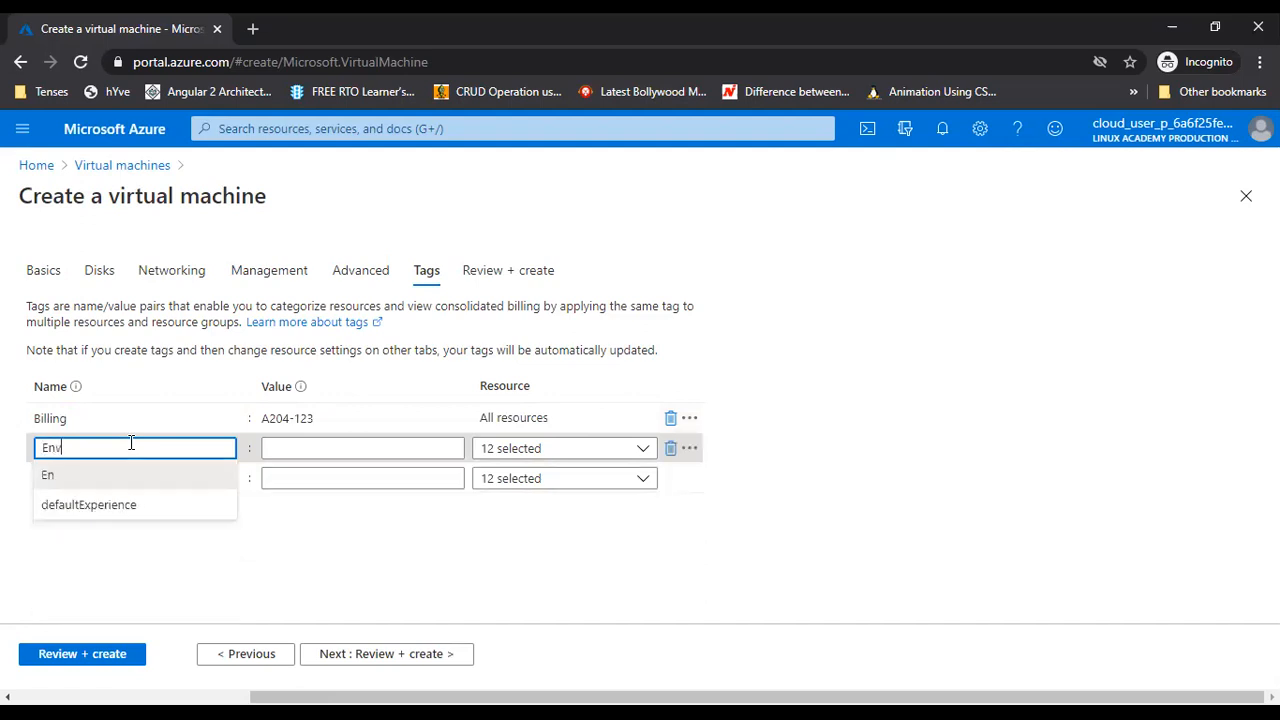
pyautogui.write('ir')
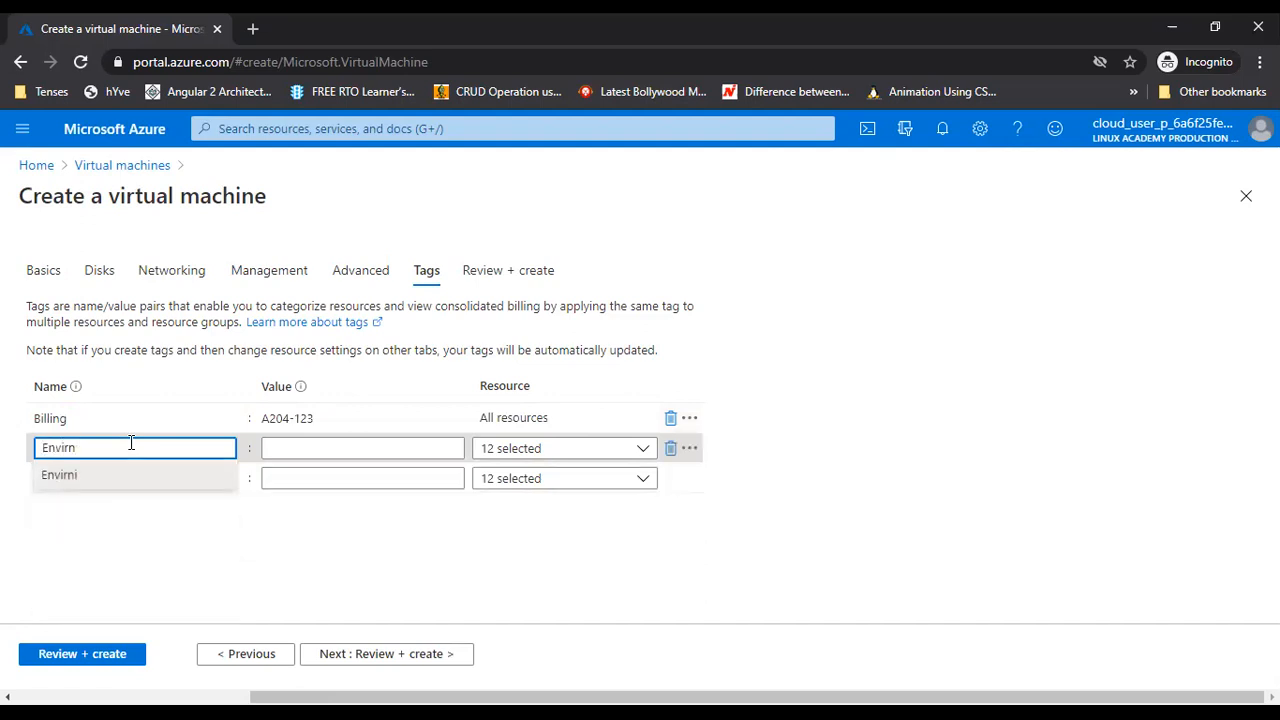
pyautogui.write('onment')
pyautogui.press('Tab')
pyautogui.write('Dev')
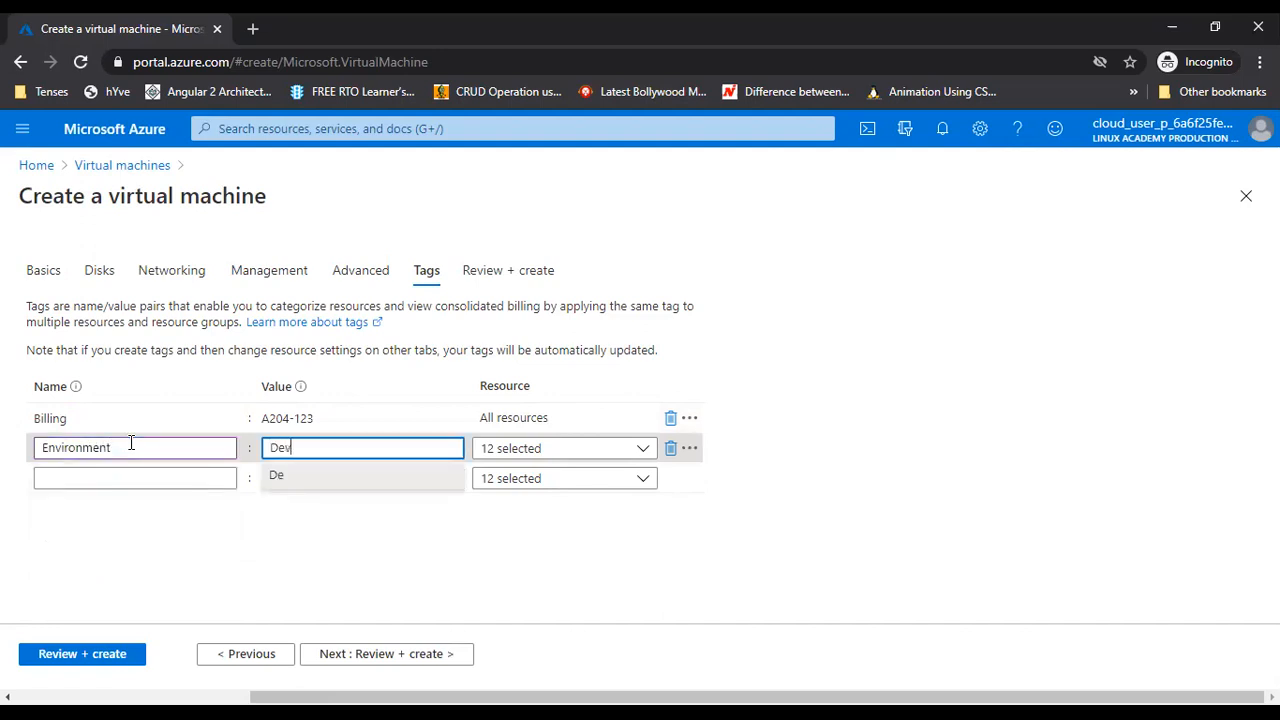
pyautogui.press('Tab')
pyautogui.press('Tab')
pyautogui.press('Tab')
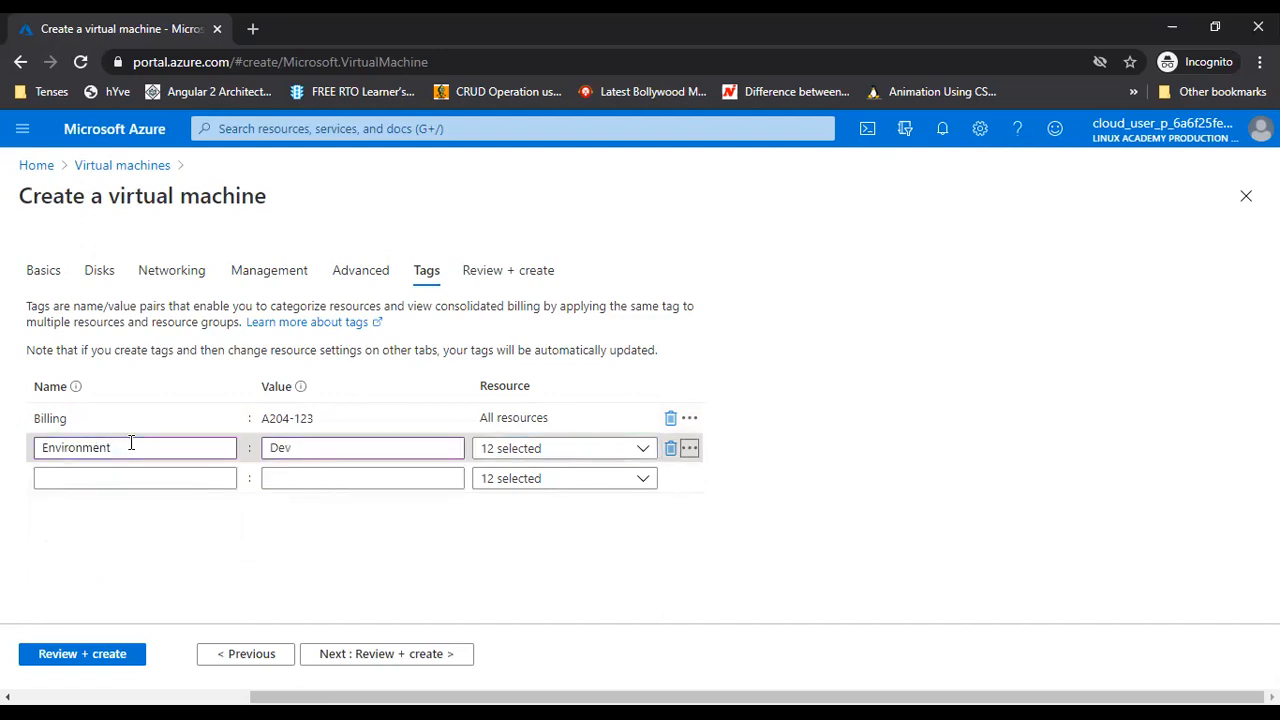
pyautogui.press('Tab')
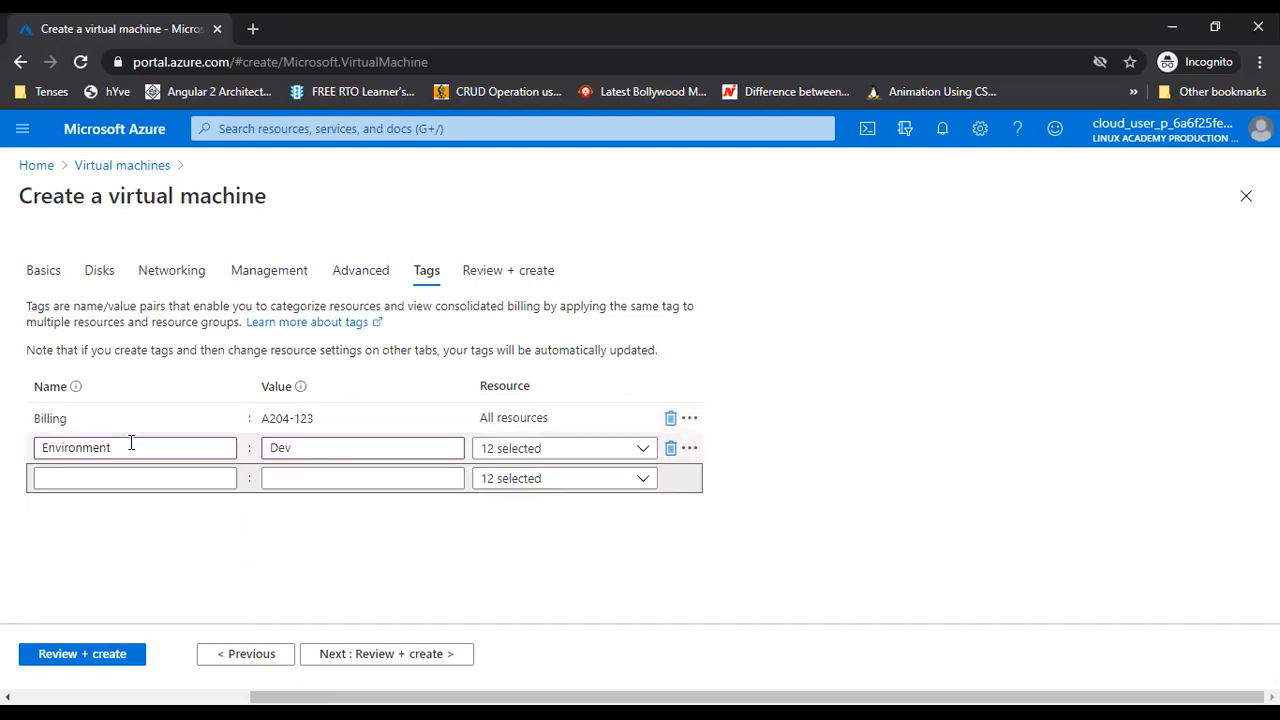
# Add a CreateBy tag whose value is the creator's name
pyautogui.click(110, 474)
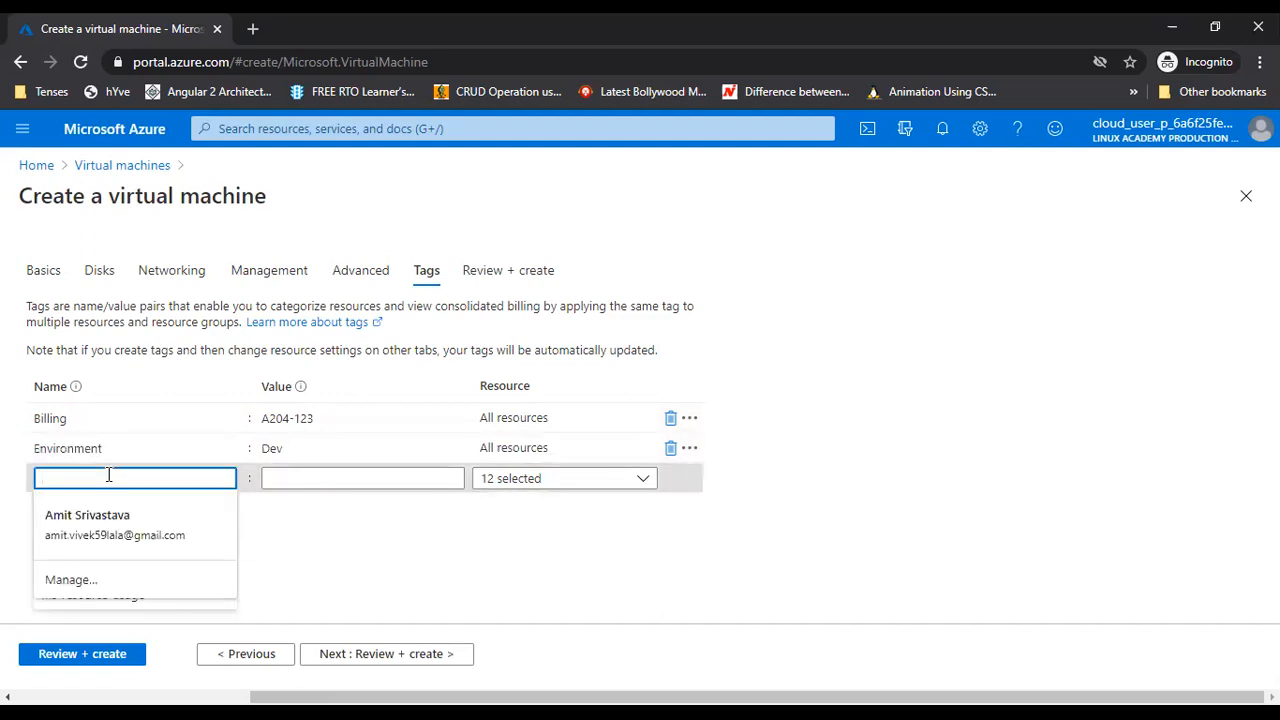
pyautogui.write('CreateBy')
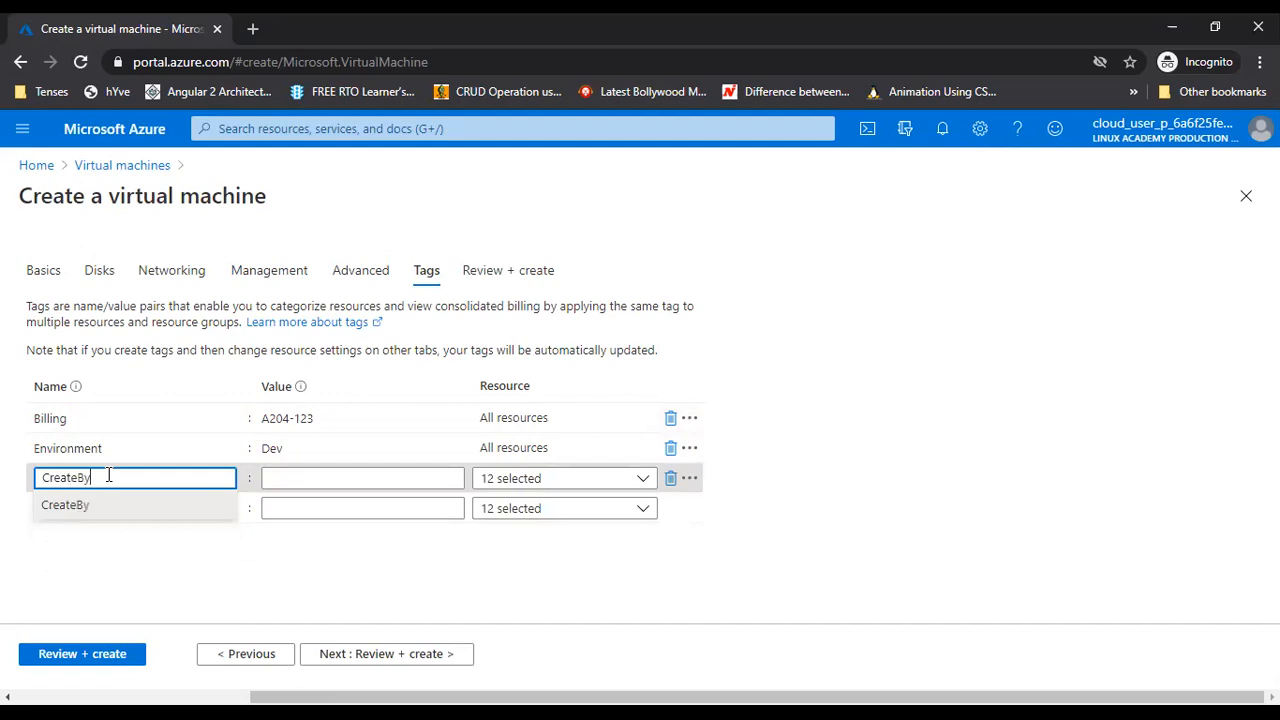
pyautogui.press('Tab')
pyautogui.write('Amit')
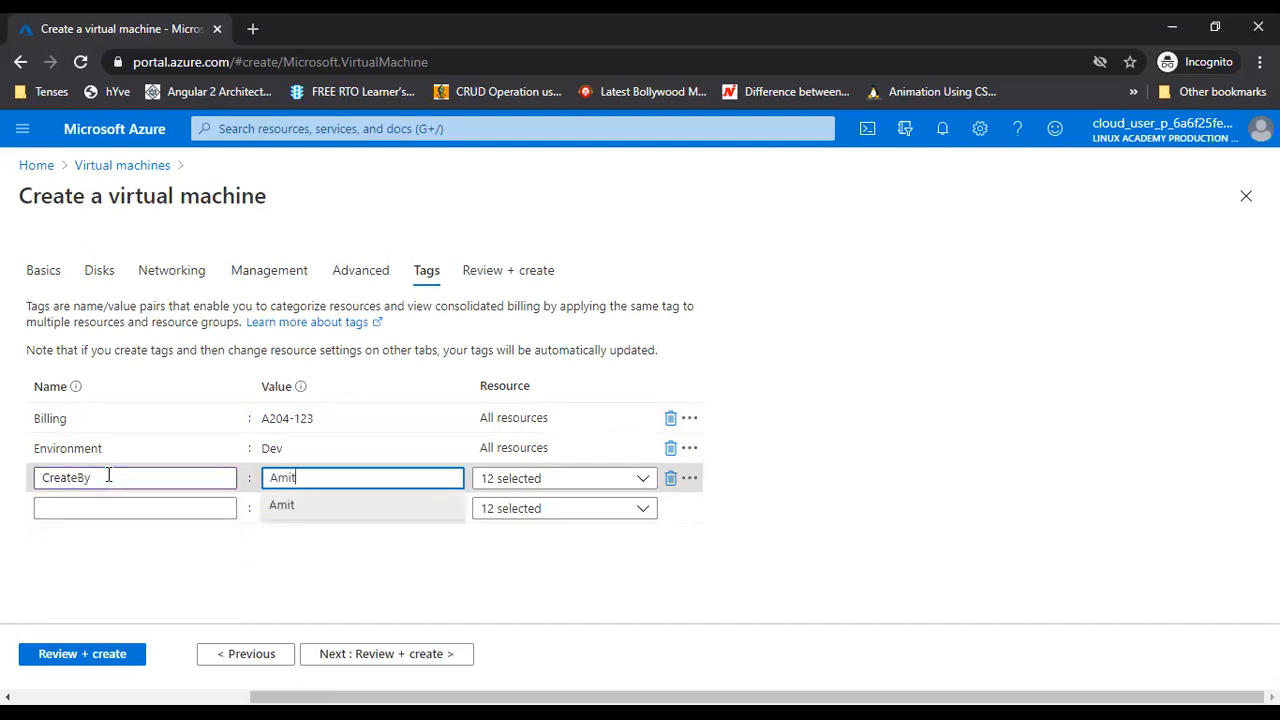
pyautogui.click(238, 555)
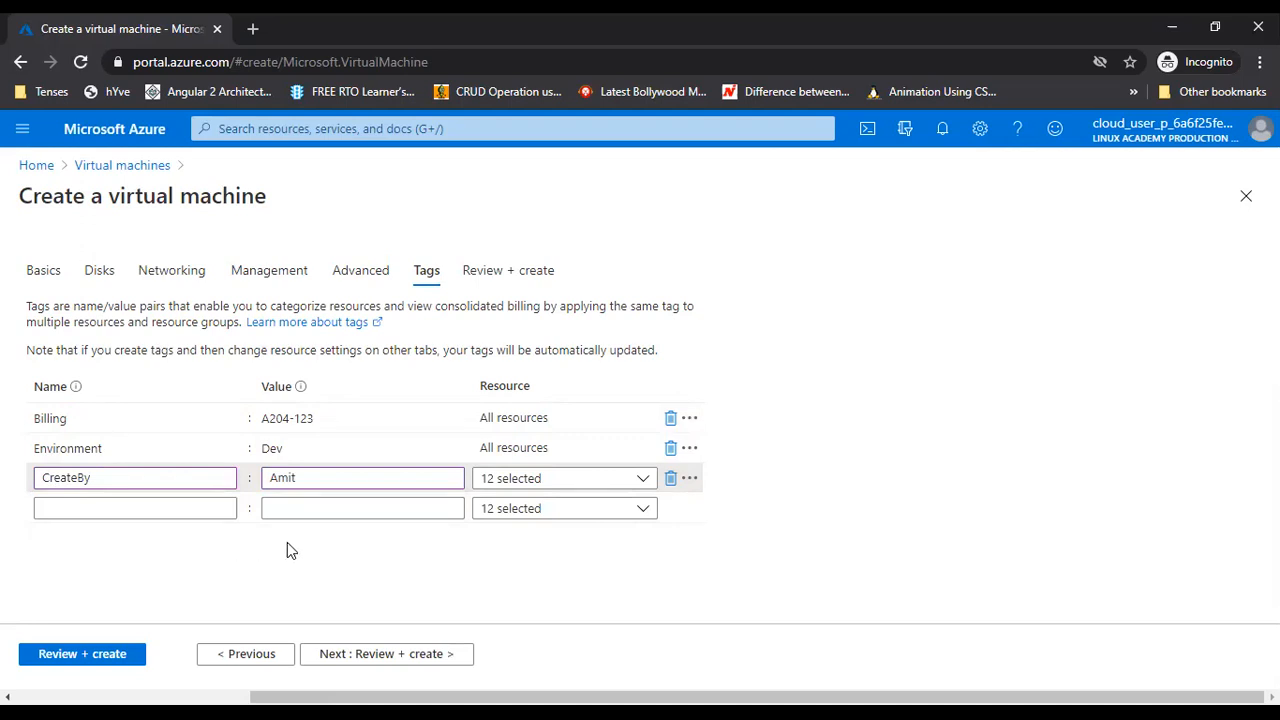
# Run validation and review the D2s v3 product details and 0.2150 USD hourly price
pyautogui.click(397, 657)
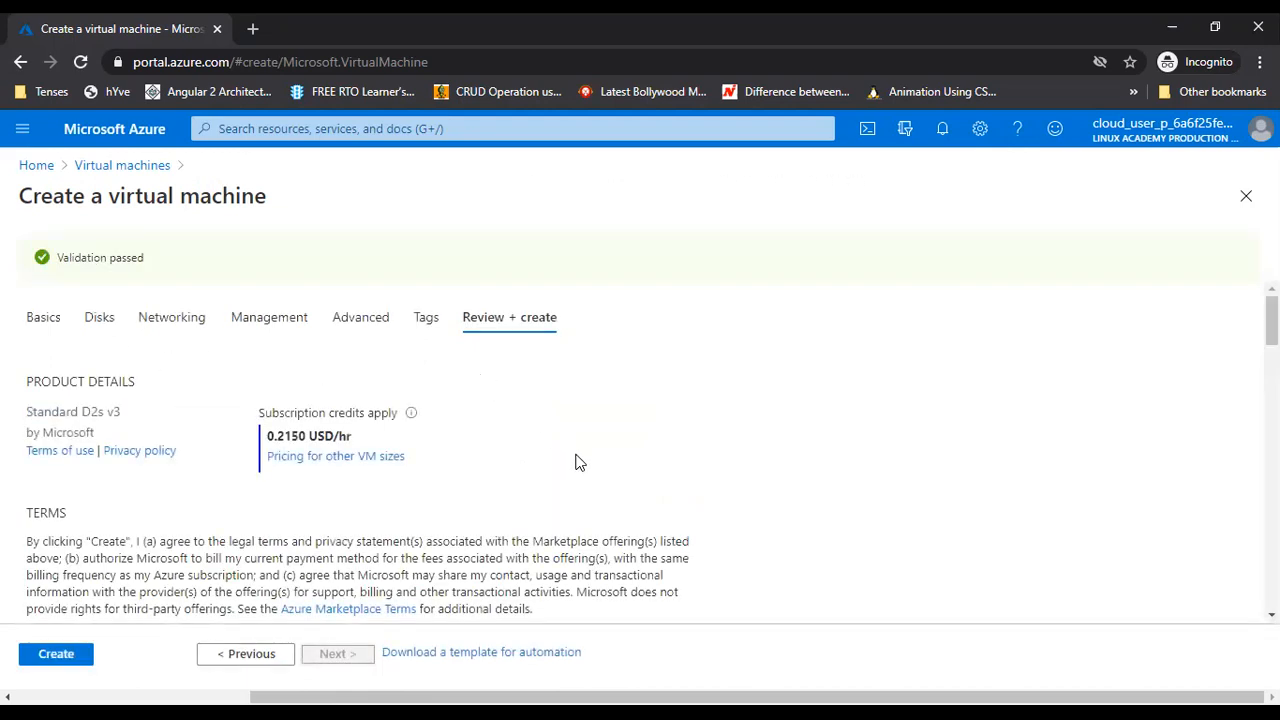
pyautogui.moveTo(52, 381); pyautogui.dragTo(90, 412)
pyautogui.moveTo(81, 411); pyautogui.dragTo(131, 420)
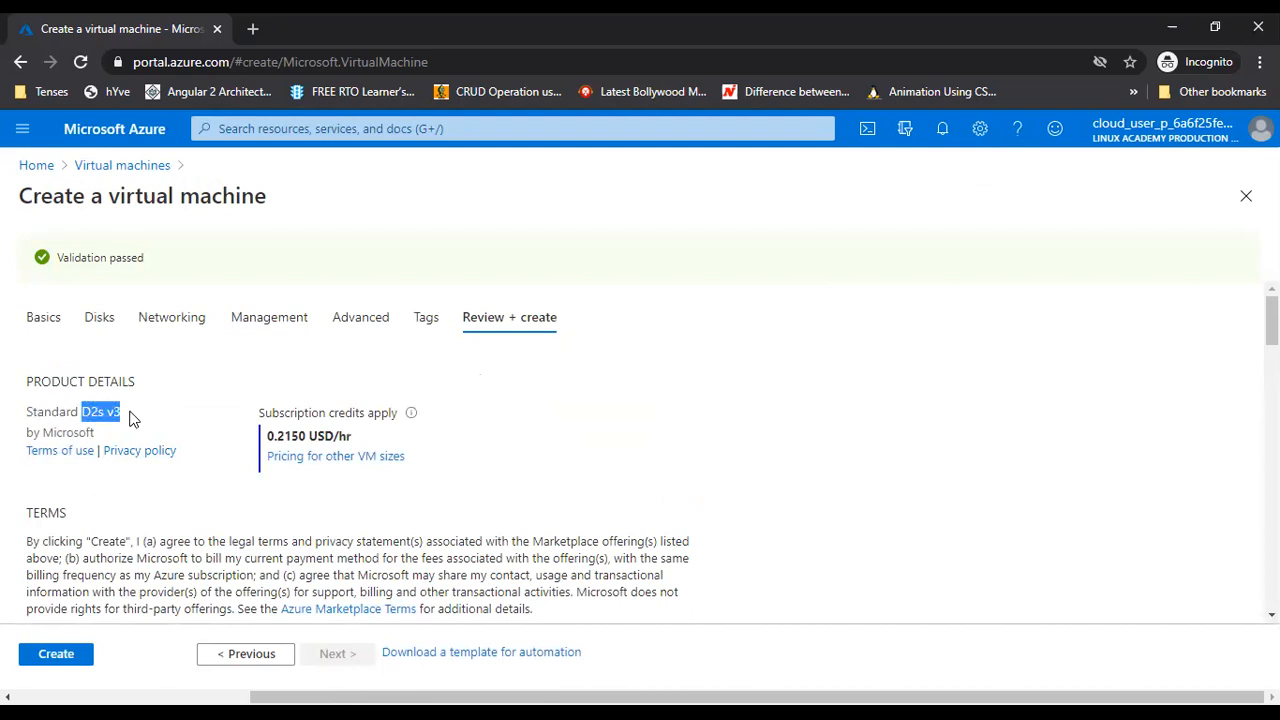
pyautogui.moveTo(262, 412); pyautogui.dragTo(383, 414)
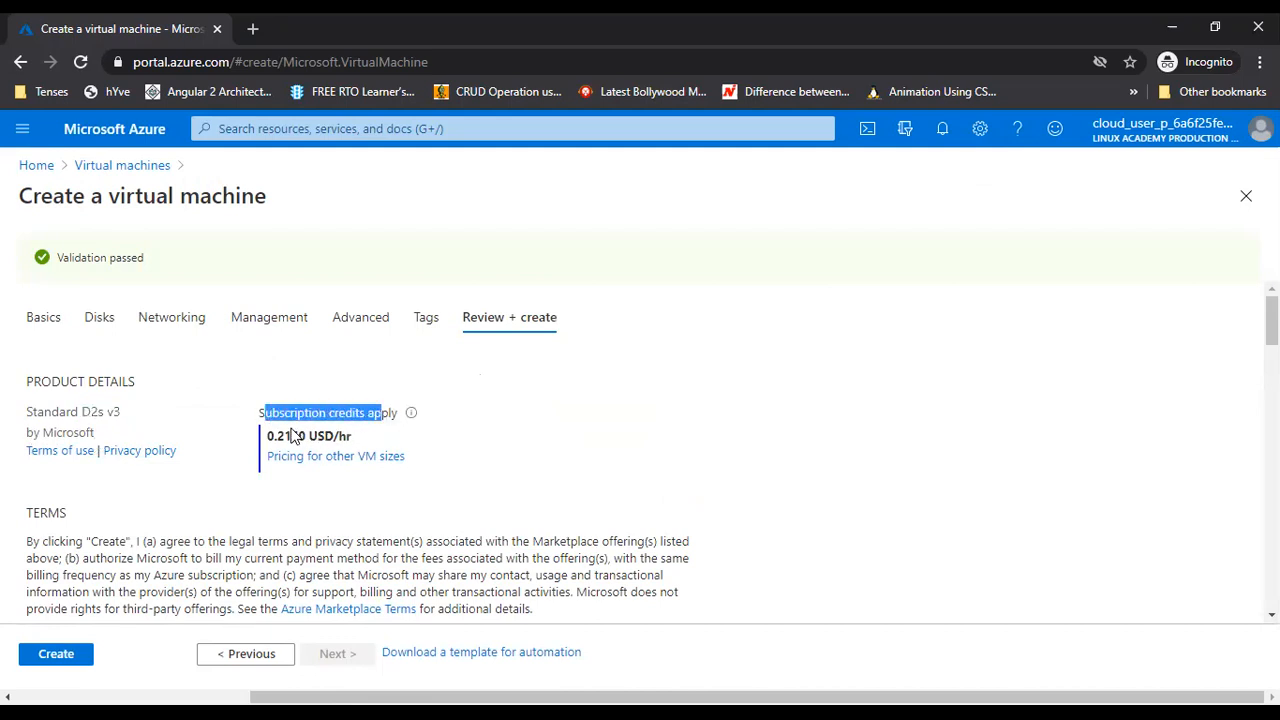
pyautogui.moveTo(274, 436); pyautogui.dragTo(343, 450)
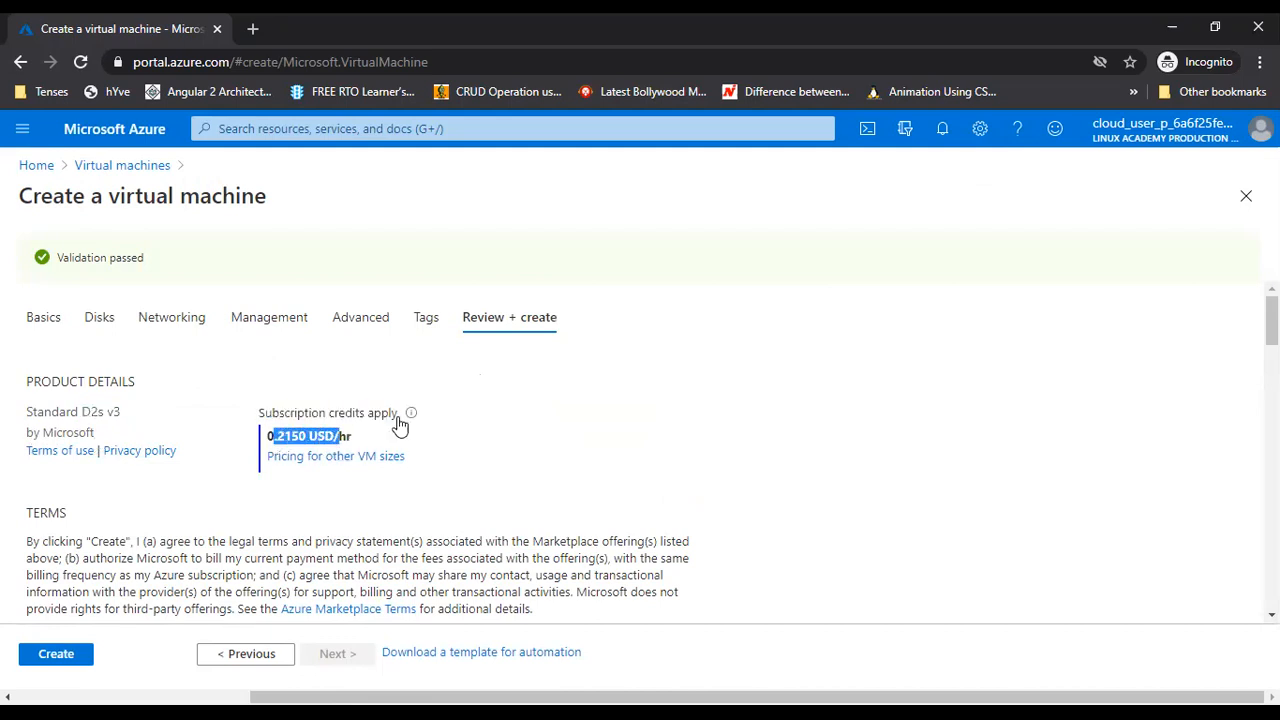
# Review the P3-Real Hands-On Labs subscription, resource group, VM name amitvm and Standard D2s v3 size
pyautogui.scroll(-3, 471, 437)
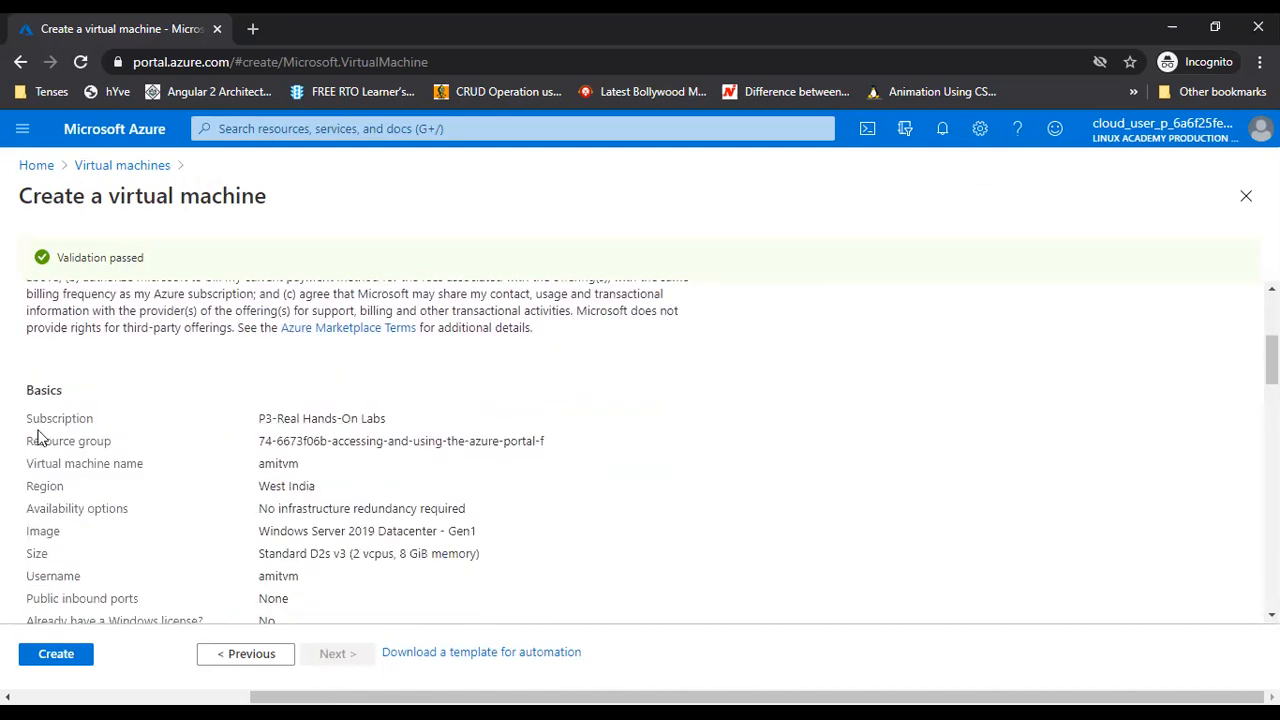
pyautogui.moveTo(260, 418); pyautogui.dragTo(386, 424)
pyautogui.moveTo(259, 441); pyautogui.dragTo(410, 441)
pyautogui.moveTo(264, 463); pyautogui.dragTo(412, 510)
pyautogui.moveTo(268, 531); pyautogui.dragTo(478, 530)
pyautogui.scroll(-1, 337, 471)
pyautogui.moveTo(260, 461); pyautogui.dragTo(470, 464)
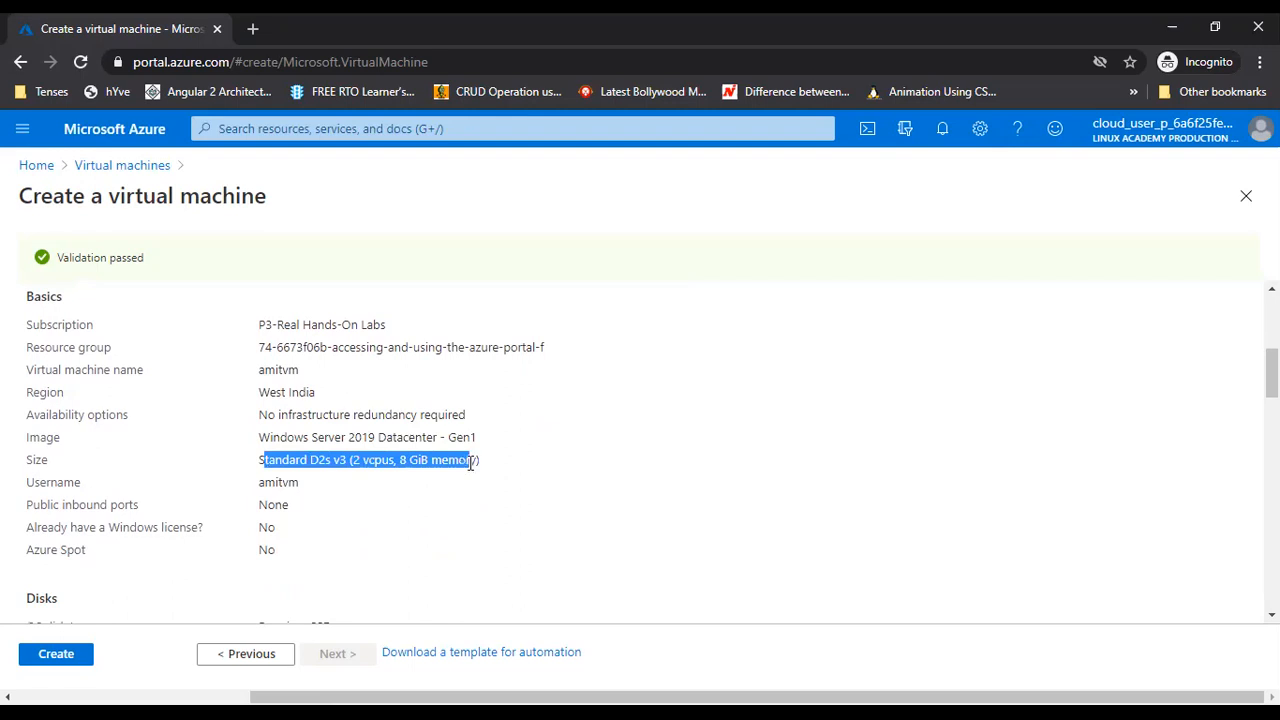
pyautogui.scroll(-1, 330, 452)
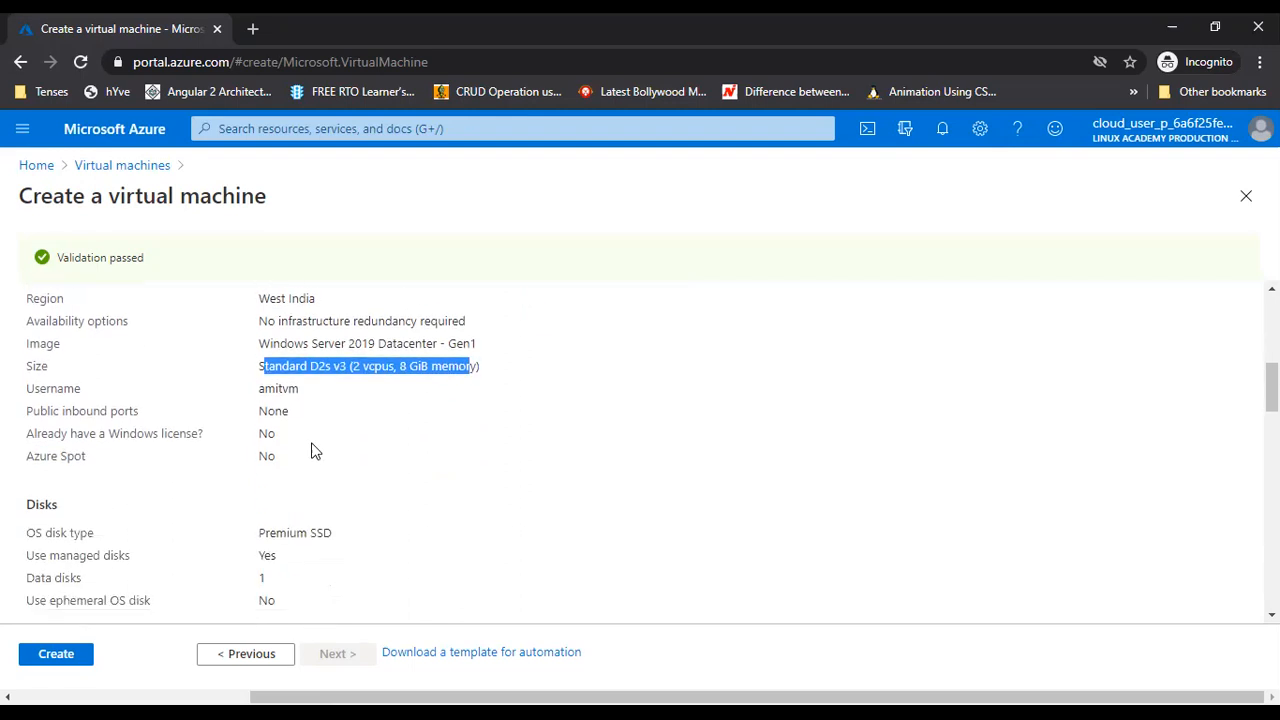
# Check the administrator username, Premium SSD disk and ephemeral OS disk setting, then scroll to the tags
pyautogui.doubleClick(268, 390)
pyautogui.scroll(-1, 285, 461)
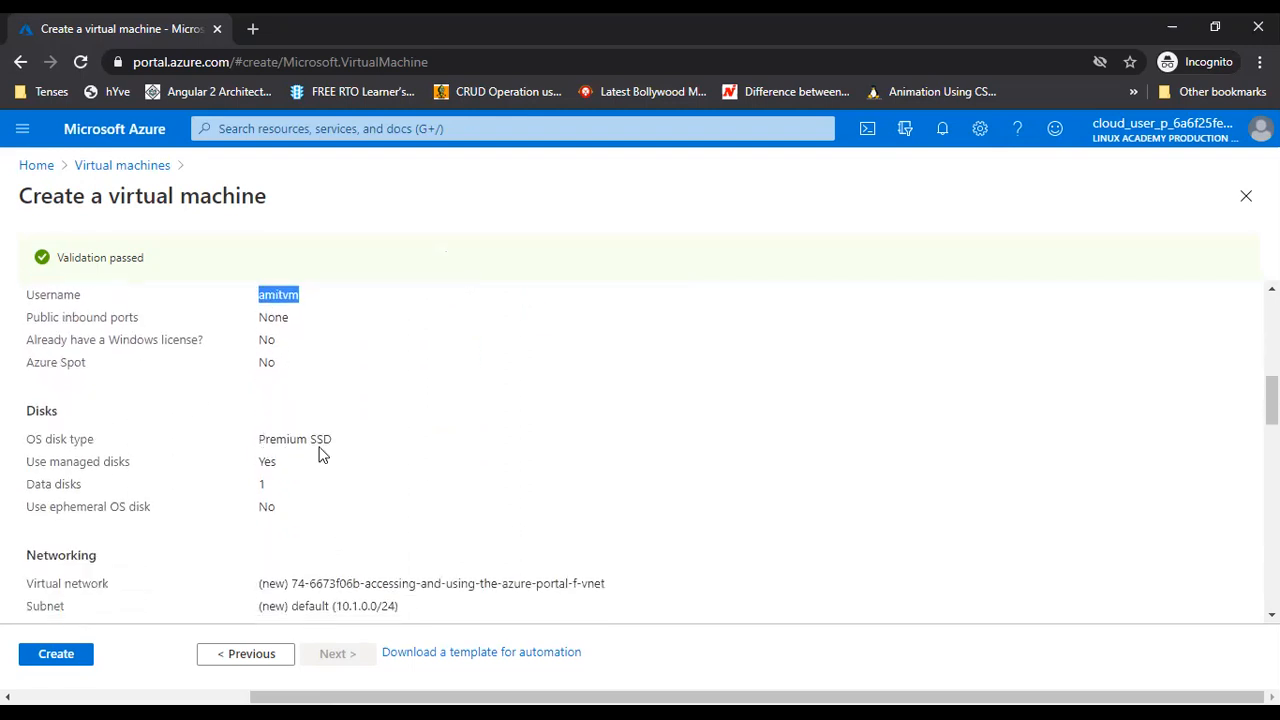
pyautogui.moveTo(287, 440); pyautogui.dragTo(156, 494)
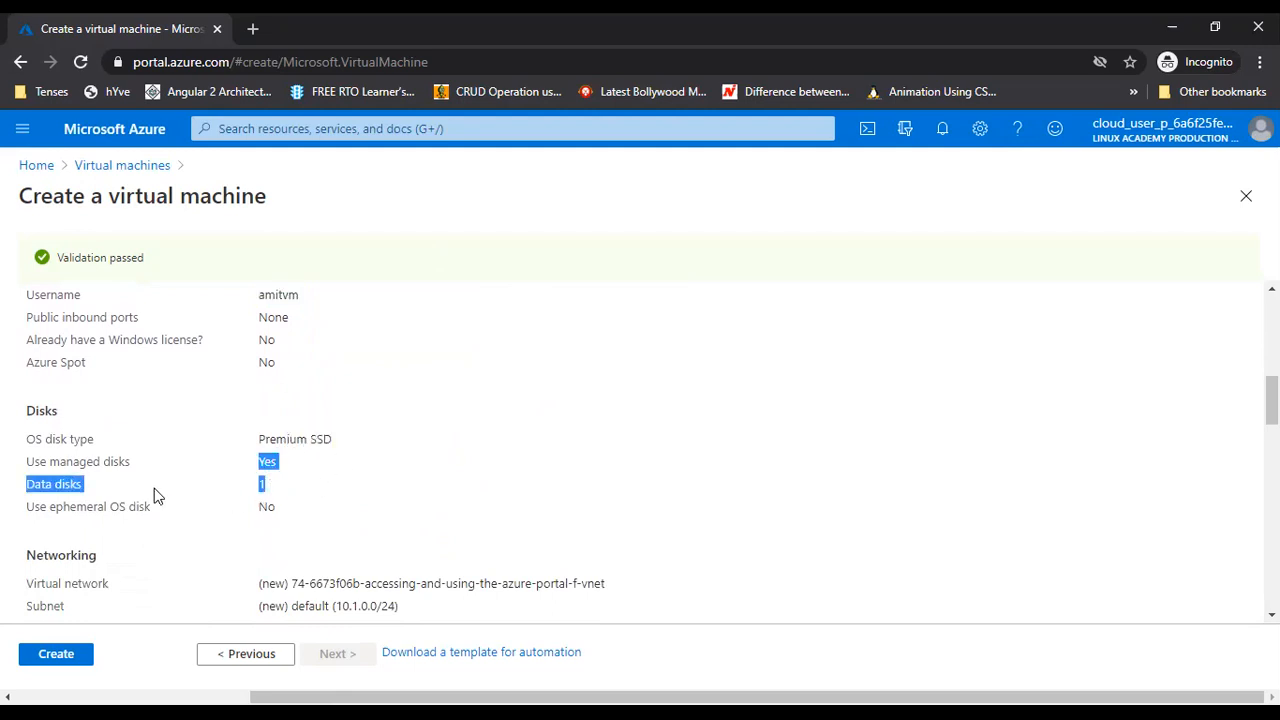
pyautogui.click(272, 499)
pyautogui.doubleClick(271, 505)
pyautogui.scroll(-2, 349, 391)
pyautogui.scroll(-1, 349, 417)
pyautogui.scroll(-2, 349, 430)
pyautogui.scroll(-2, 349, 436)
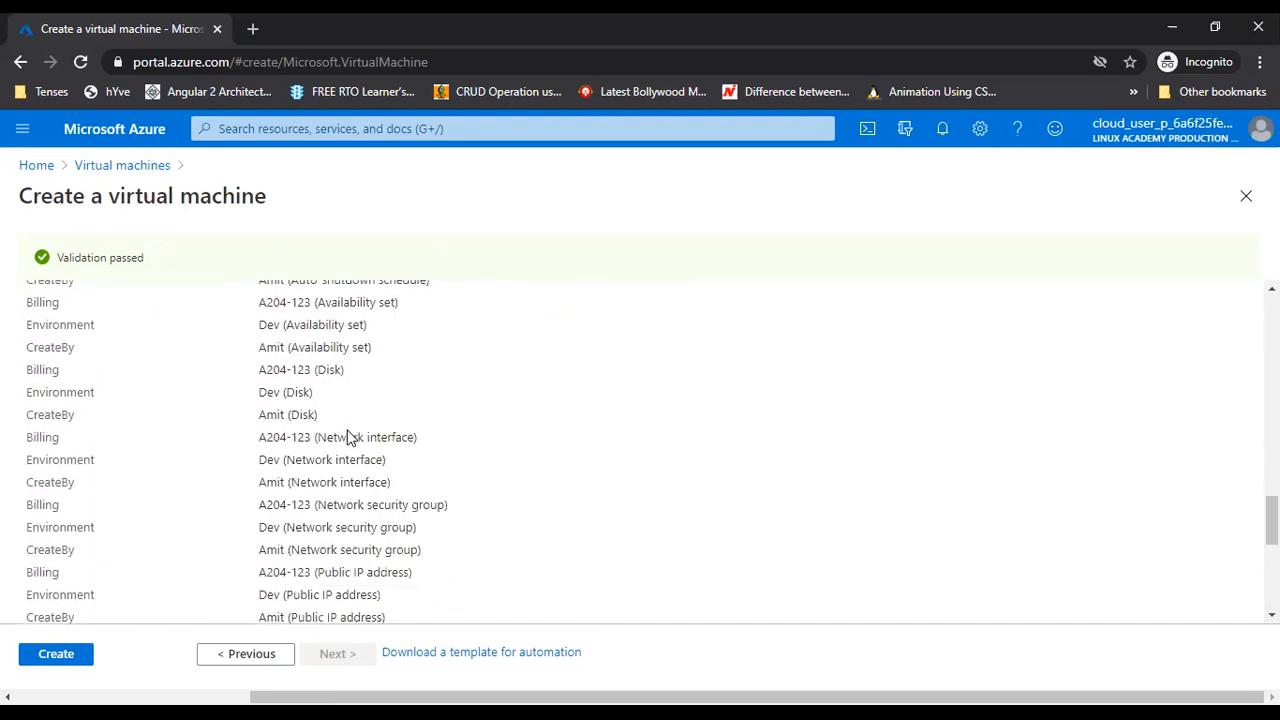
pyautogui.scroll(-4, 349, 432)
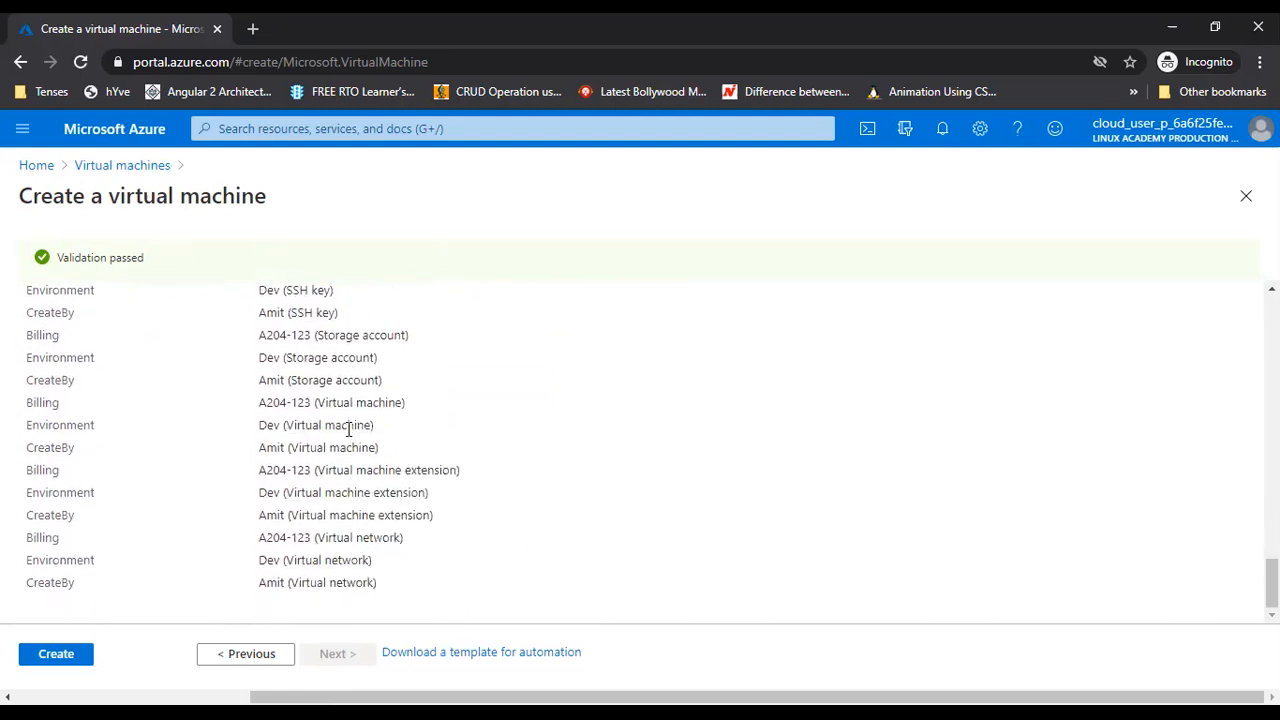
pyautogui.scroll(8, 349, 429)
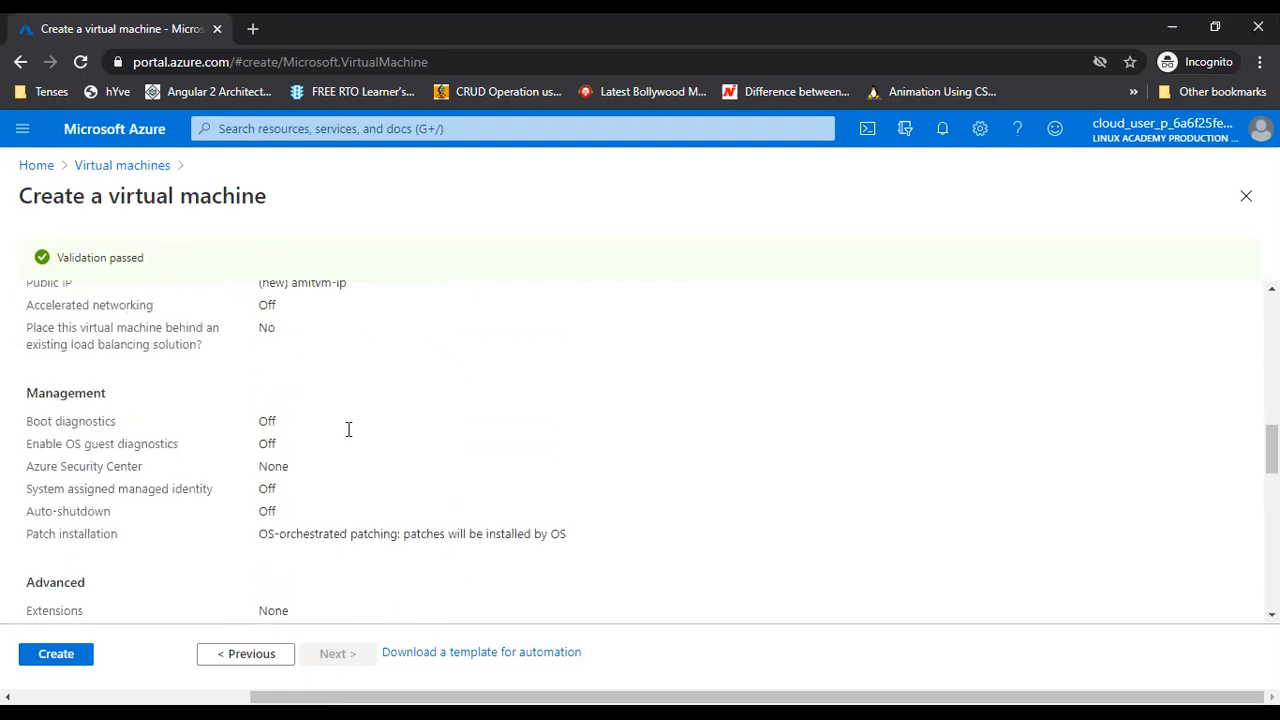
# Open the VM's deployment template and locate the Billing tag in its JSON
pyautogui.click(463, 652)
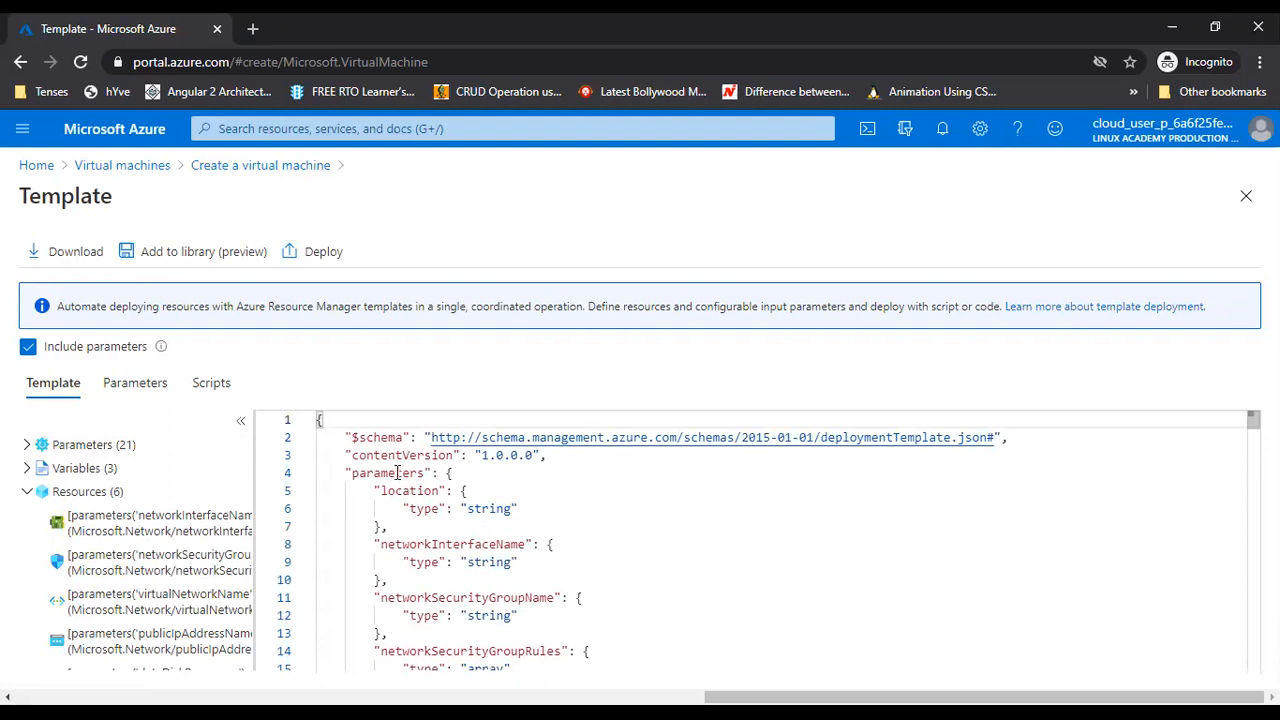
pyautogui.doubleClick(397, 473)
pyautogui.click(429, 546)
pyautogui.scroll(-5, 449, 549)
pyautogui.scroll(-10, 449, 549)
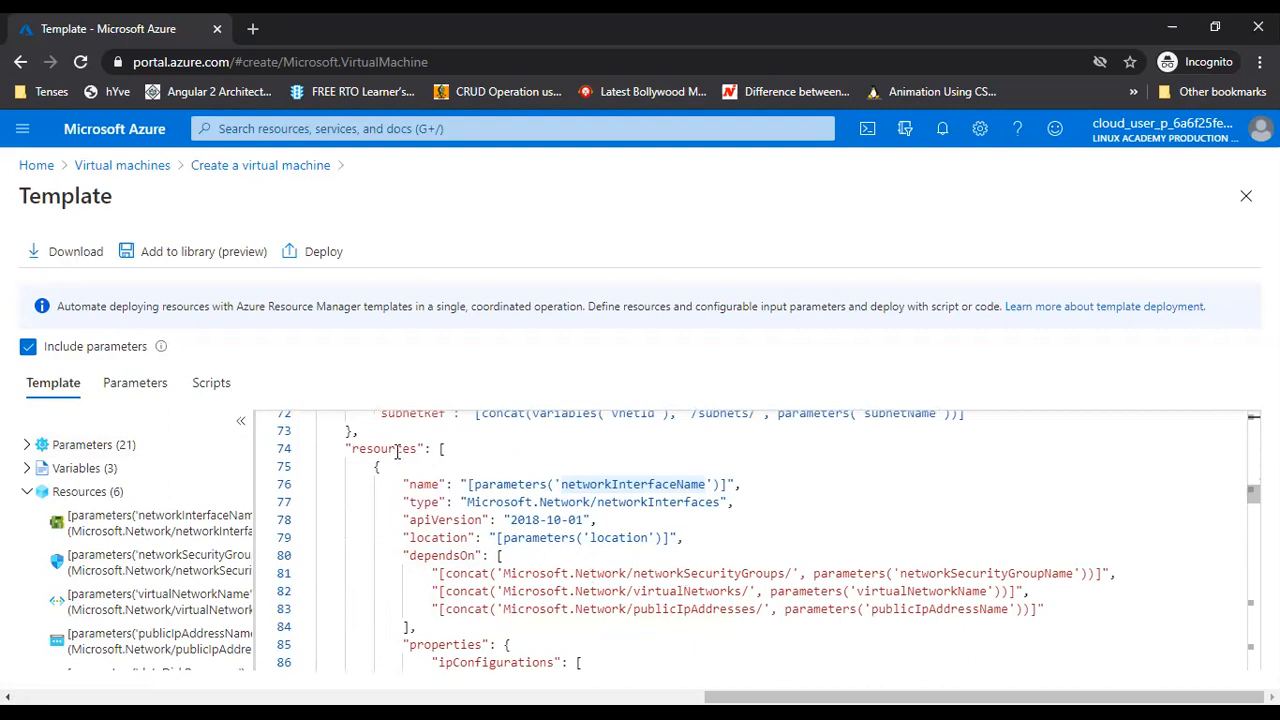
pyautogui.scroll(-8, 588, 566)
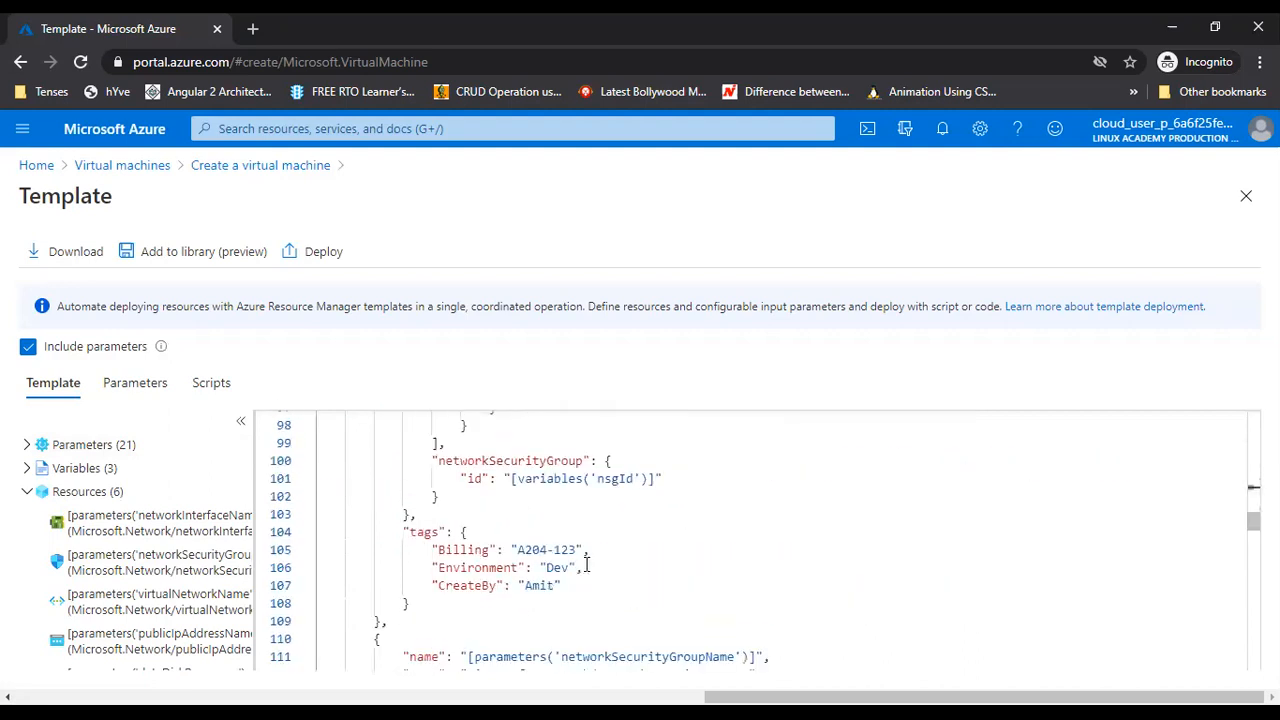
pyautogui.scroll(-2, 588, 566)
pyautogui.doubleClick(453, 432)
pyautogui.scroll(4, 545, 491)
pyautogui.scroll(-2, 524, 597)
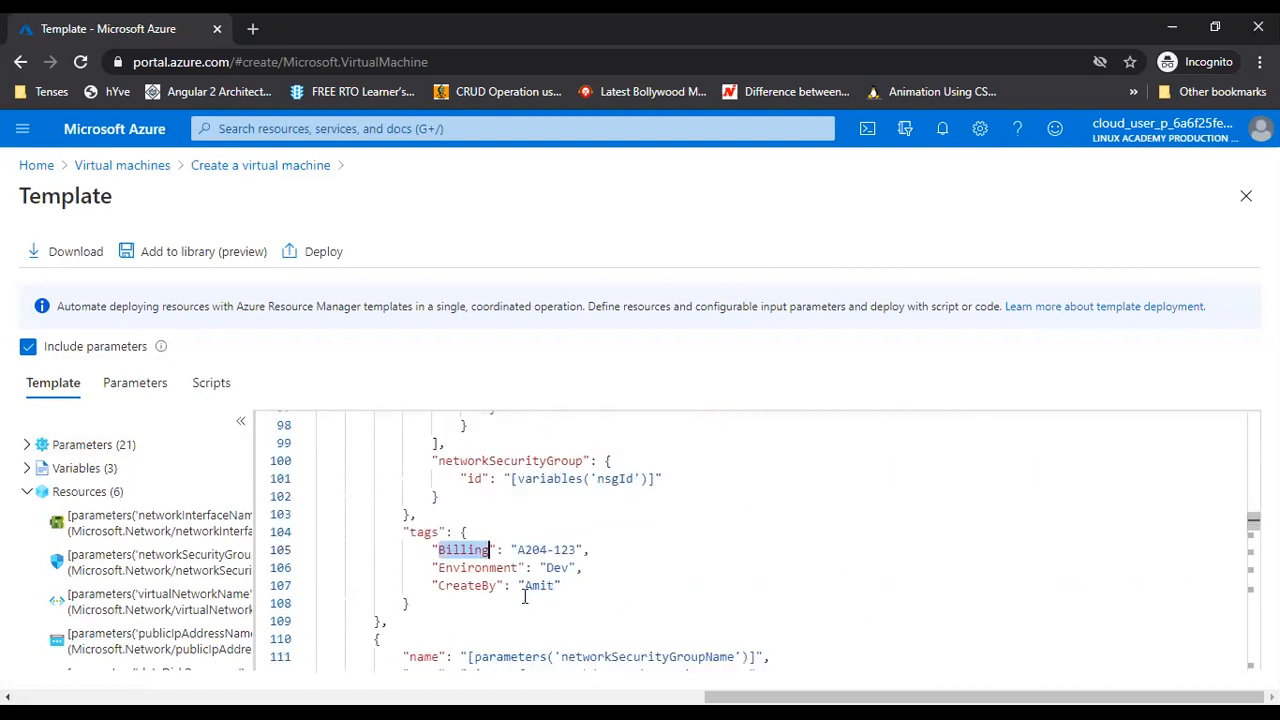
pyautogui.click(474, 587)
# Scroll through the rest of the template, then close it to return to the review summary
pyautogui.scroll(-5, 614, 565)
pyautogui.scroll(-7, 580, 551)
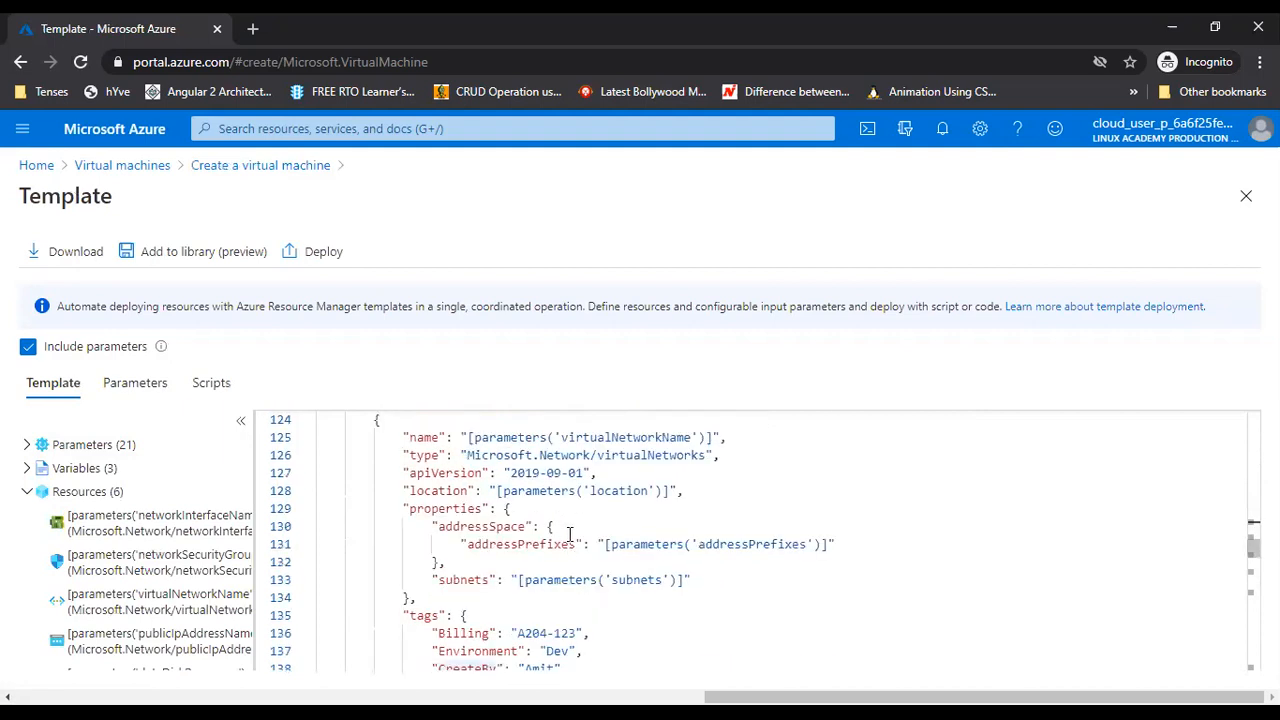
pyautogui.scroll(-2, 611, 567)
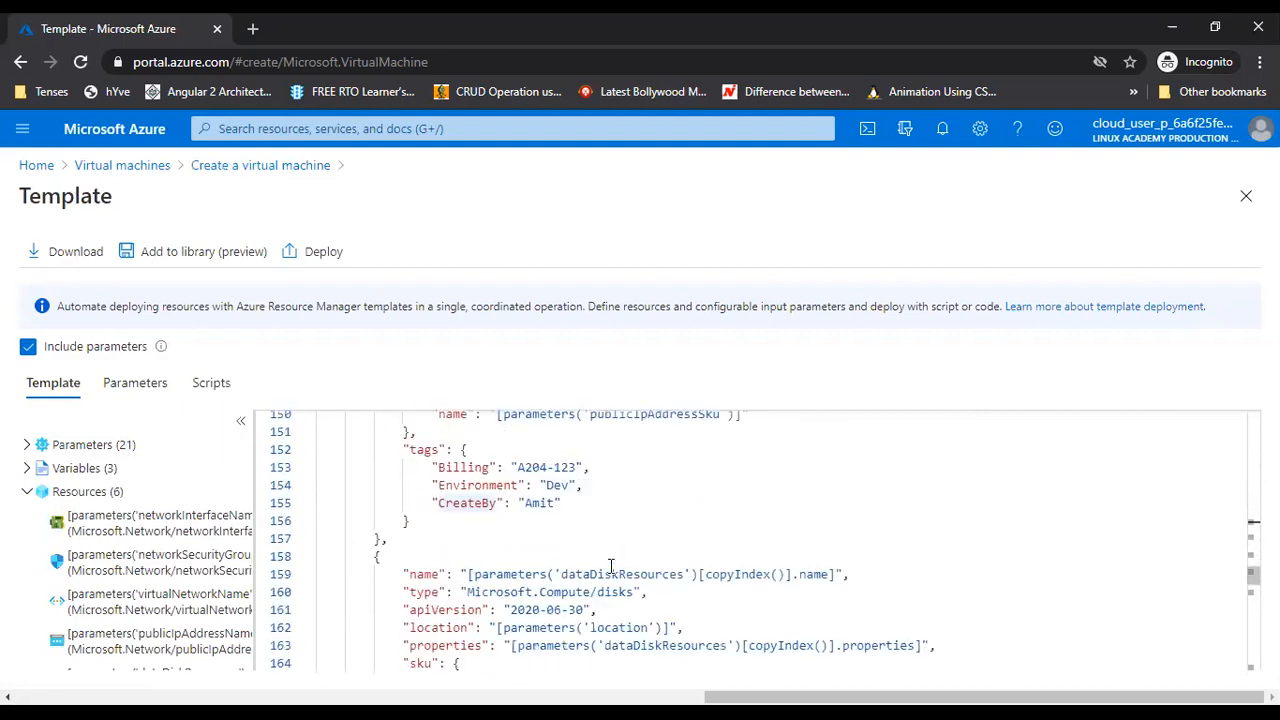
pyautogui.scroll(-5, 611, 567)
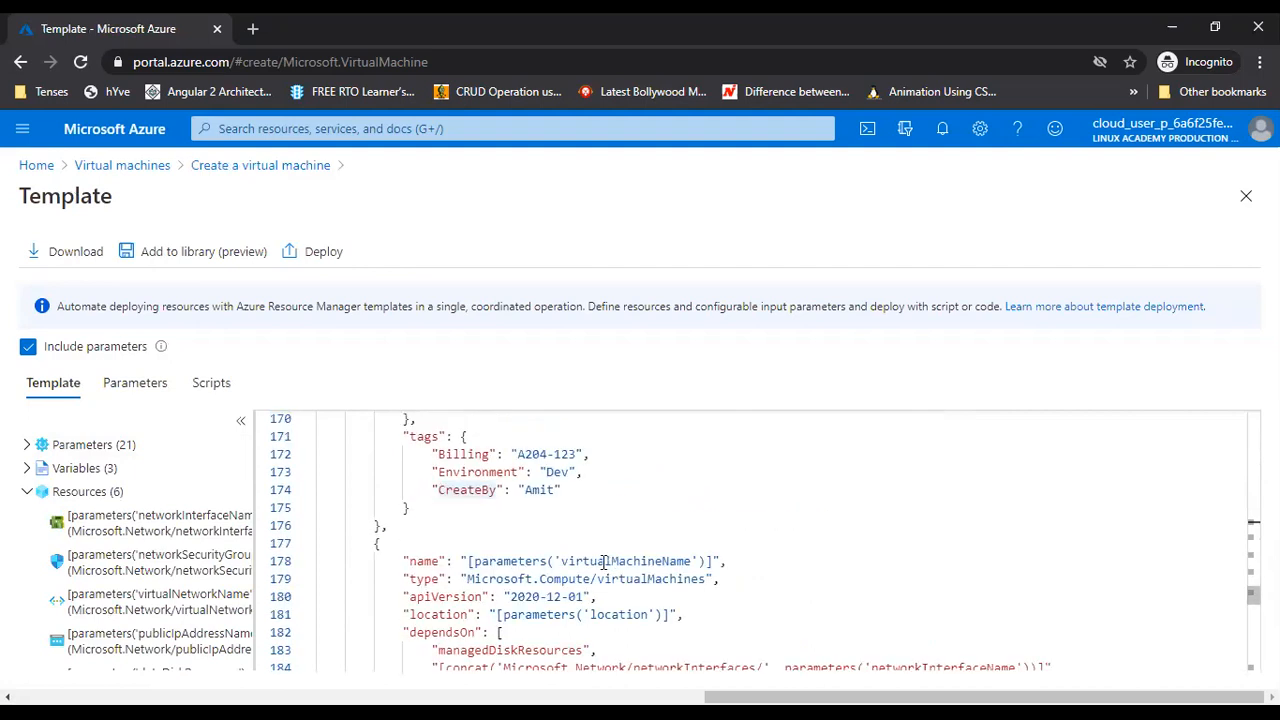
pyautogui.scroll(-4, 605, 562)
pyautogui.scroll(-9, 620, 534)
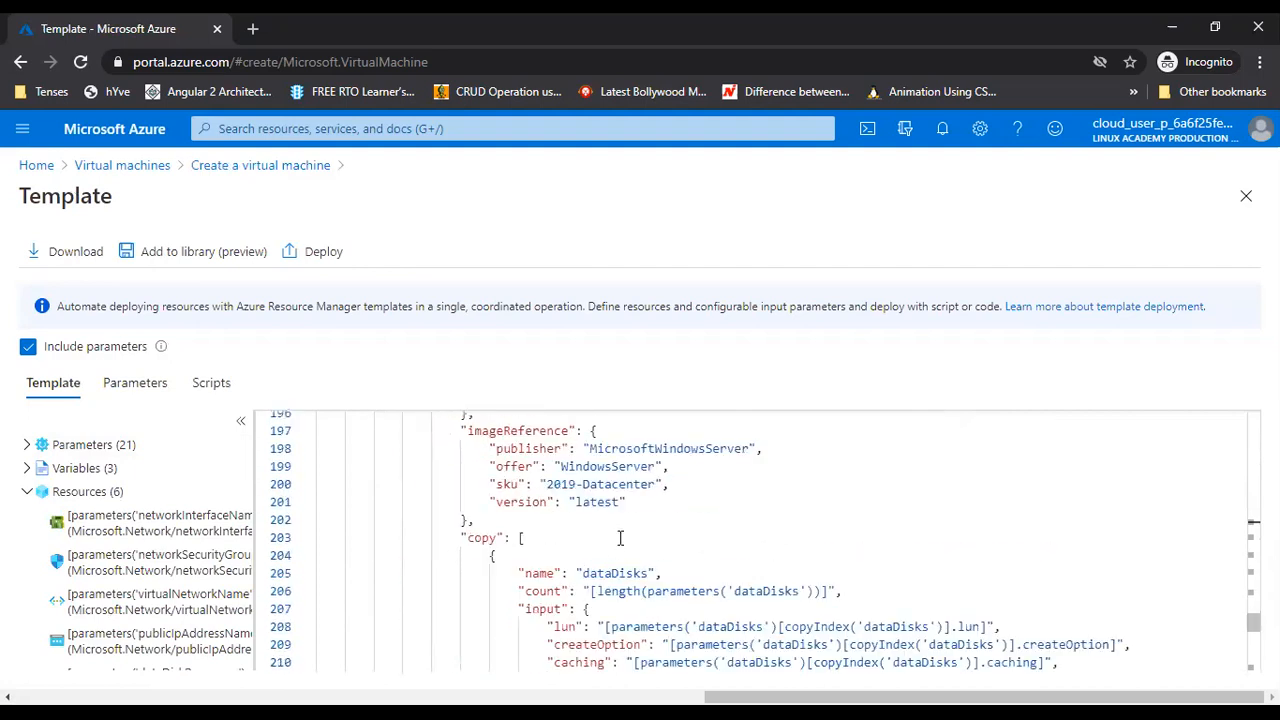
pyautogui.scroll(-4, 587, 559)
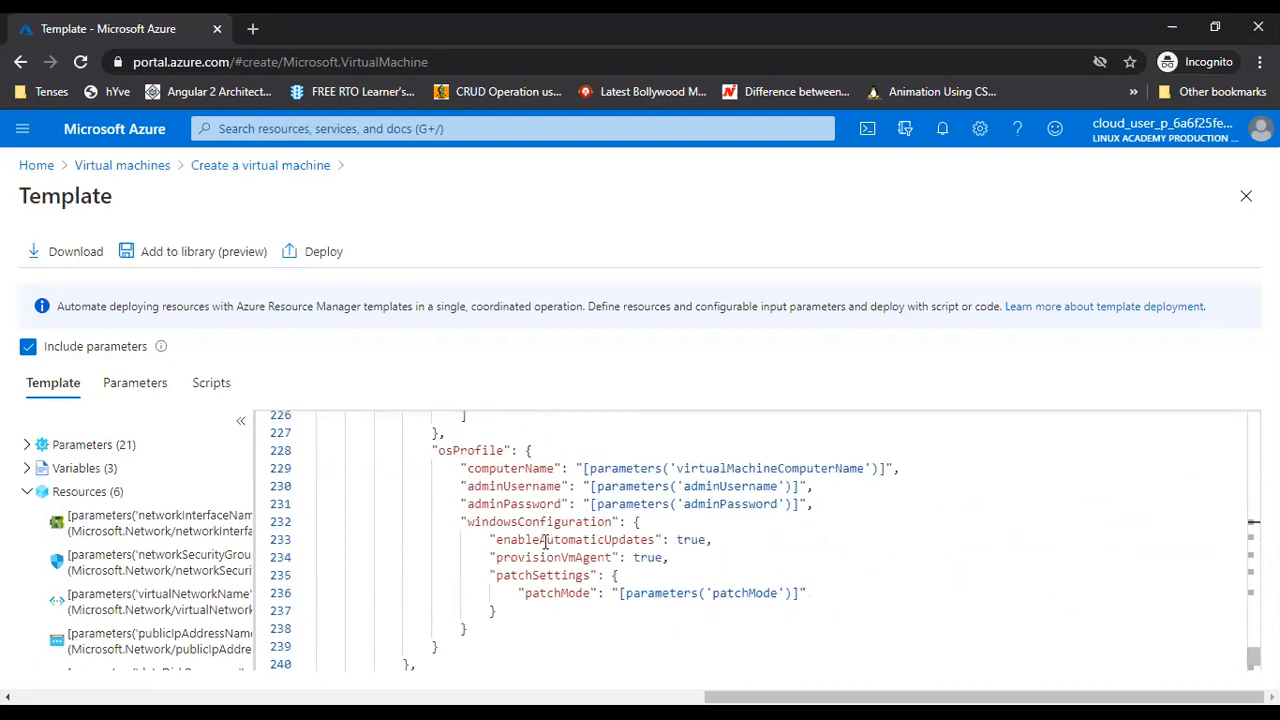
pyautogui.scroll(-5, 528, 530)
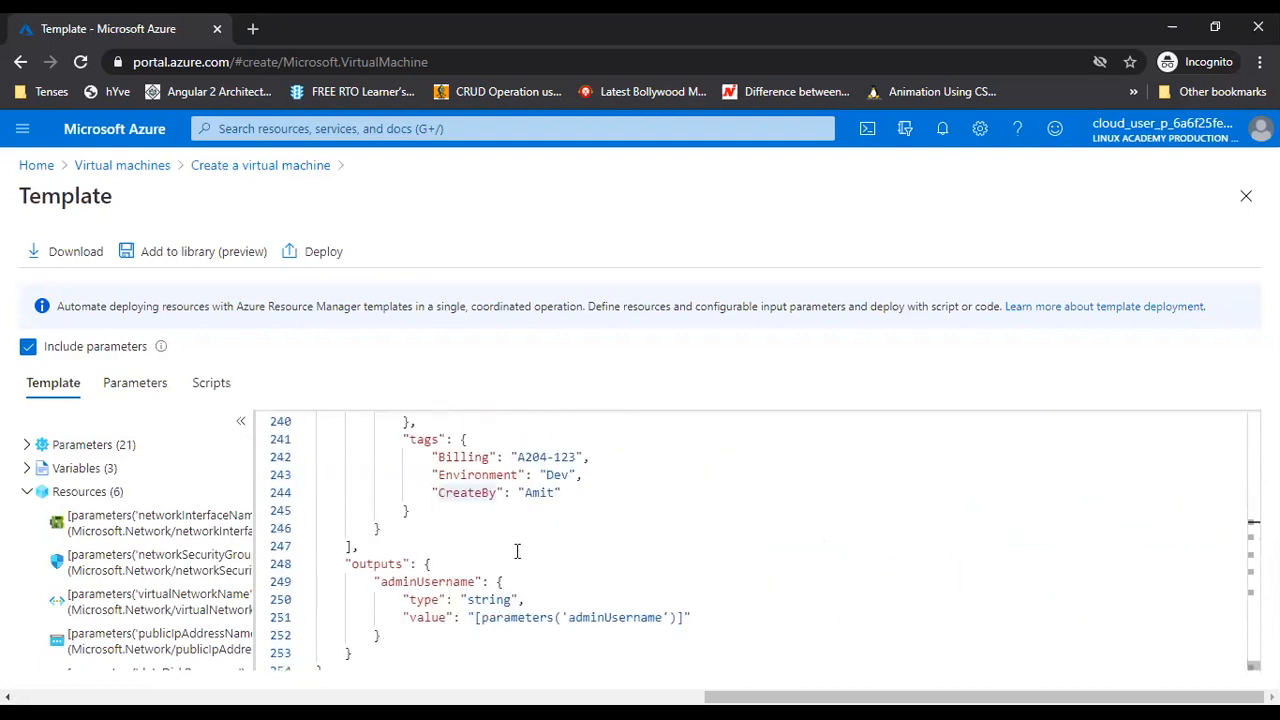
pyautogui.scroll(4, 517, 551)
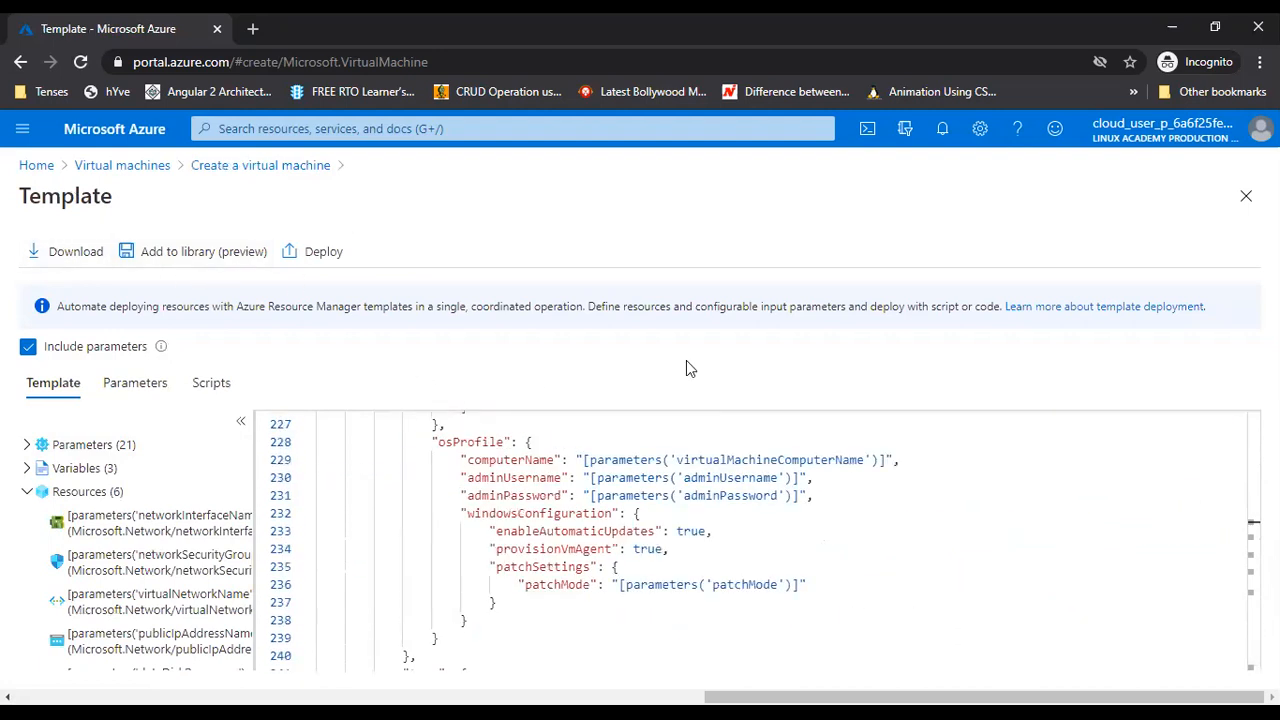
pyautogui.click(1245, 200)
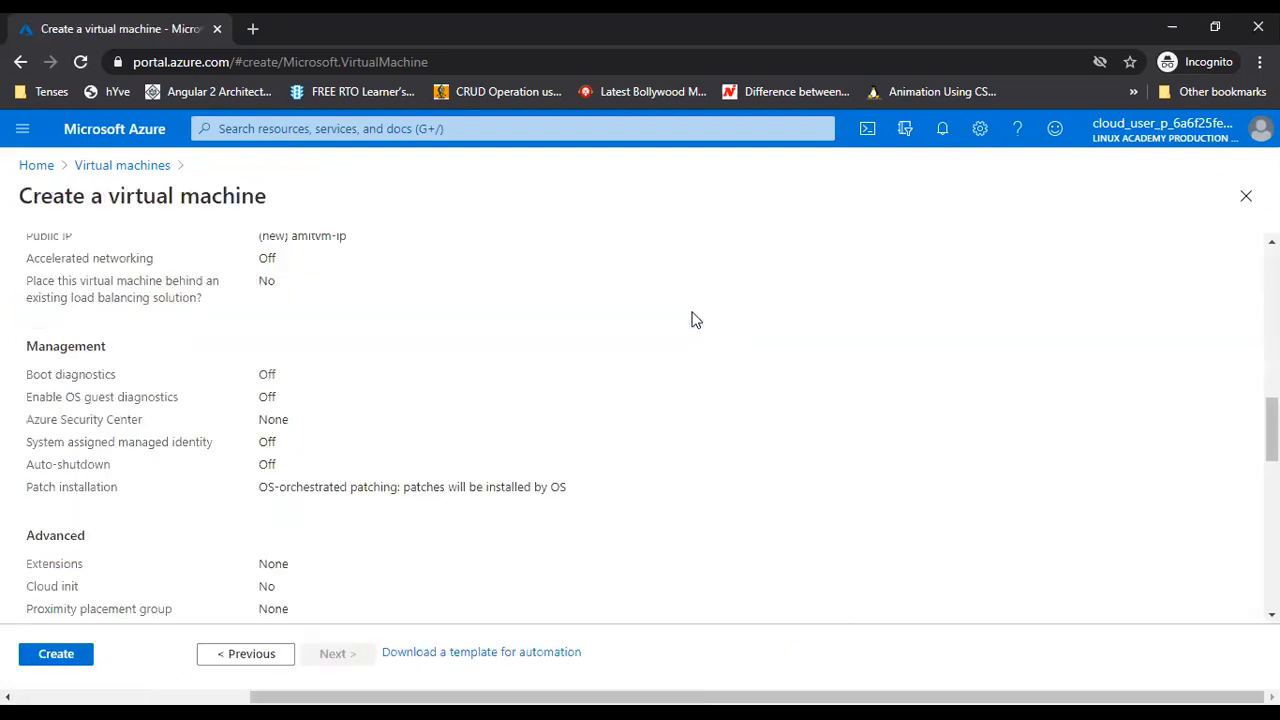
# Submit amitvm for creation and wait until the CreateVm deployment reports complete
pyautogui.click(76, 661)
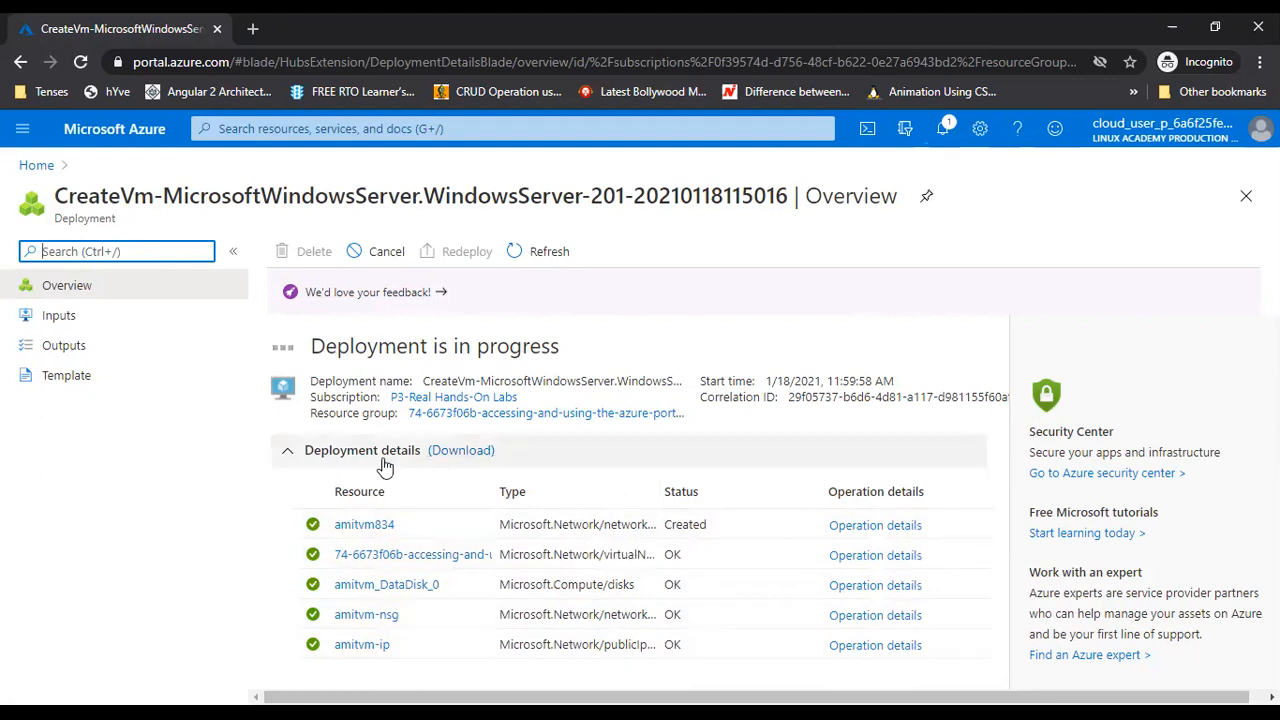
pyautogui.click(290, 455)
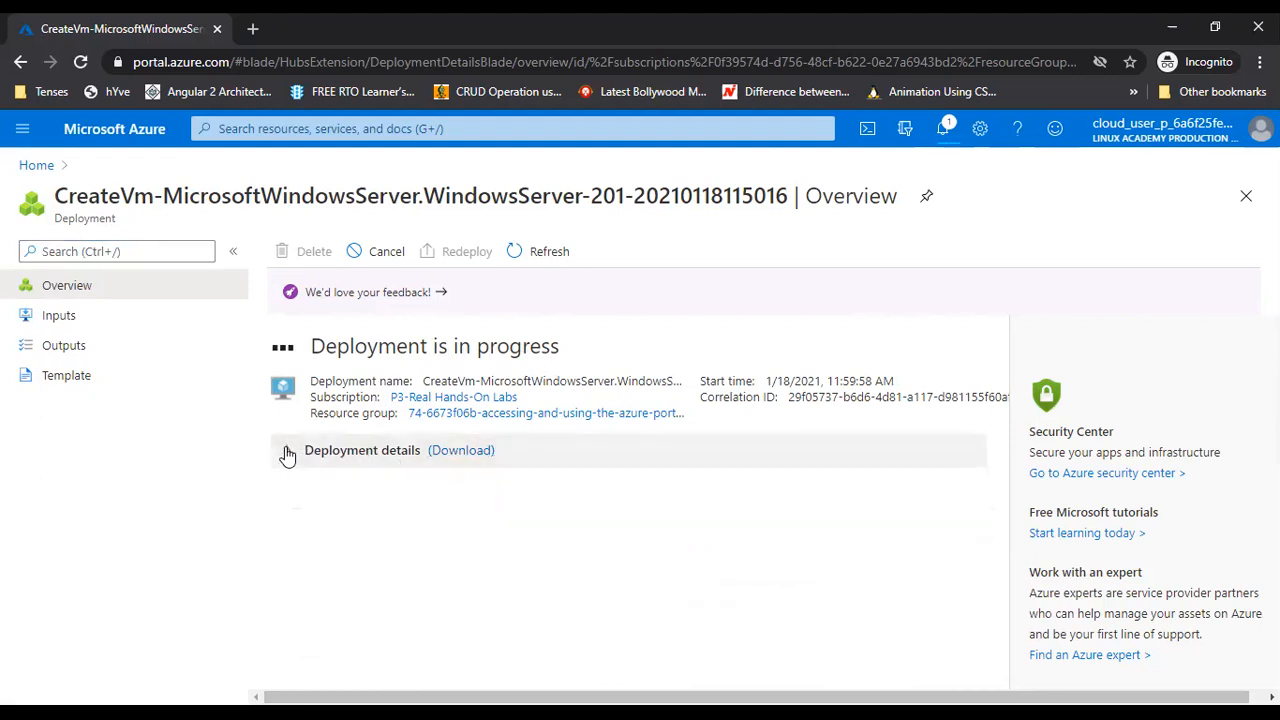
pyautogui.click(290, 452)
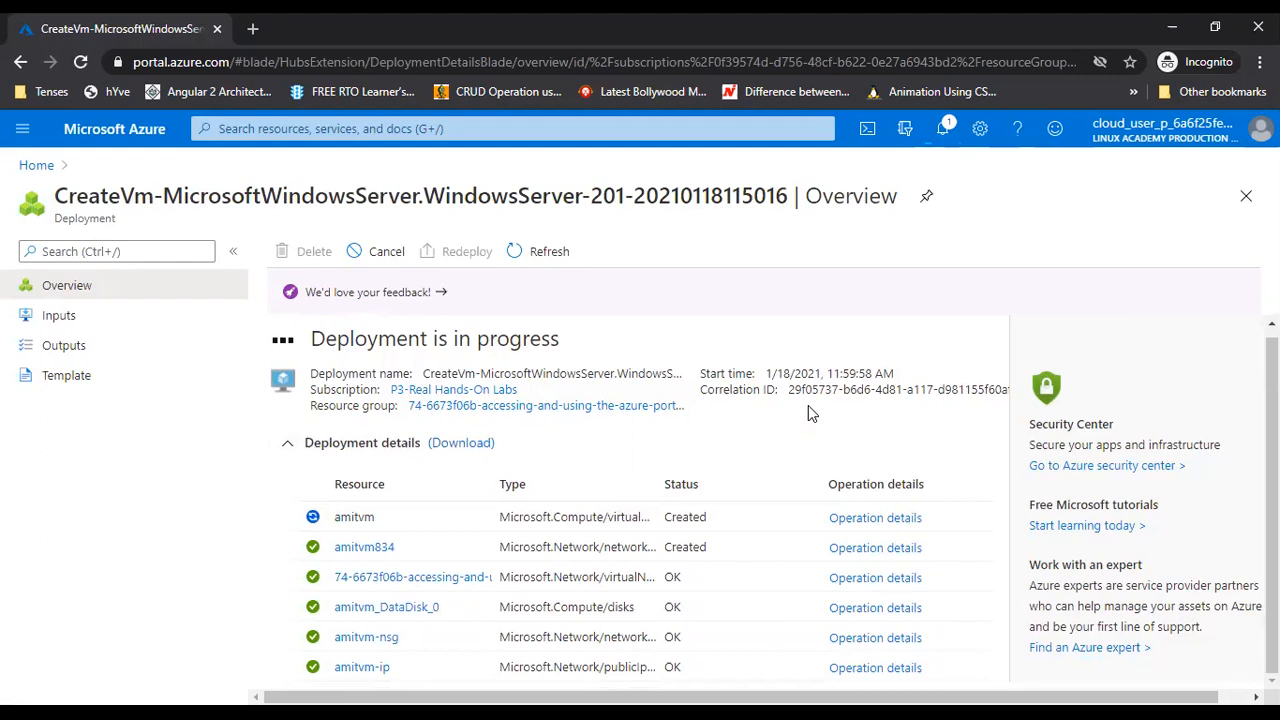
pyautogui.scroll(1, 788, 490)
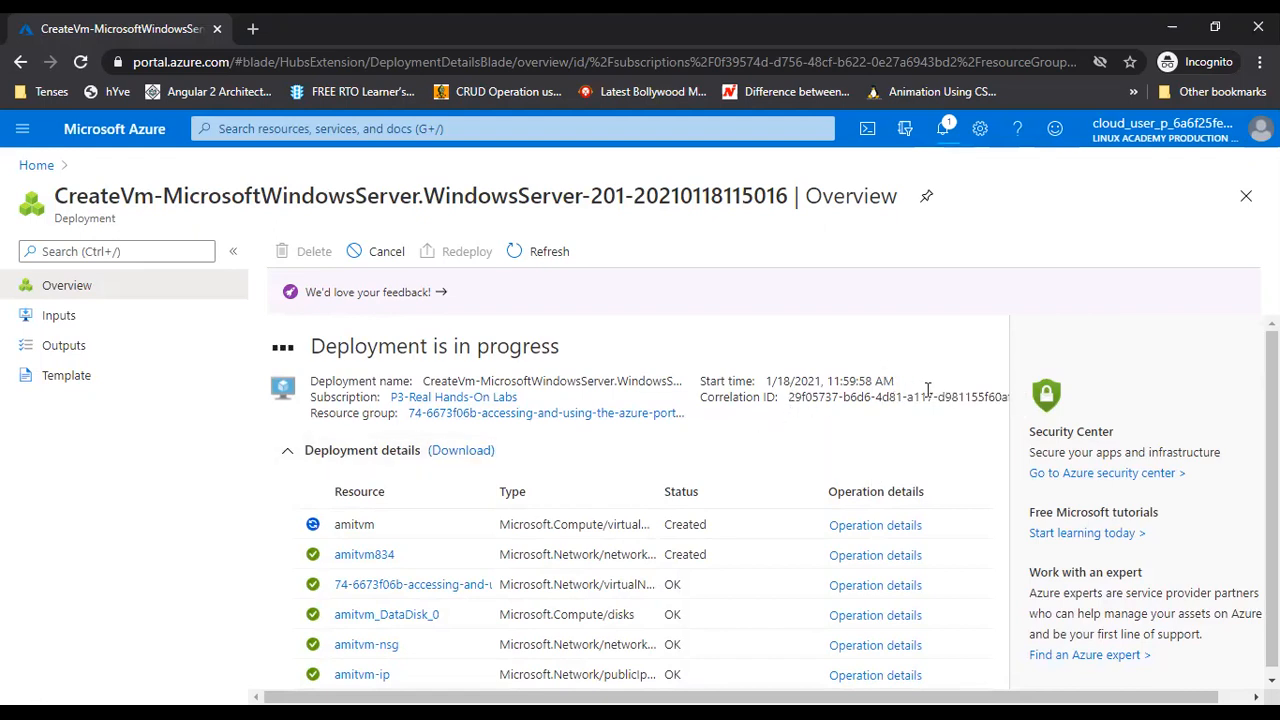
pyautogui.scroll(-1, 939, 403)
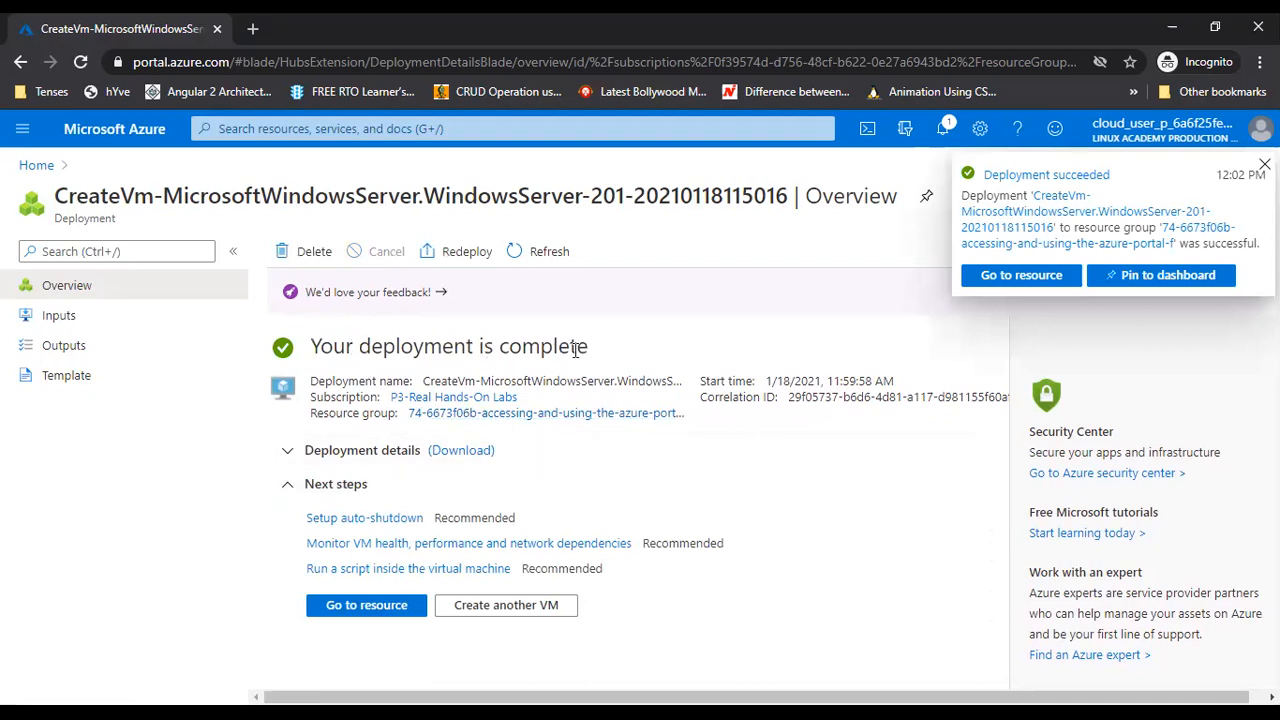
# Show amitvm-ip's operation details, confirming Create succeeded in 20 seconds
pyautogui.click(292, 452)
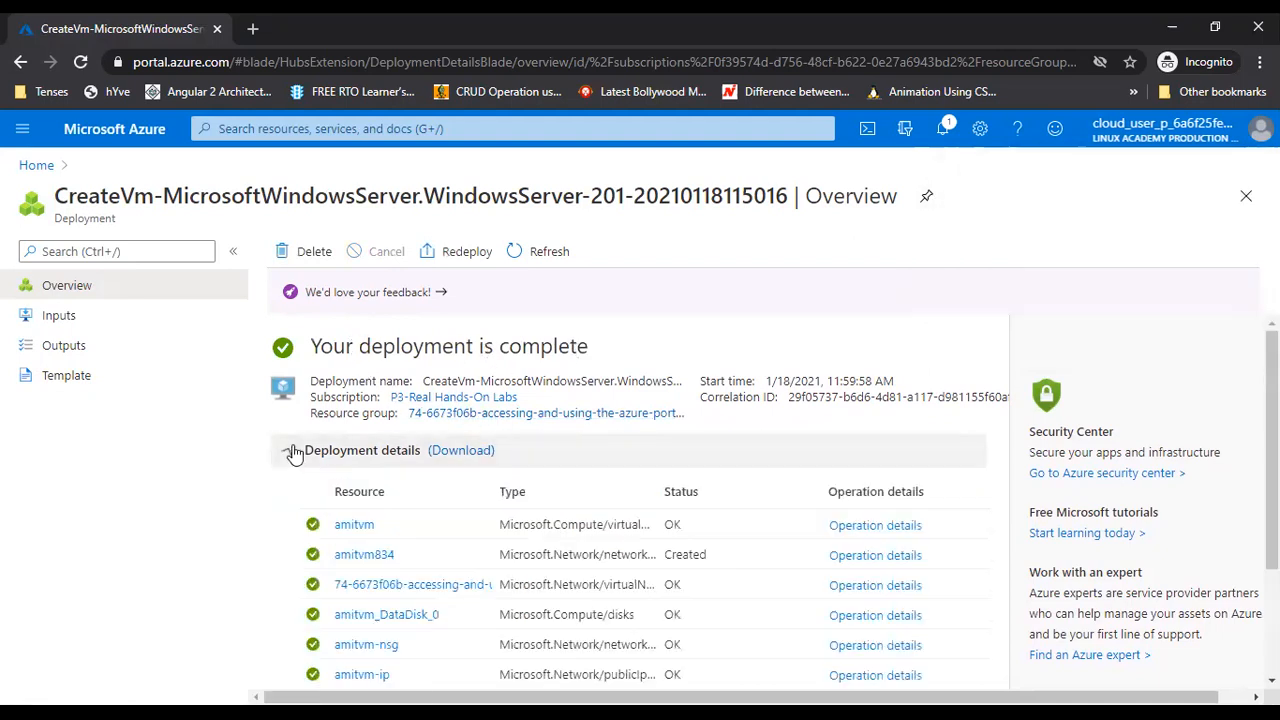
pyautogui.scroll(-1, 491, 591)
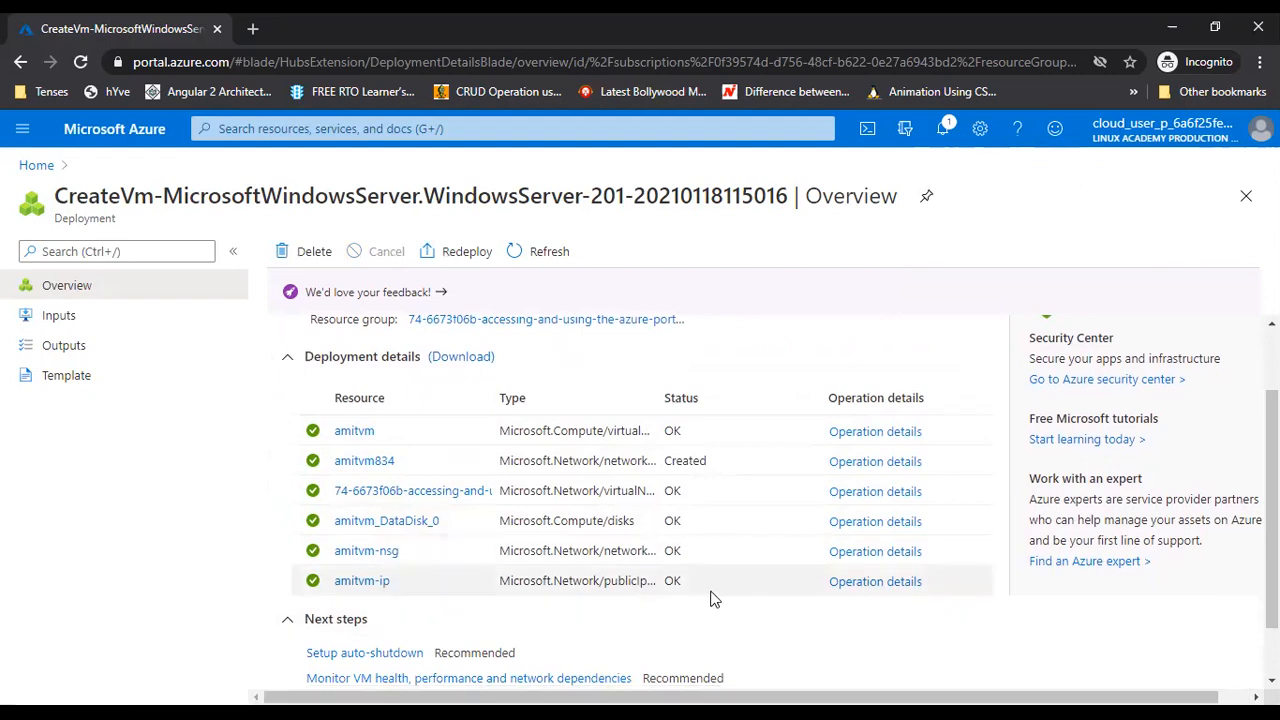
pyautogui.click(862, 585)
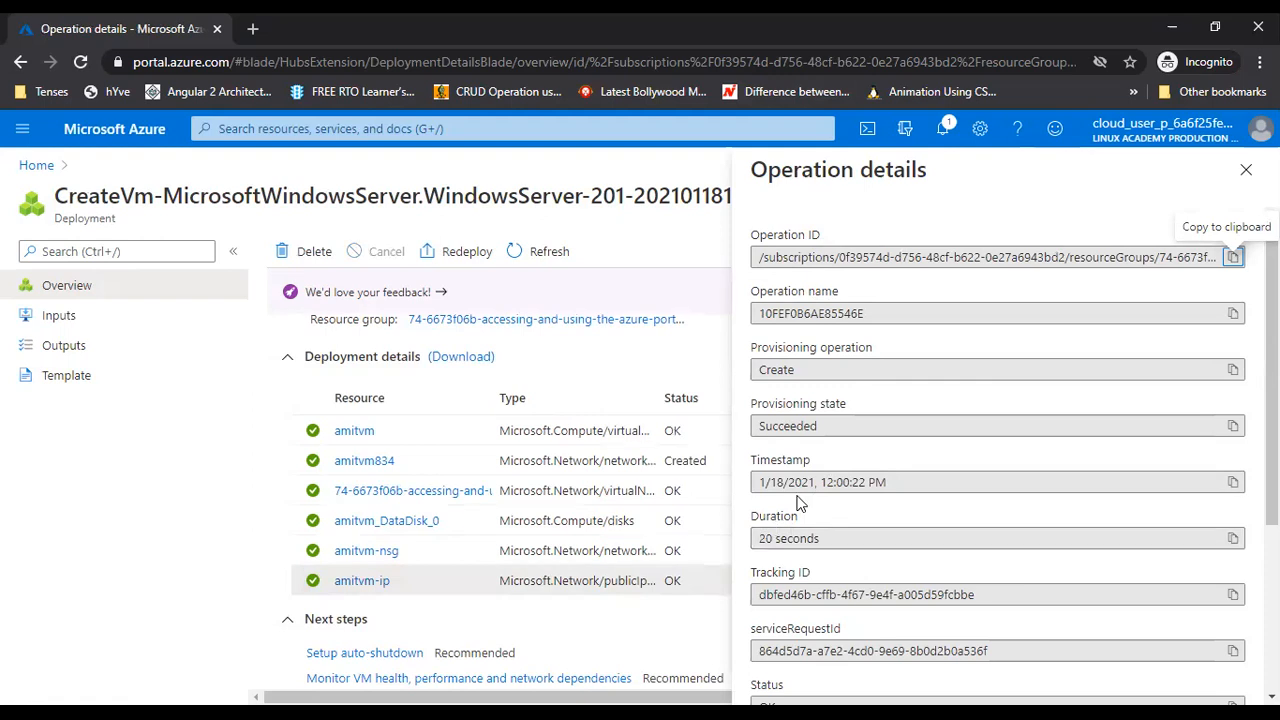
# Finish reviewing the amitvm-ip details, then inspect amitvm-nsg's operation details
pyautogui.scroll(-1, 800, 503)
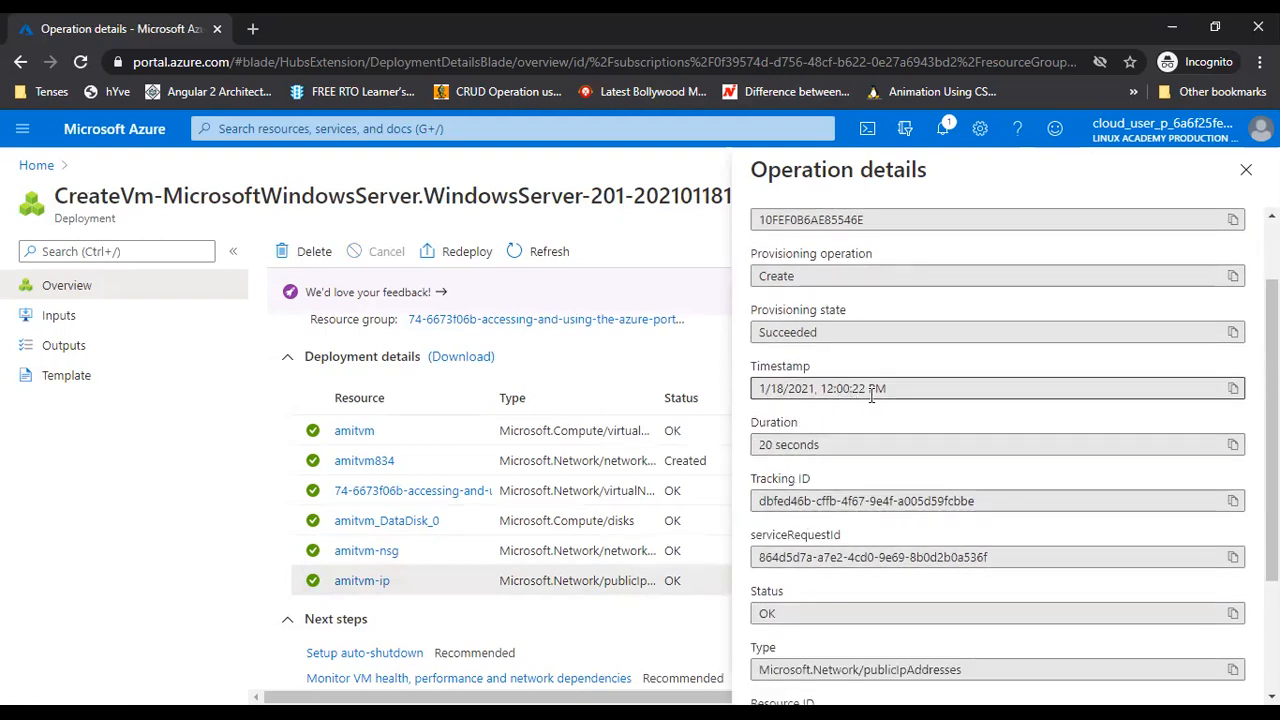
pyautogui.scroll(-1, 883, 405)
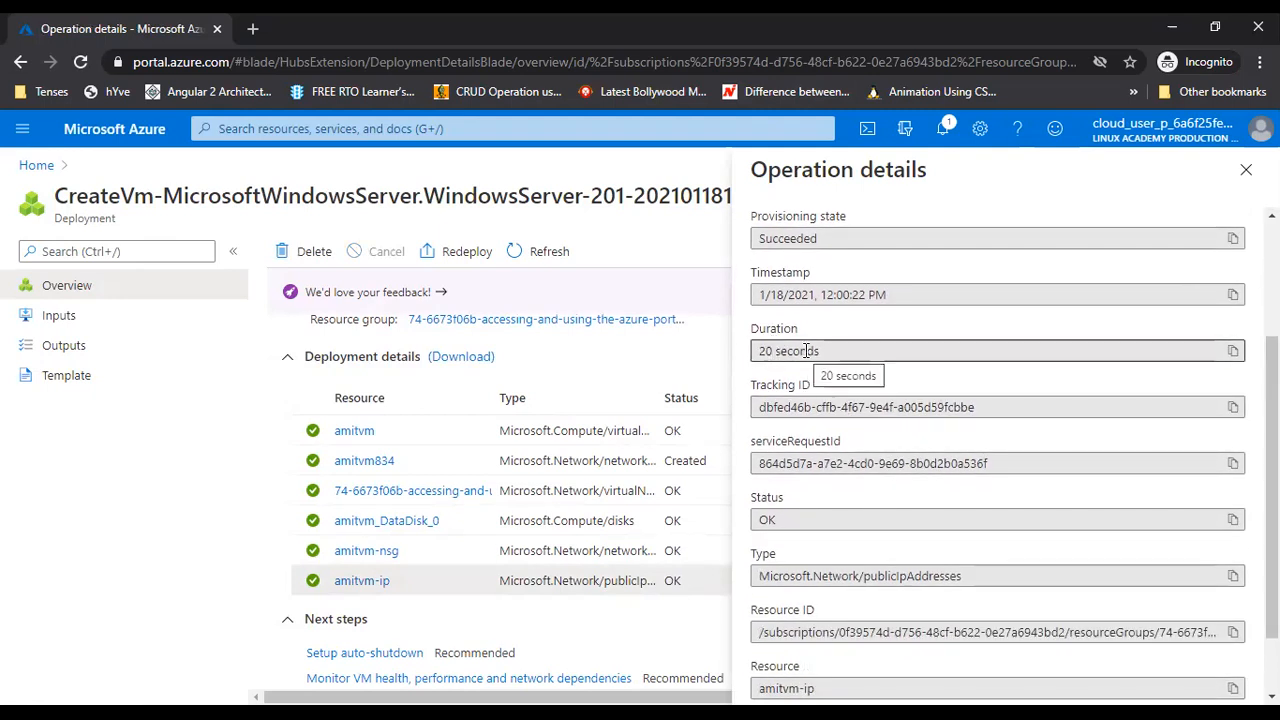
pyautogui.scroll(-1, 856, 406)
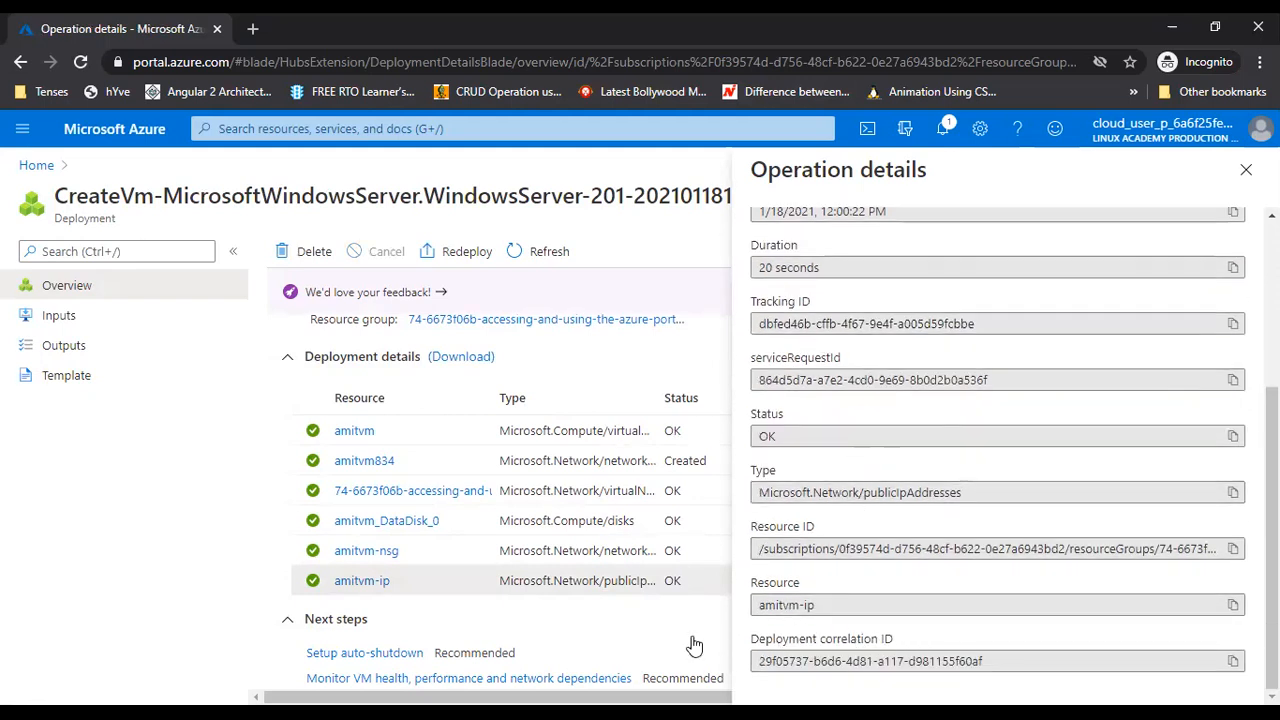
pyautogui.scroll(1, 688, 636)
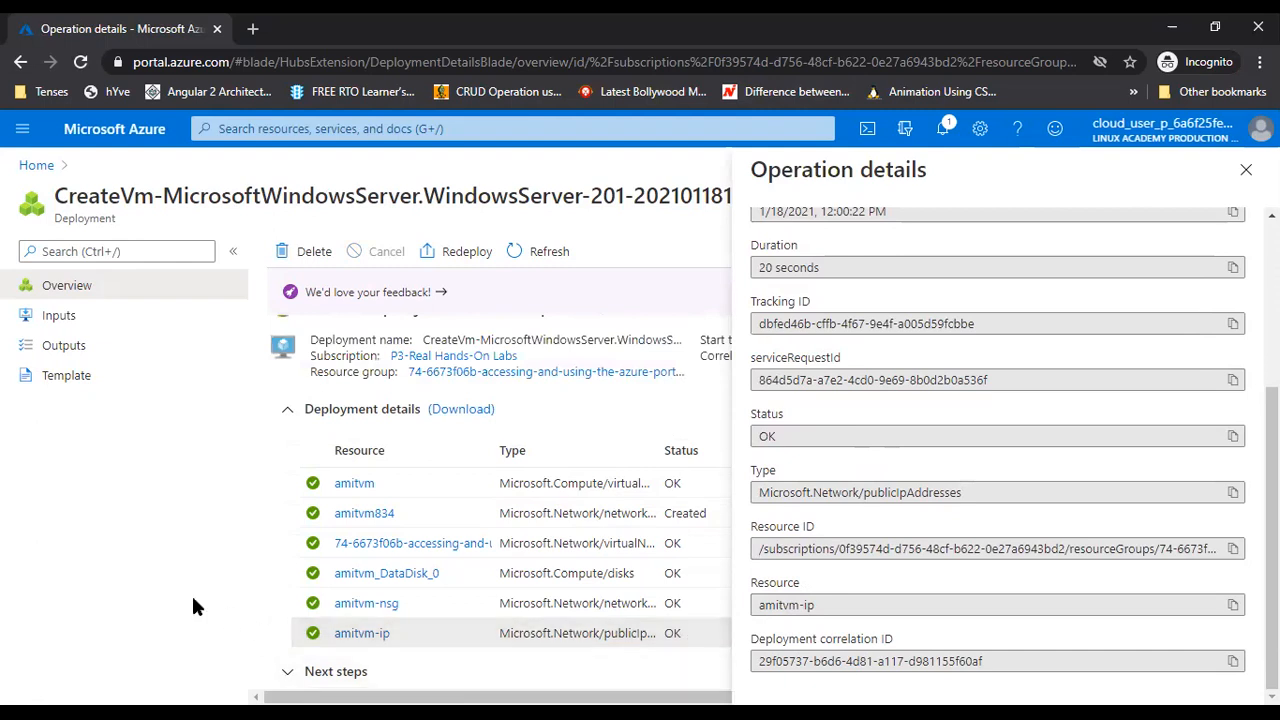
pyautogui.click(1246, 169)
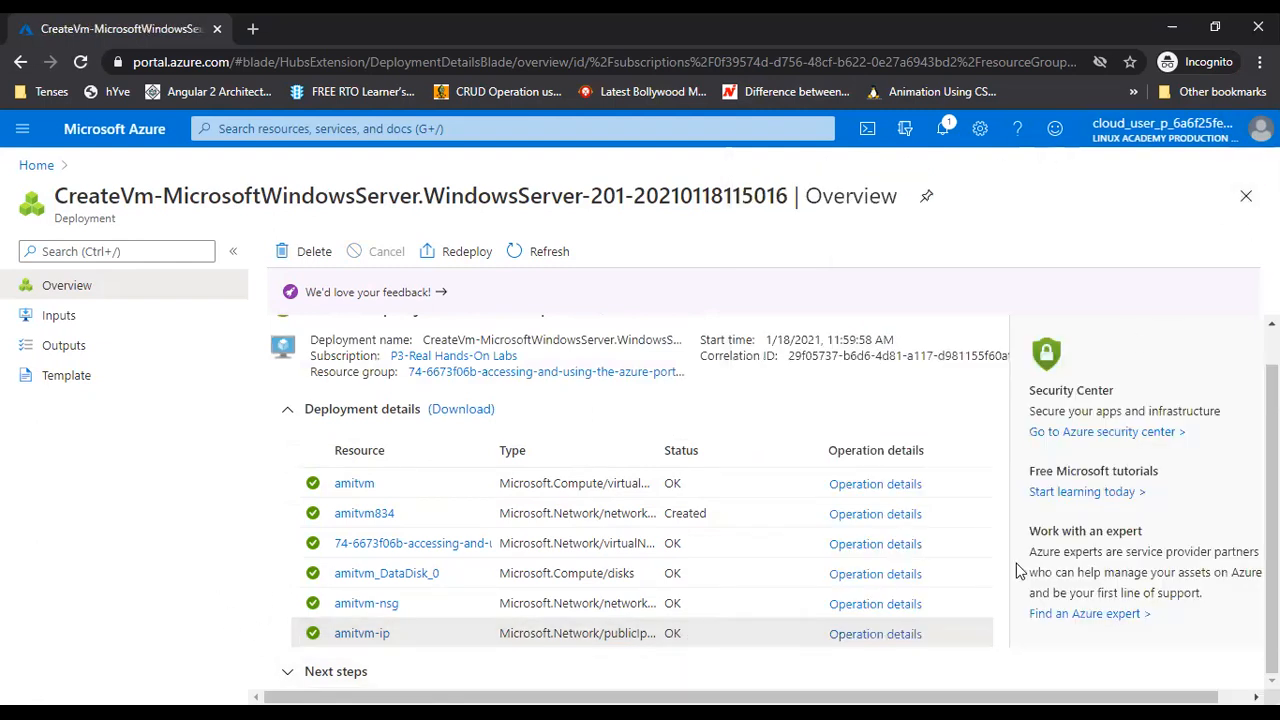
pyautogui.click(893, 606)
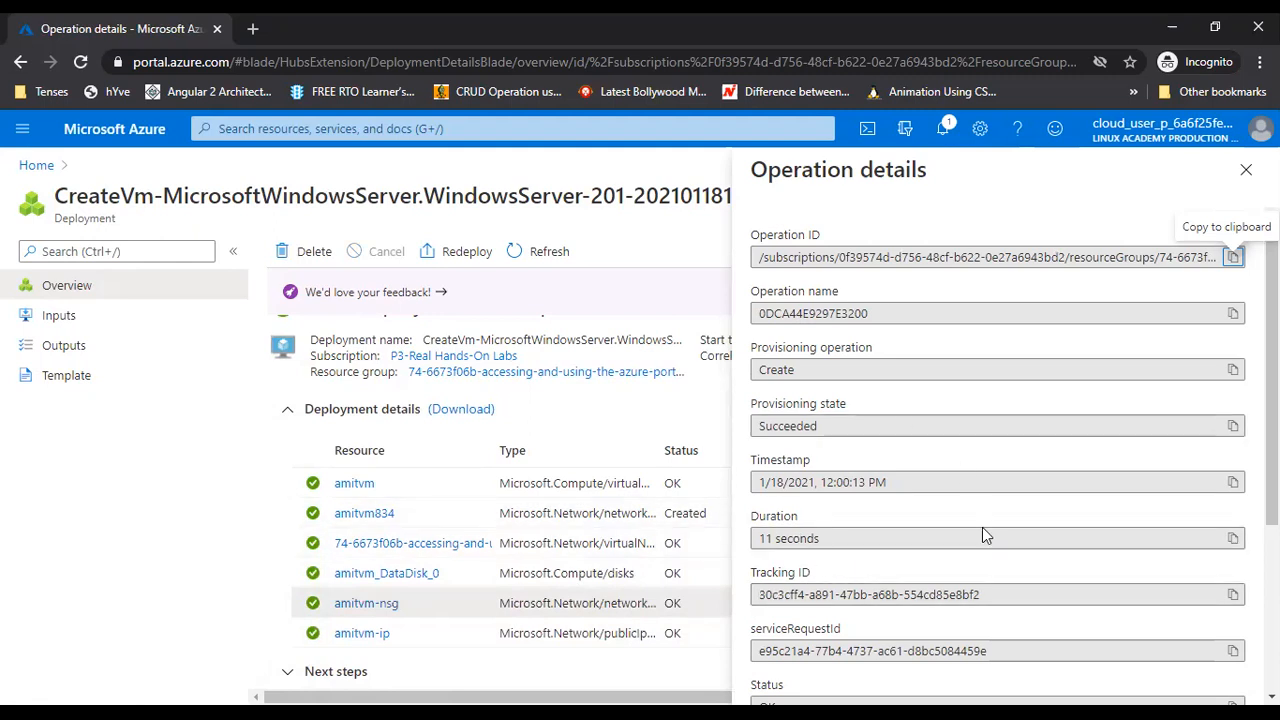
pyautogui.scroll(-5, 944, 374)
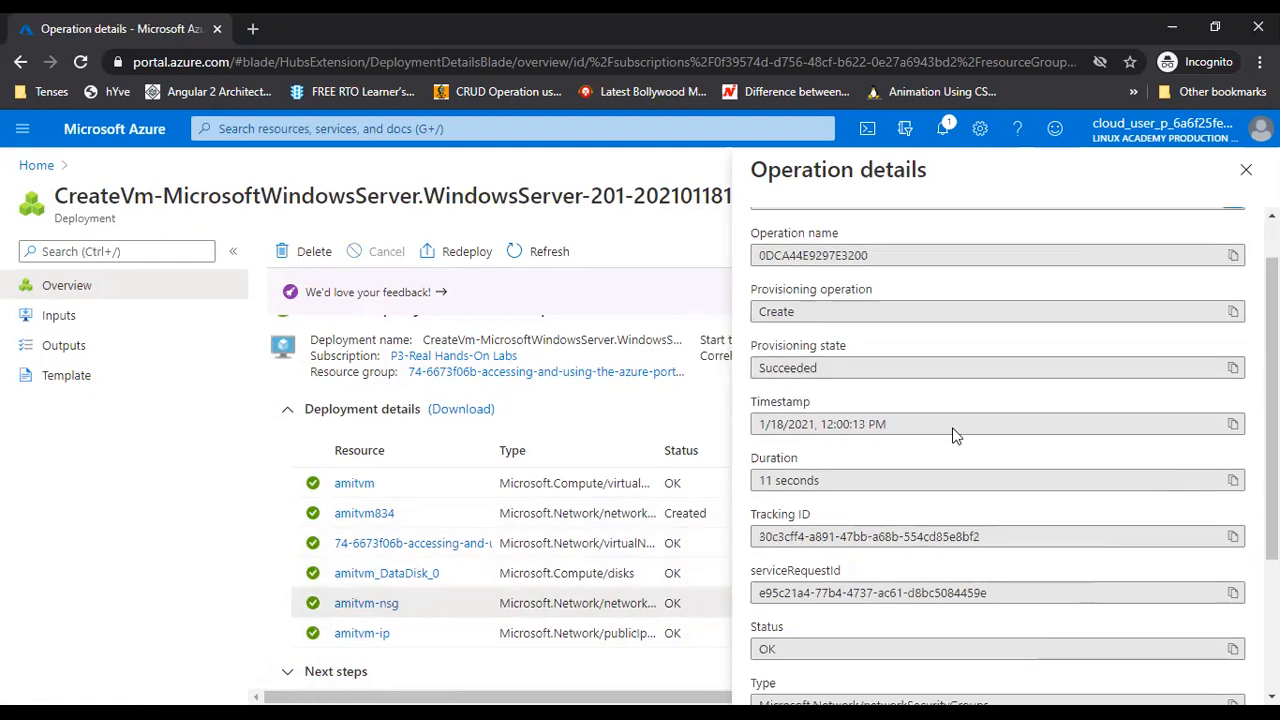
pyautogui.scroll(5, 955, 466)
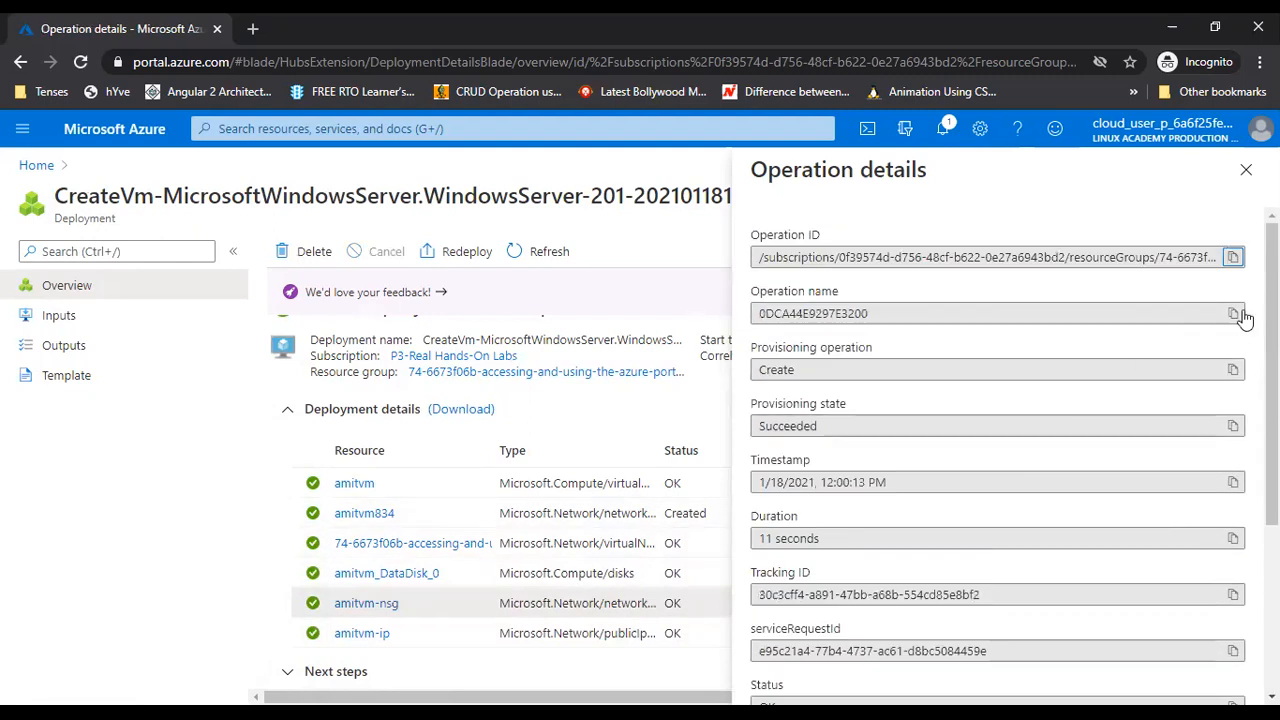
pyautogui.click(1246, 170)
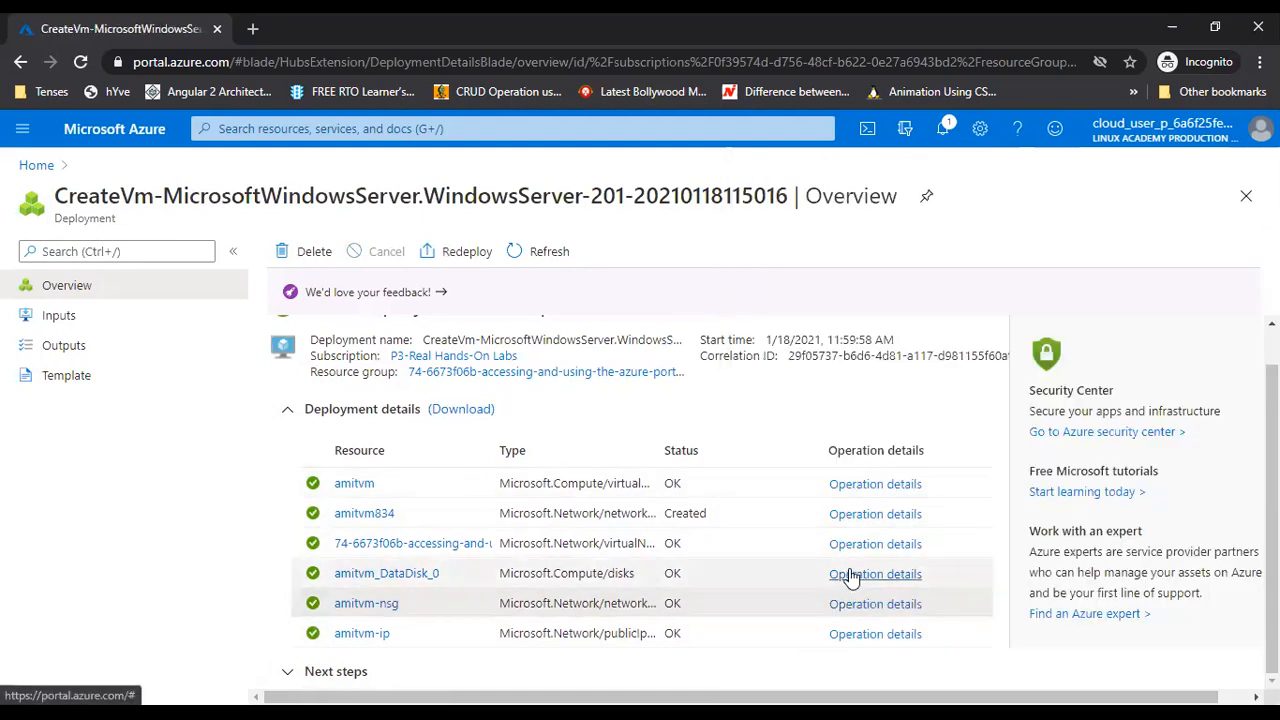
# Check amitvm_DataDisk_0's operation duration, then collapse the deployed resources list
pyautogui.click(849, 575)
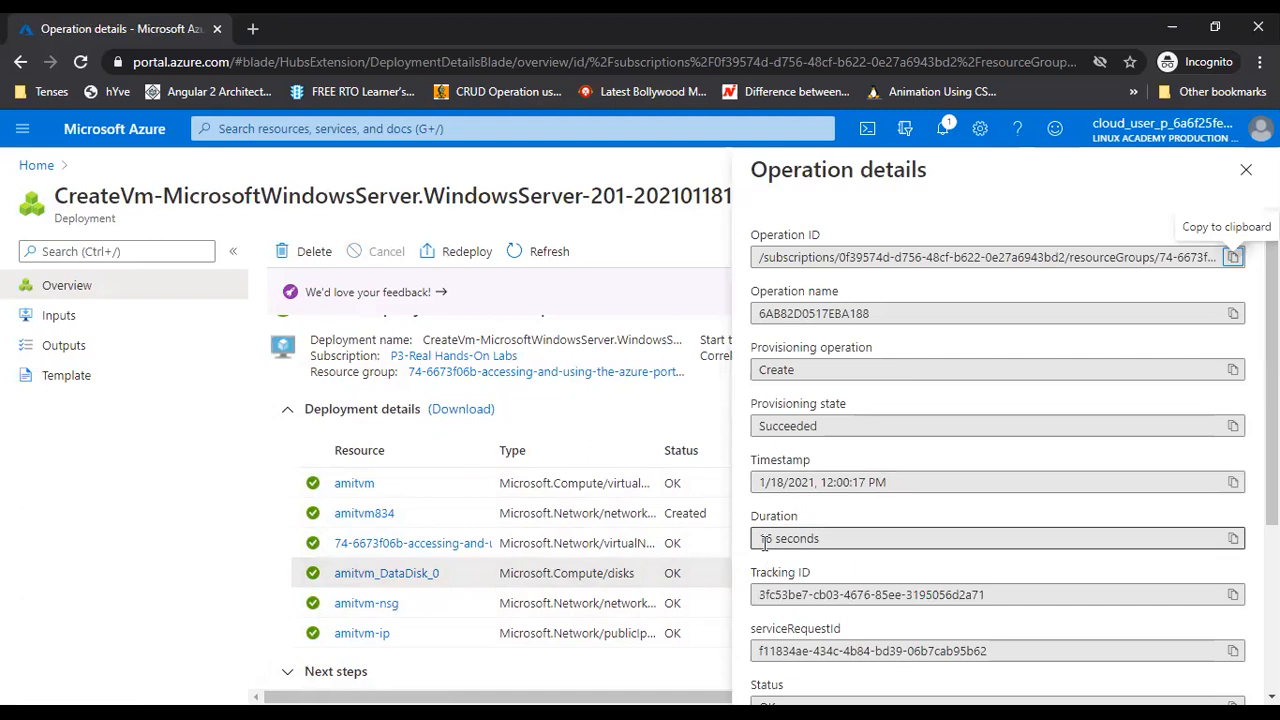
pyautogui.moveTo(765, 545); pyautogui.dragTo(818, 538)
pyautogui.click(1246, 170)
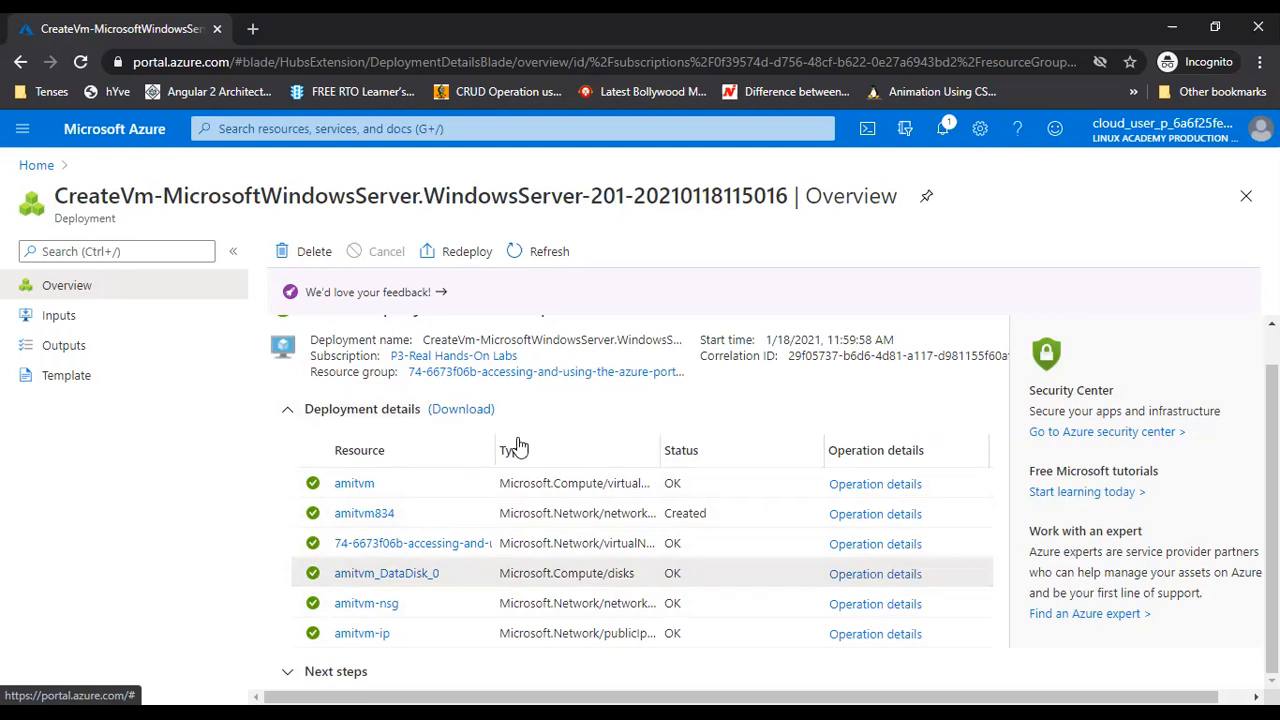
pyautogui.click(290, 410)
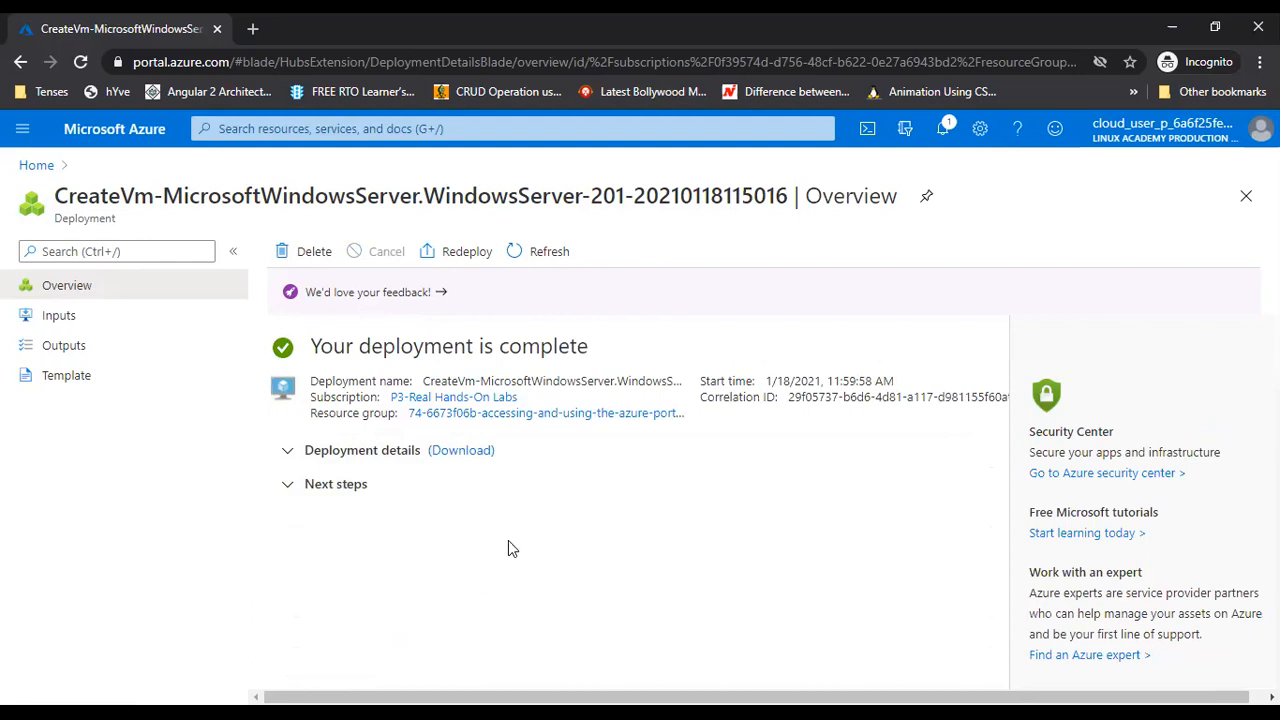
# Go from Next steps to the amitvm VM overview, running with its Billing, Environment and CreateBy tags
pyautogui.click(328, 488)
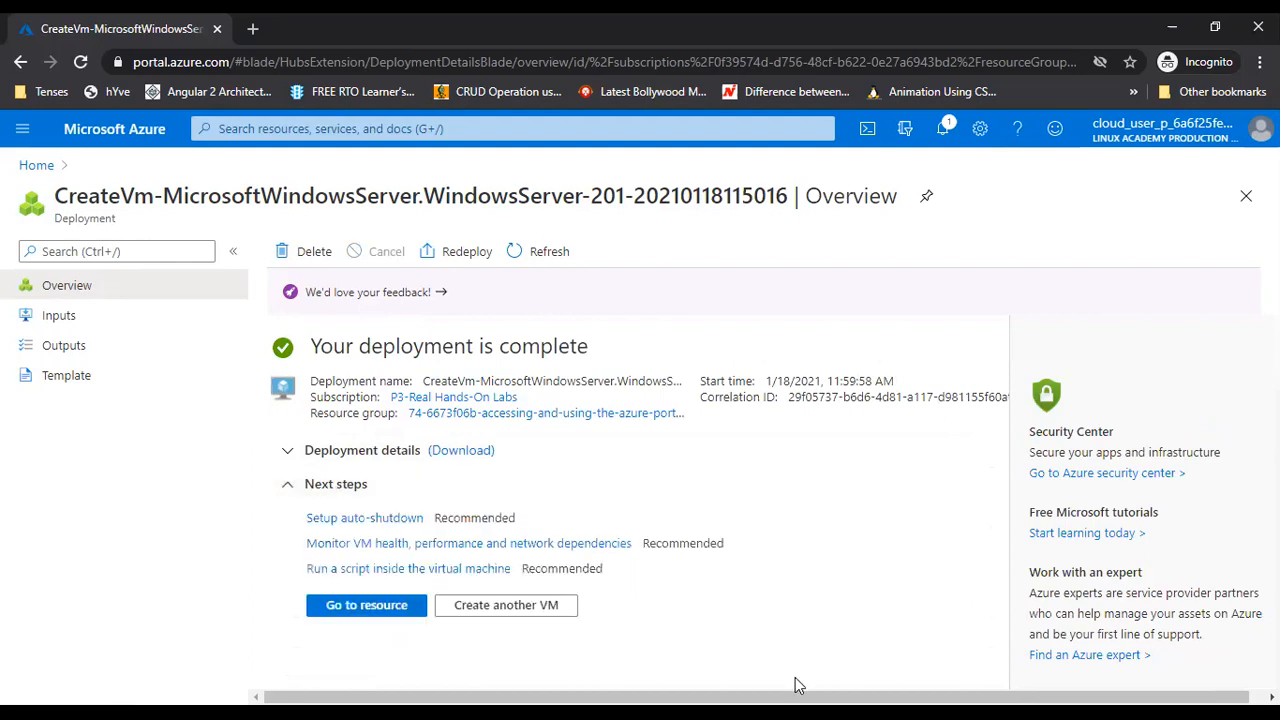
pyautogui.click(368, 614)
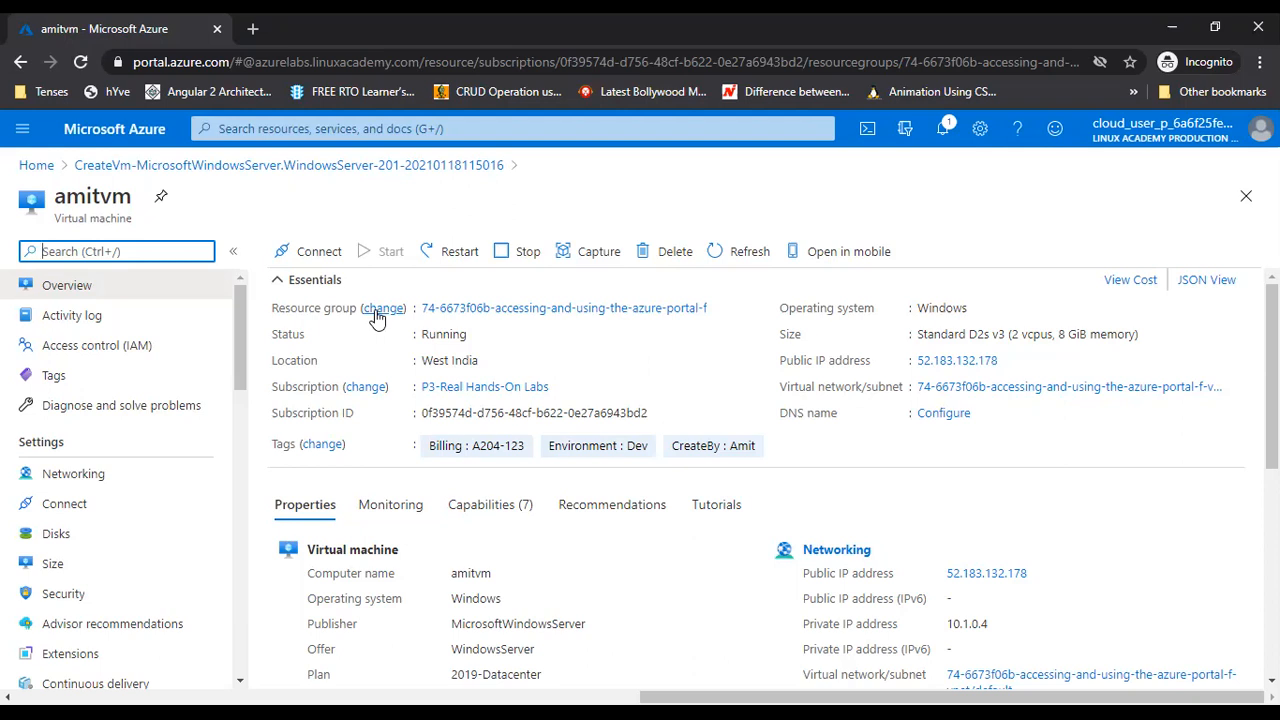
pyautogui.doubleClick(930, 309)
pyautogui.doubleClick(446, 336)
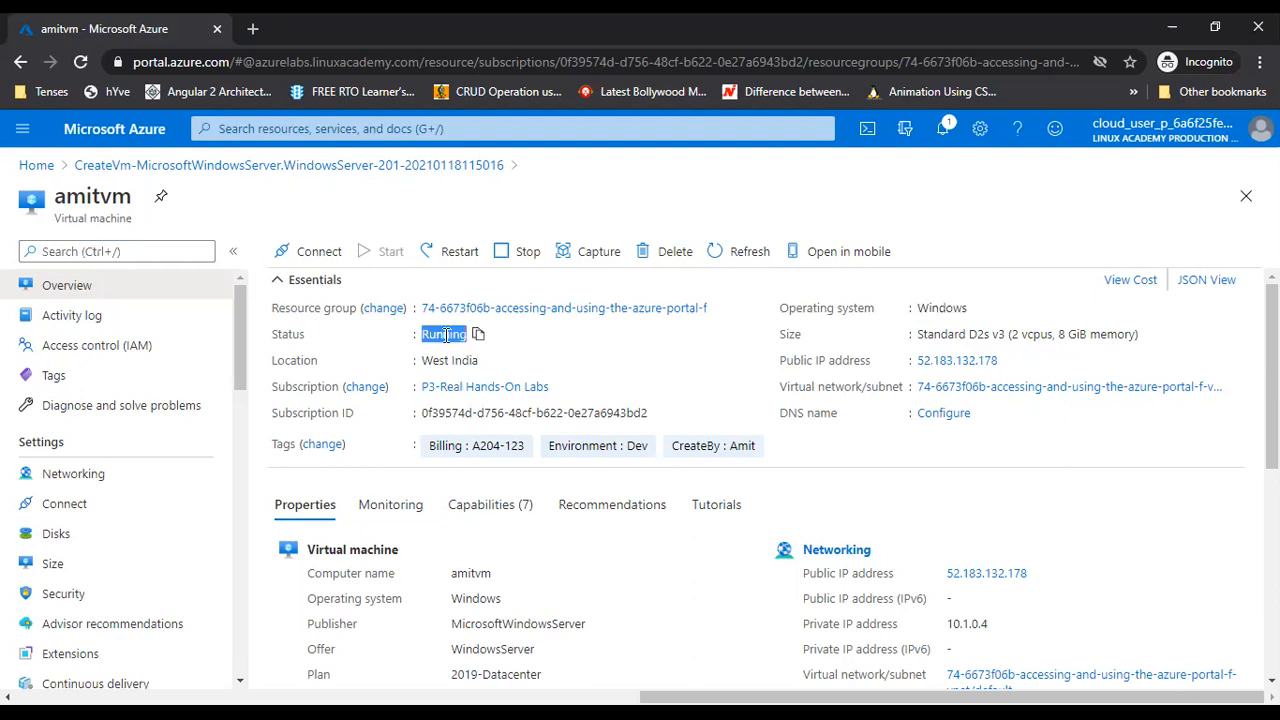
pyautogui.moveTo(421, 361); pyautogui.dragTo(484, 368)
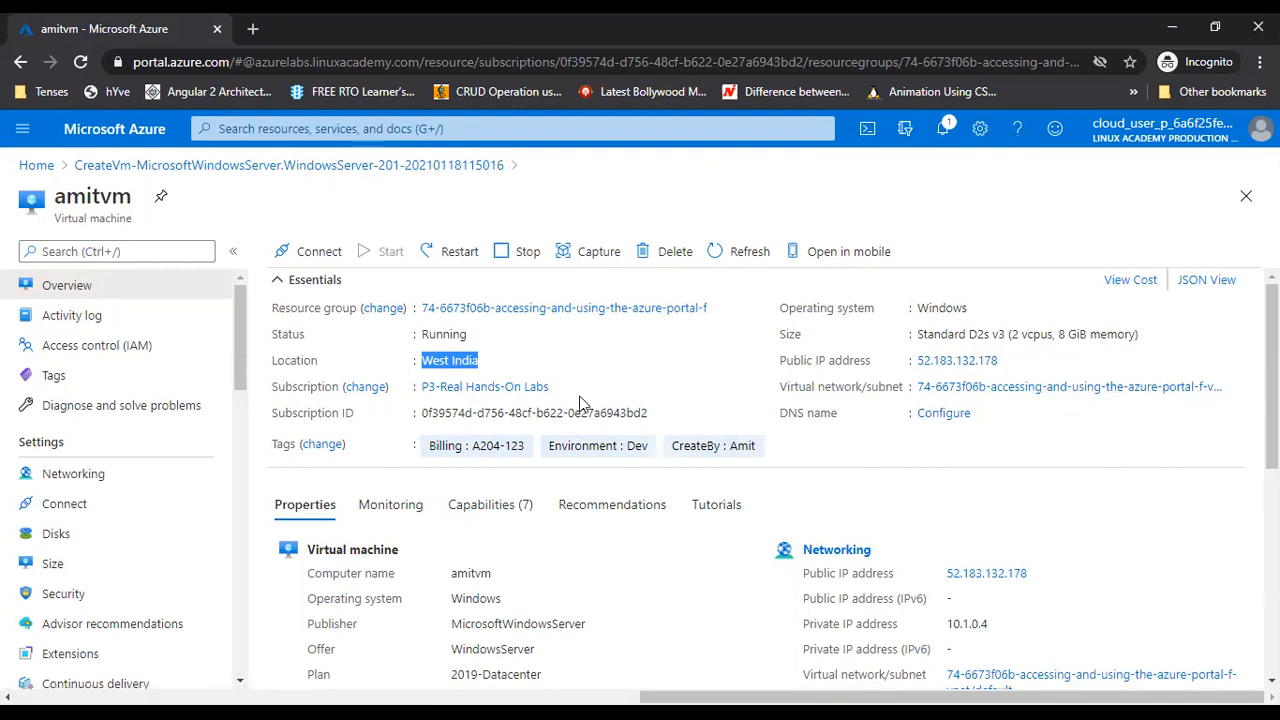
pyautogui.scroll(-2, 594, 488)
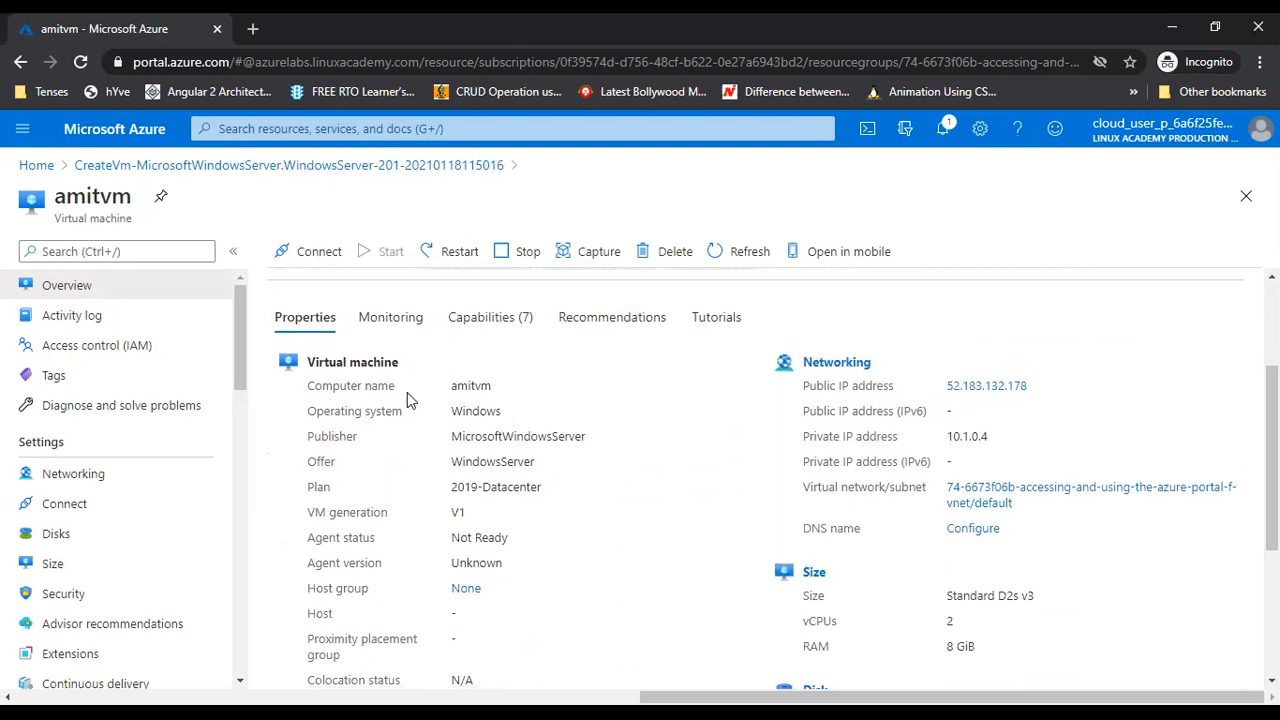
pyautogui.doubleClick(465, 385)
pyautogui.doubleClick(476, 411)
pyautogui.click(482, 434)
pyautogui.scroll(-1, 484, 607)
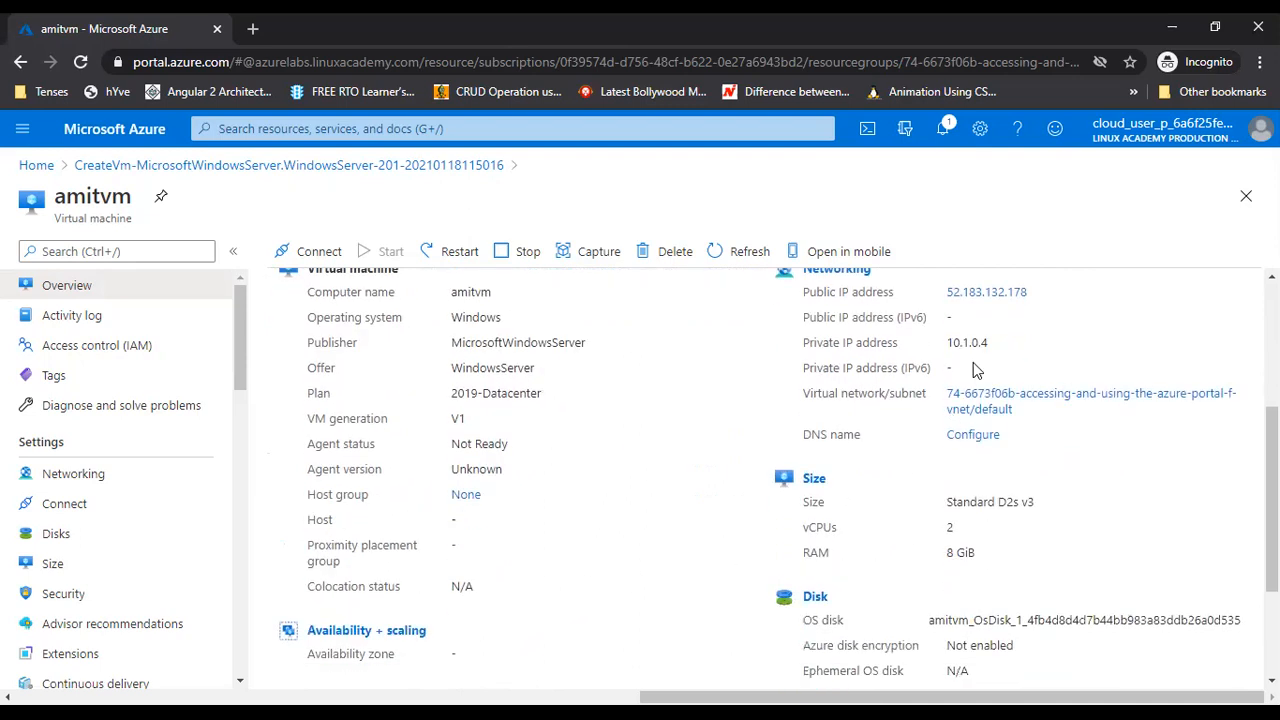
pyautogui.scroll(1, 975, 370)
pyautogui.moveTo(946, 437); pyautogui.dragTo(989, 439)
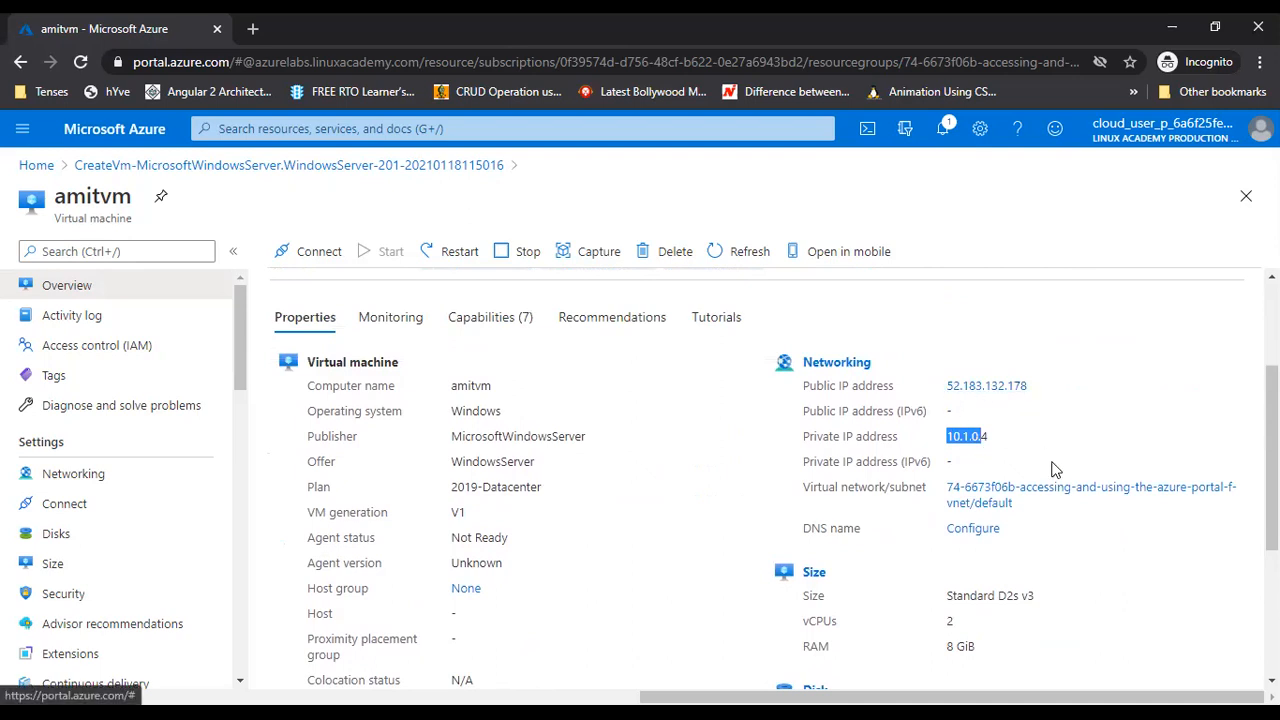
pyautogui.scroll(-1, 1000, 490)
pyautogui.scroll(-1, 1002, 542)
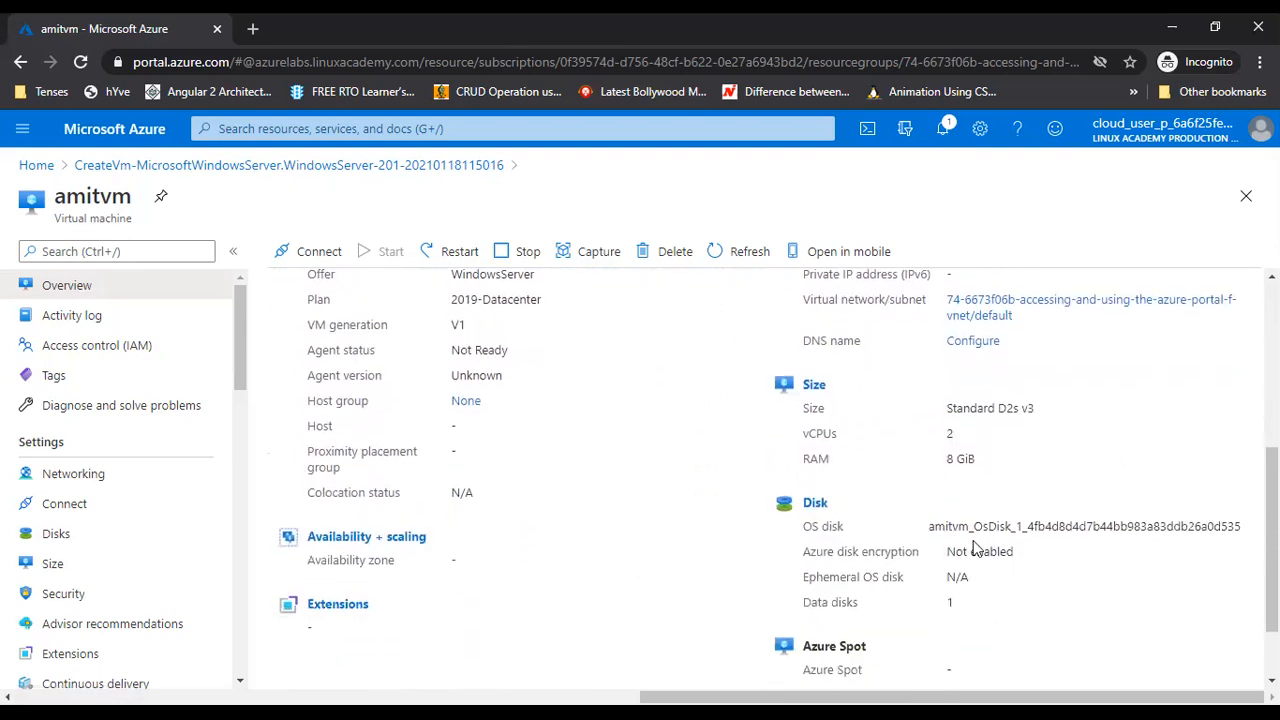
pyautogui.scroll(-1, 1048, 574)
pyautogui.scroll(1, 547, 540)
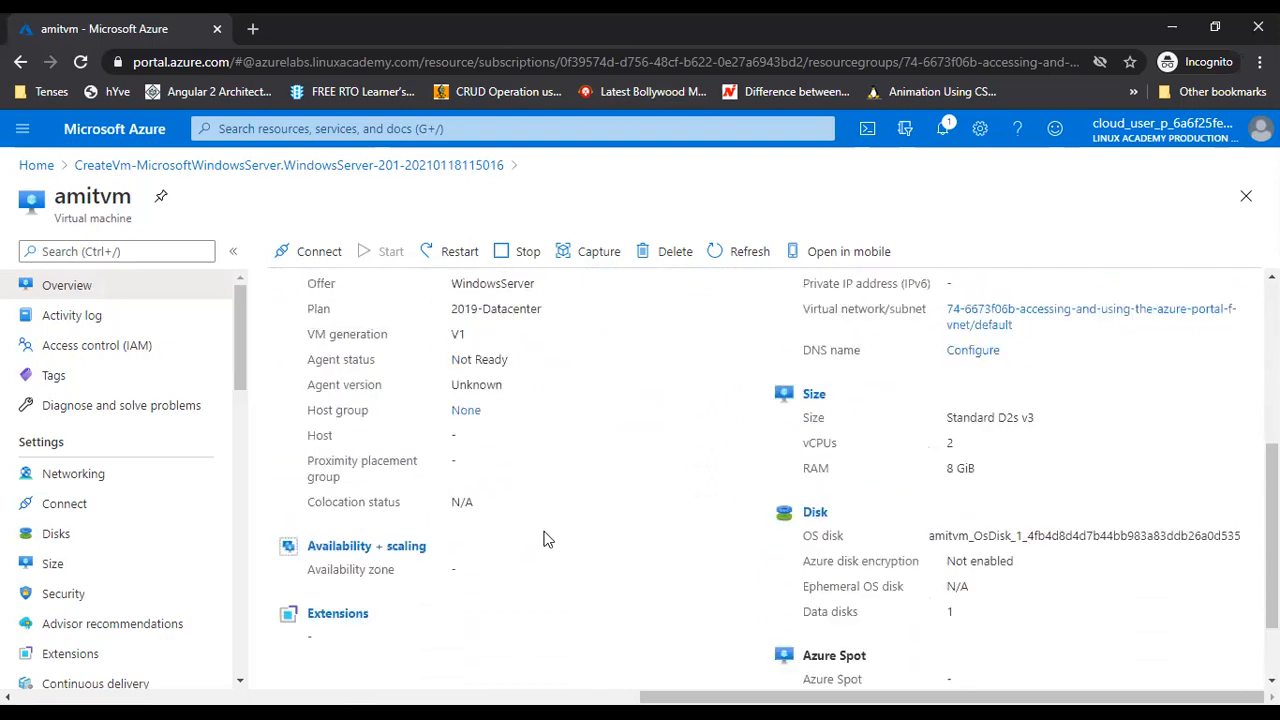
pyautogui.scroll(4, 547, 540)
# Review amitvm's Monitoring key metric charts
pyautogui.click(379, 510)
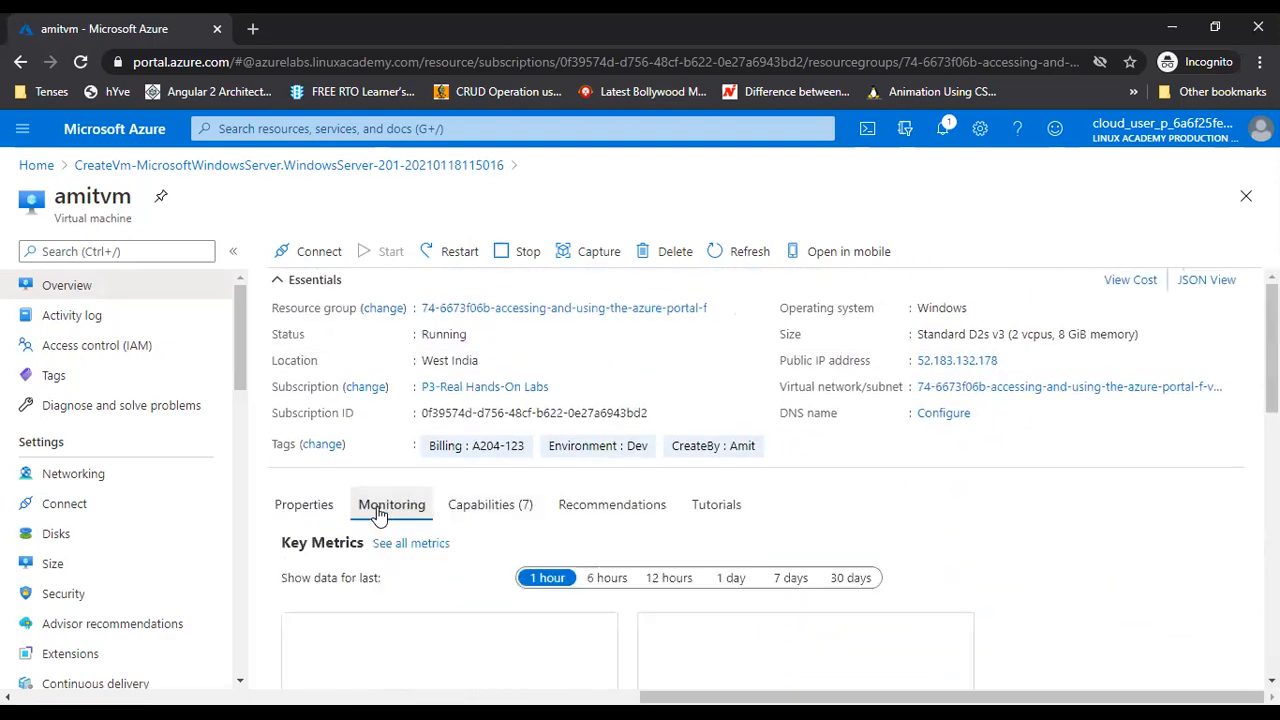
pyautogui.scroll(-2, 1080, 591)
pyautogui.scroll(-2, 1077, 588)
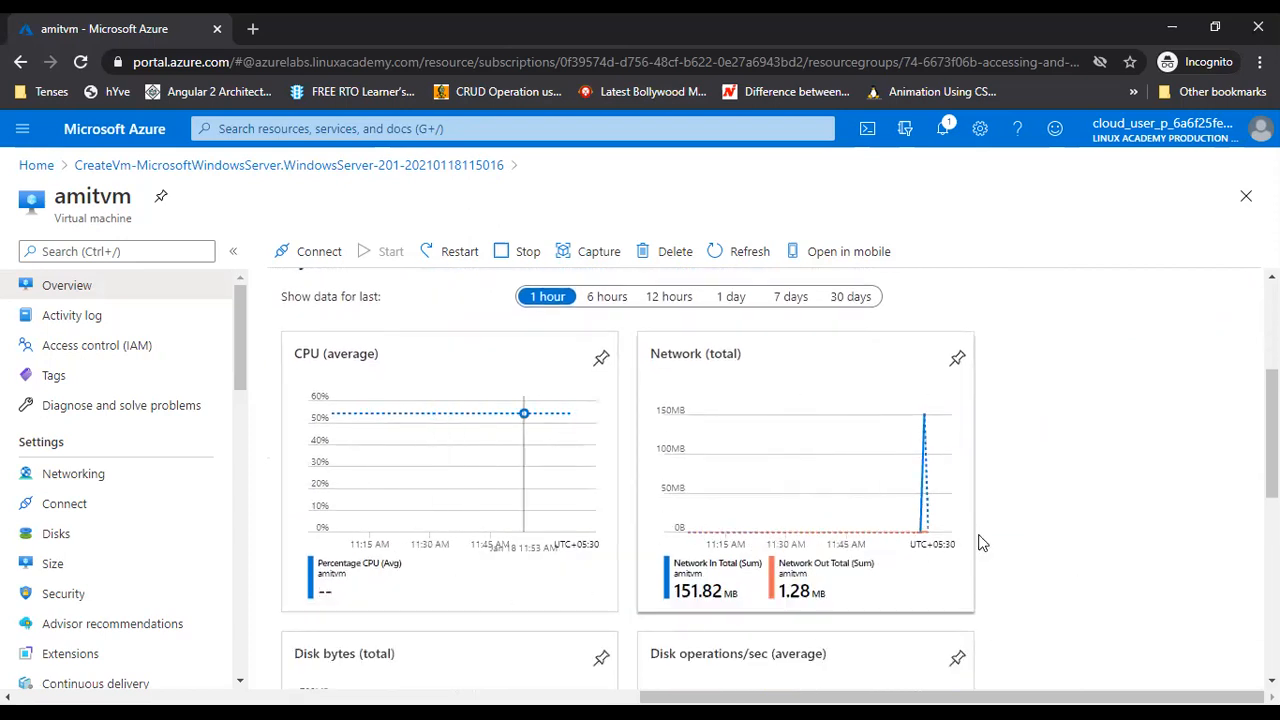
pyautogui.scroll(-3, 1209, 580)
pyautogui.scroll(-1, 600, 605)
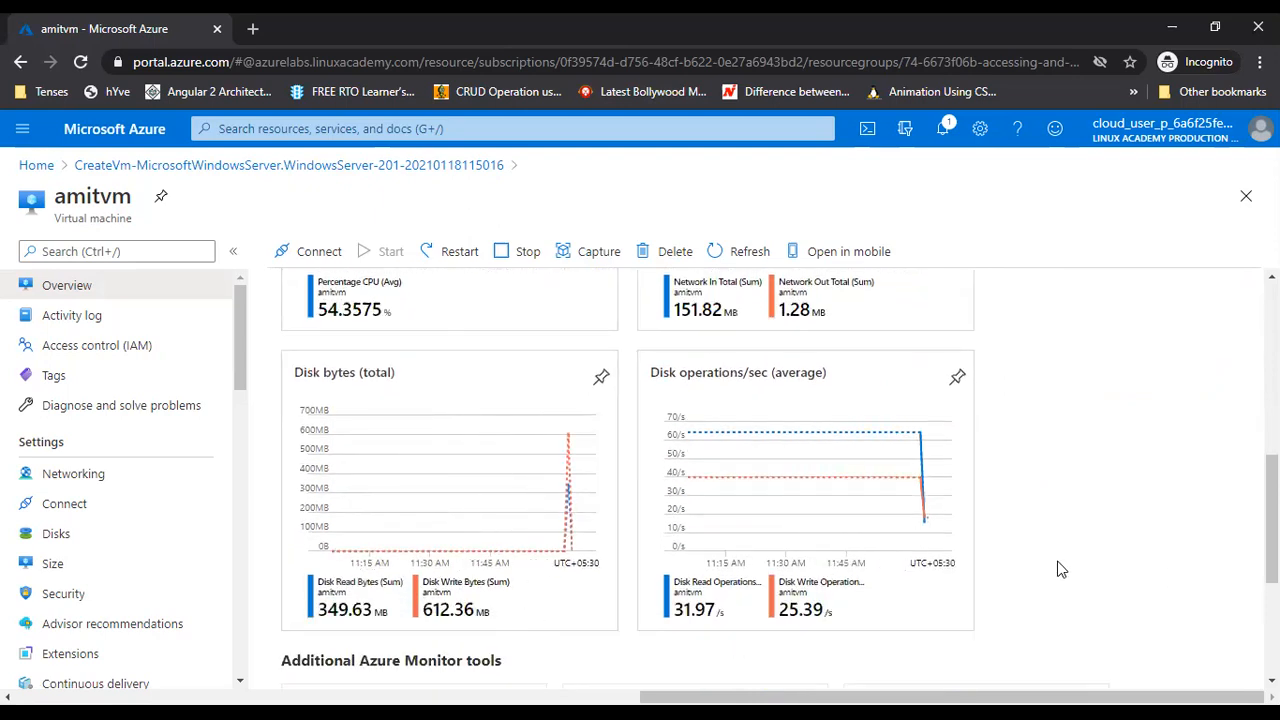
pyautogui.scroll(5, 1061, 569)
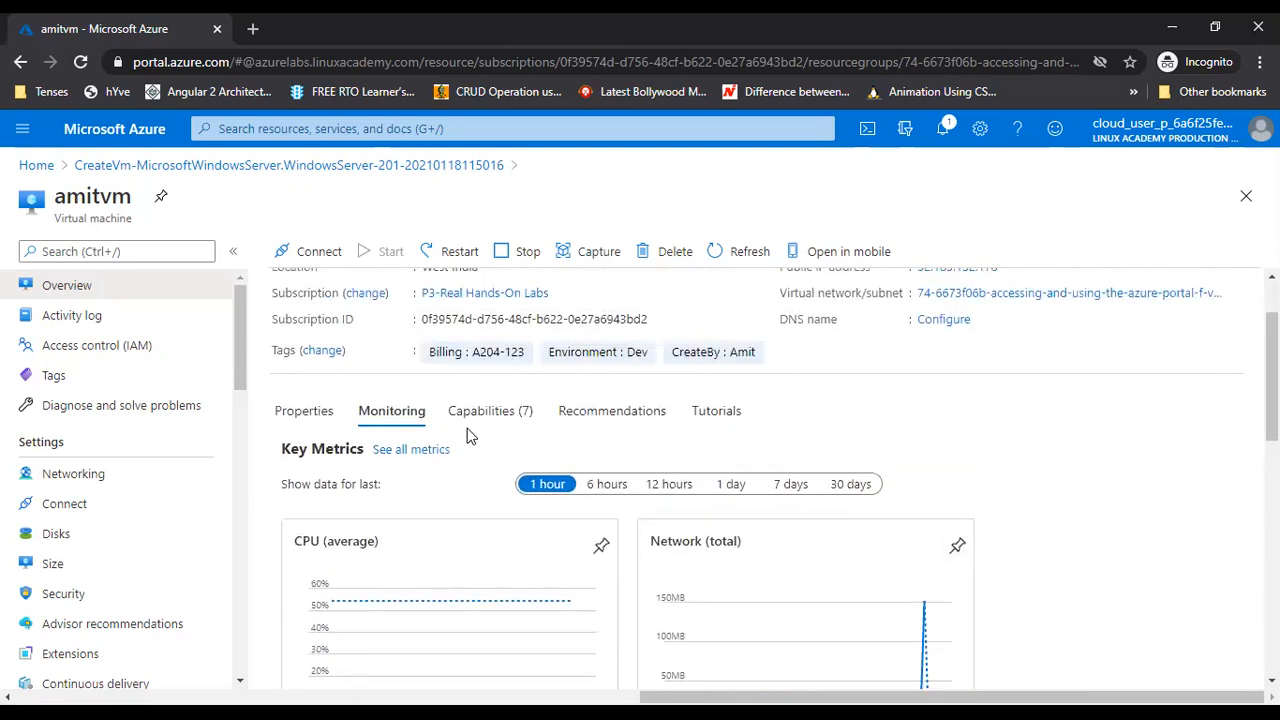
# Browse the Capabilities, Recommendations and Tutorials sections, then refresh the overview
pyautogui.click(479, 418)
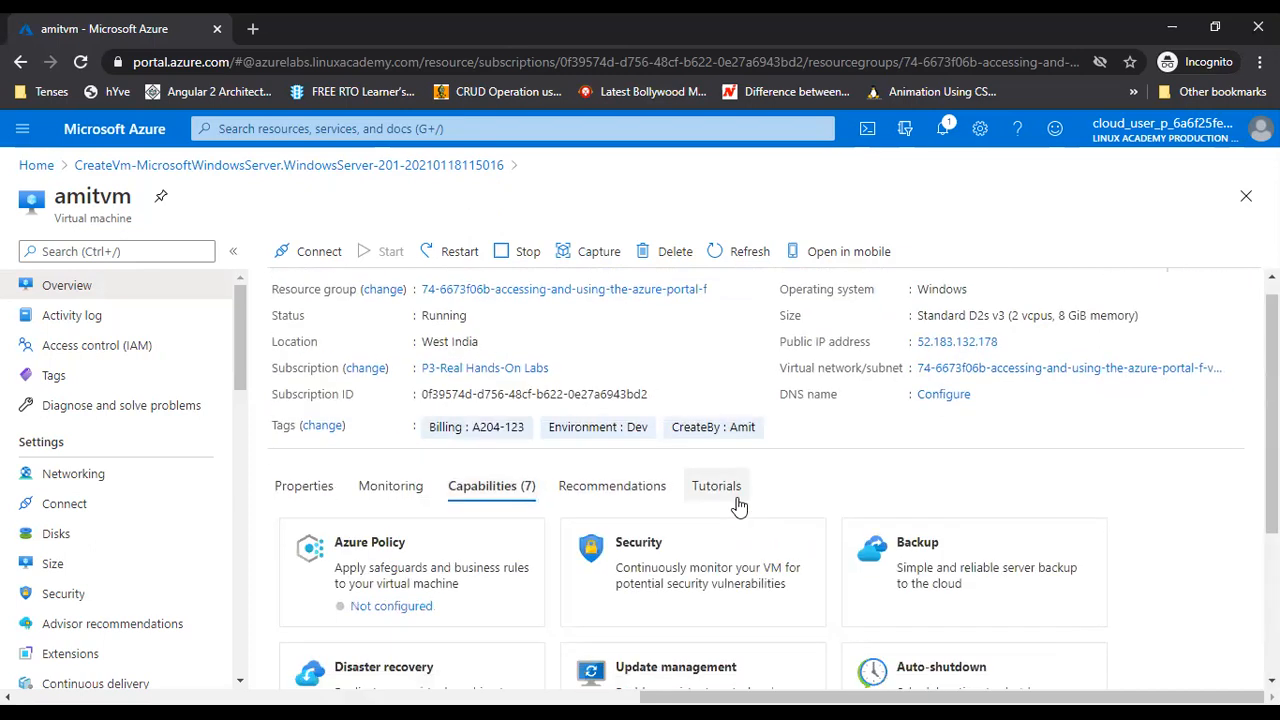
pyautogui.scroll(-1, 720, 508)
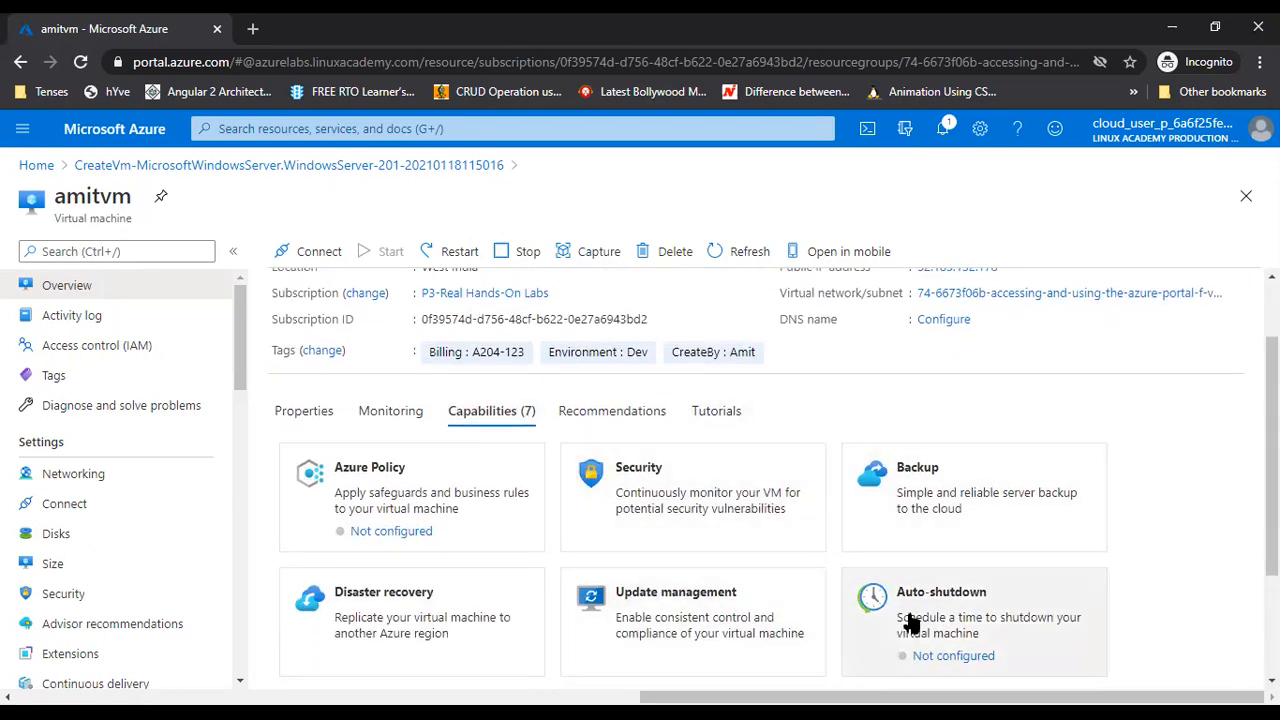
pyautogui.click(598, 420)
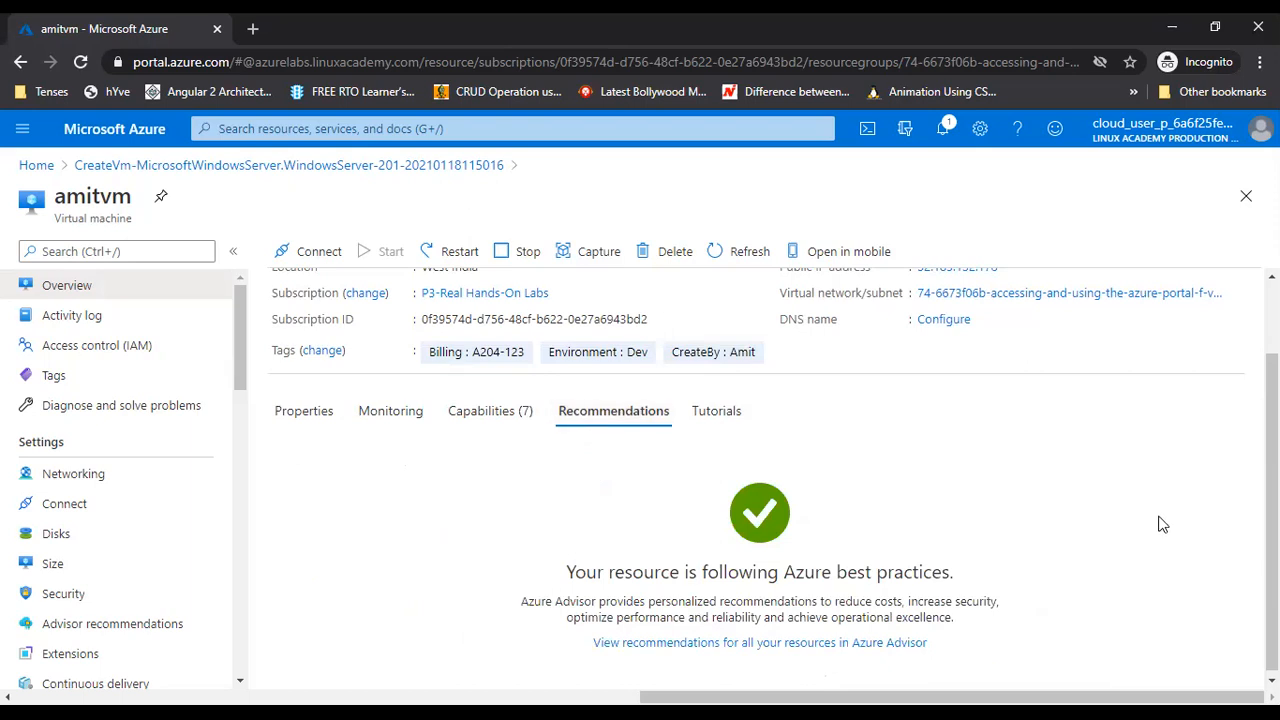
pyautogui.click(710, 414)
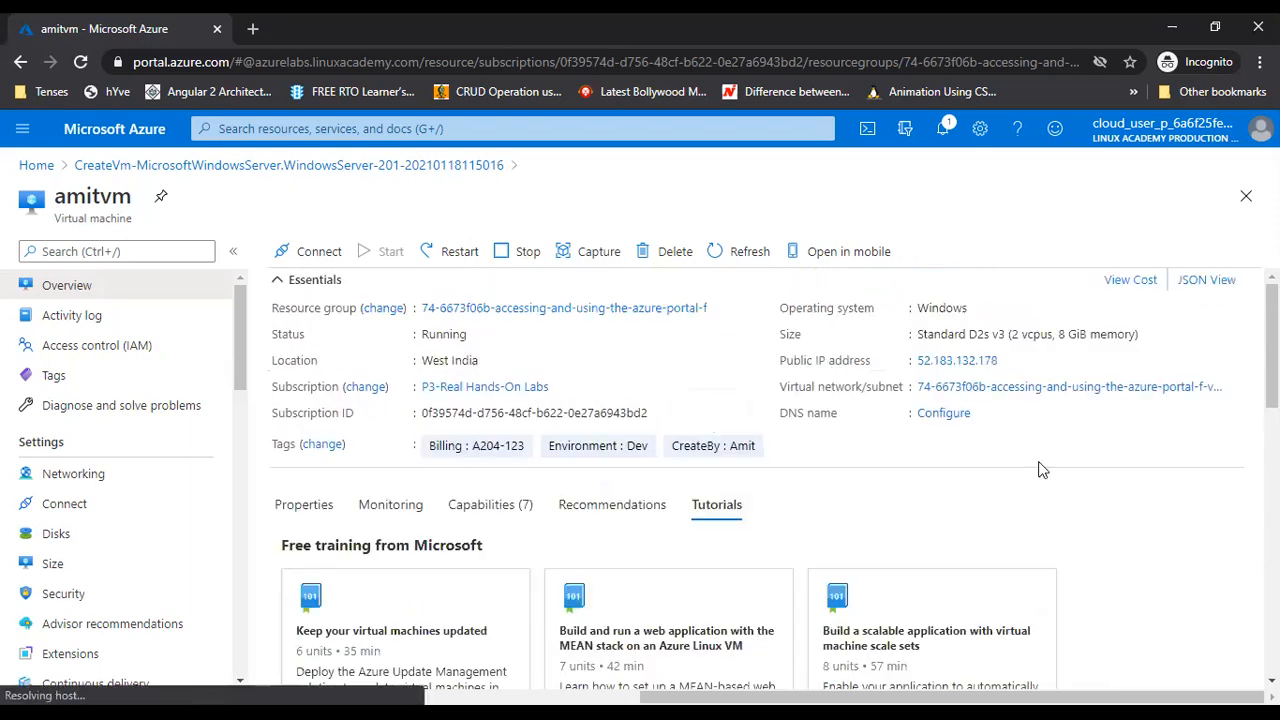
pyautogui.scroll(-2, 1191, 603)
pyautogui.scroll(2, 1191, 603)
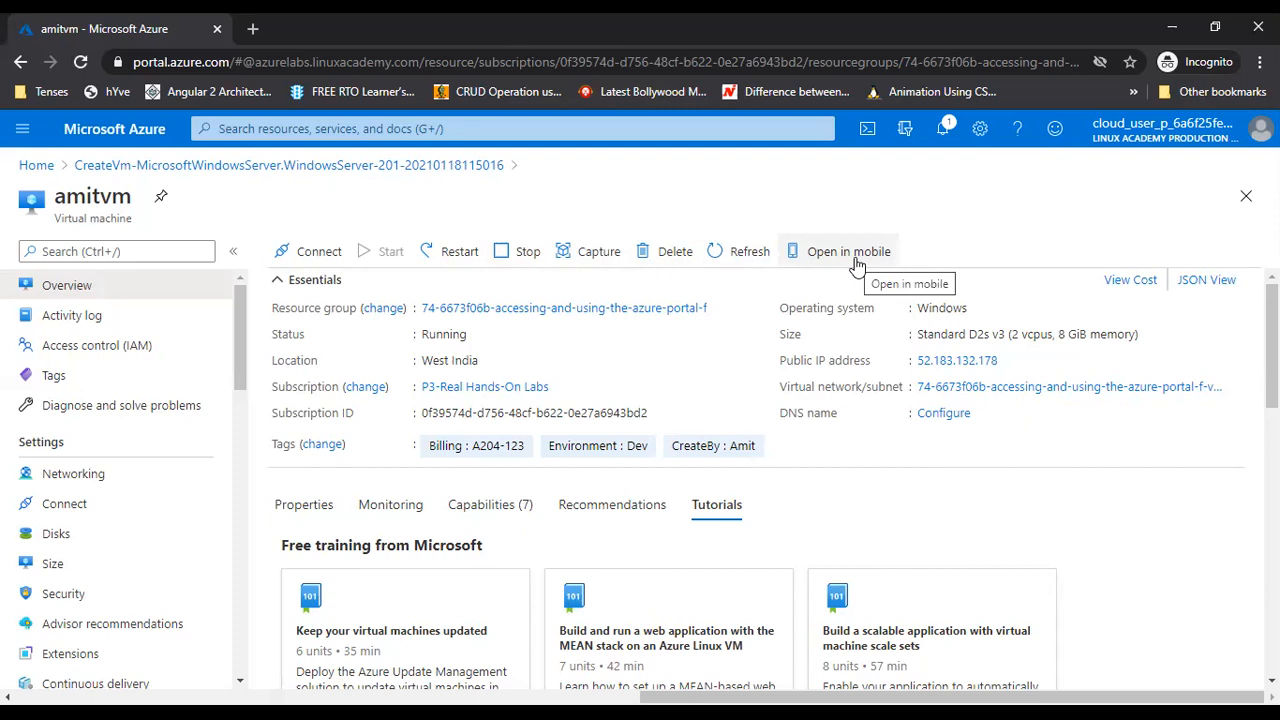
pyautogui.click(770, 258)
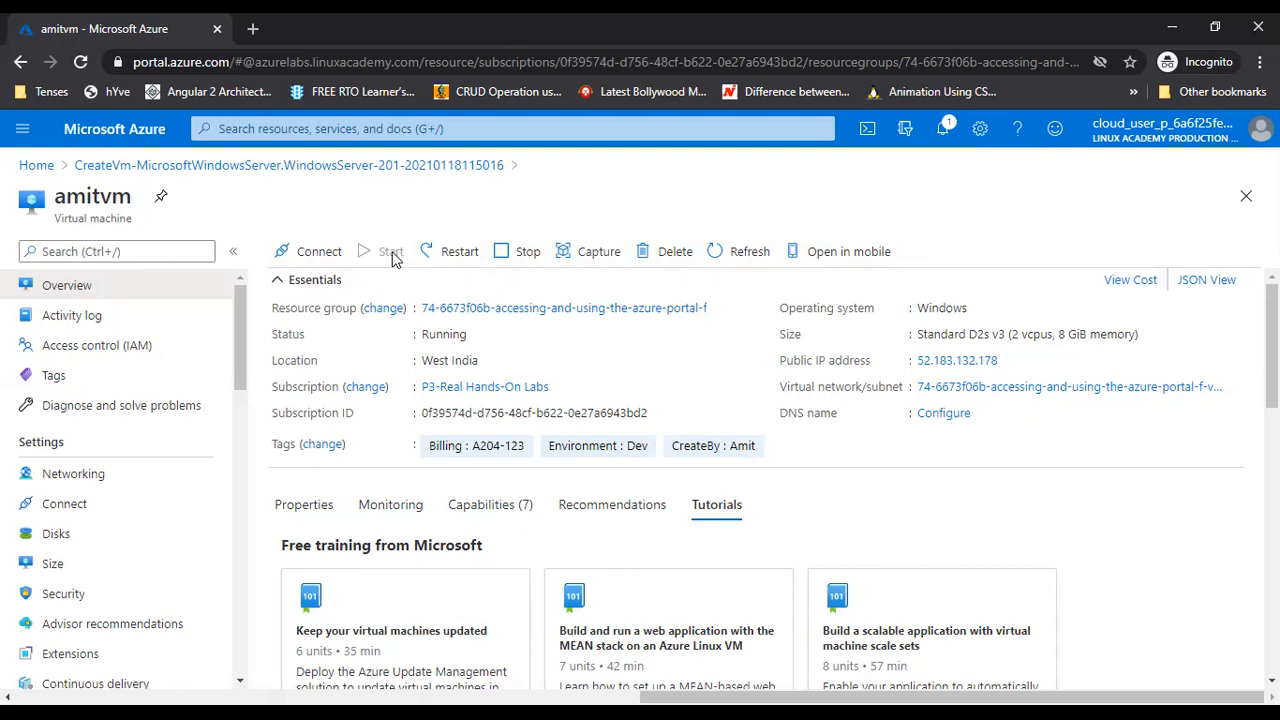
# Stop amitvm and refresh until its status reads Stopped (deallocated)
pyautogui.click(503, 251)
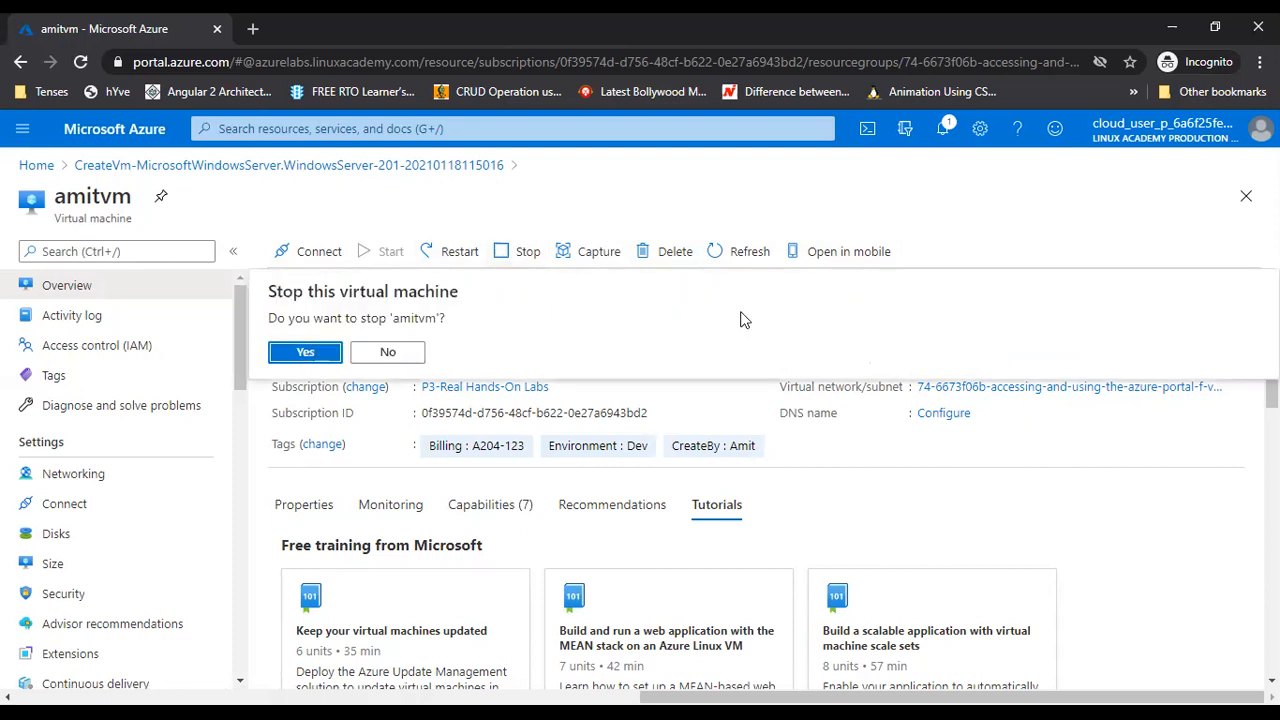
pyautogui.click(297, 356)
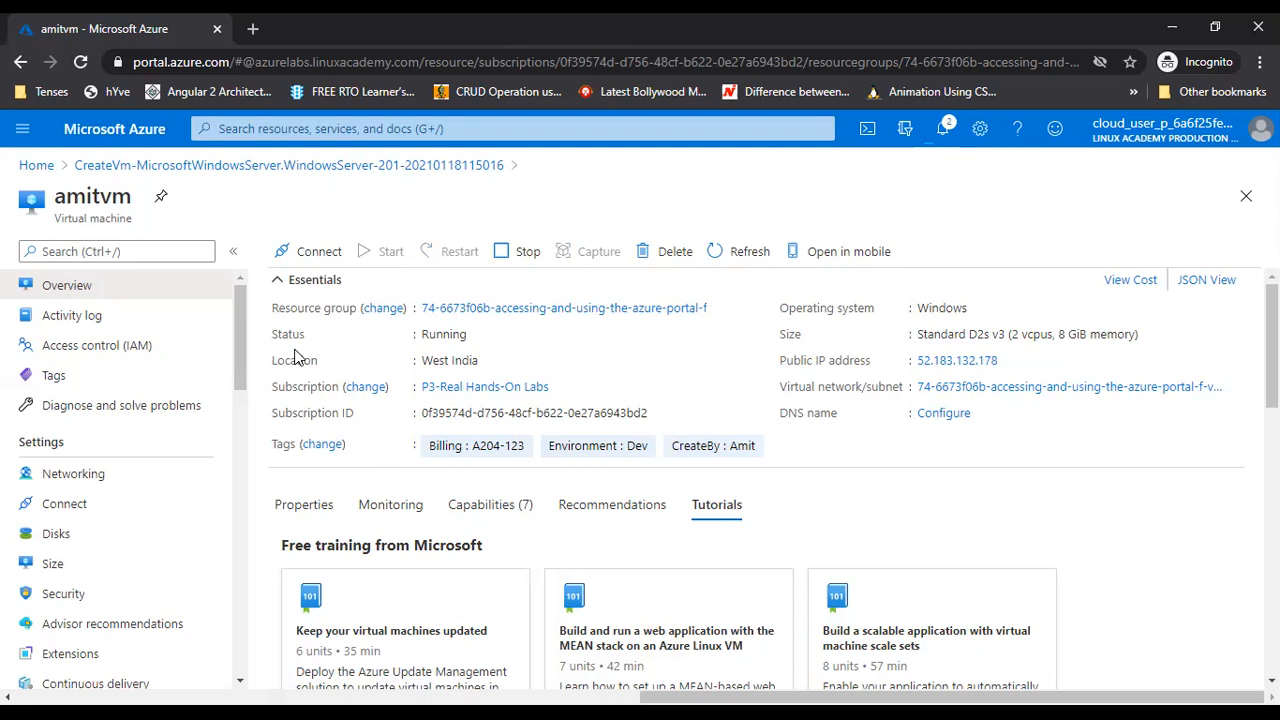
pyautogui.press('F5')
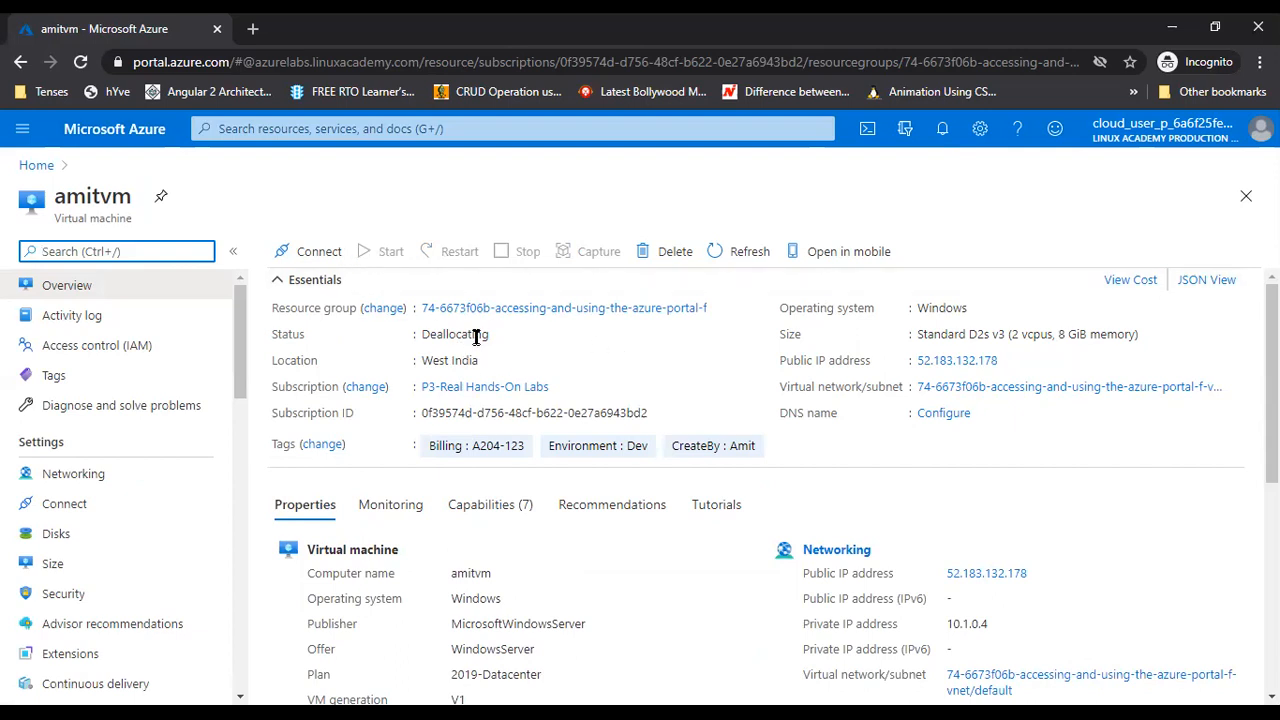
pyautogui.click(718, 260)
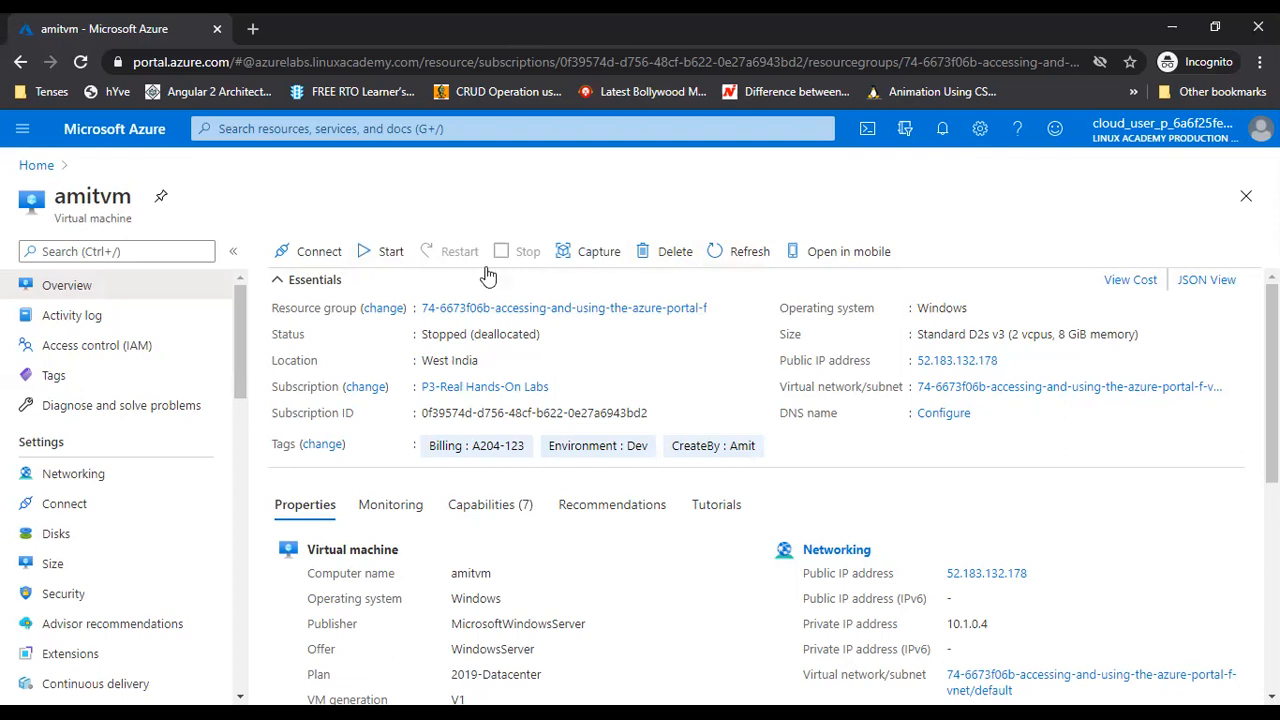
# Start amitvm again and refresh until its status shows Running
pyautogui.click(387, 257)
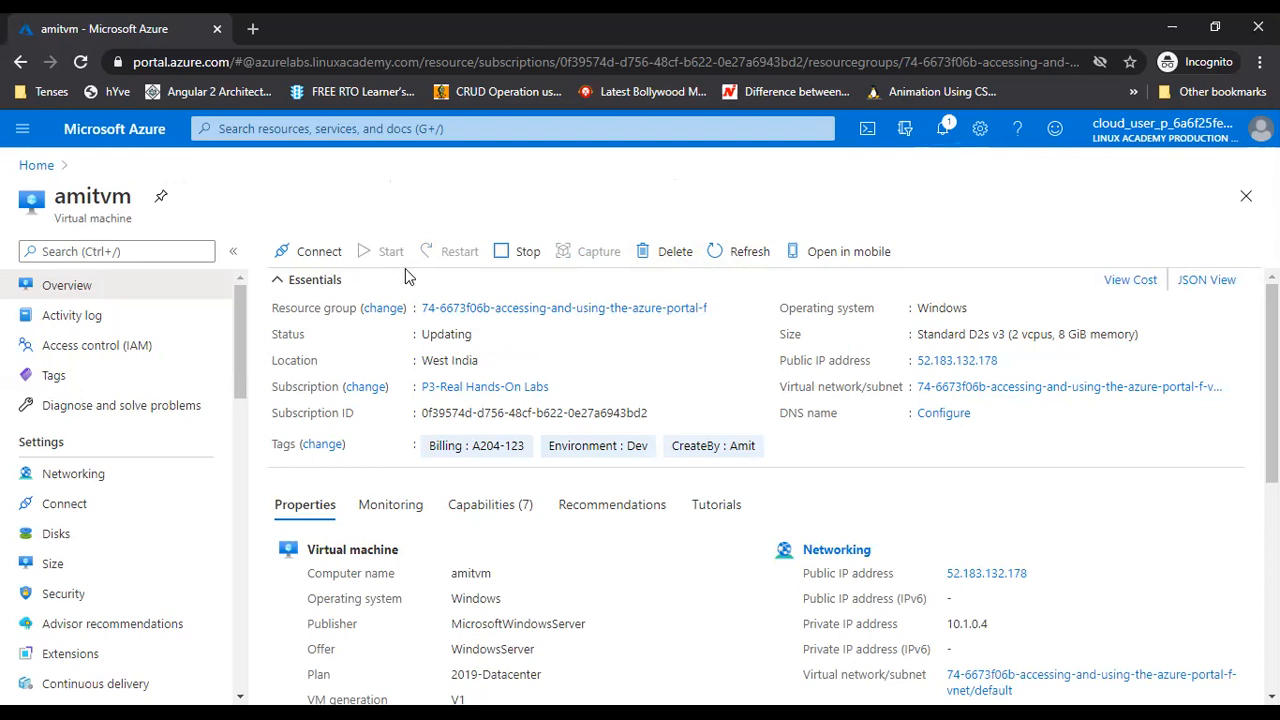
pyautogui.click(732, 258)
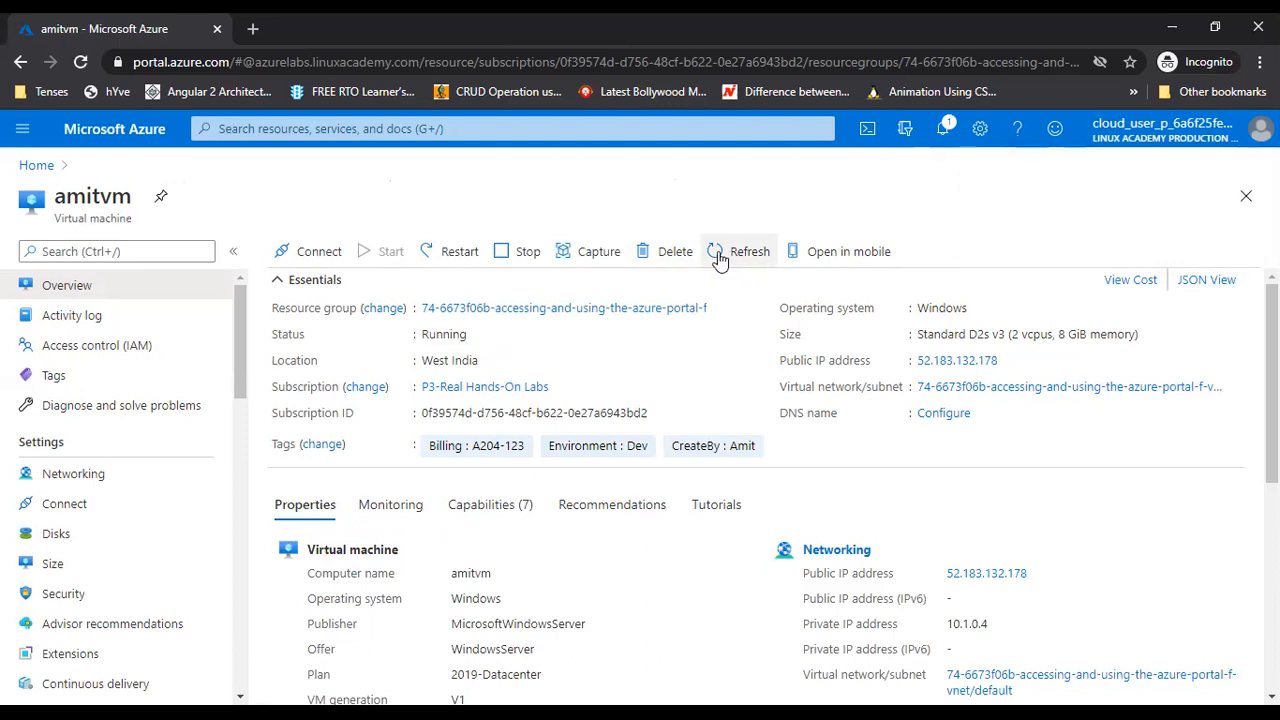
# Download amitvm's RDP file for its public IP on port 3389
pyautogui.click(309, 257)
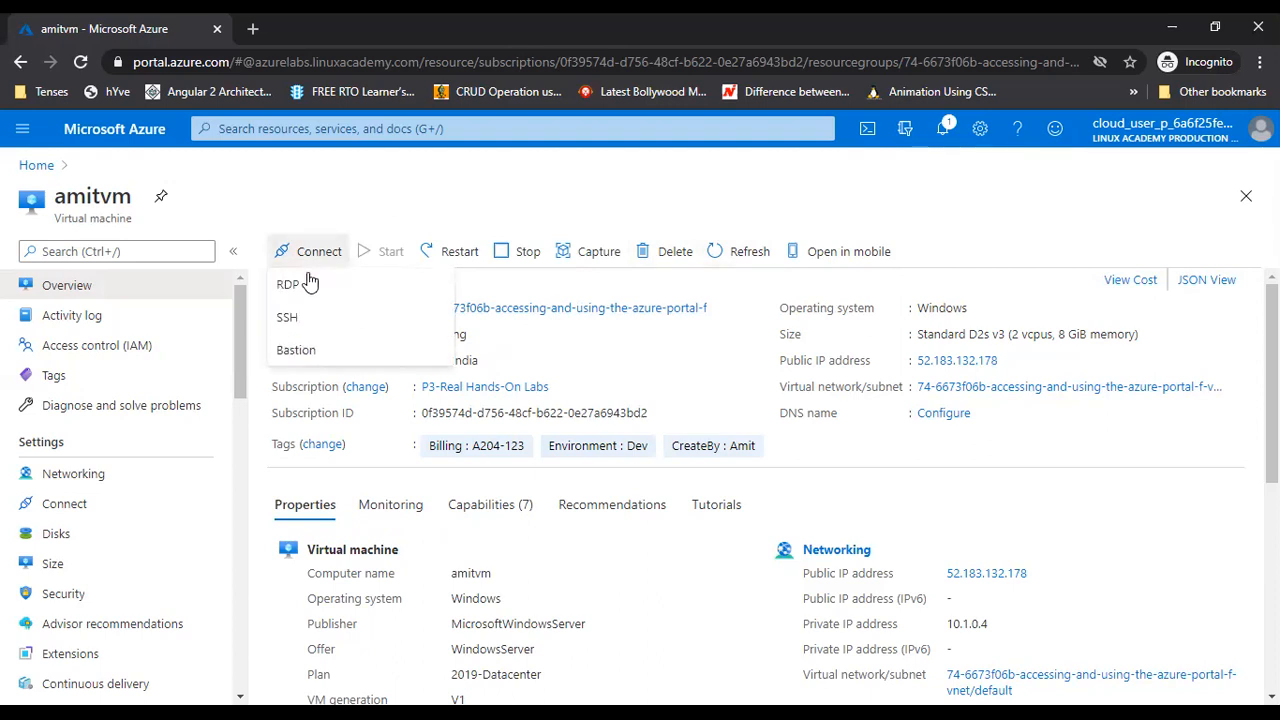
pyautogui.click(305, 286)
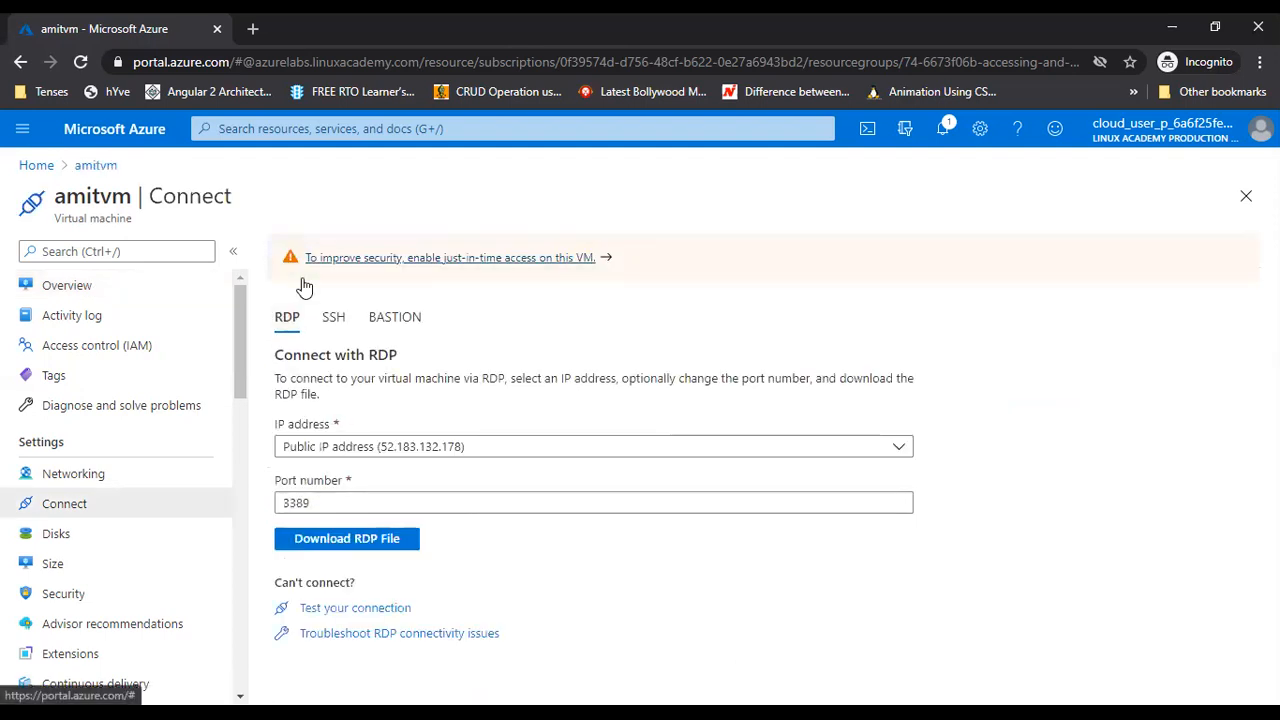
pyautogui.click(358, 548)
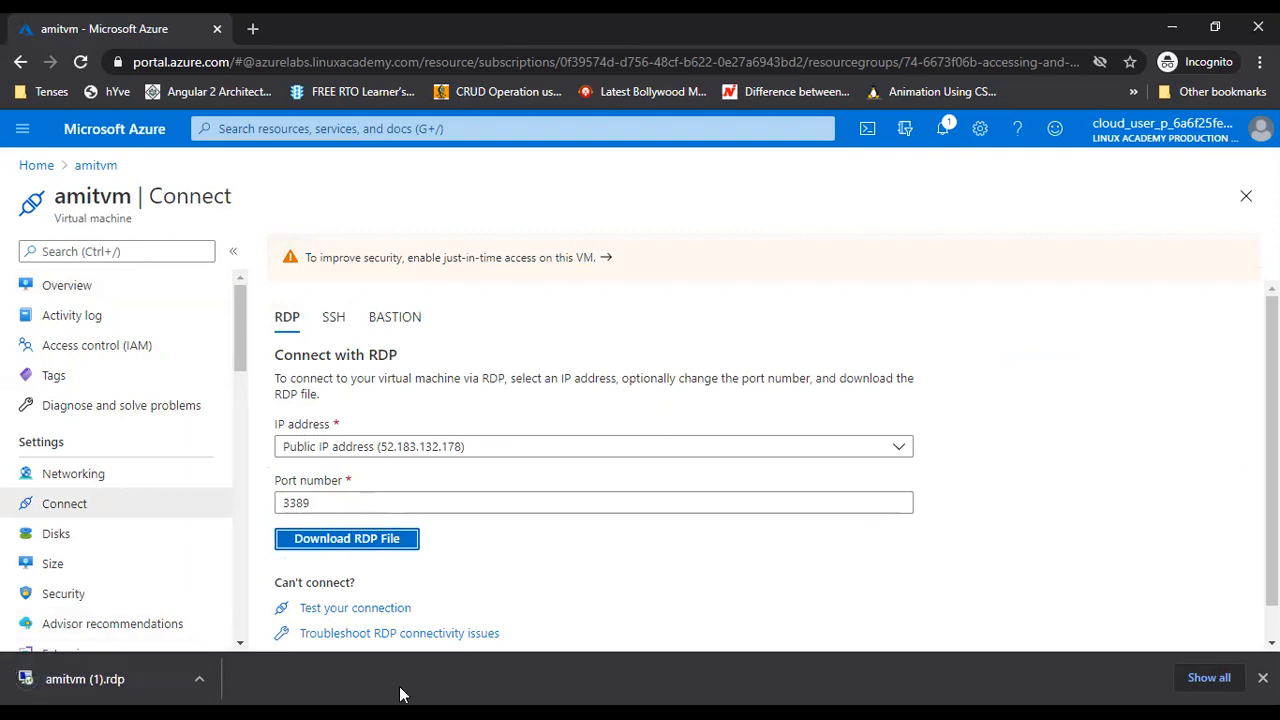
# Open amitvm (1).rdp and accept the unknown-publisher warning to connect on port 3389
pyautogui.click(137, 688)
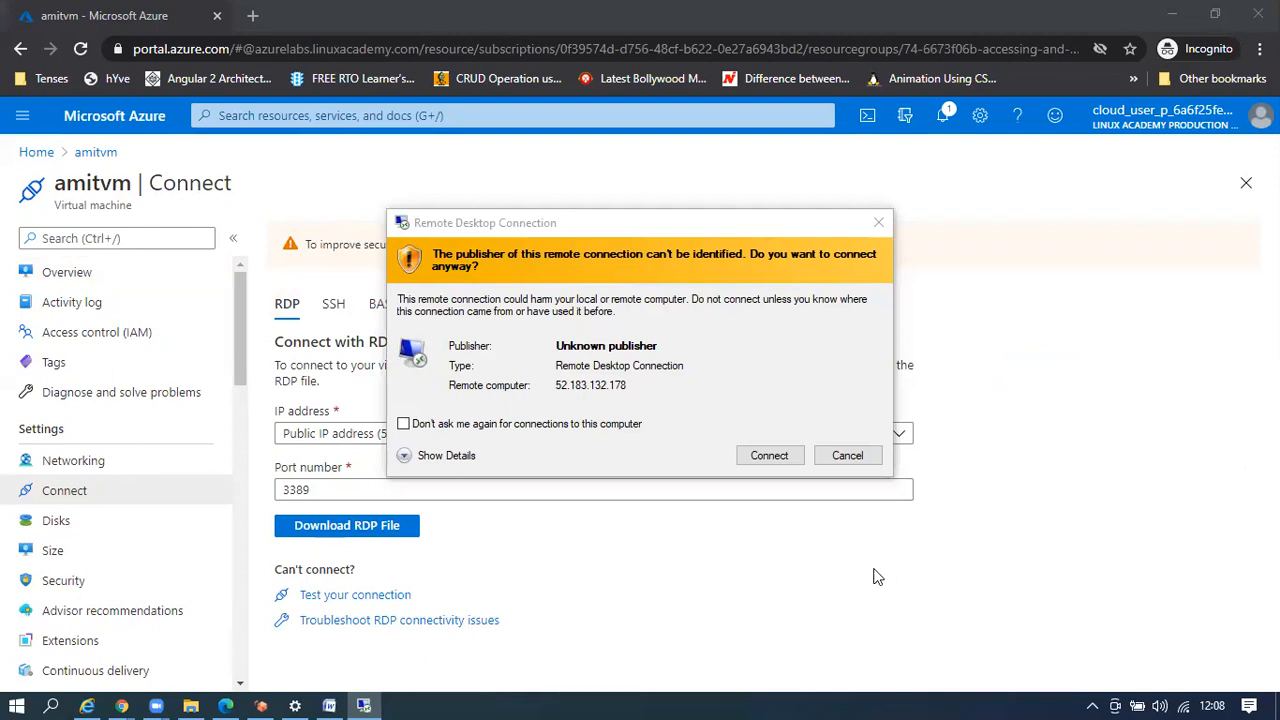
pyautogui.click(765, 458)
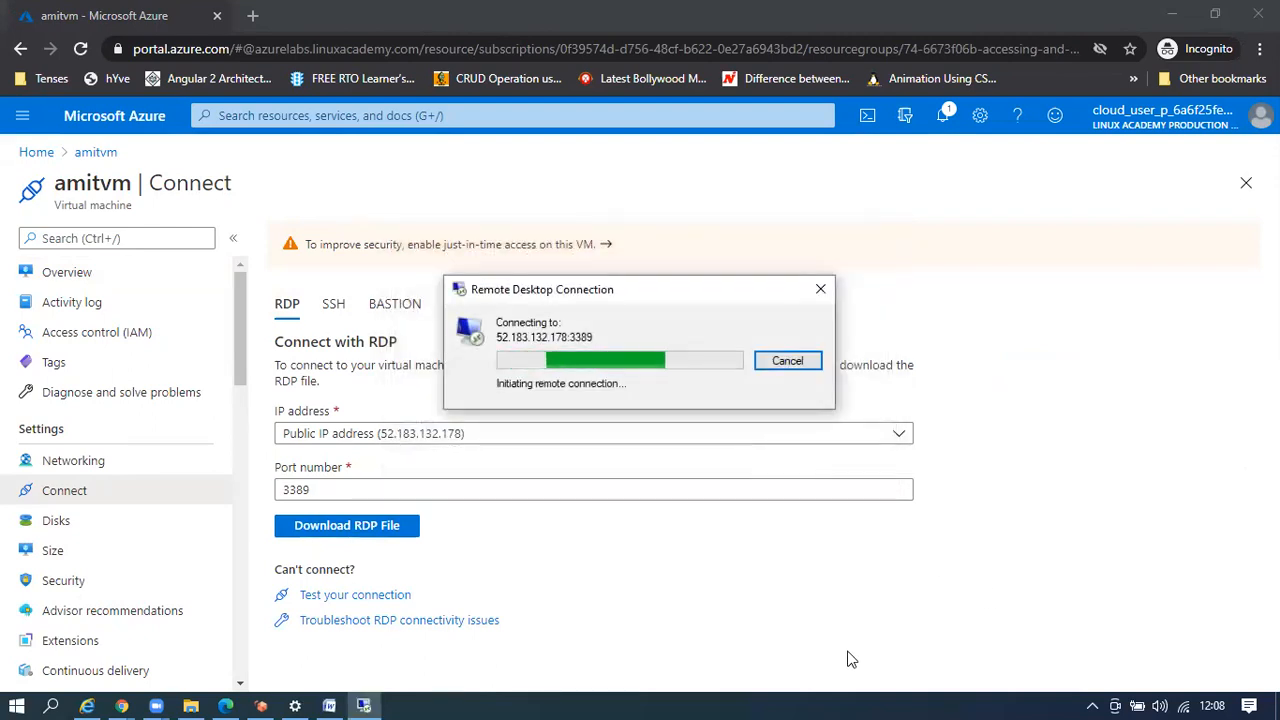
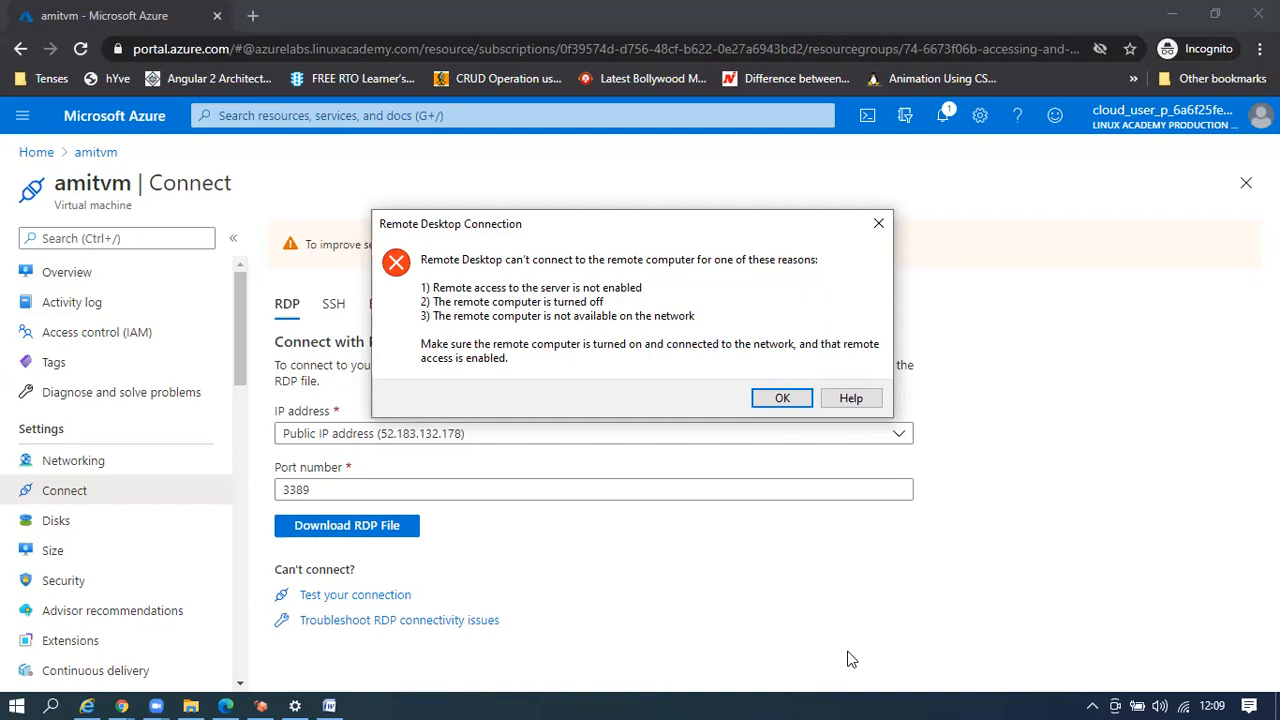
# Dismiss the Remote Desktop error and go back to the amitvm VM overview
pyautogui.click(778, 400)
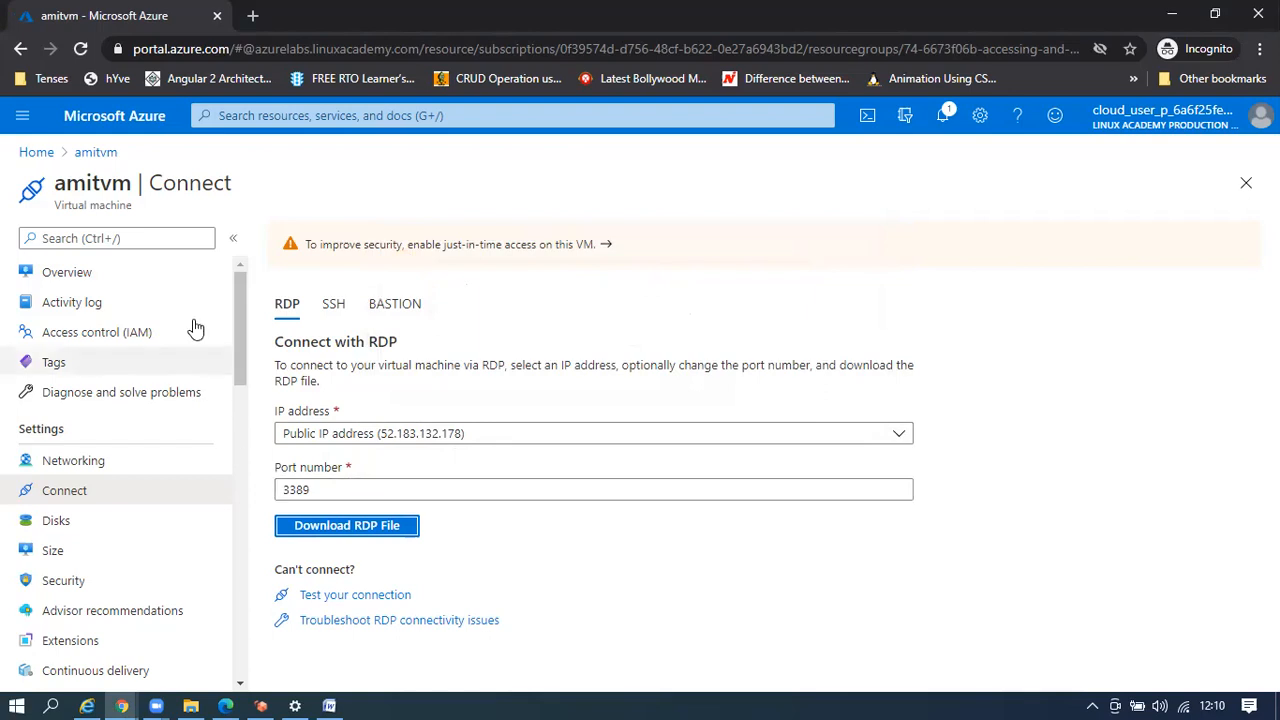
pyautogui.click(95, 152)
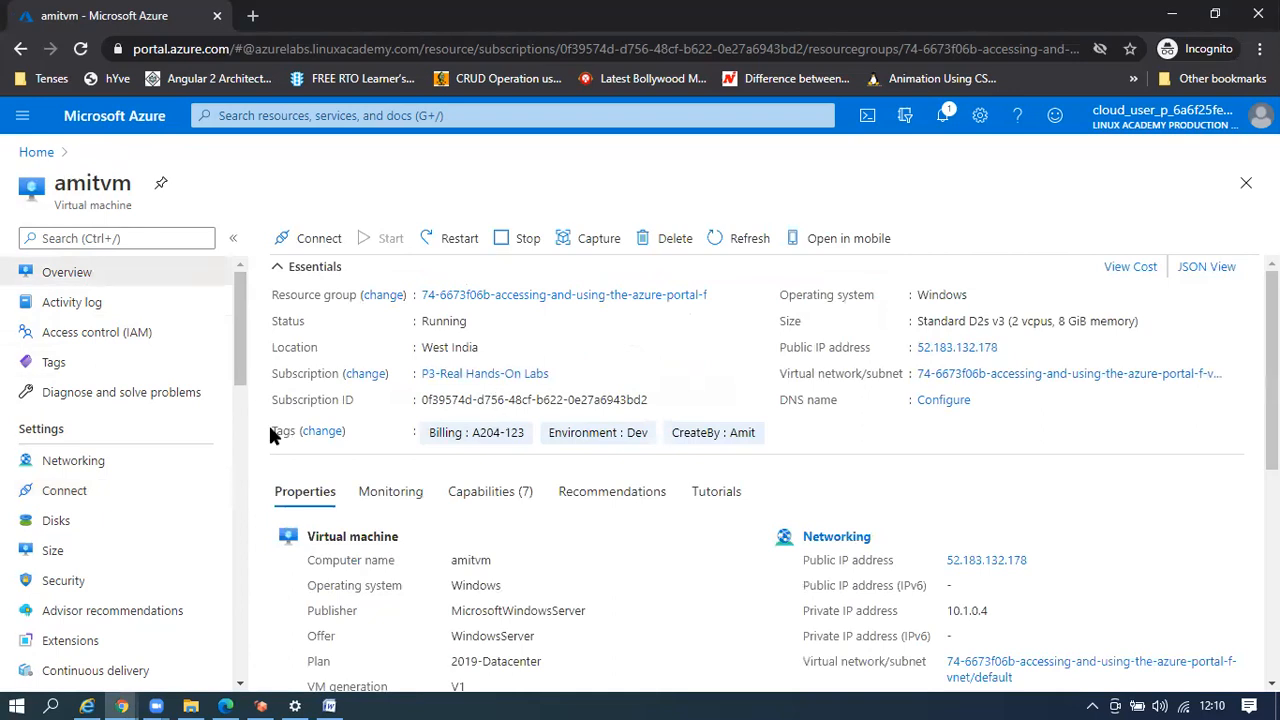
# Open amitvm-nsg from the VM's Networking page and review its three default inbound rules
pyautogui.click(78, 470)
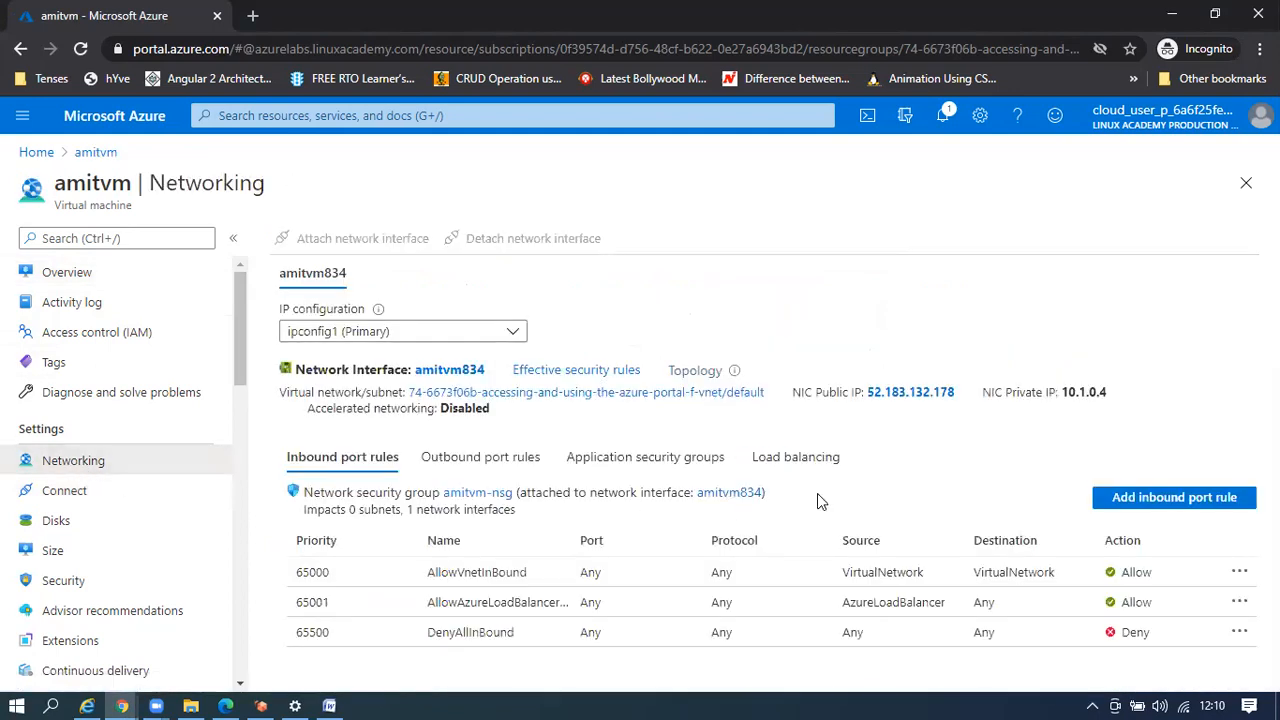
pyautogui.click(474, 505)
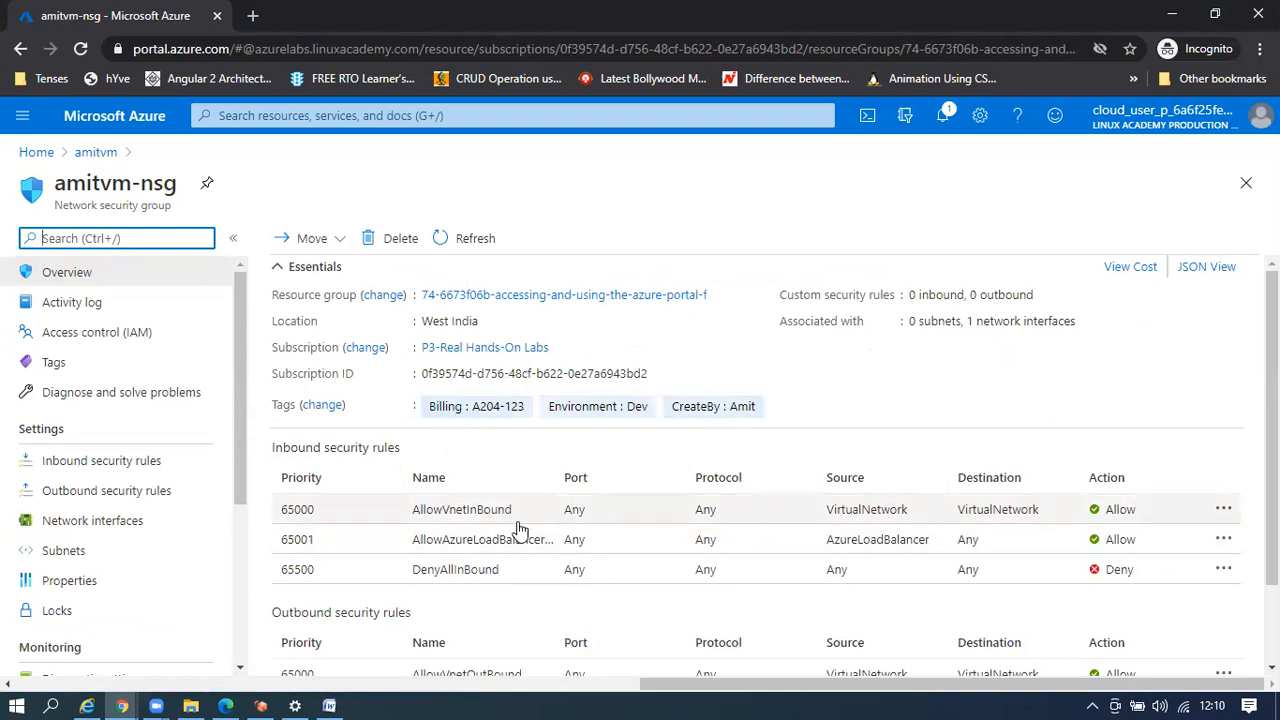
pyautogui.scroll(-1, 1120, 500)
pyautogui.scroll(1, 1108, 506)
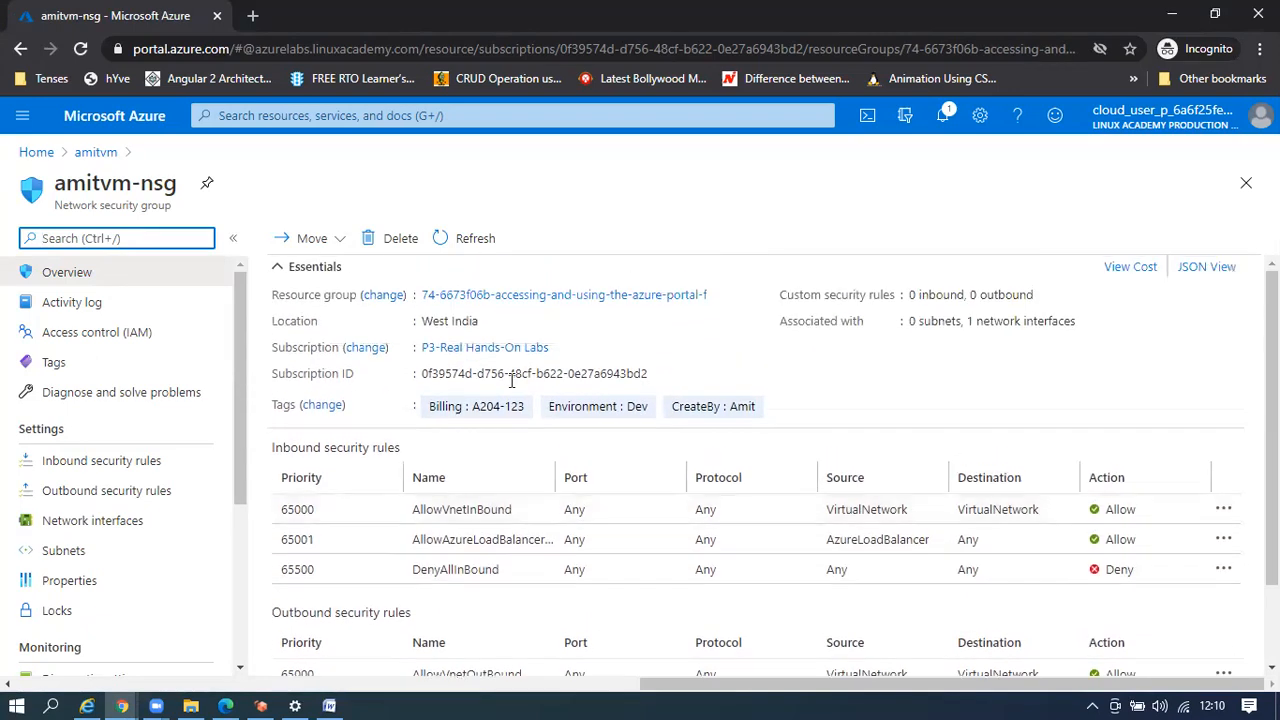
pyautogui.click(341, 242)
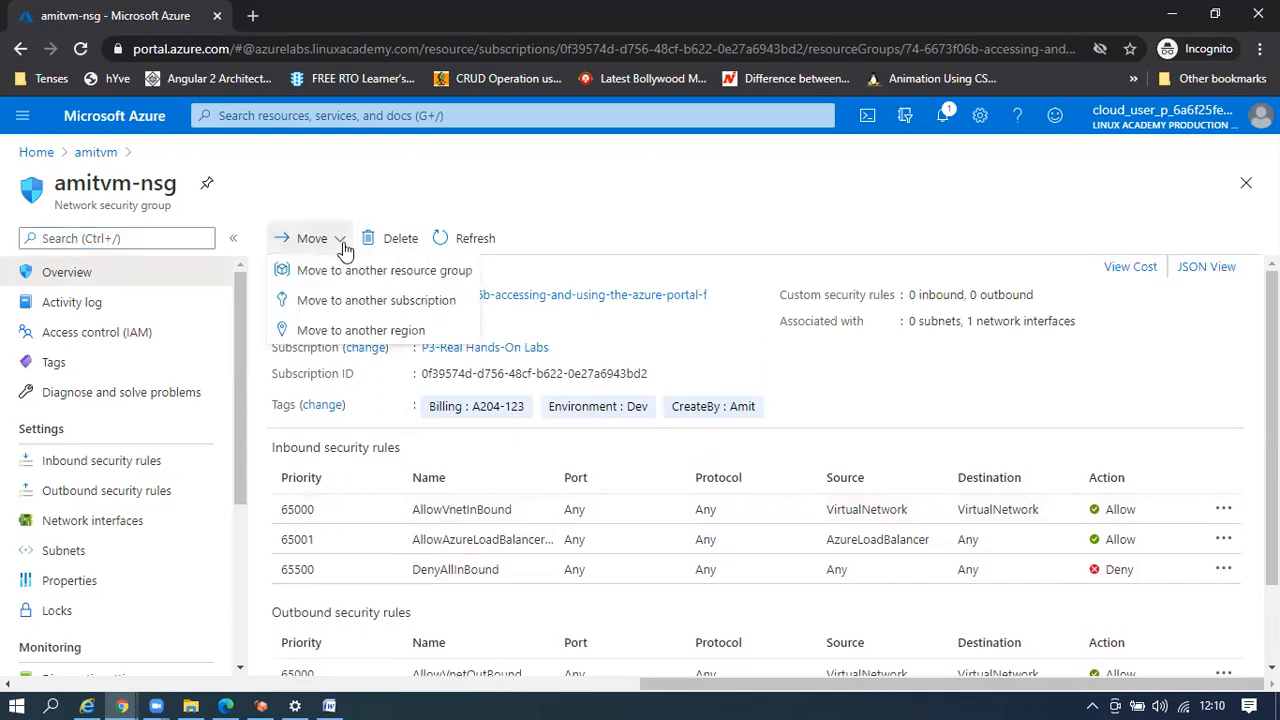
pyautogui.click(806, 435)
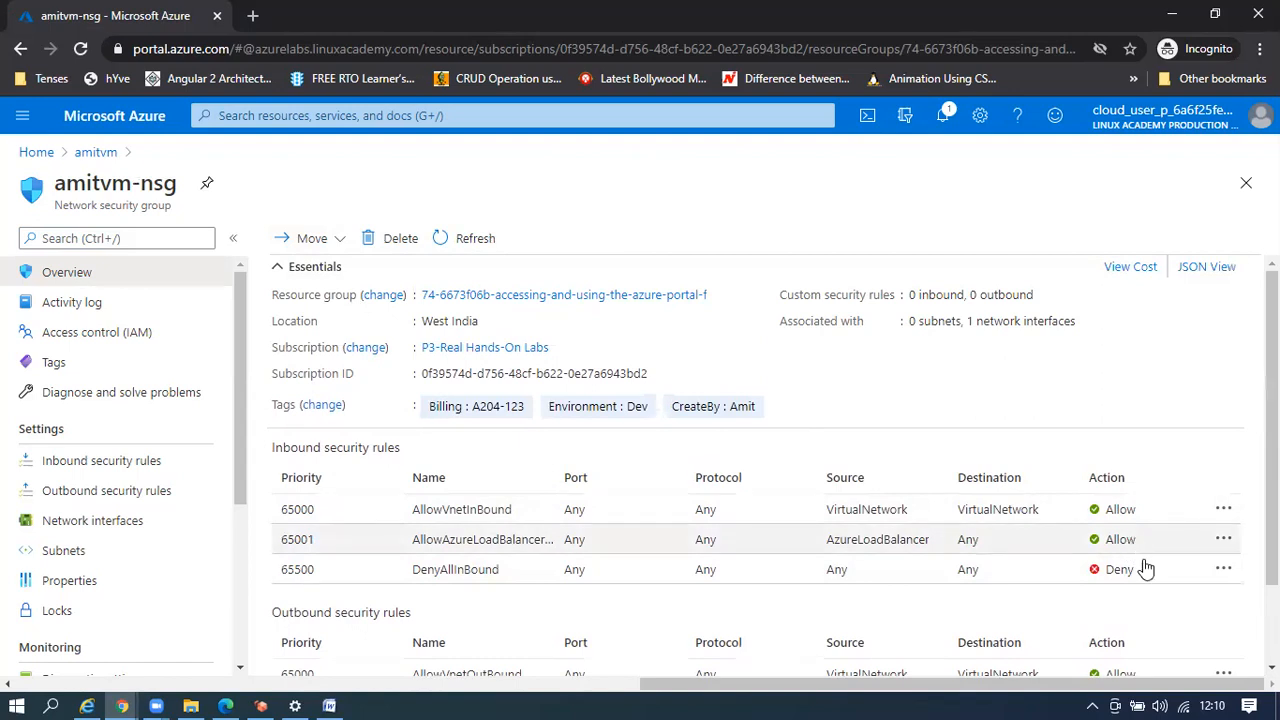
pyautogui.scroll(-1, 1146, 569)
pyautogui.scroll(1, 1150, 572)
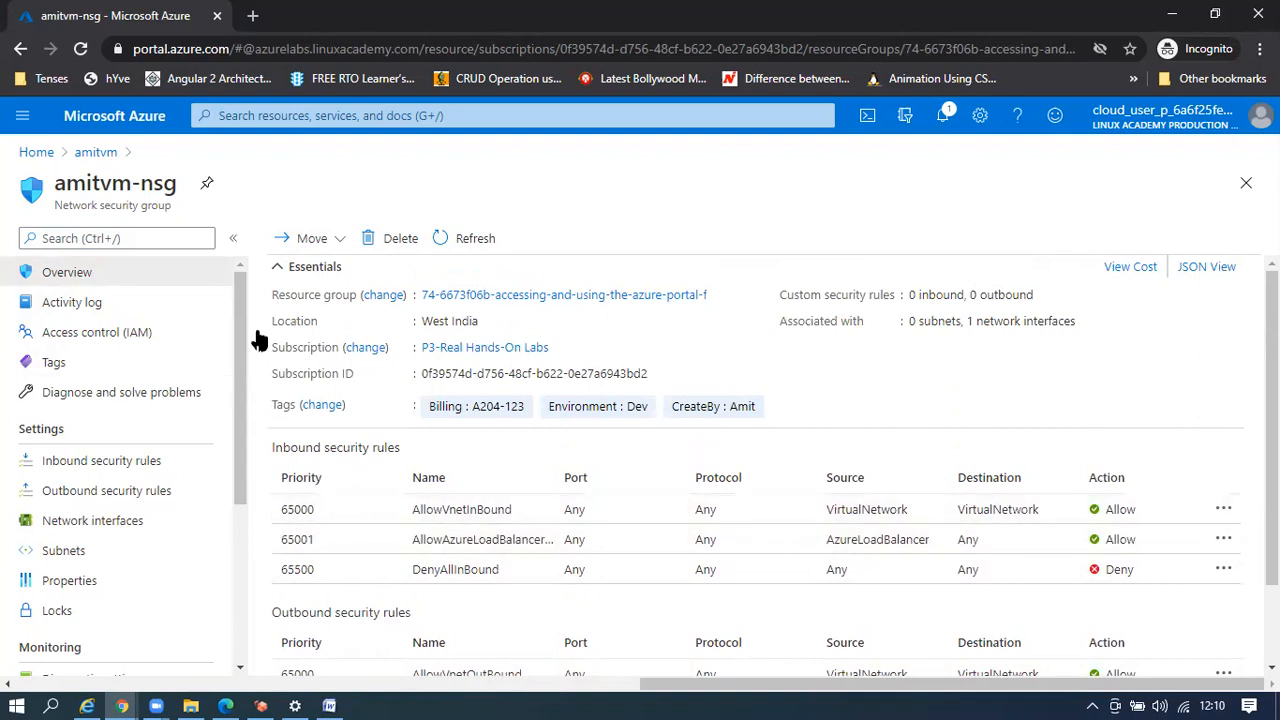
# Add an inbound rule using the RDP service (TCP 3389), named RDP, at priority 100
pyautogui.click(89, 468)
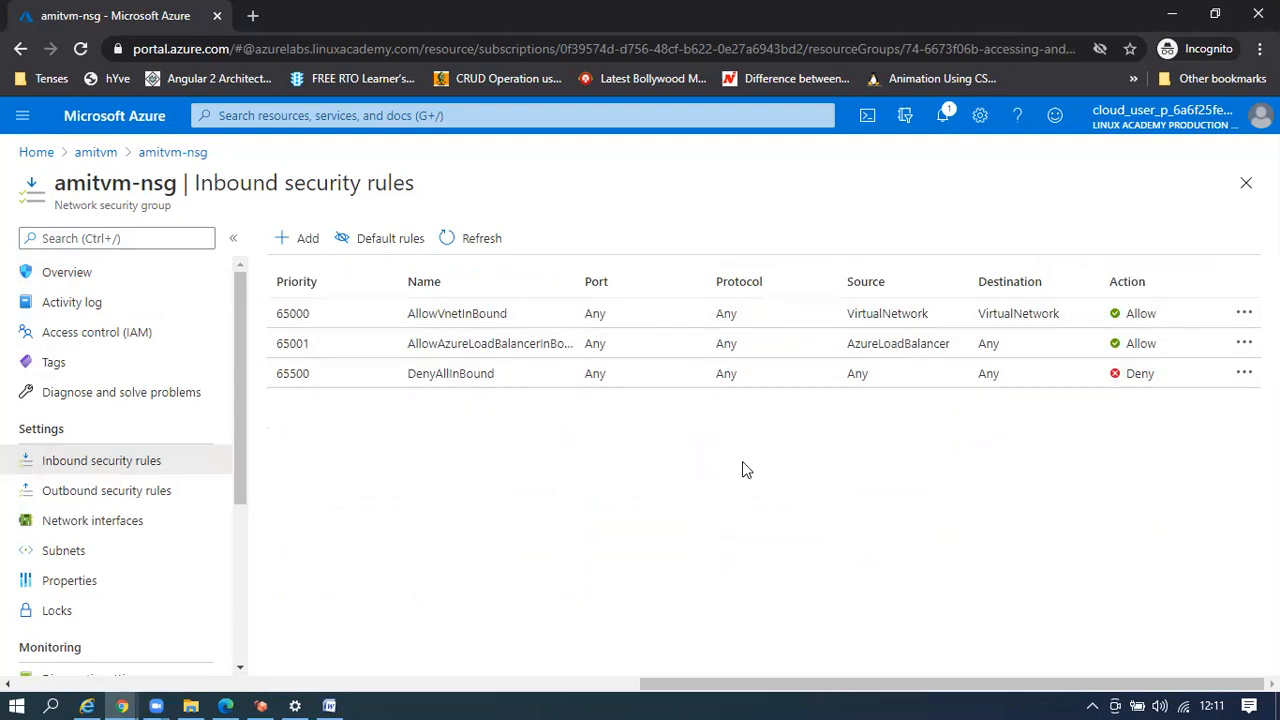
pyautogui.click(298, 246)
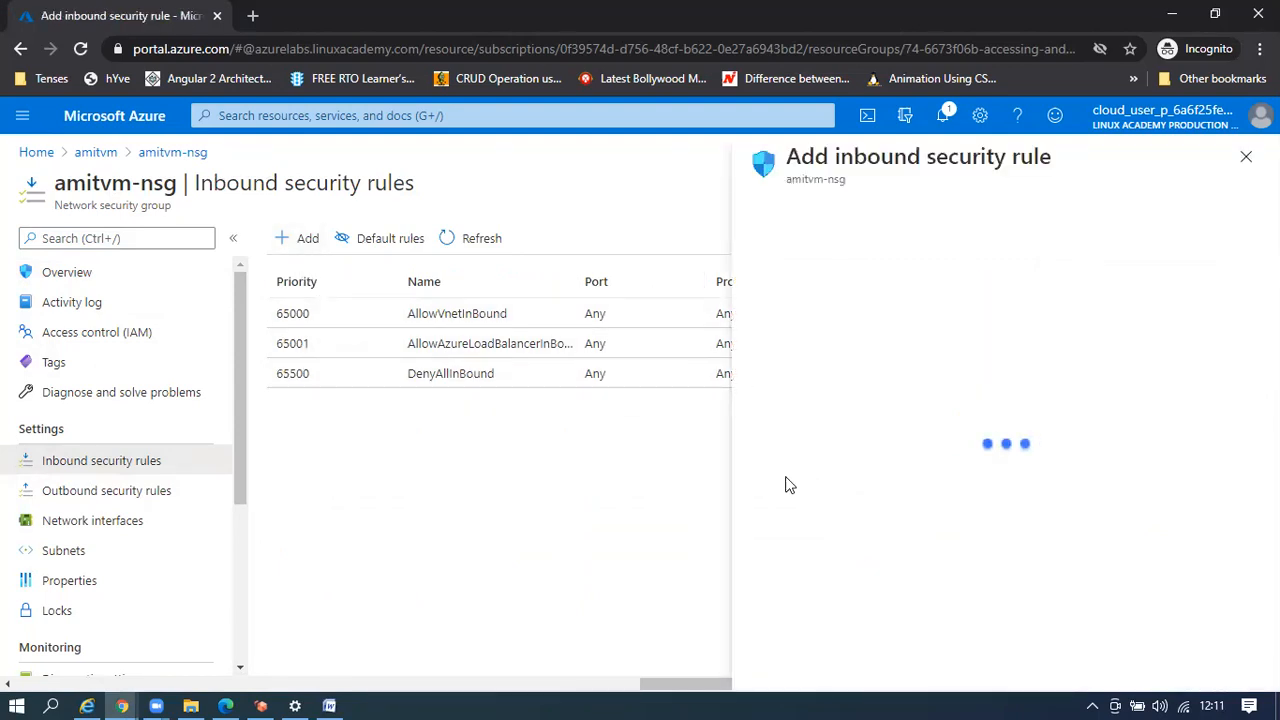
pyautogui.click(795, 212)
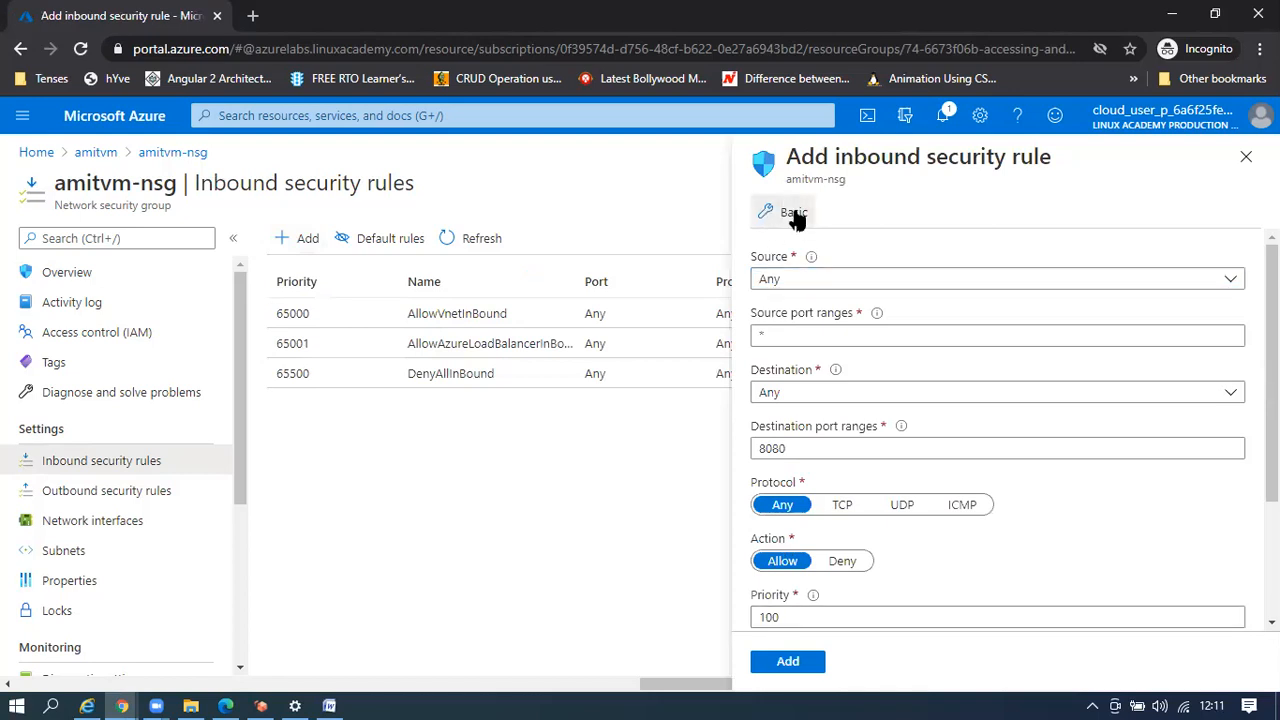
pyautogui.click(836, 279)
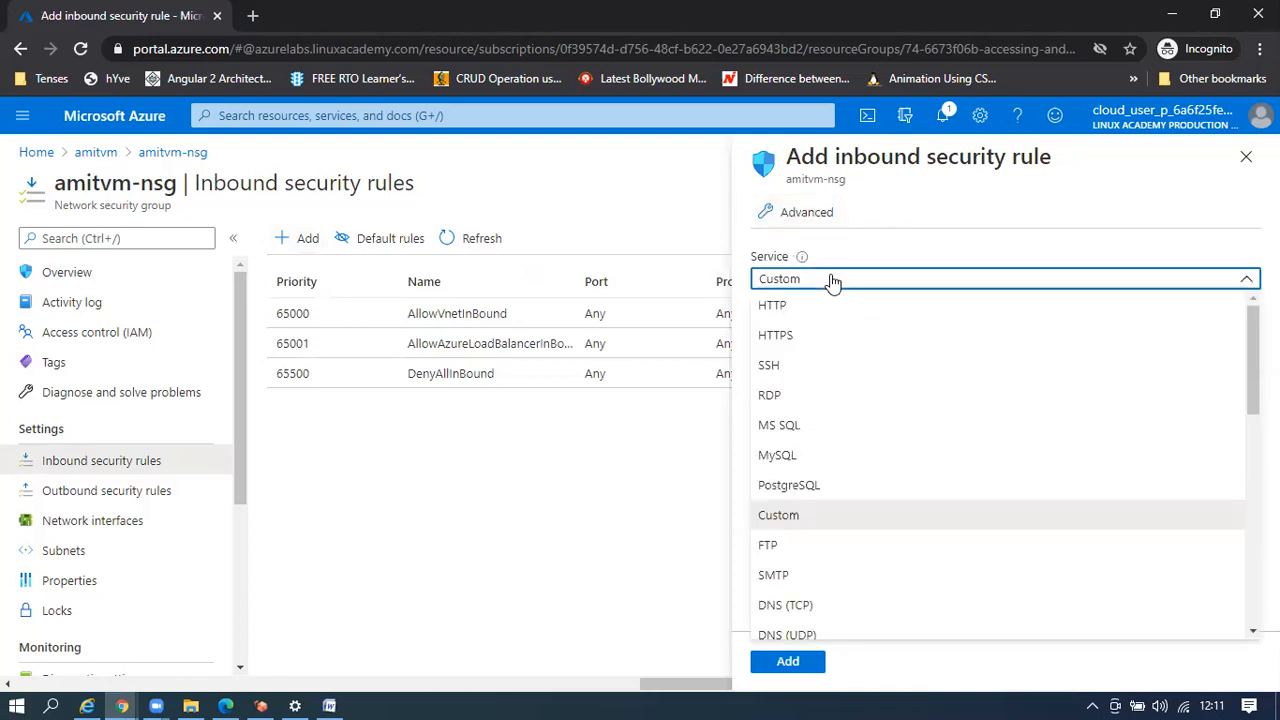
pyautogui.click(786, 397)
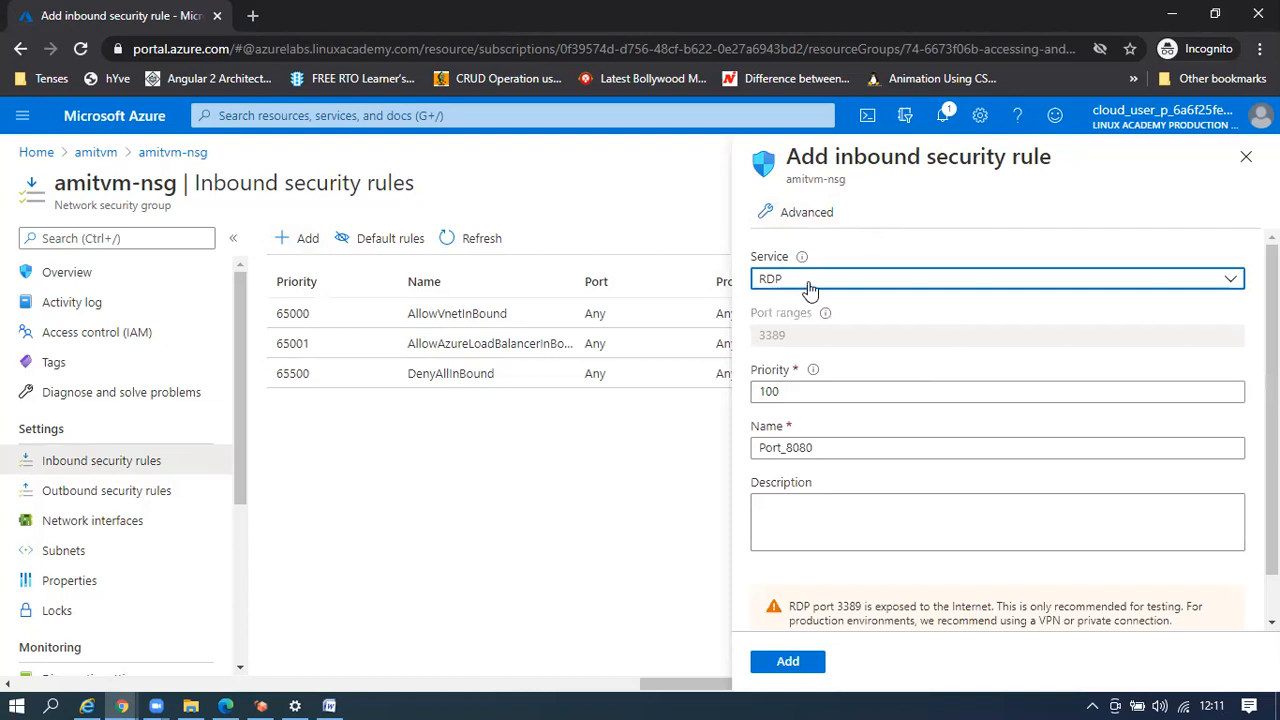
pyautogui.click(829, 449)
pyautogui.doubleClick(831, 451)
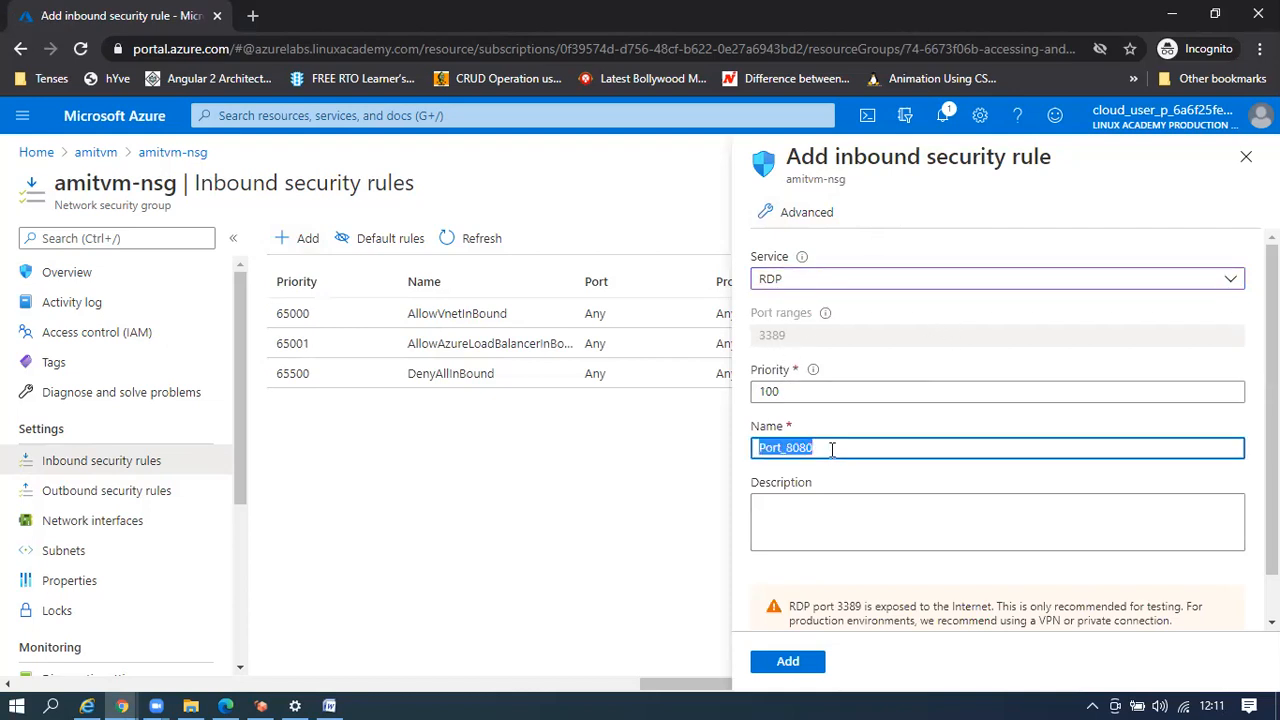
pyautogui.write('RDP')
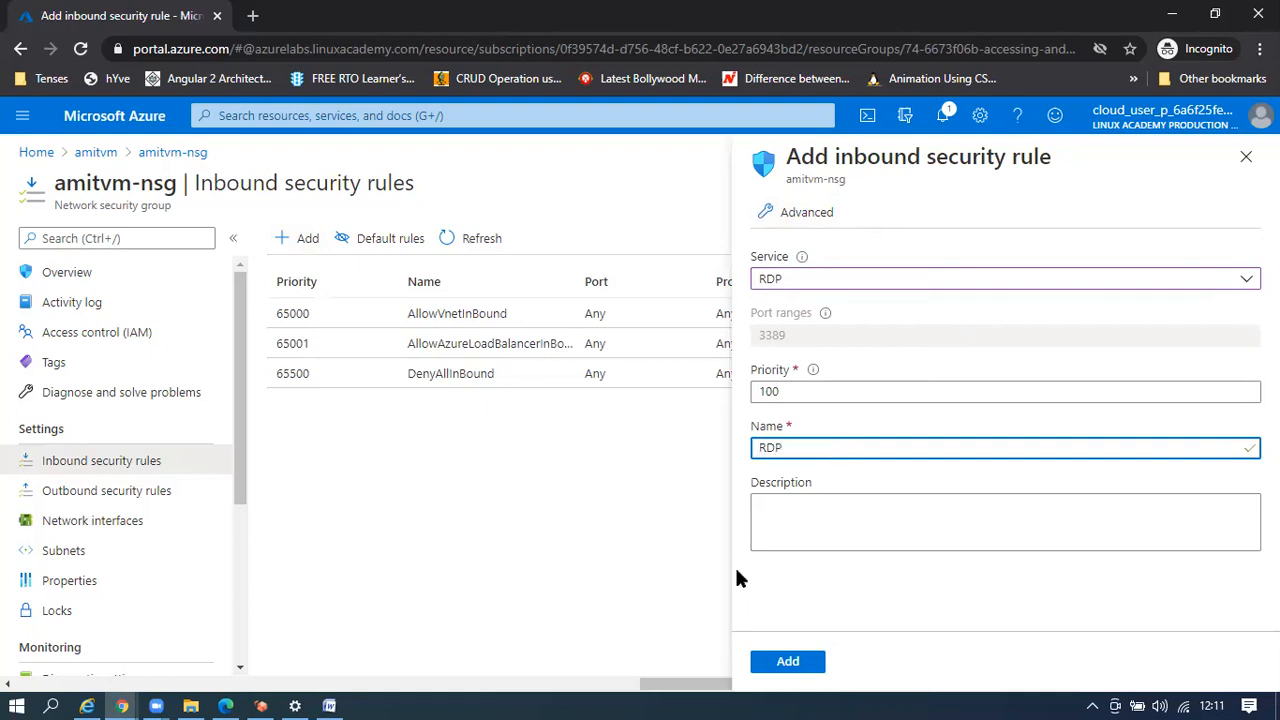
pyautogui.click(785, 662)
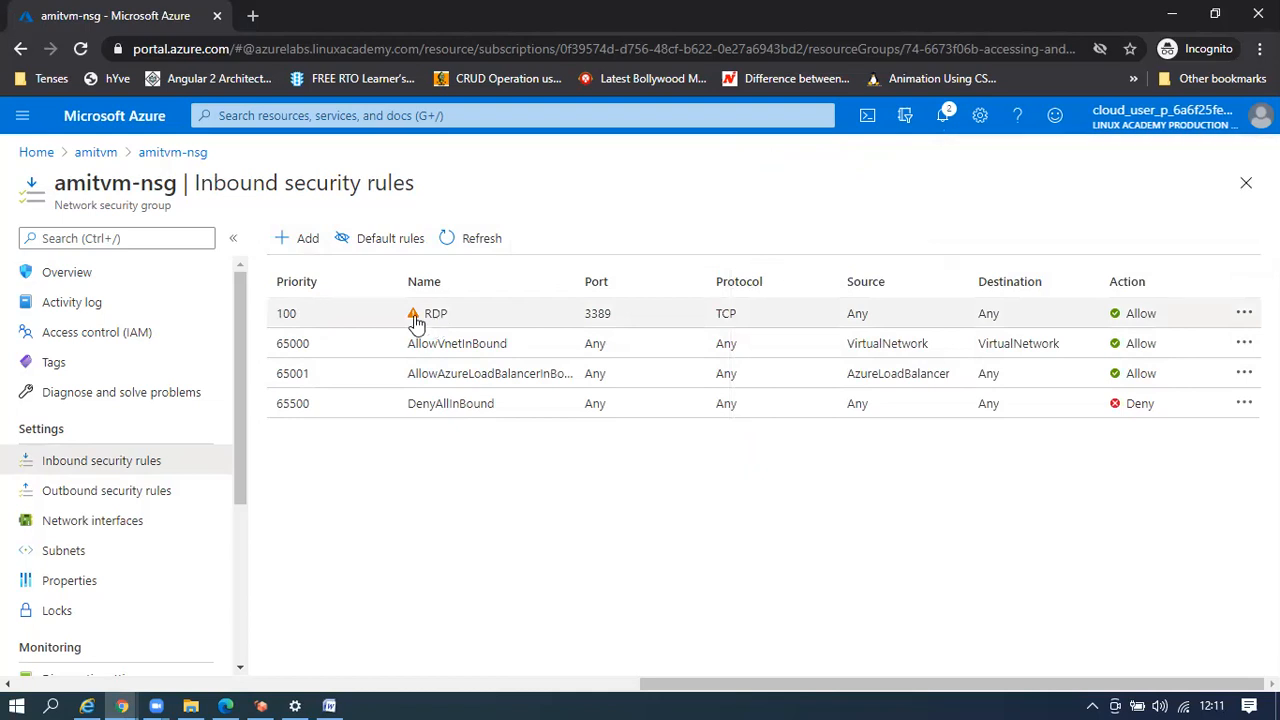
# Check the RDP rule's details (source Any, TCP 3389, Allow, priority 100), then close them
pyautogui.click(417, 323)
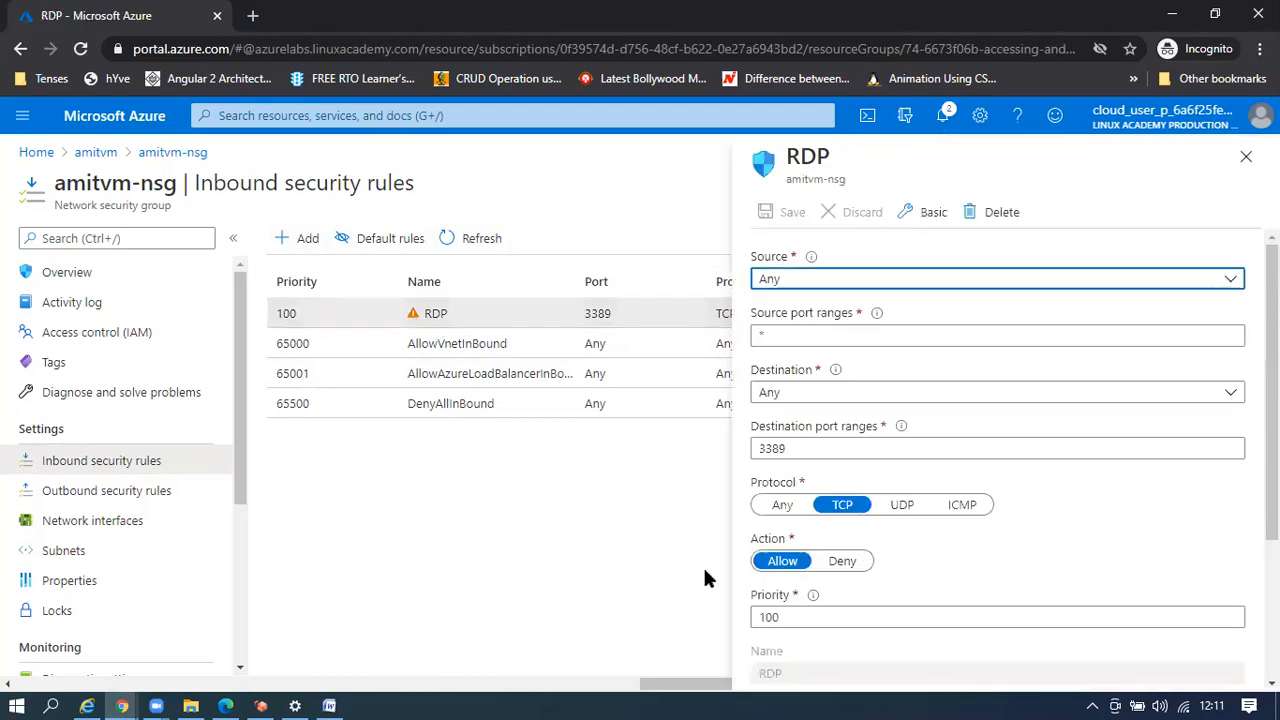
pyautogui.click(1246, 157)
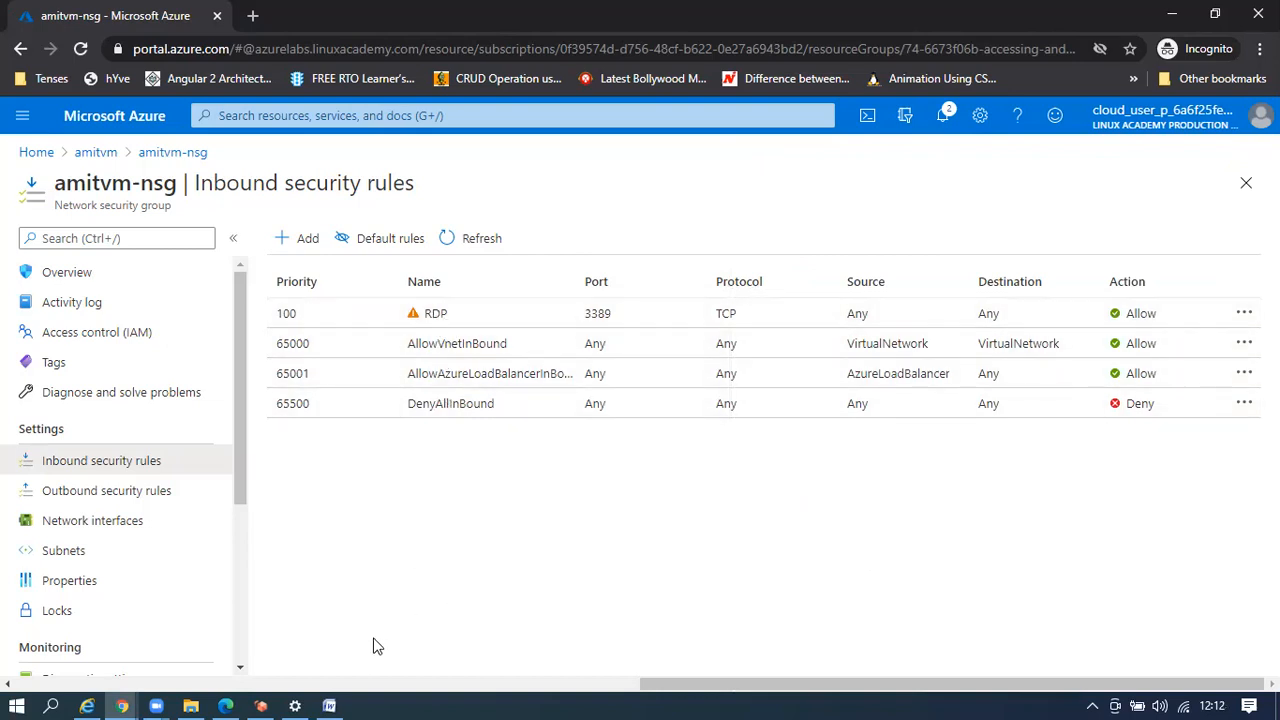
# Download amitvm's RDP file via Connect > RDP on the overview and open amitvm (2).rdp
pyautogui.click(96, 155)
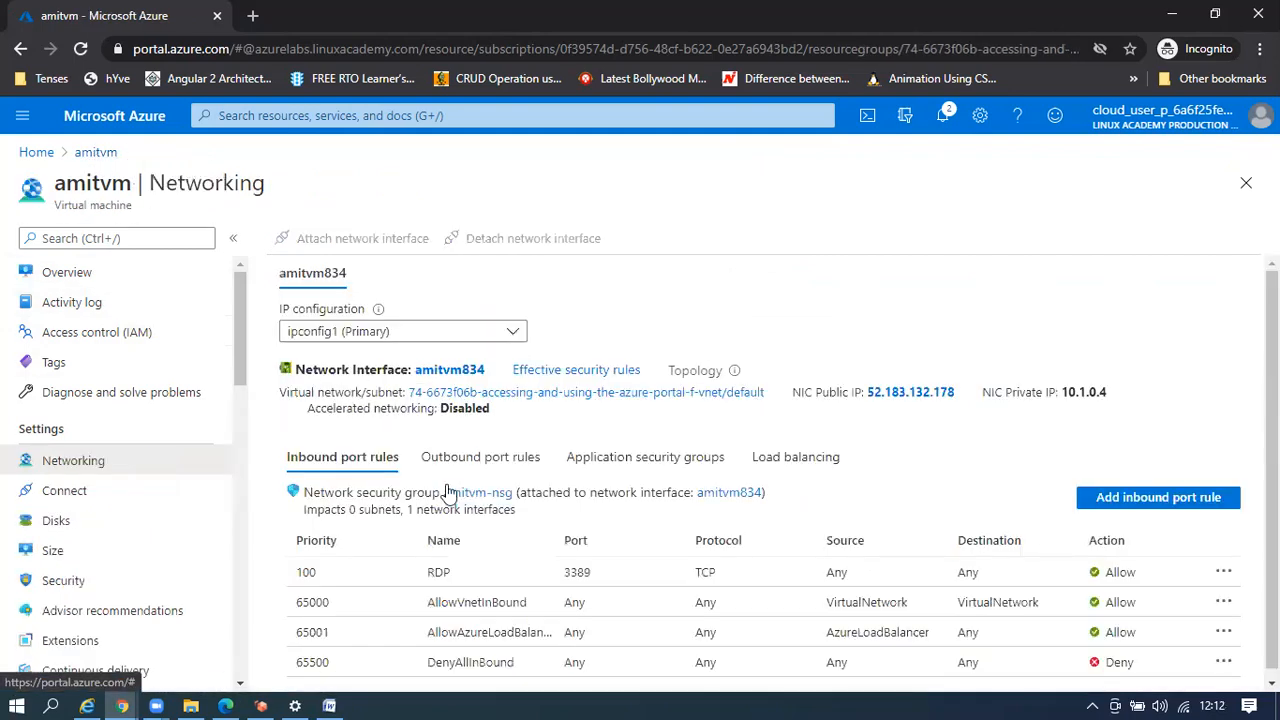
pyautogui.click(62, 278)
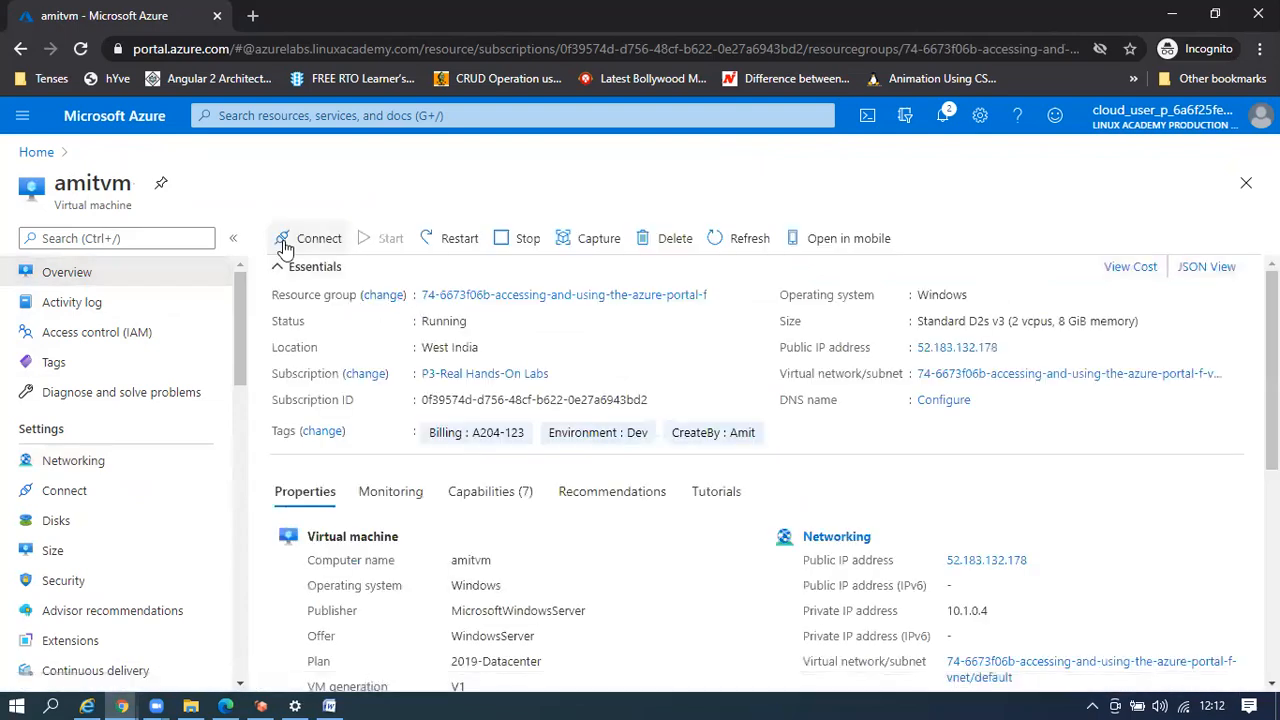
pyautogui.click(305, 240)
pyautogui.click(289, 276)
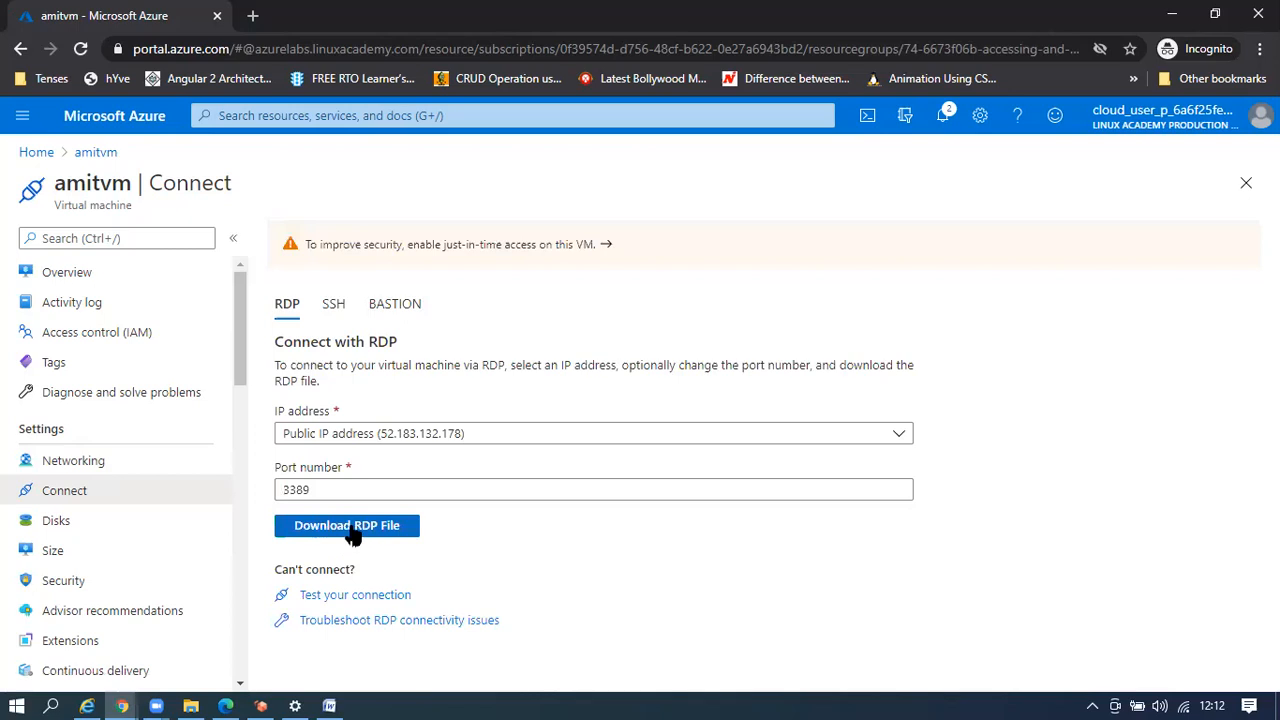
pyautogui.click(352, 530)
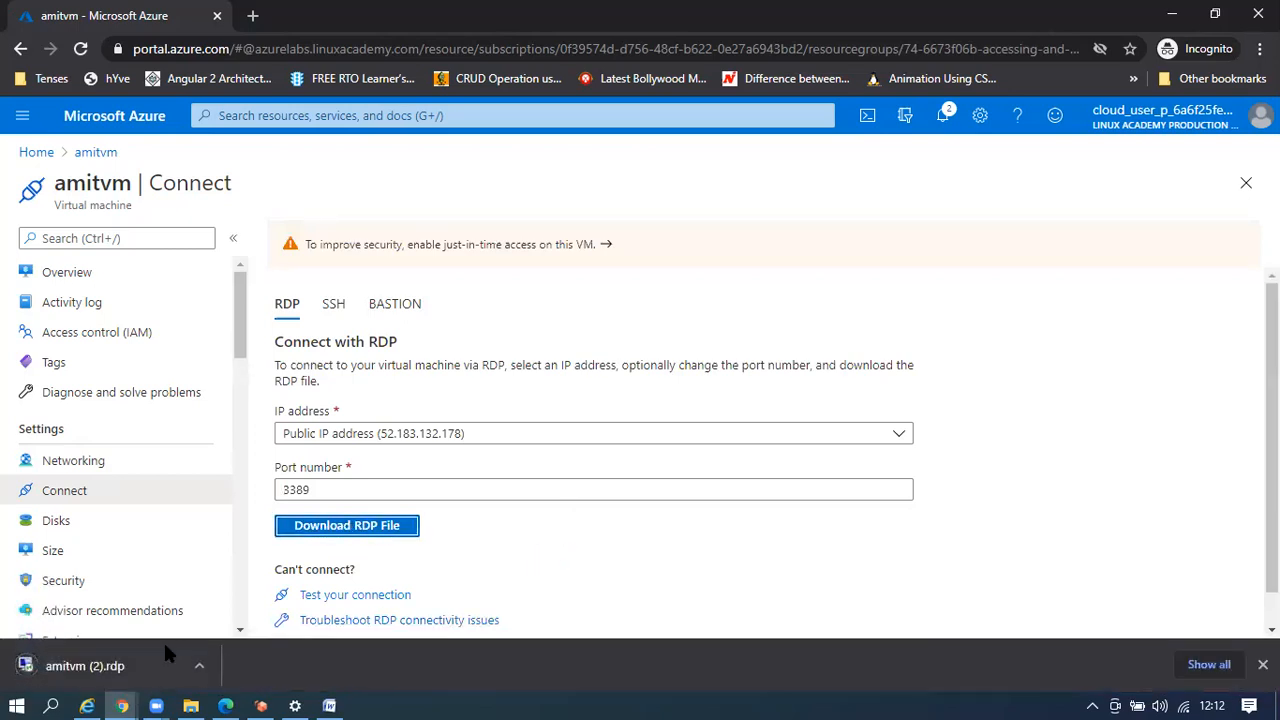
pyautogui.click(135, 670)
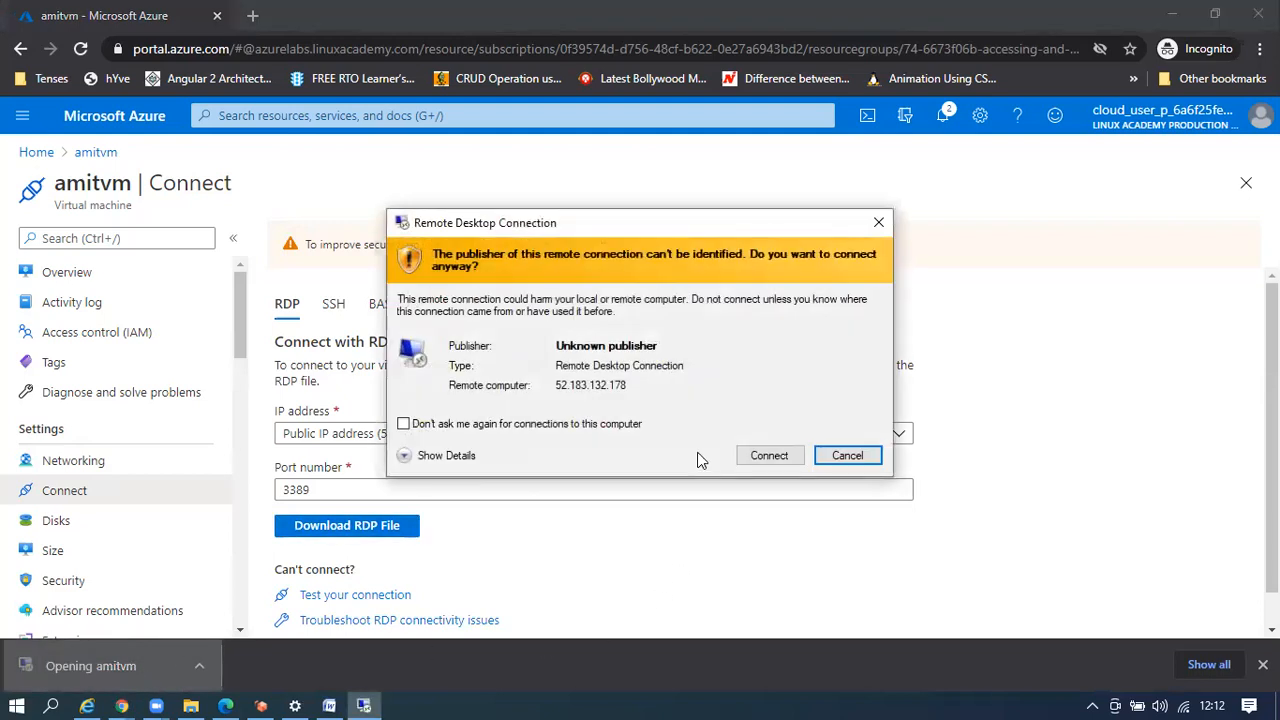
# Connect past the publisher warning and sign in with a different account using the VM's admin username and password
pyautogui.click(769, 456)
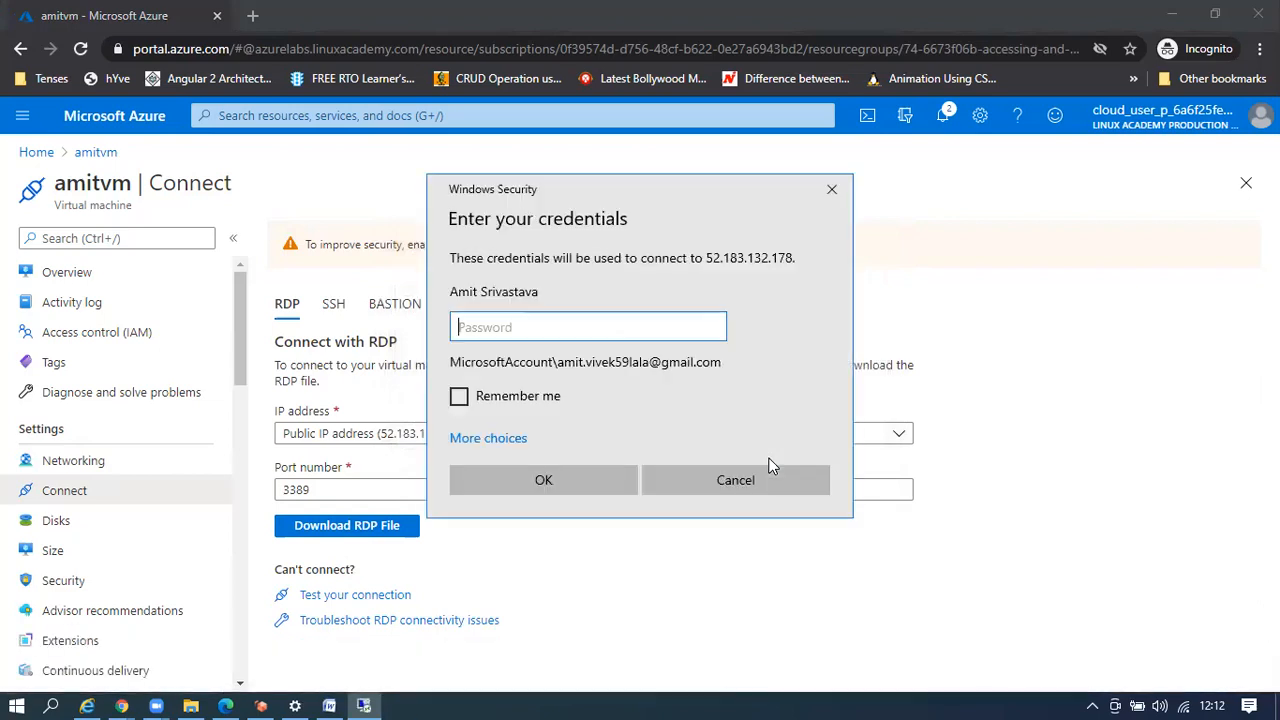
pyautogui.click(508, 438)
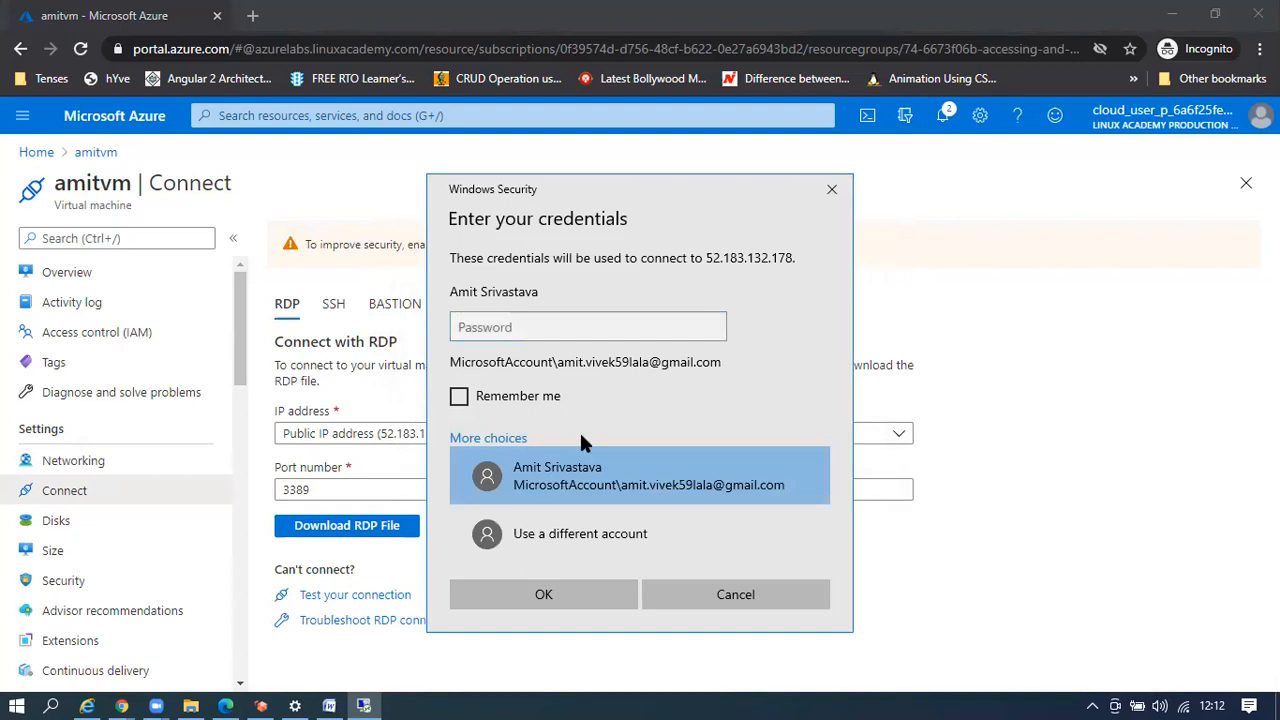
pyautogui.click(607, 527)
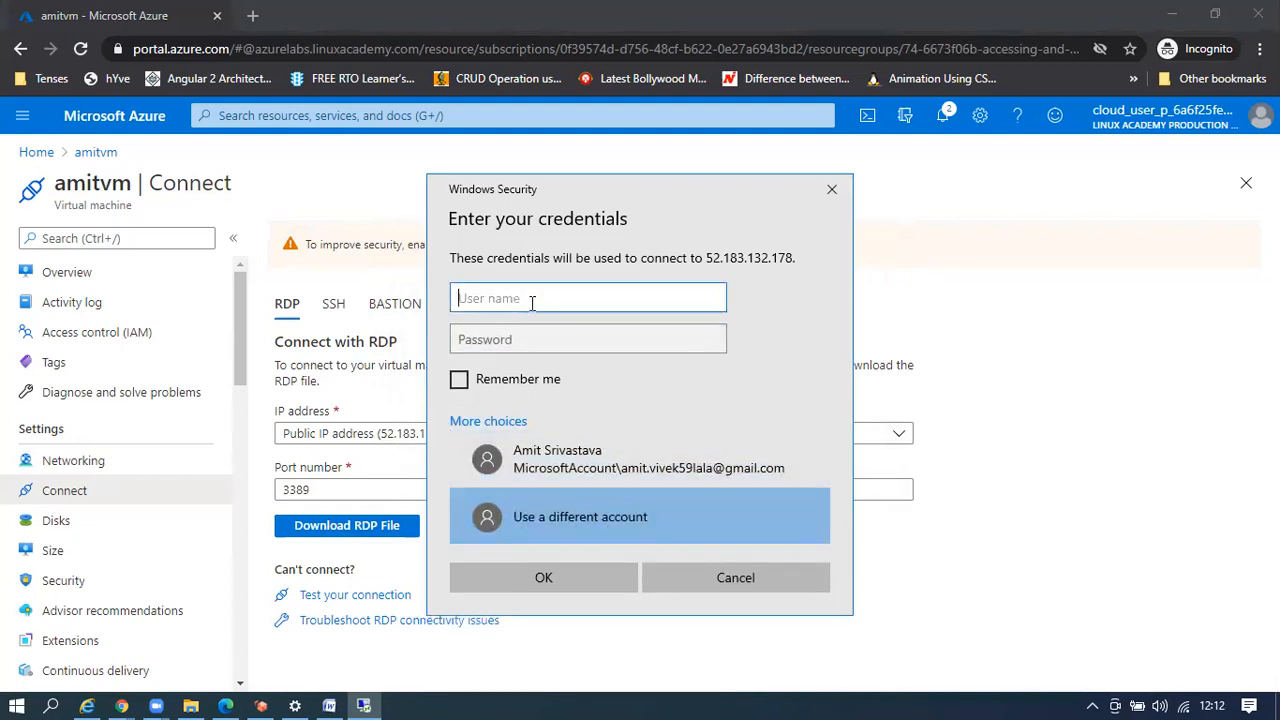
pyautogui.write('amitvm')
pyautogui.press('Tab')
pyautogui.write('****')
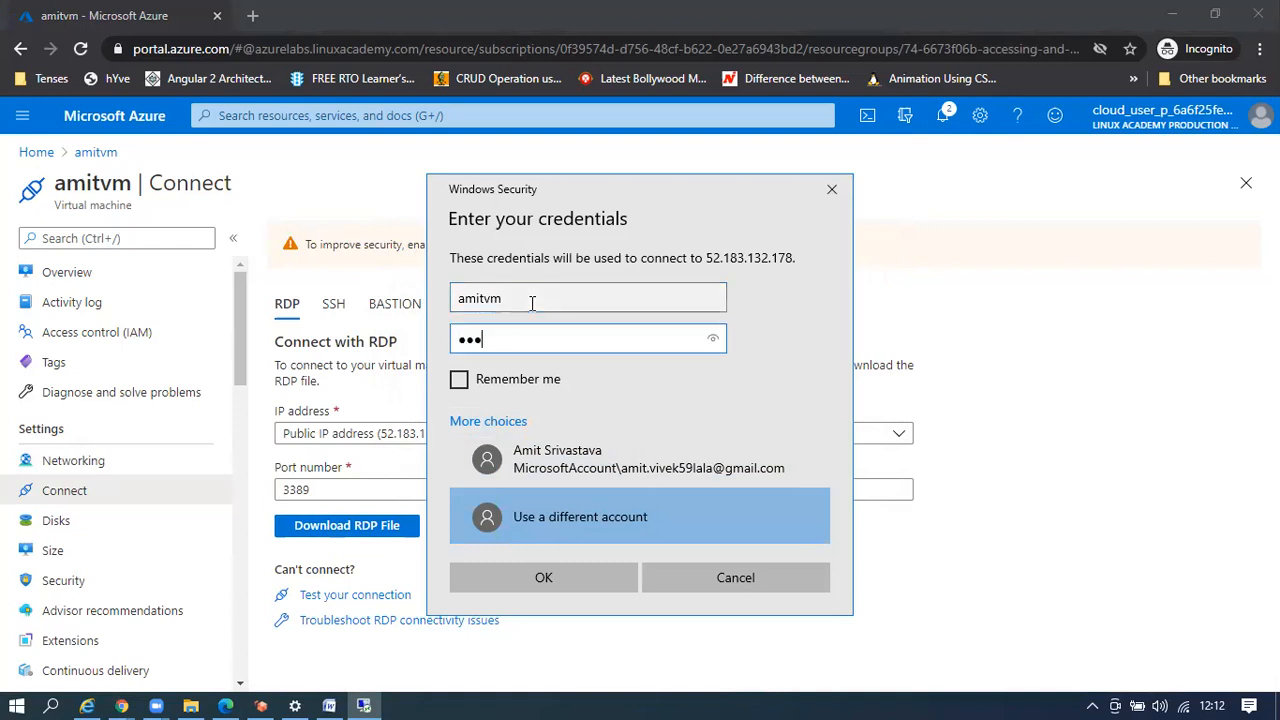
pyautogui.write('********')
pyautogui.press('BackSpace')
pyautogui.click(555, 565)
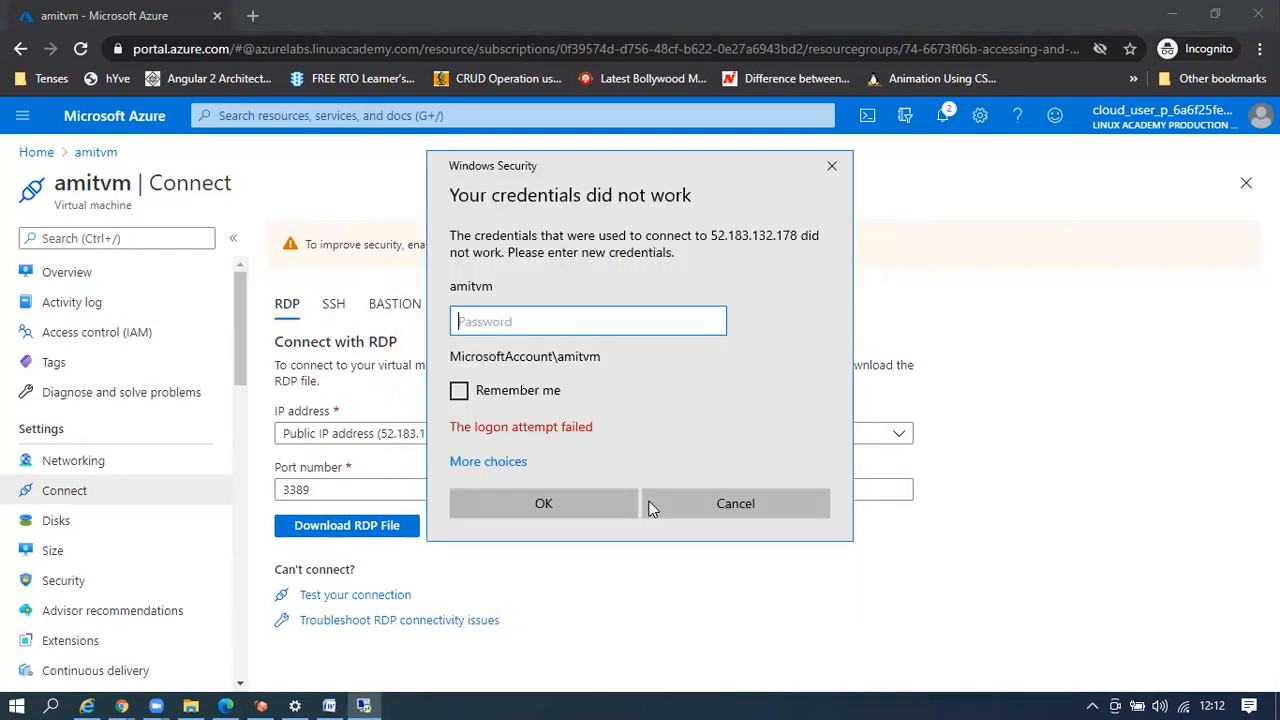
# Re-enter the admin password and accept the VM's certificate, skipping future warnings
pyautogui.write('************')
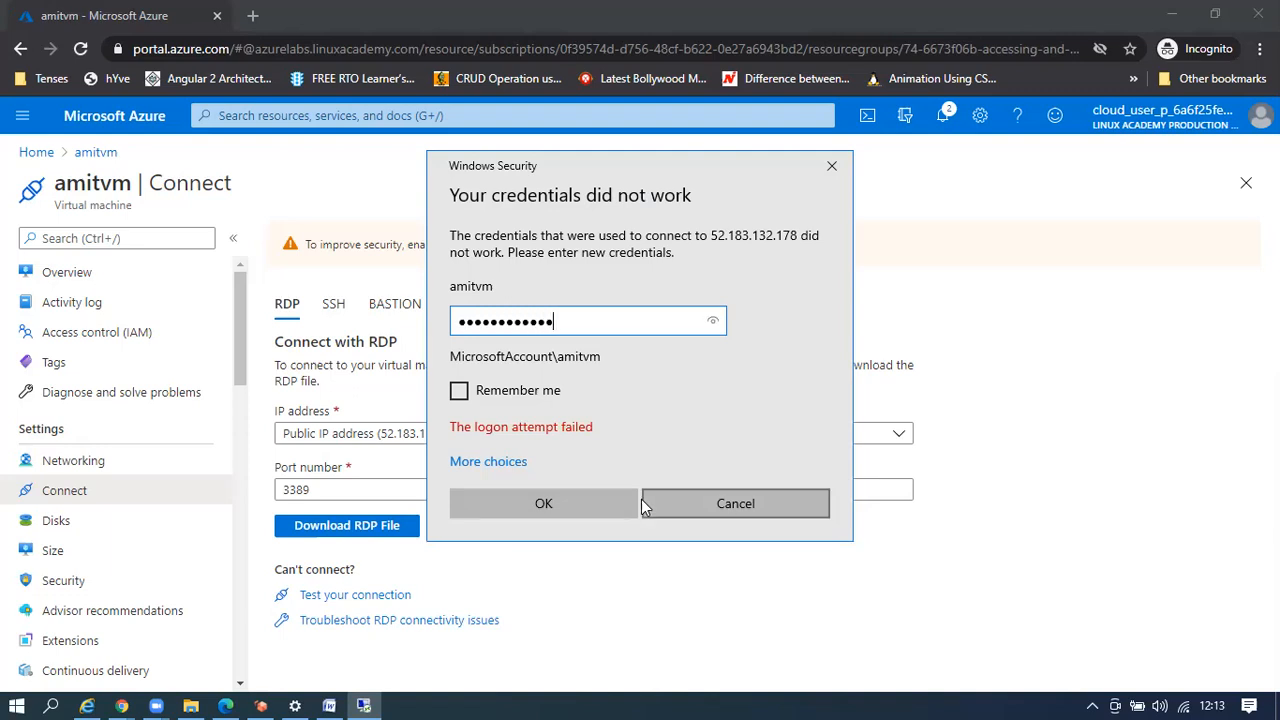
pyautogui.click(575, 501)
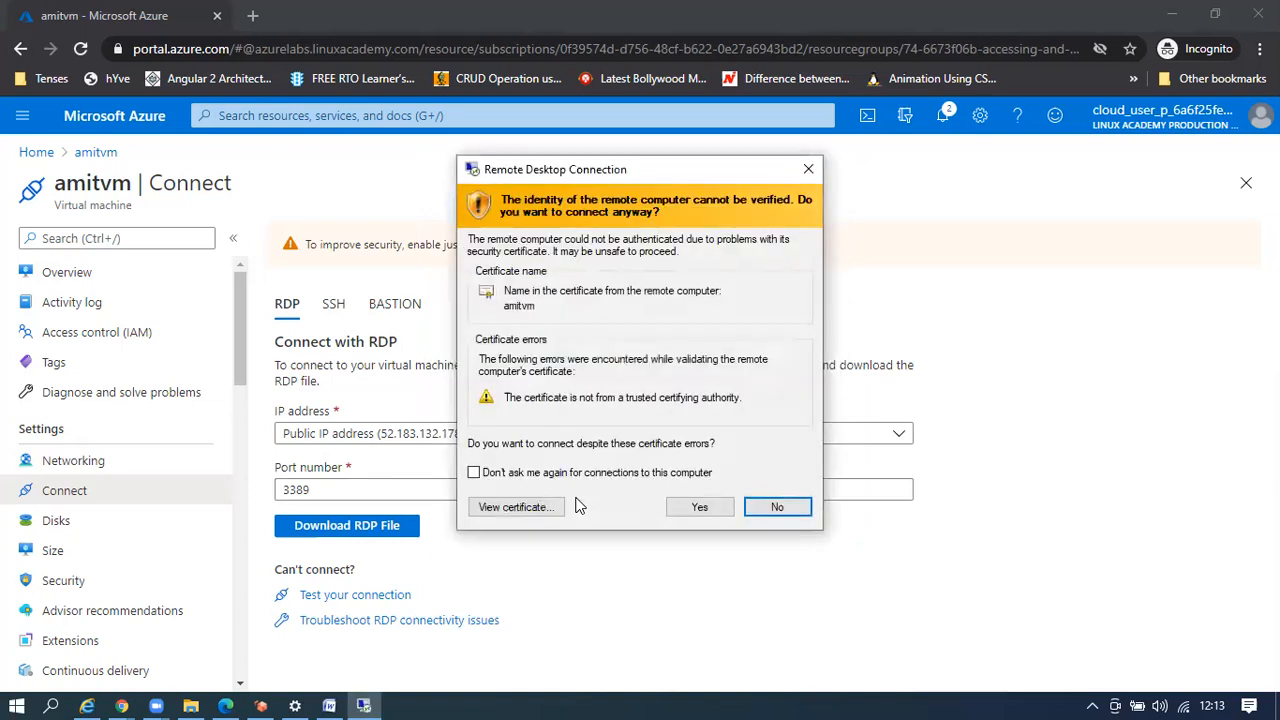
pyautogui.click(583, 476)
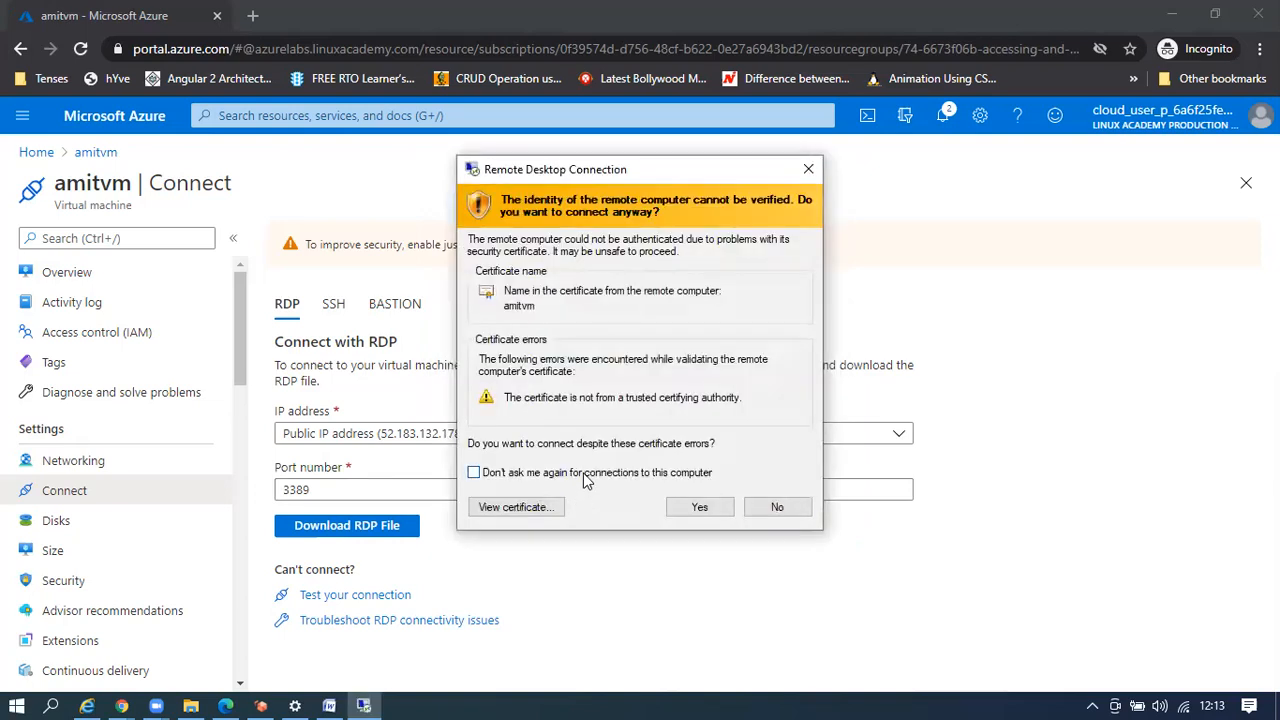
pyautogui.click(690, 508)
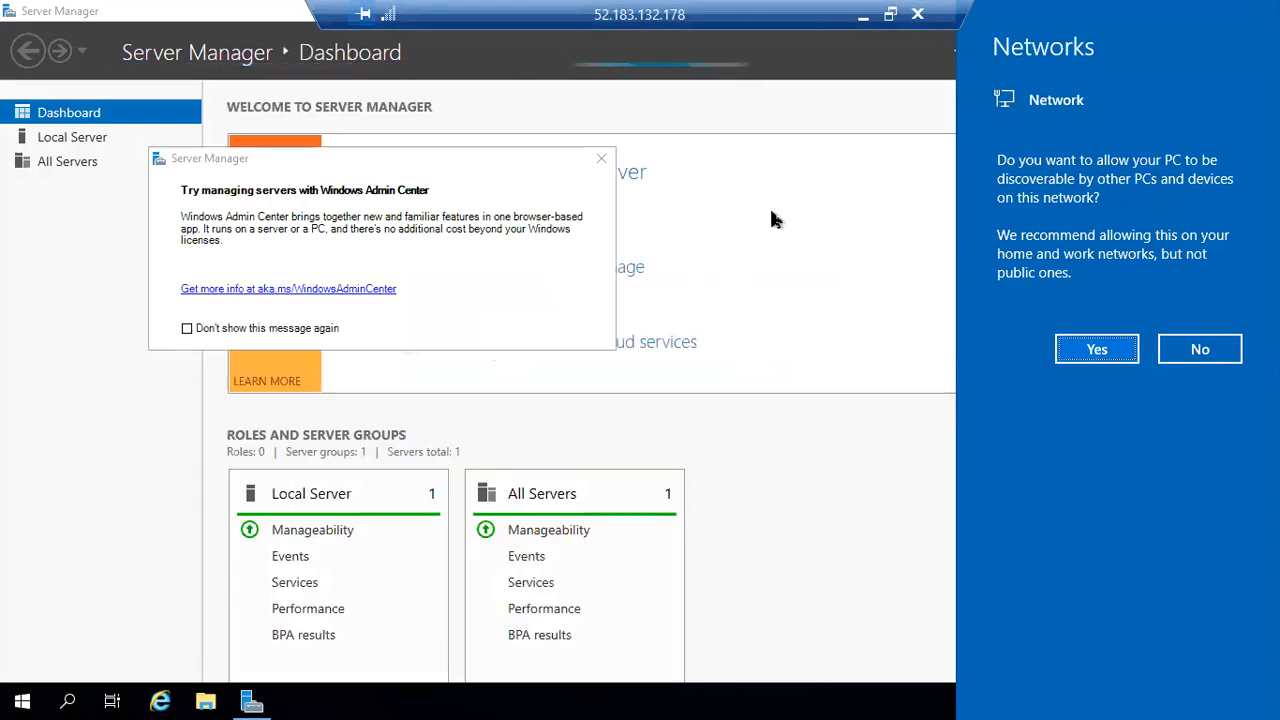
# Close the network discoverability flyout and the Windows Admin Center popup
pyautogui.click(598, 158)
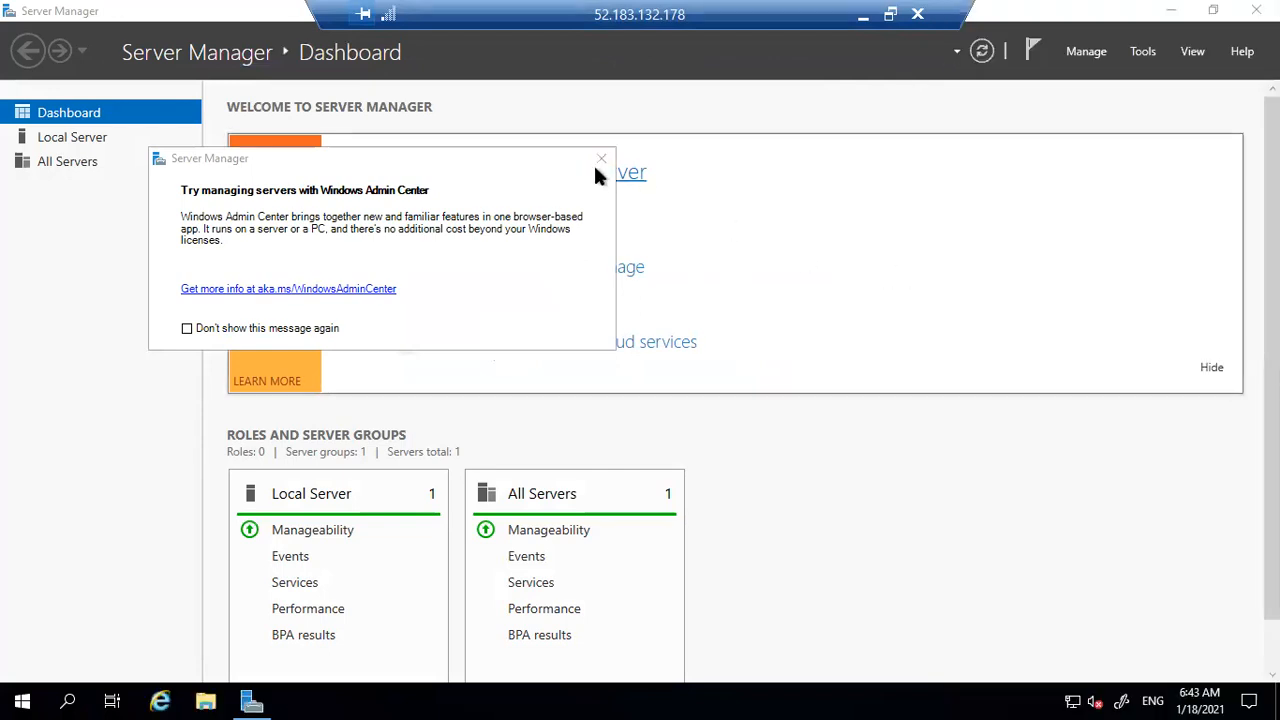
pyautogui.click(596, 164)
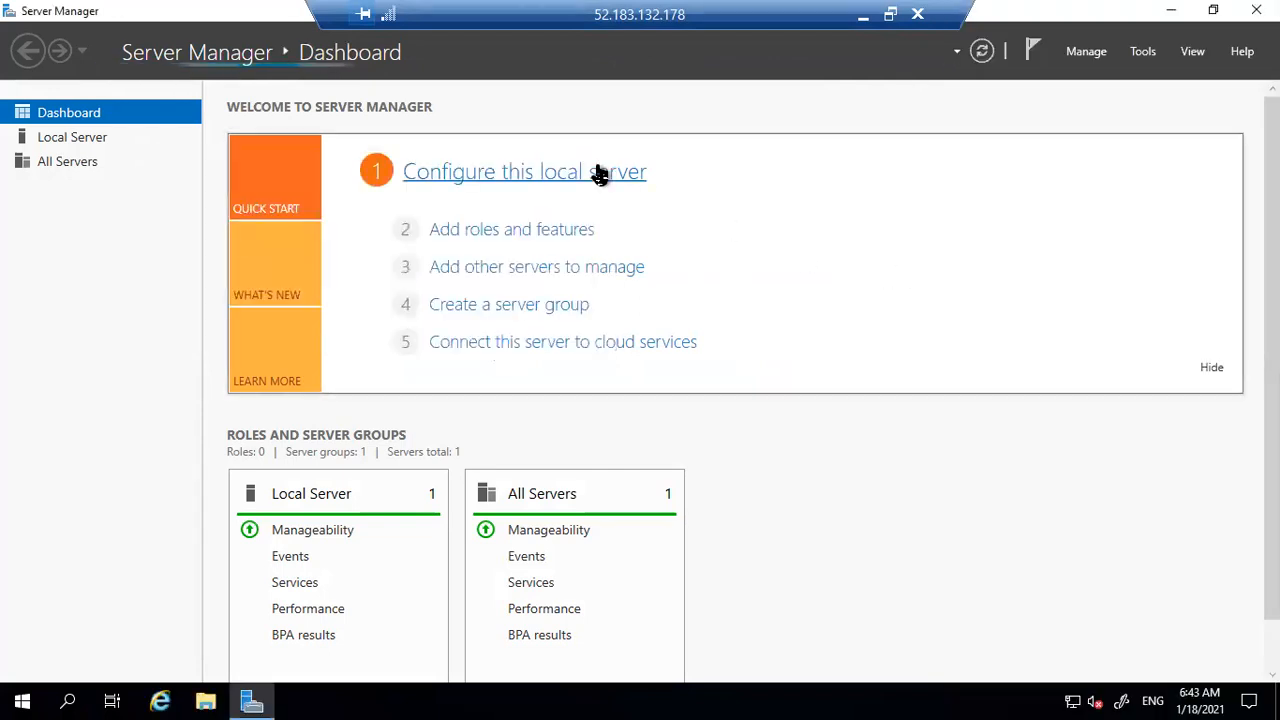
# Choose a role-based install on amitvm with Web Server (IIS) and its management tools, up to Confirmation
pyautogui.click(482, 233)
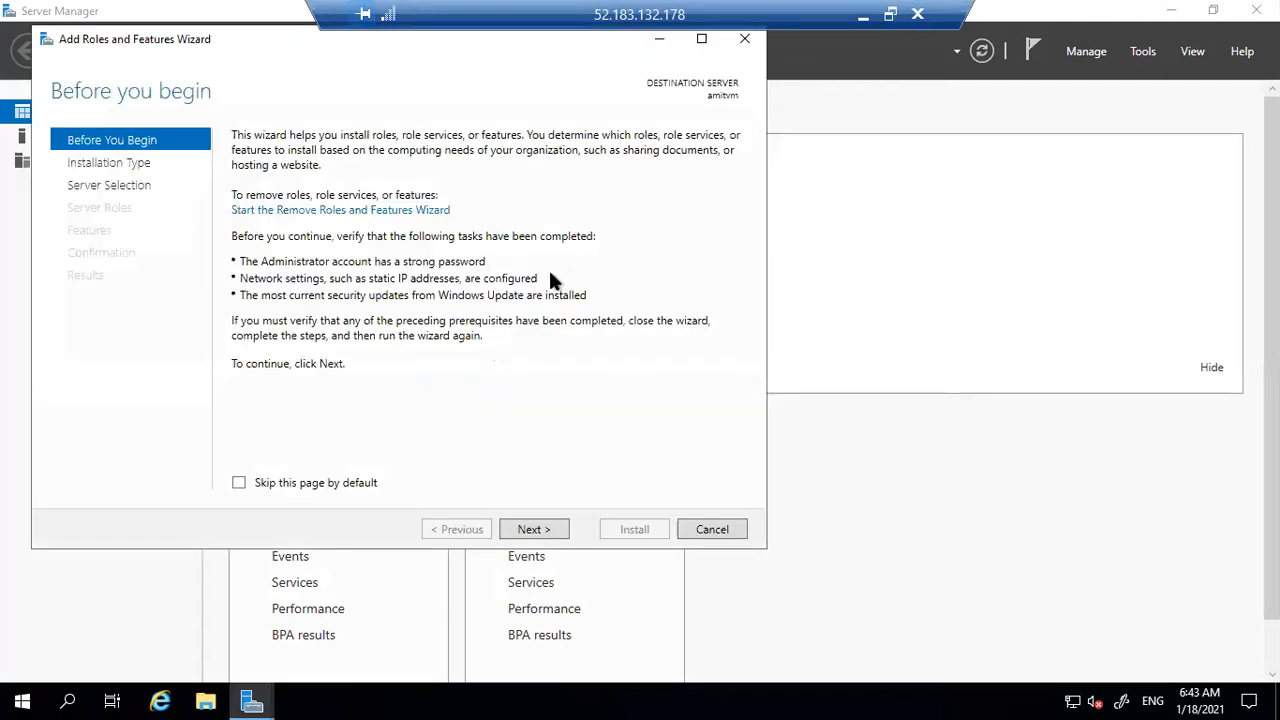
pyautogui.click(533, 530)
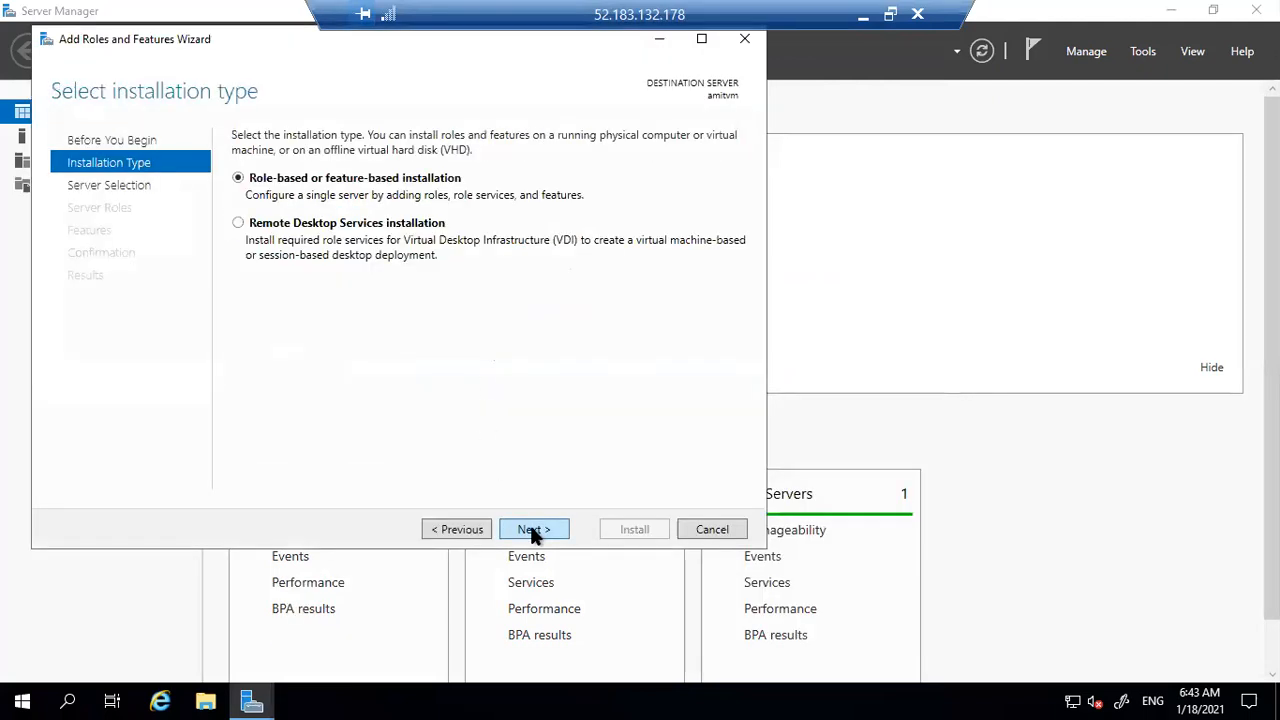
pyautogui.click(533, 530)
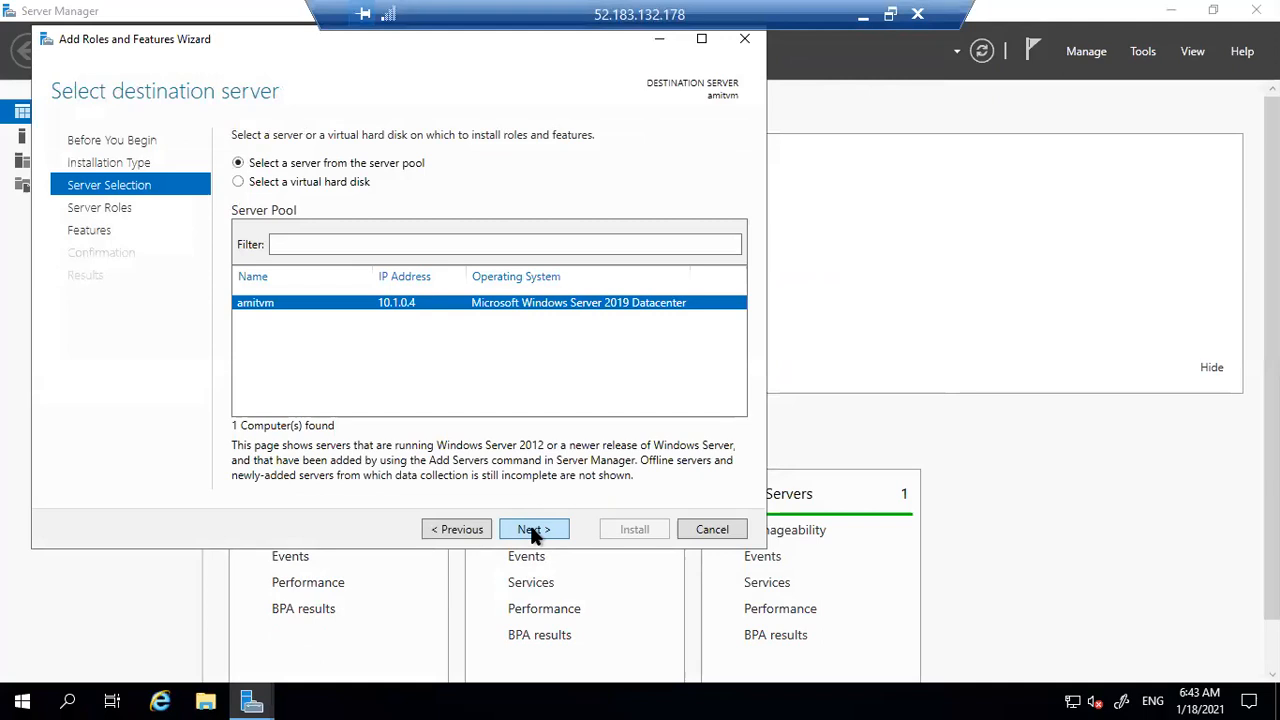
pyautogui.click(535, 528)
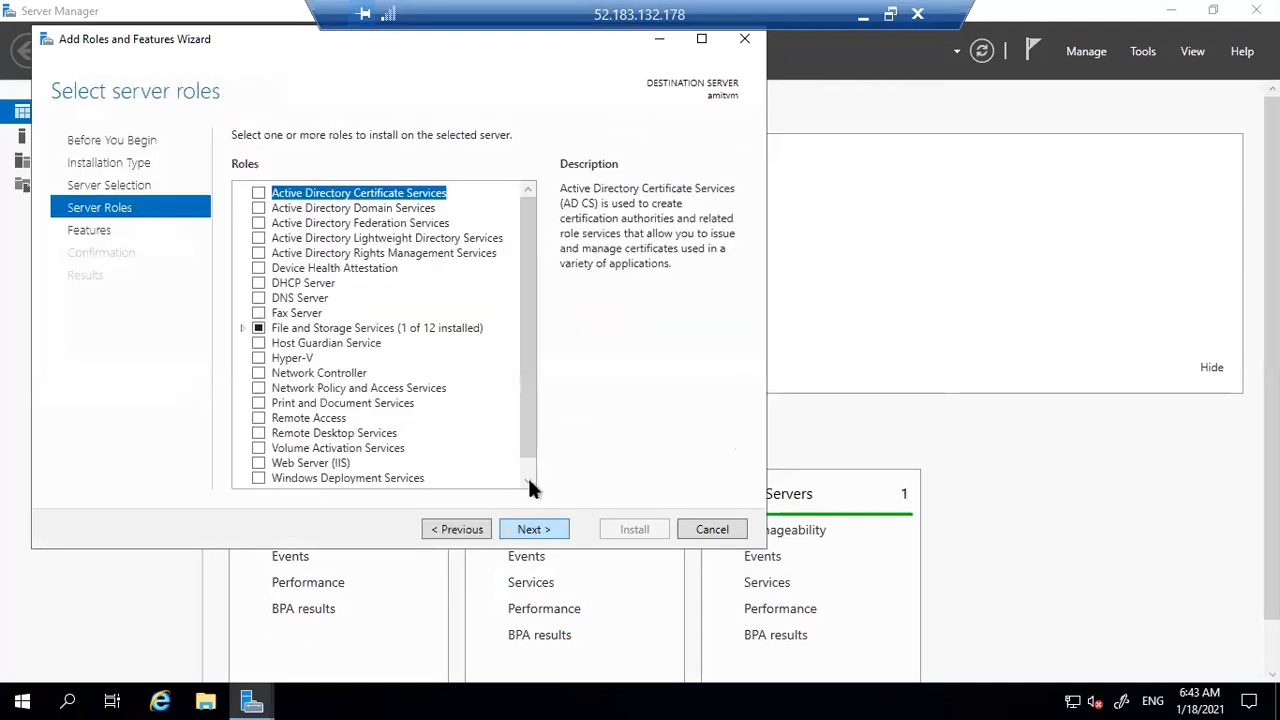
pyautogui.scroll(-1, 529, 462)
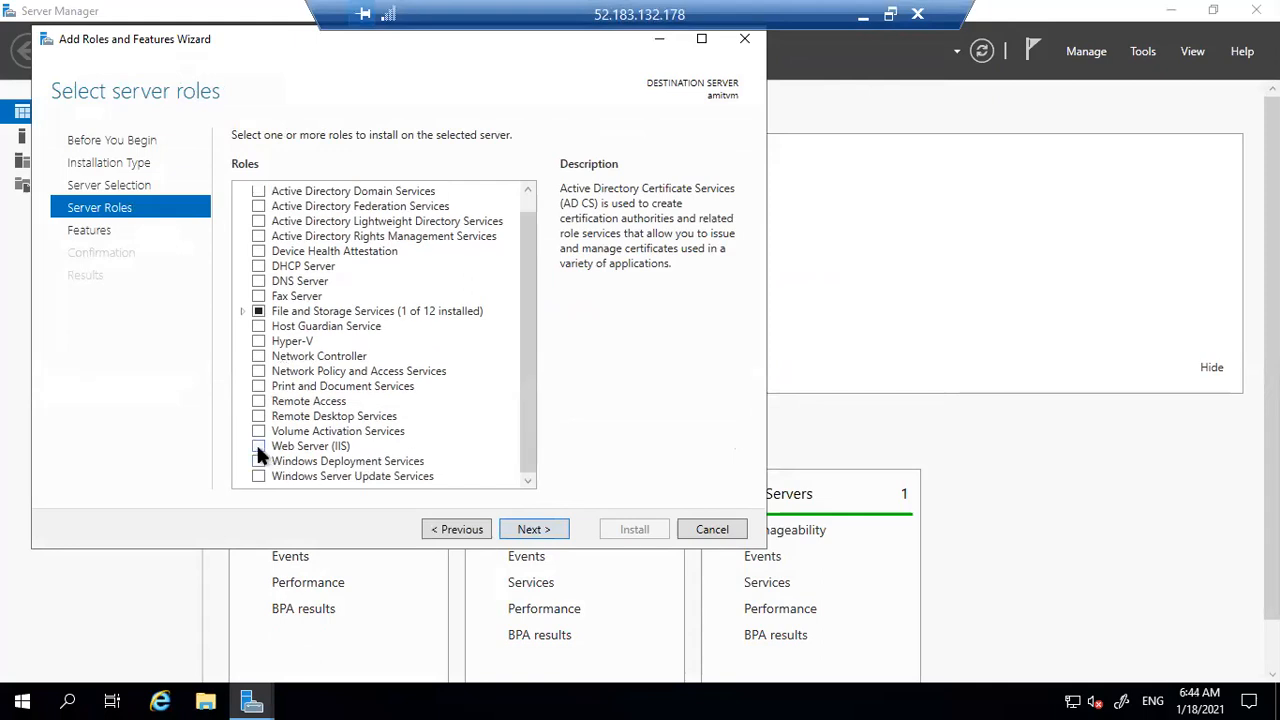
pyautogui.click(258, 446)
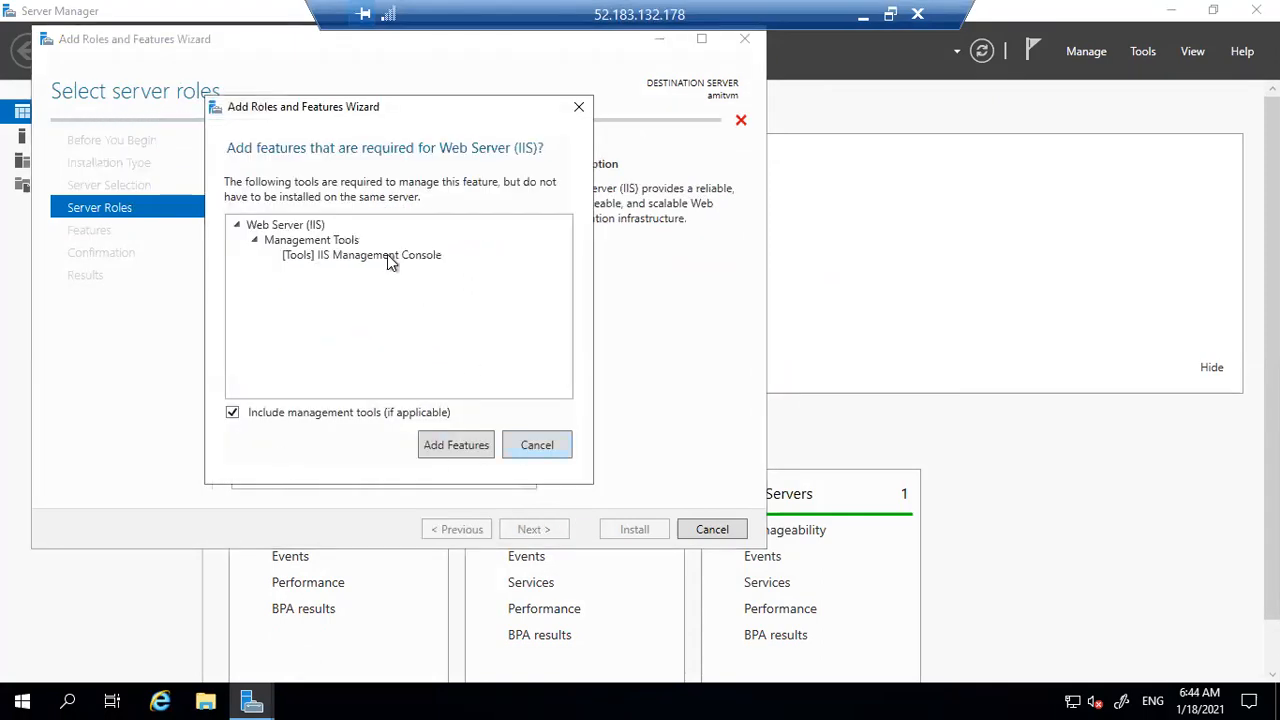
pyautogui.click(387, 256)
pyautogui.click(452, 446)
pyautogui.click(524, 532)
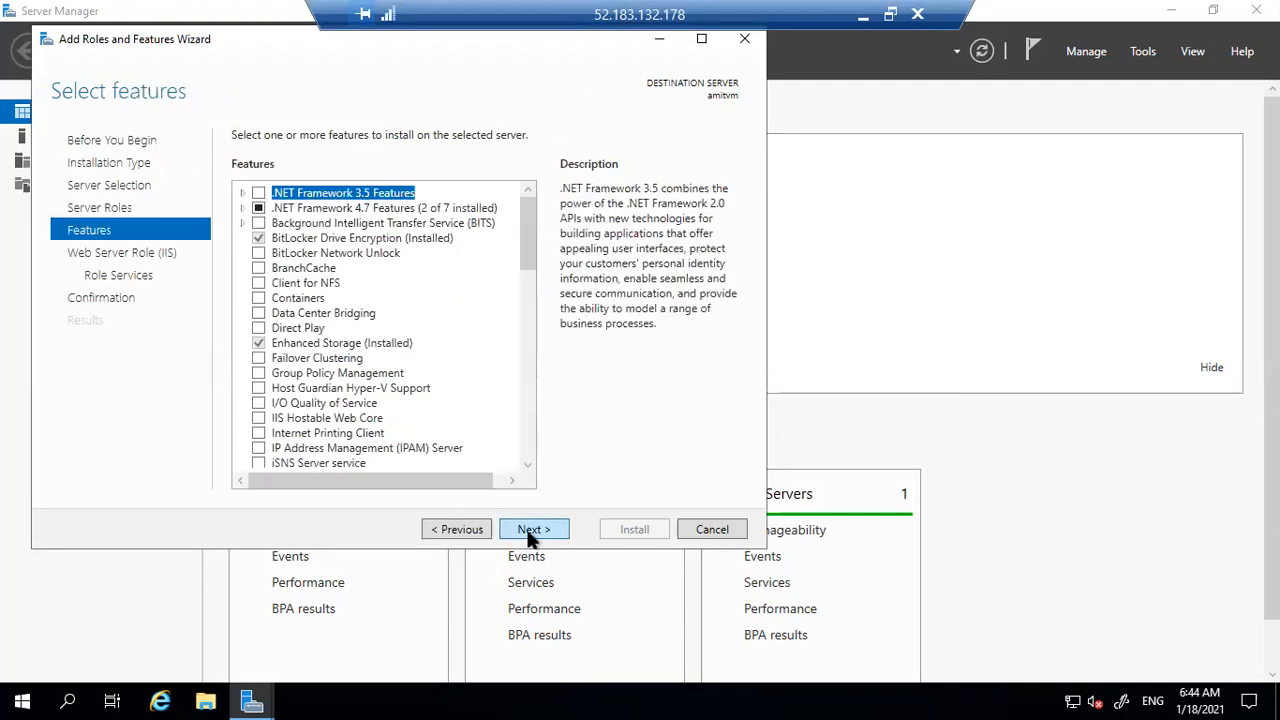
pyautogui.click(531, 536)
pyautogui.click(531, 536)
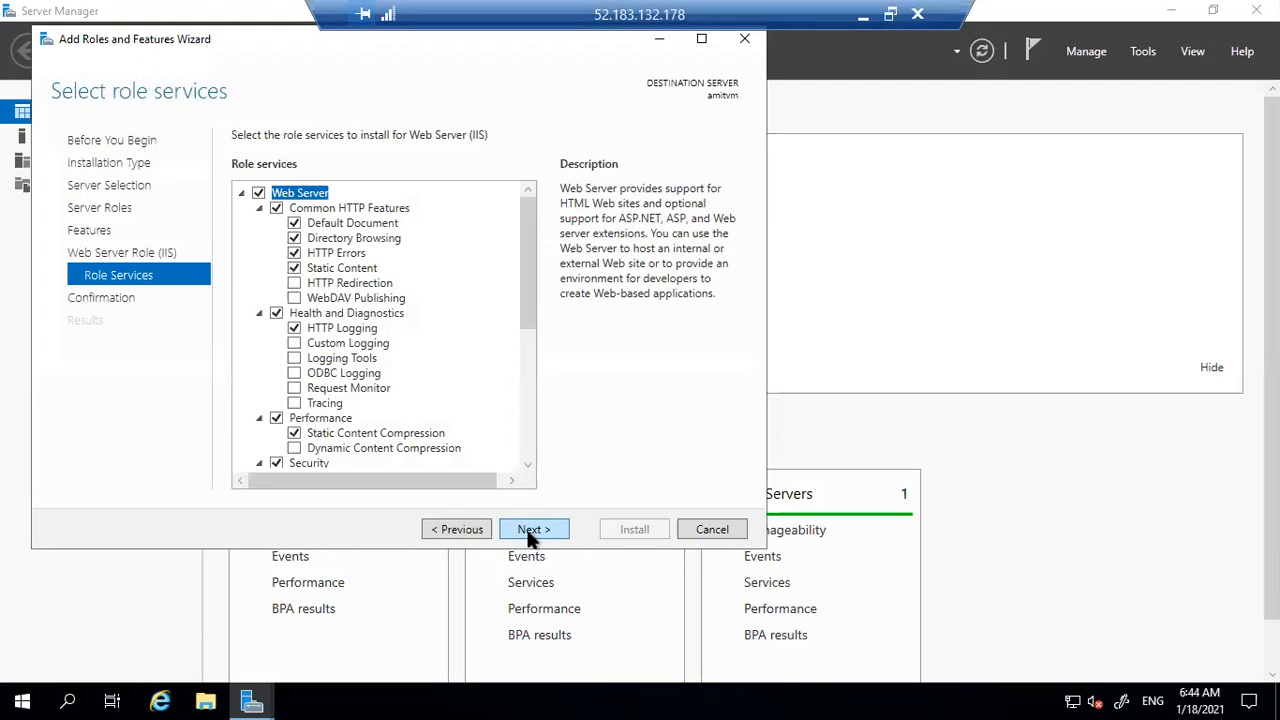
pyautogui.click(531, 536)
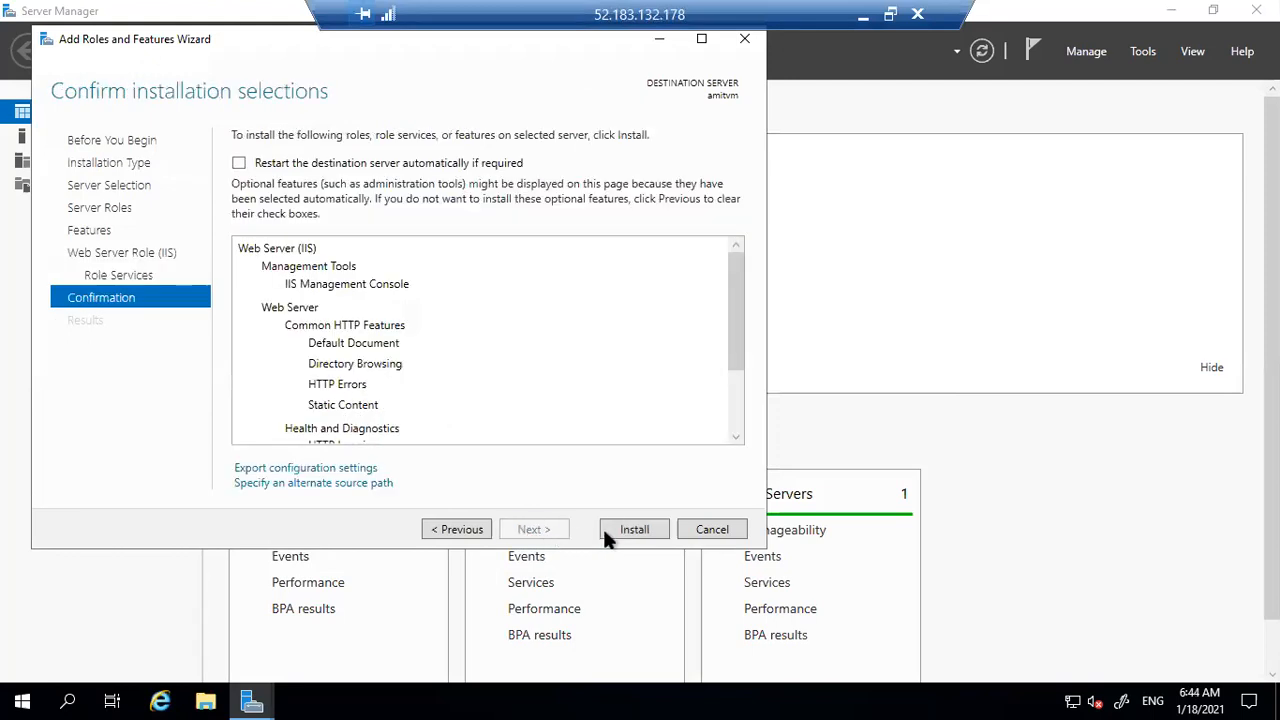
# Install the Web Server (IIS) role and let it finish successfully
pyautogui.click(643, 532)
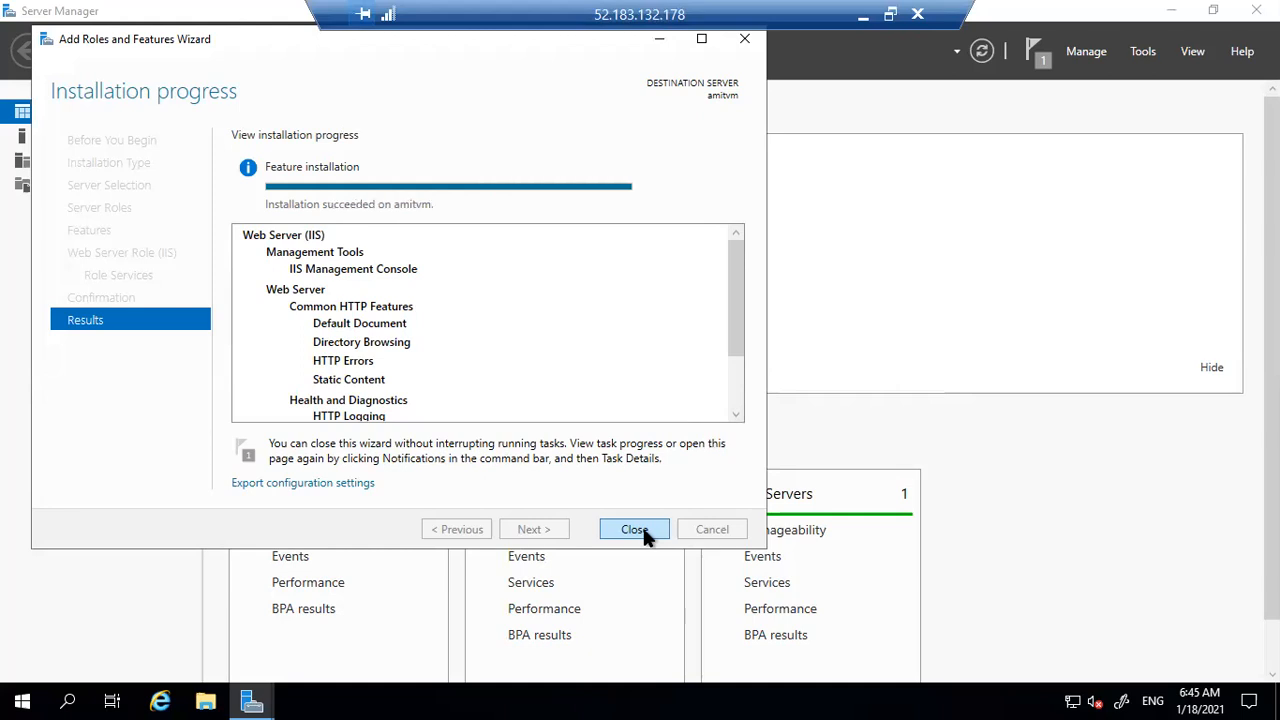
# Close the finished IIS wizard and dismiss the Add Servers dialog without changes
pyautogui.click(634, 530)
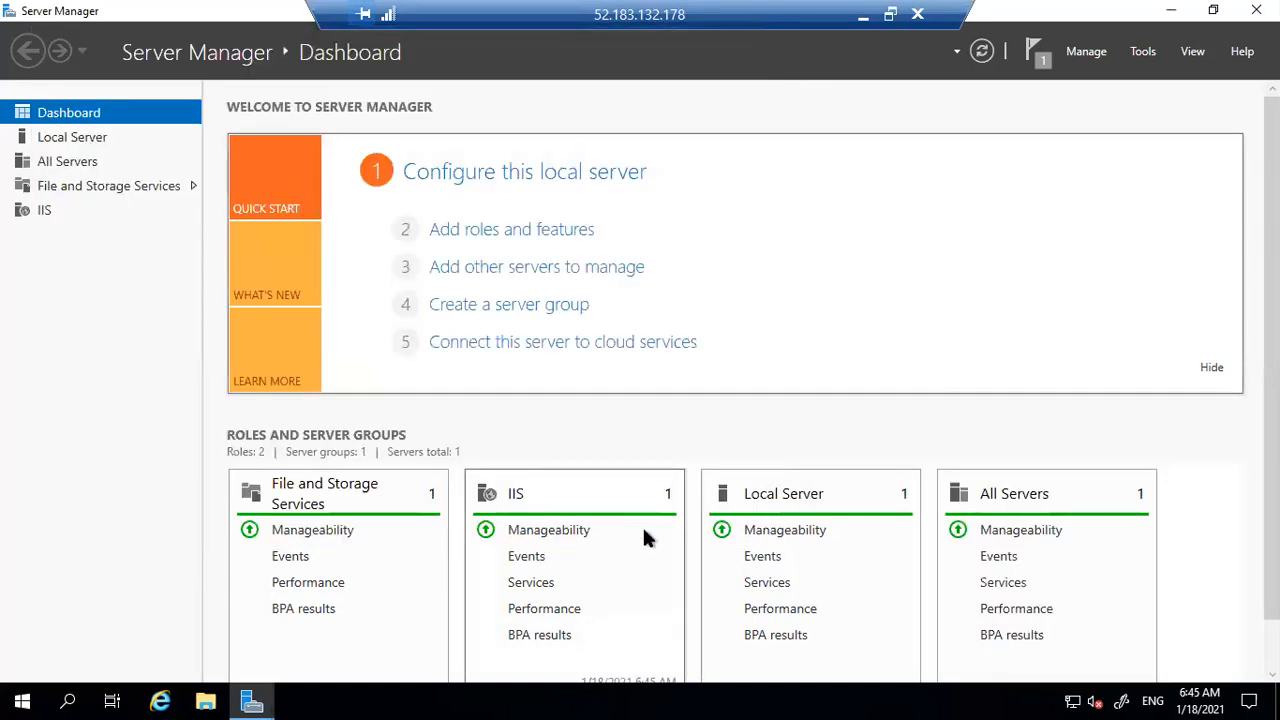
pyautogui.click(503, 270)
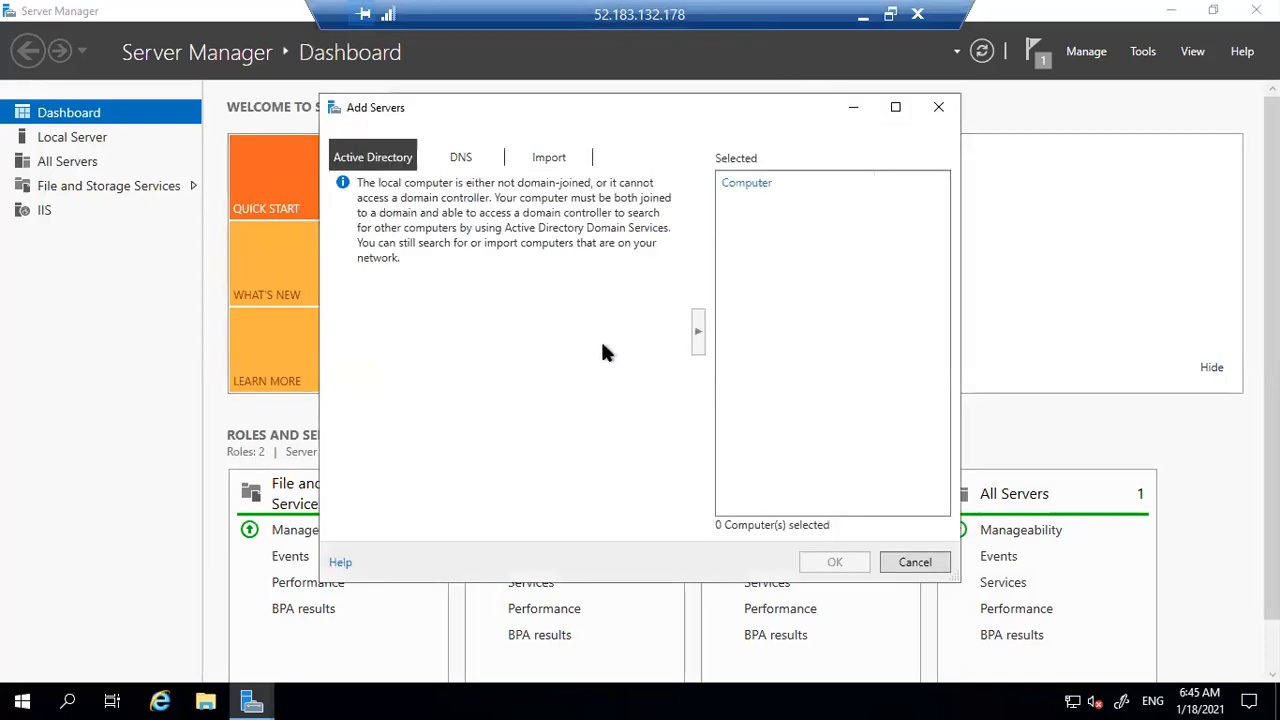
pyautogui.click(936, 106)
# Install ASP.NET 4.7 from .NET Framework 4.7 Features through Add Roles and Features
pyautogui.click(510, 236)
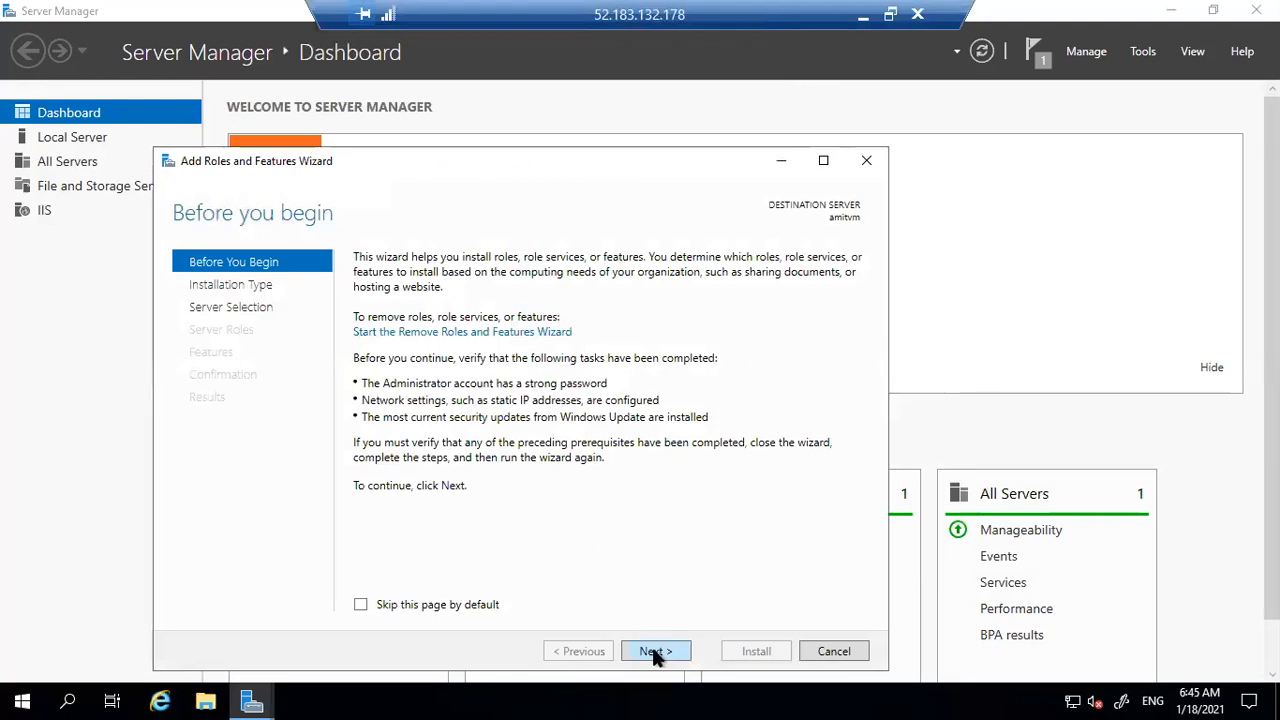
pyautogui.click(653, 650)
pyautogui.click(654, 650)
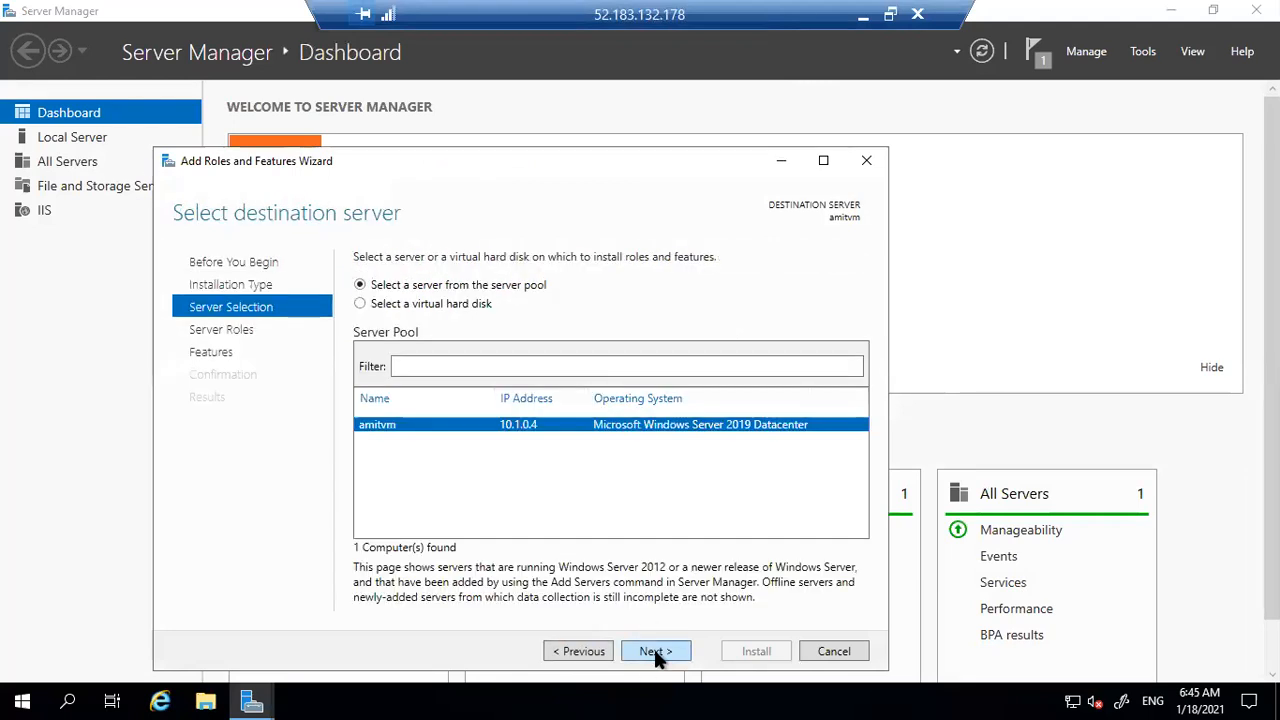
pyautogui.click(654, 650)
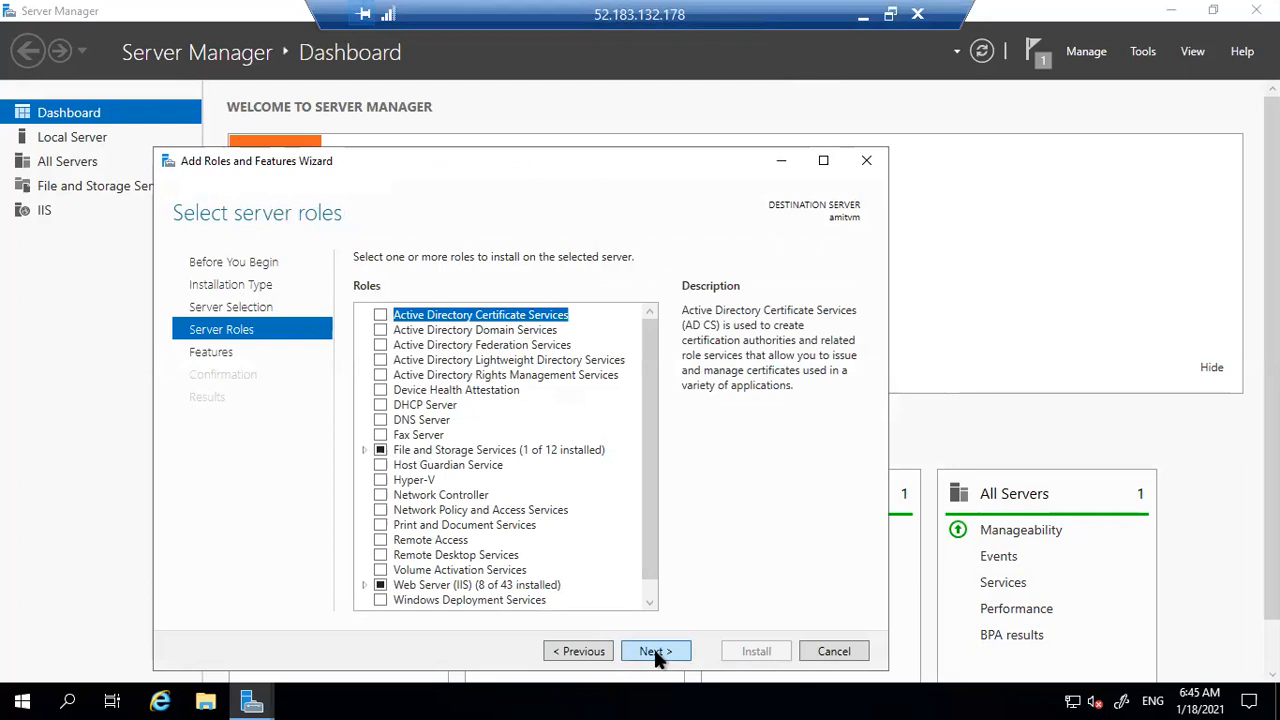
pyautogui.click(654, 650)
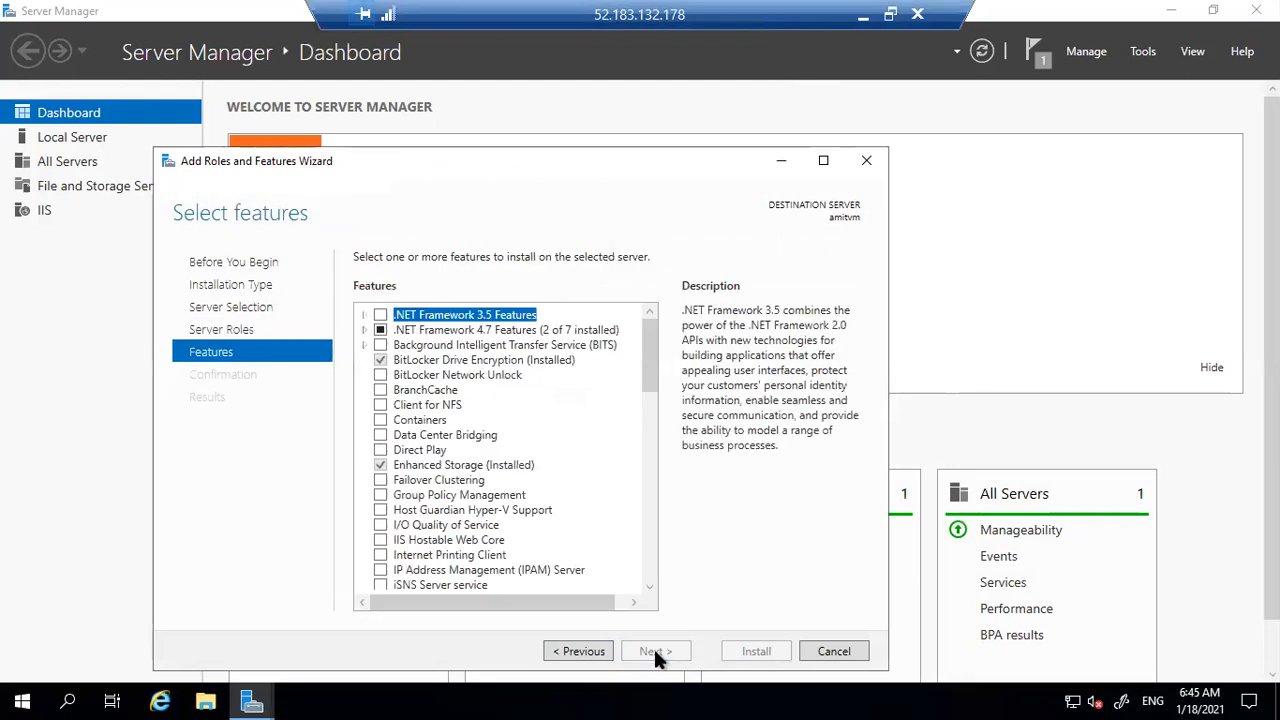
pyautogui.click(365, 328)
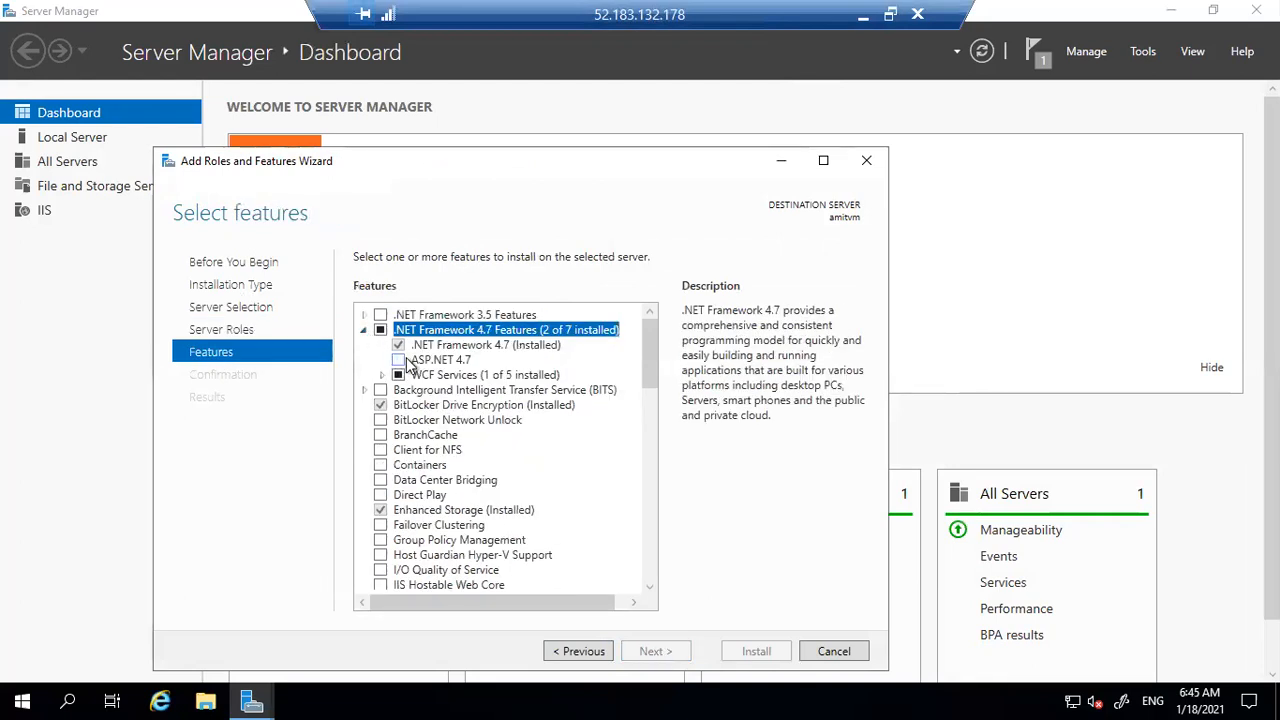
pyautogui.click(398, 360)
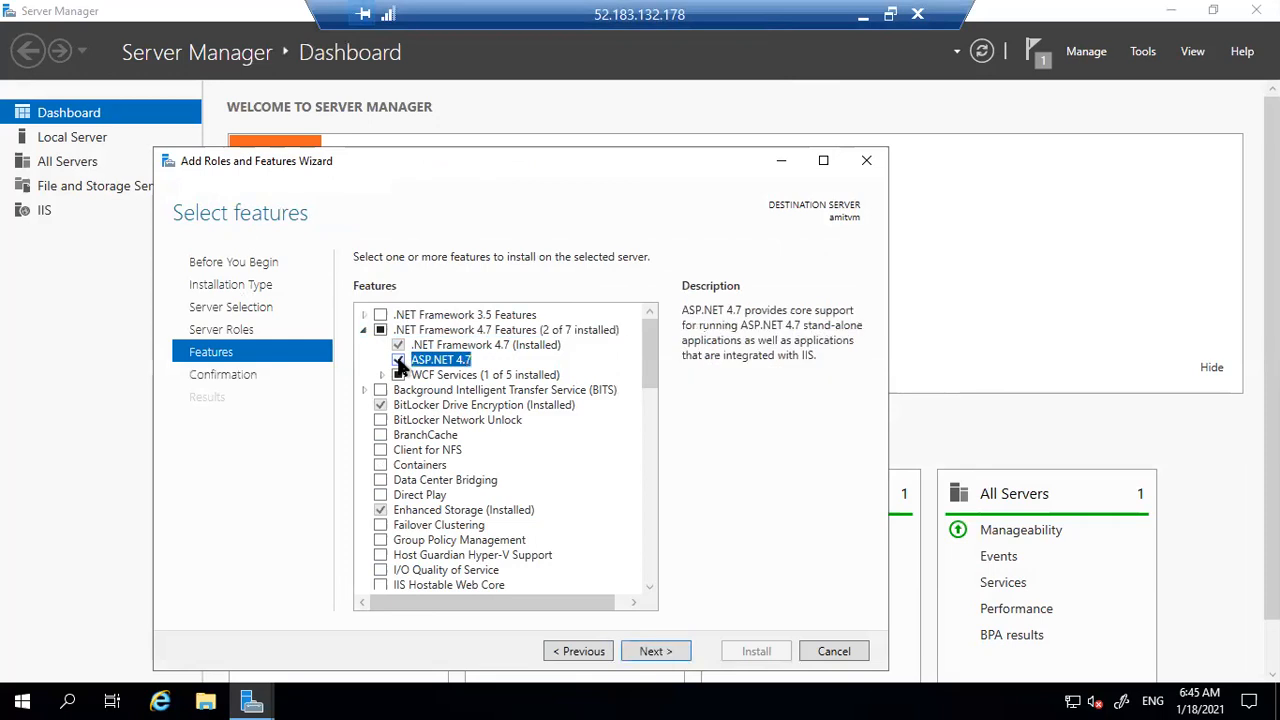
pyautogui.click(652, 651)
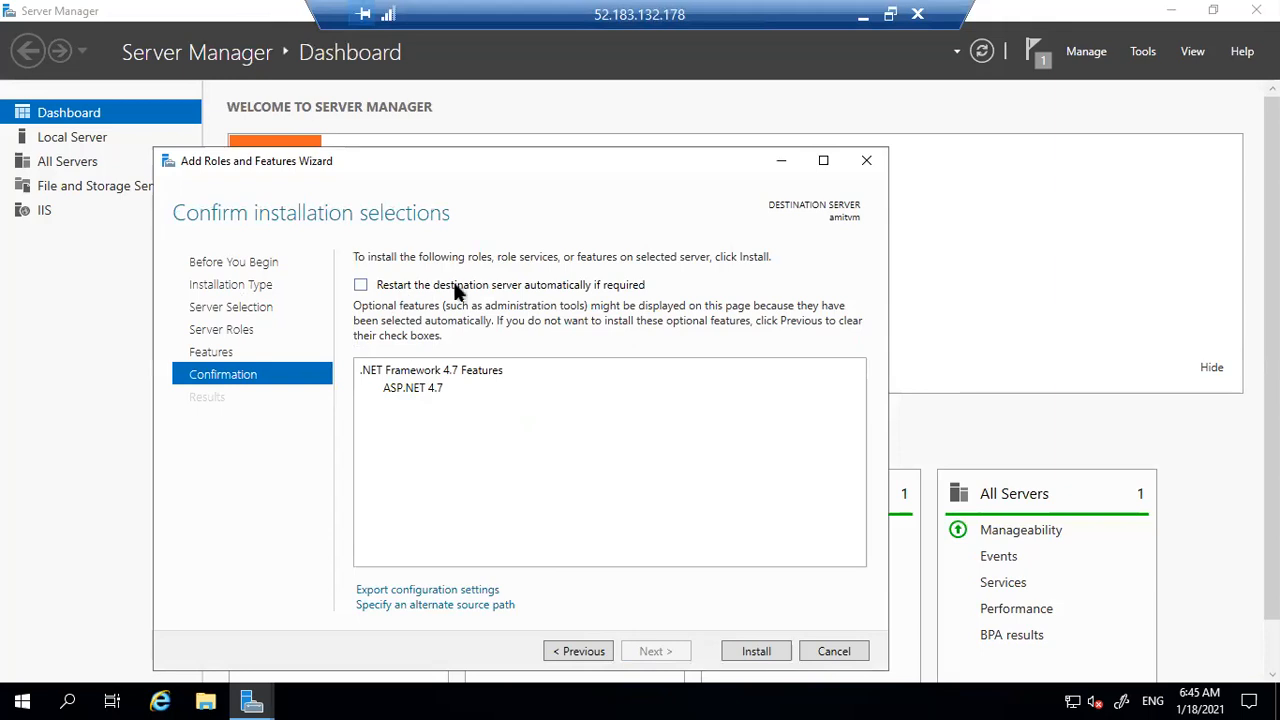
pyautogui.click(756, 652)
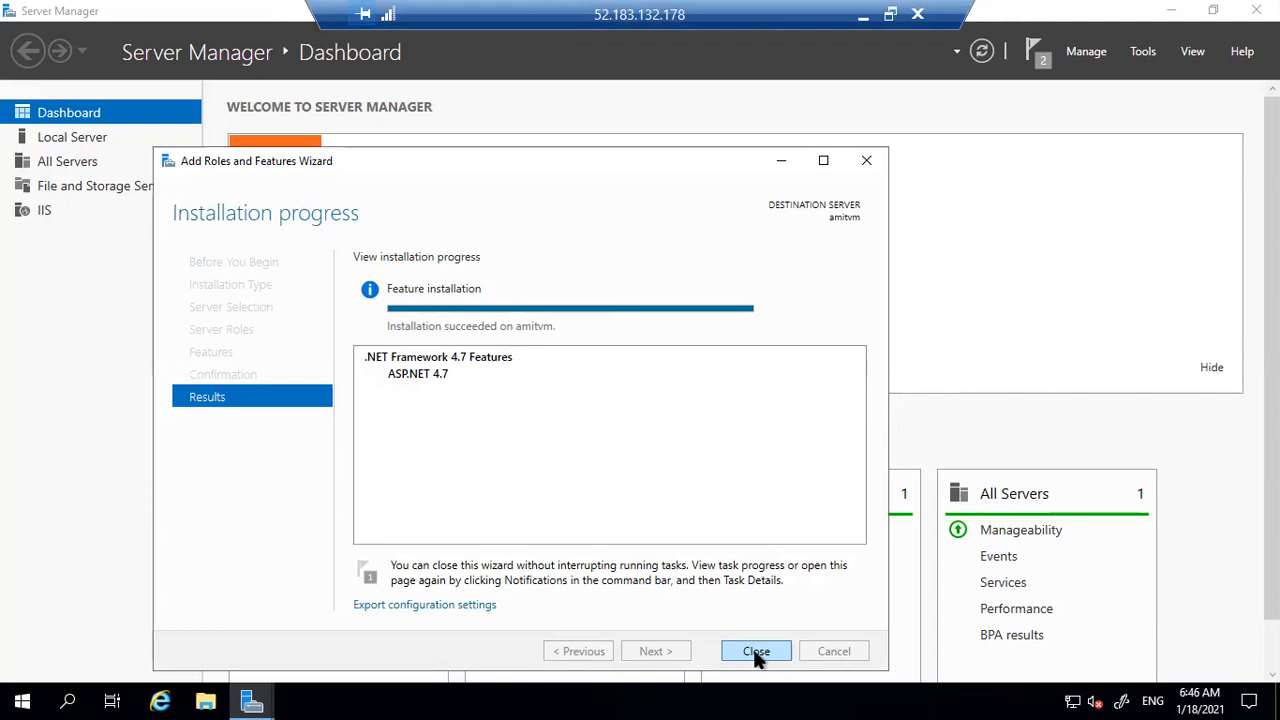
pyautogui.click(756, 651)
pyautogui.click(160, 701)
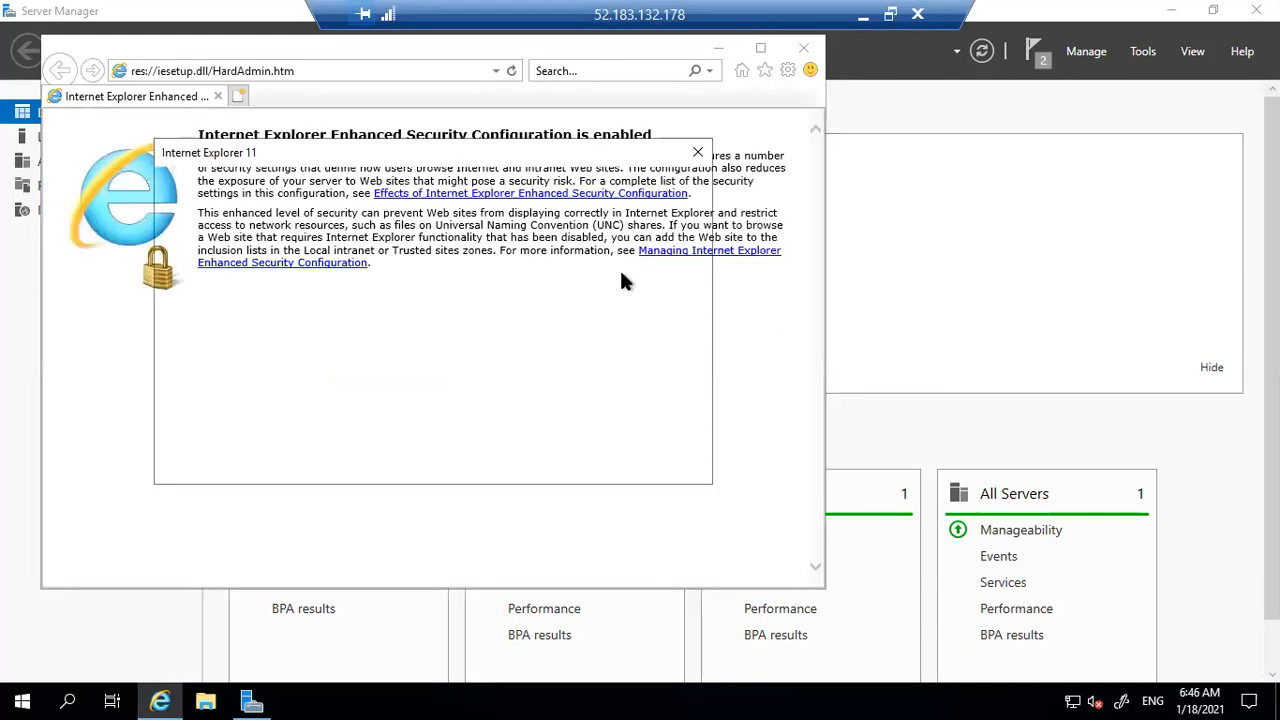
pyautogui.click(650, 465)
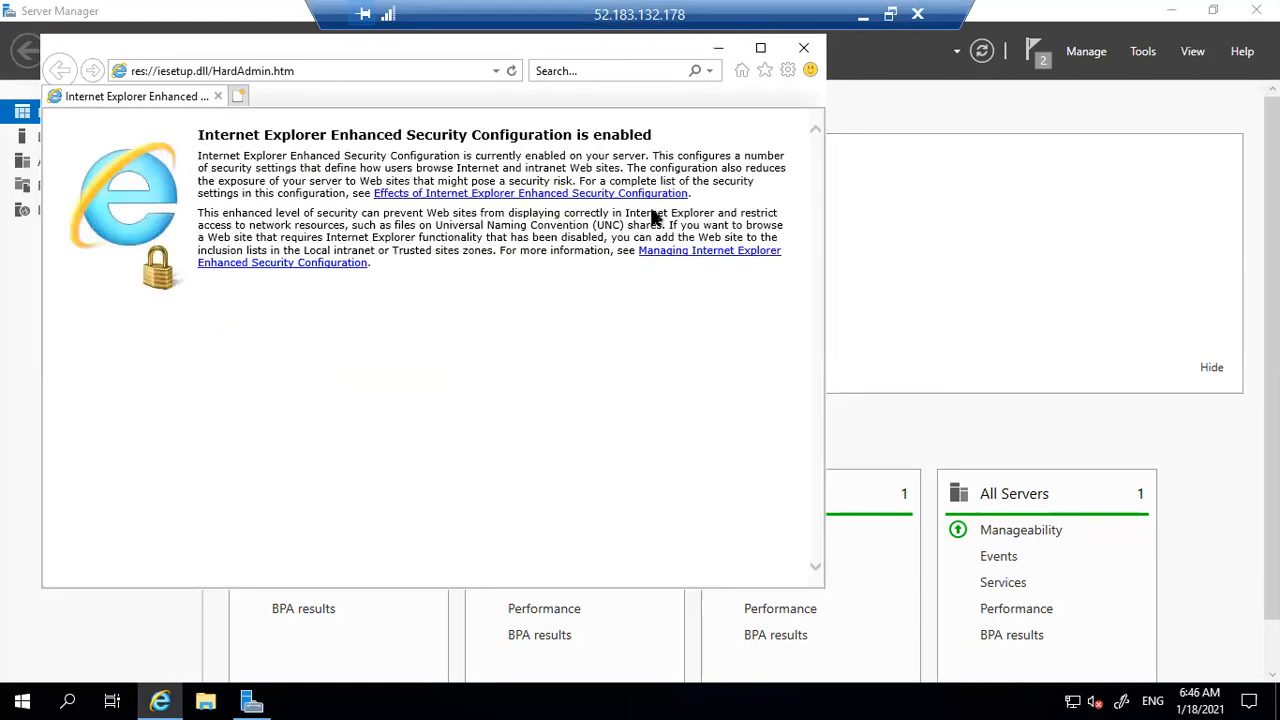
pyautogui.click(355, 63)
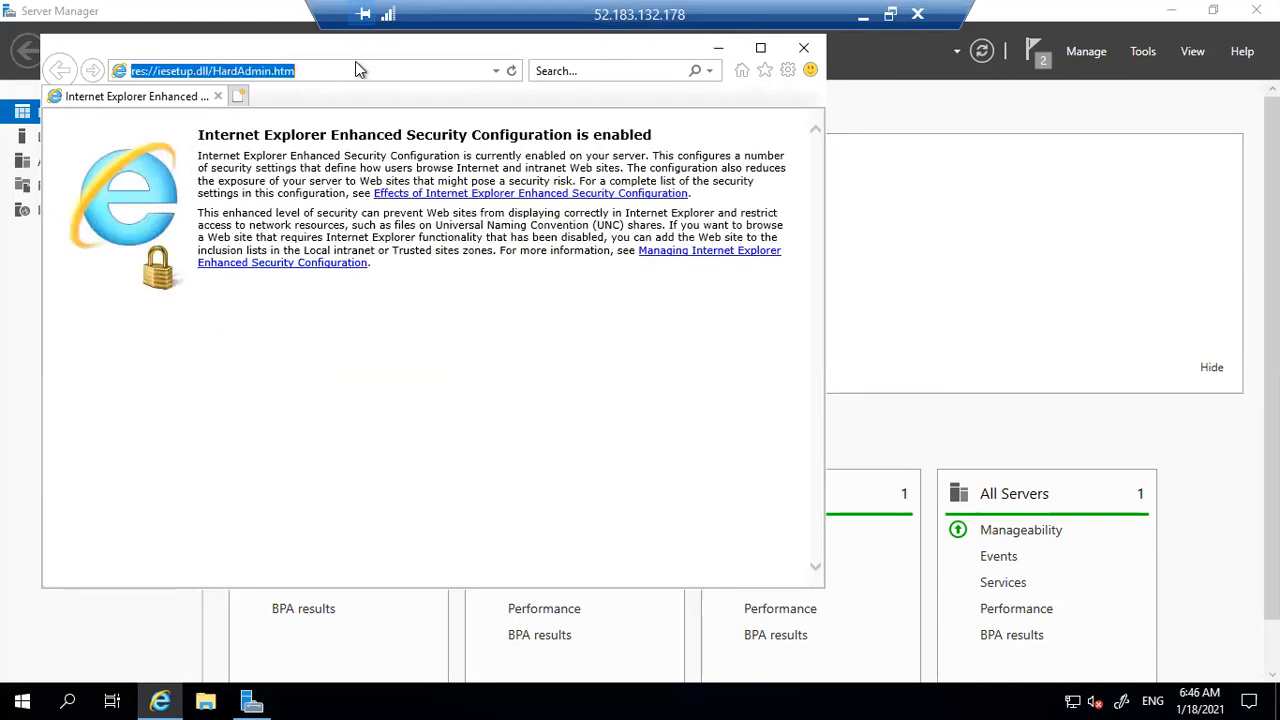
pyautogui.press('BackSpace')
pyautogui.write('localhost')
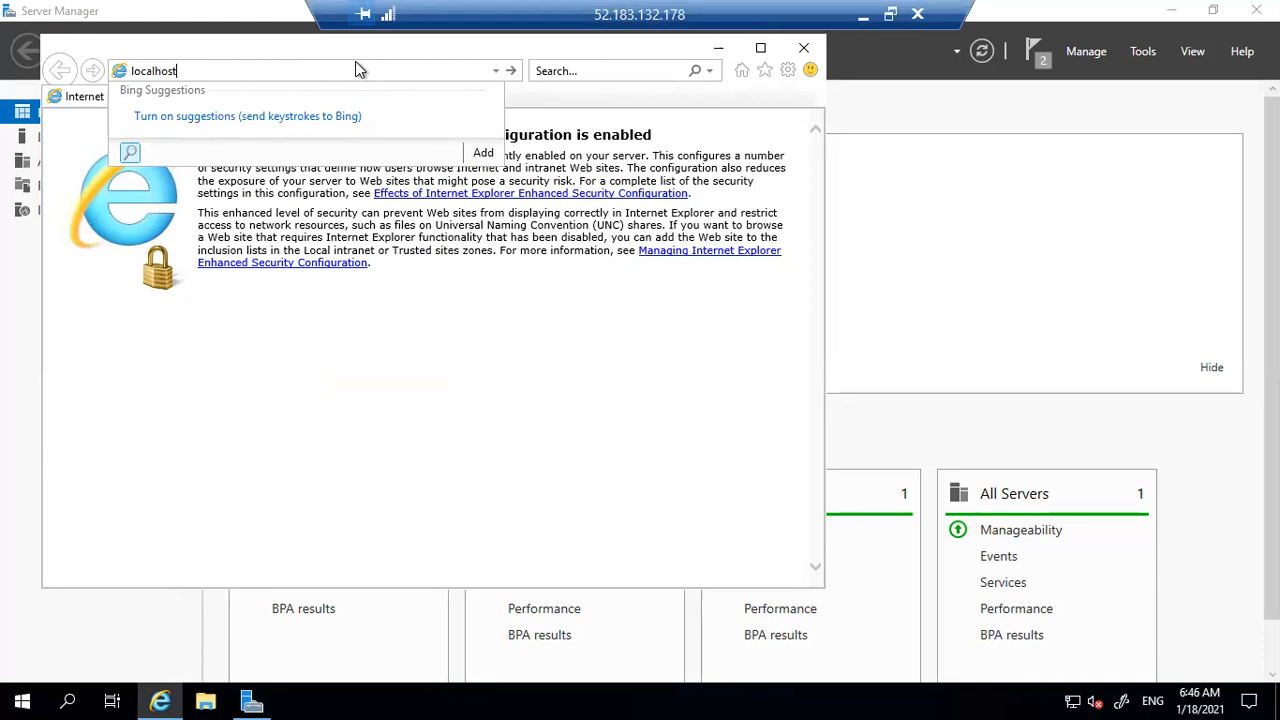
pyautogui.press('Return')
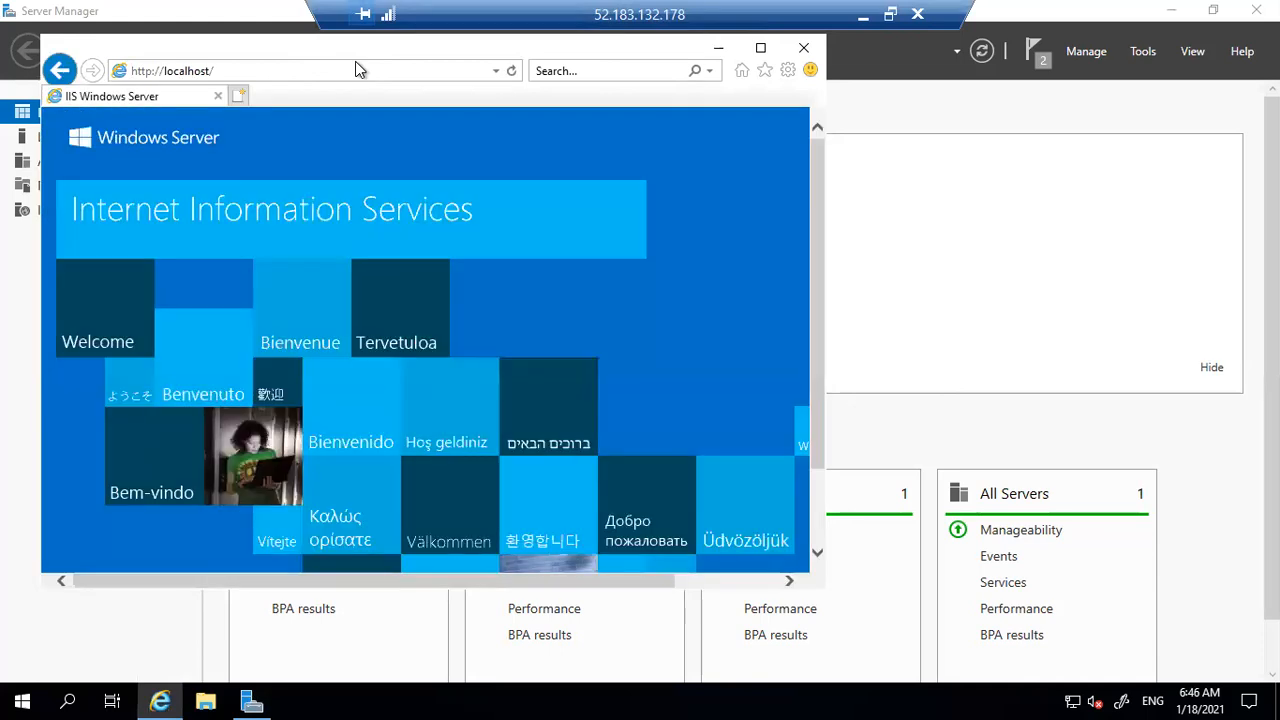
pyautogui.click(760, 48)
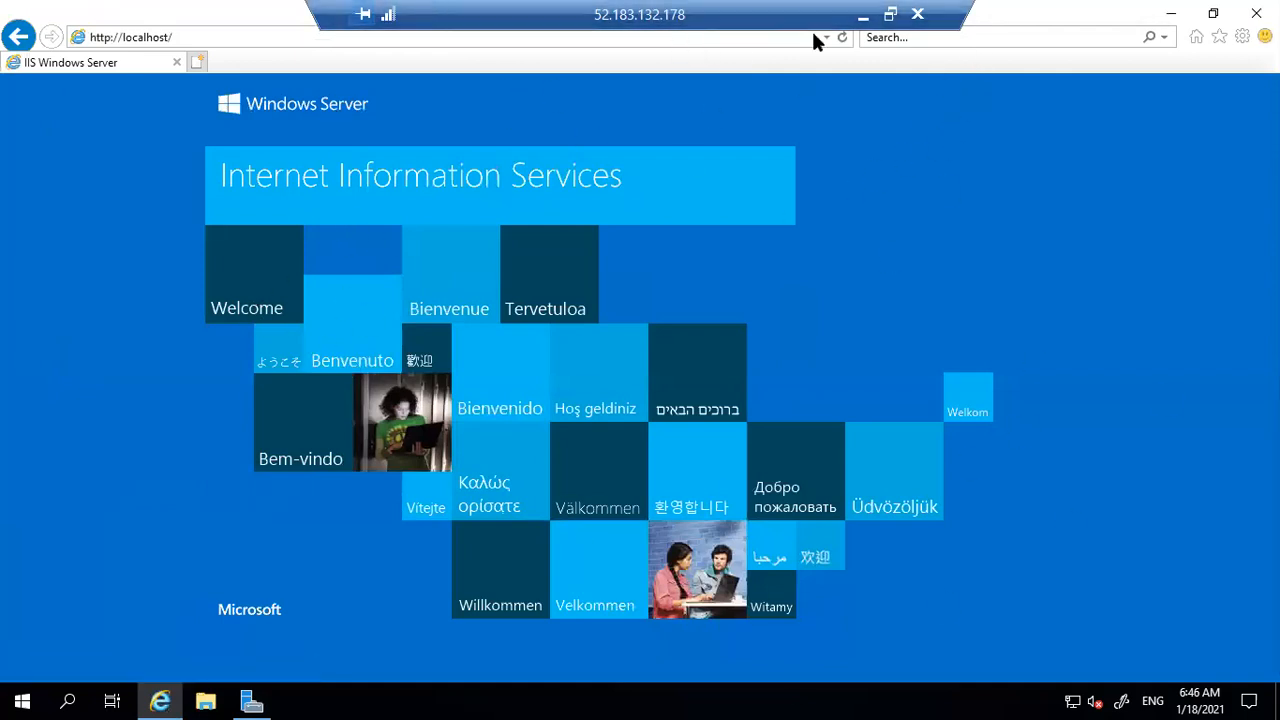
pyautogui.moveTo(522, 14); pyautogui.dragTo(200, 14)
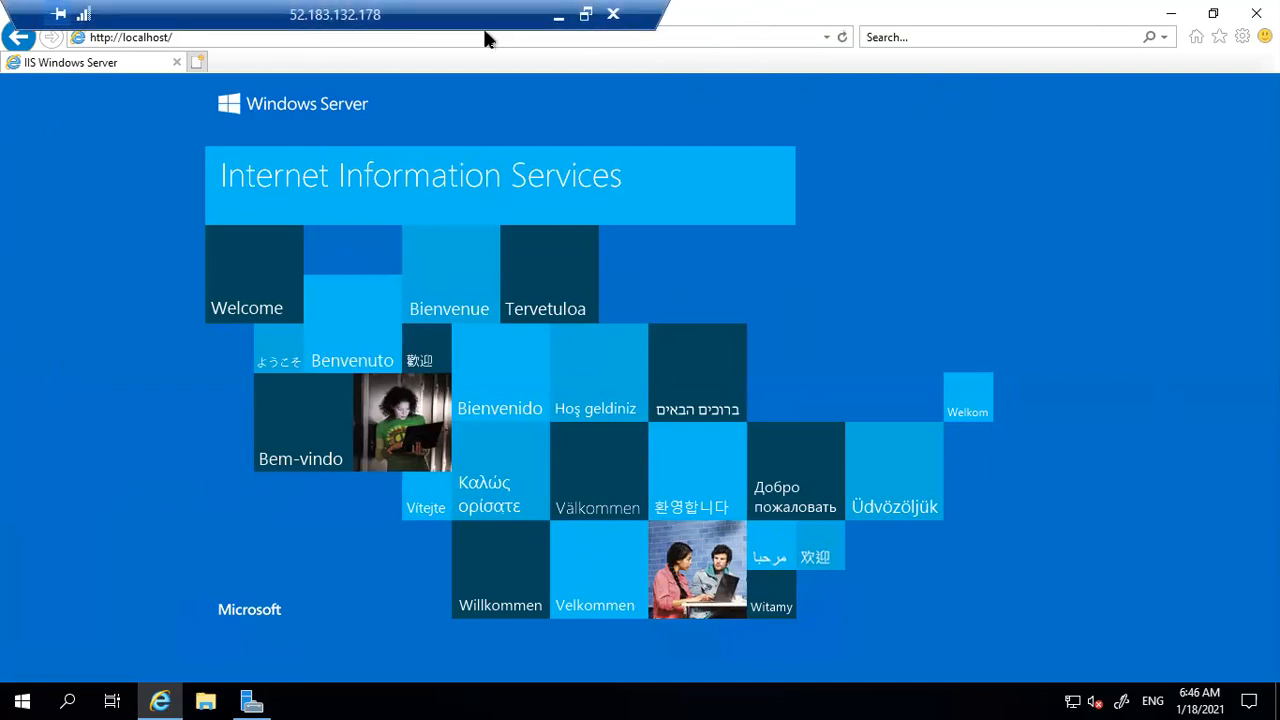
# Minimize the remote session and return to the amitvm overview showing public IP 52.183.132.178
pyautogui.click(558, 14)
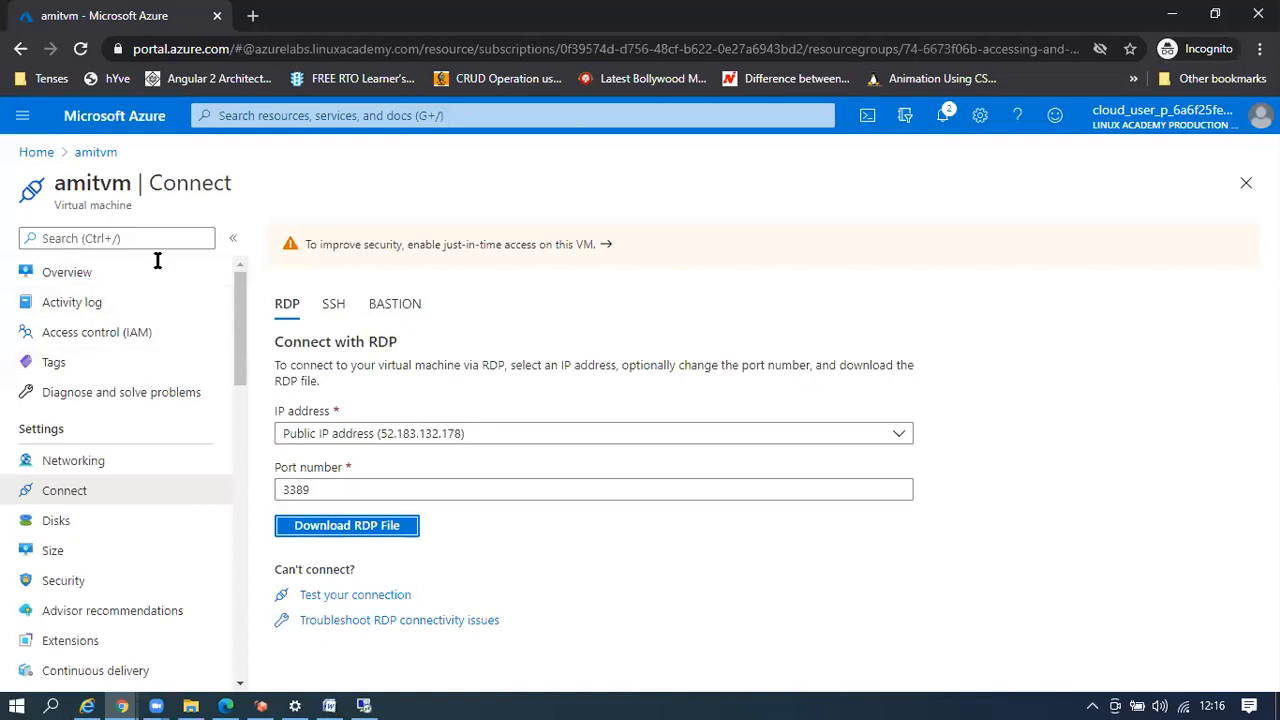
pyautogui.click(95, 152)
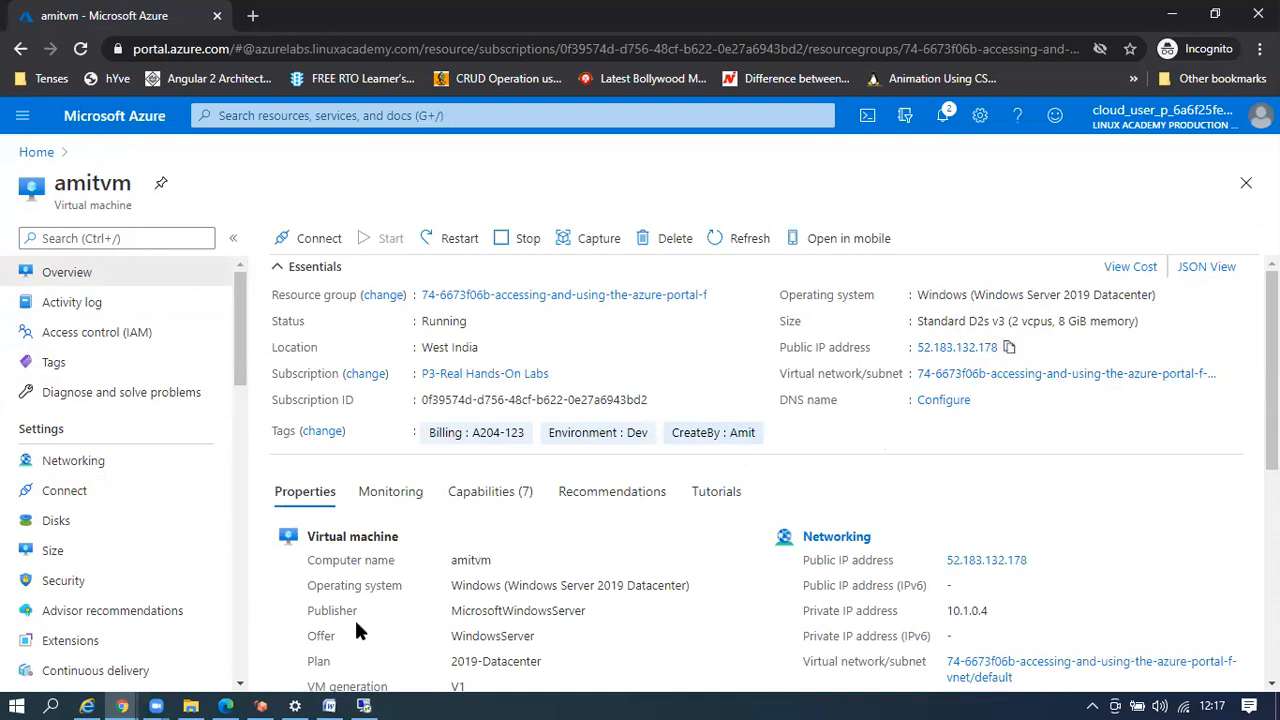
# Try 52.183.132.178 in a new Chrome tab, then go back to the amitvm Azure tab
pyautogui.click(253, 16)
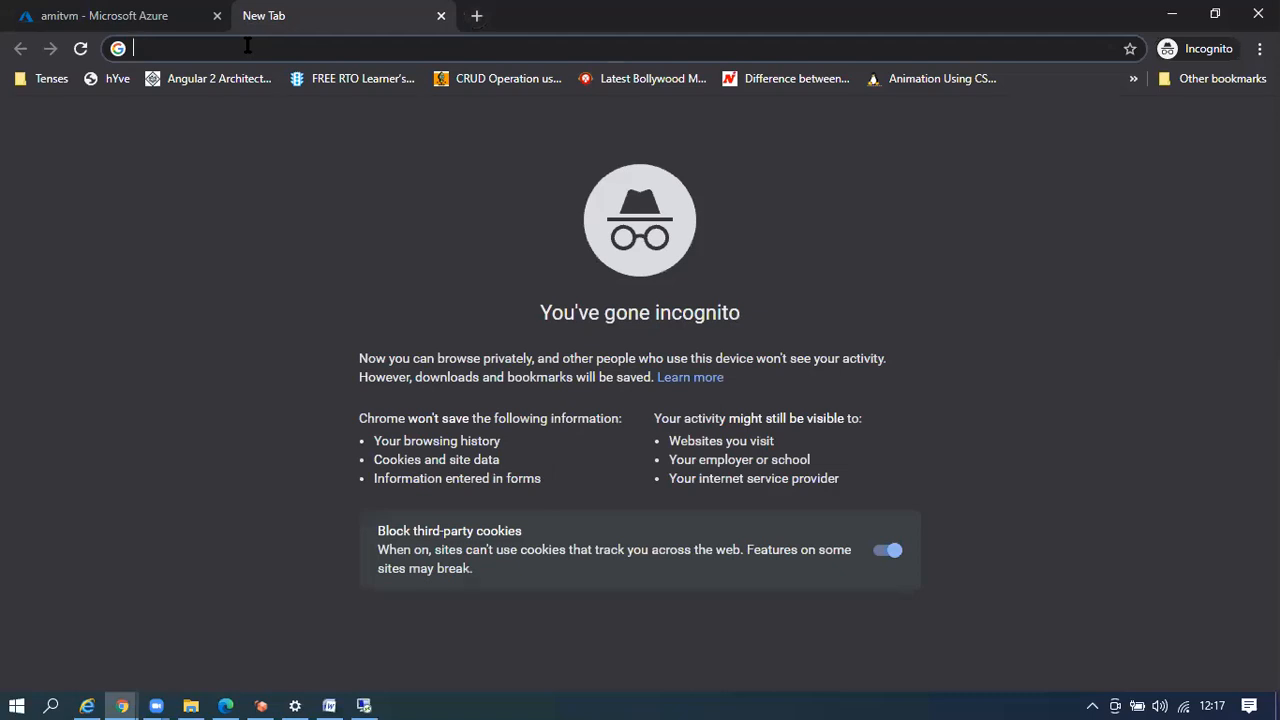
pyautogui.write('52.183.132.178')
pyautogui.press('Return')
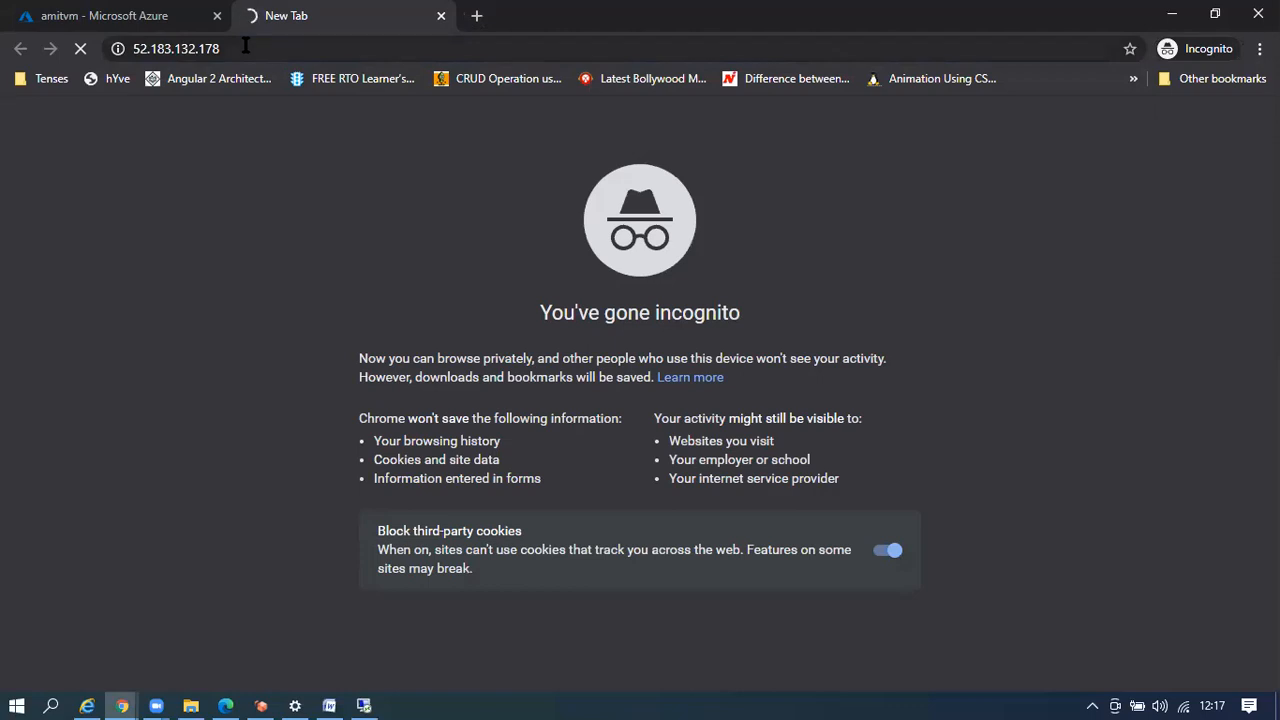
pyautogui.click(118, 21)
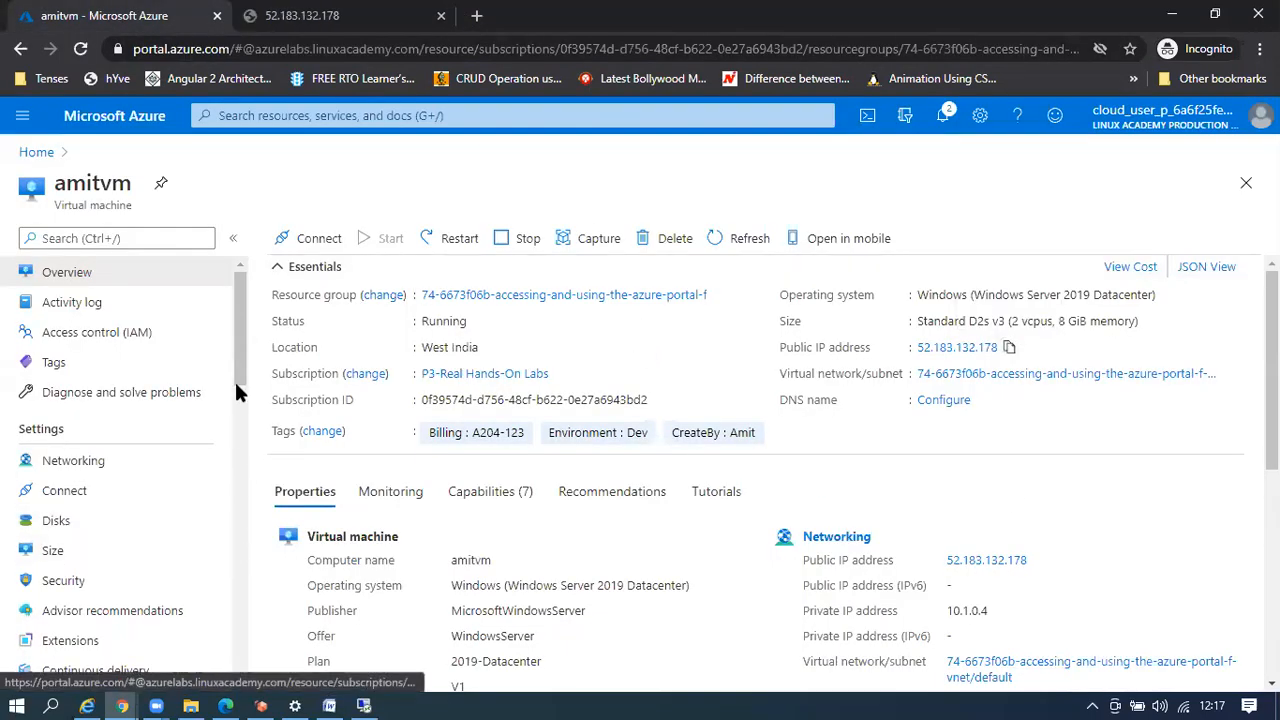
# Go from amitvm Networking to the amitvm-nsg Inbound security rules list
pyautogui.click(73, 466)
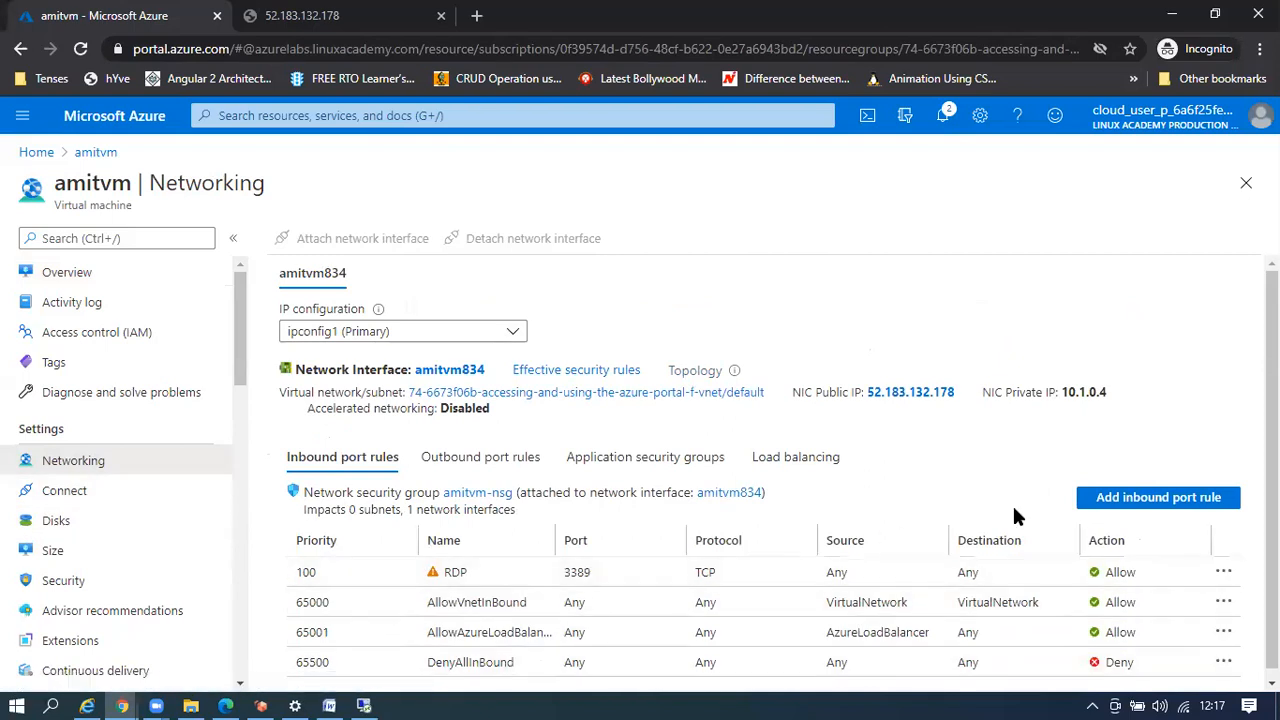
pyautogui.click(477, 493)
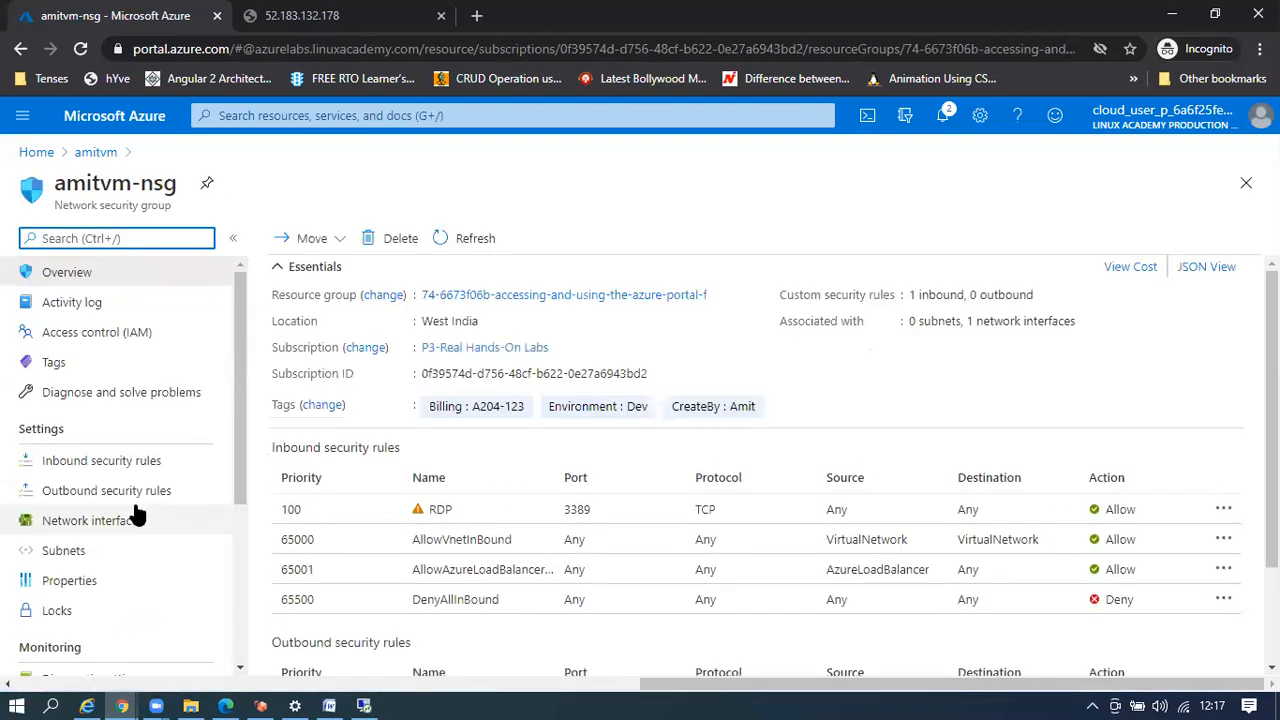
pyautogui.click(100, 464)
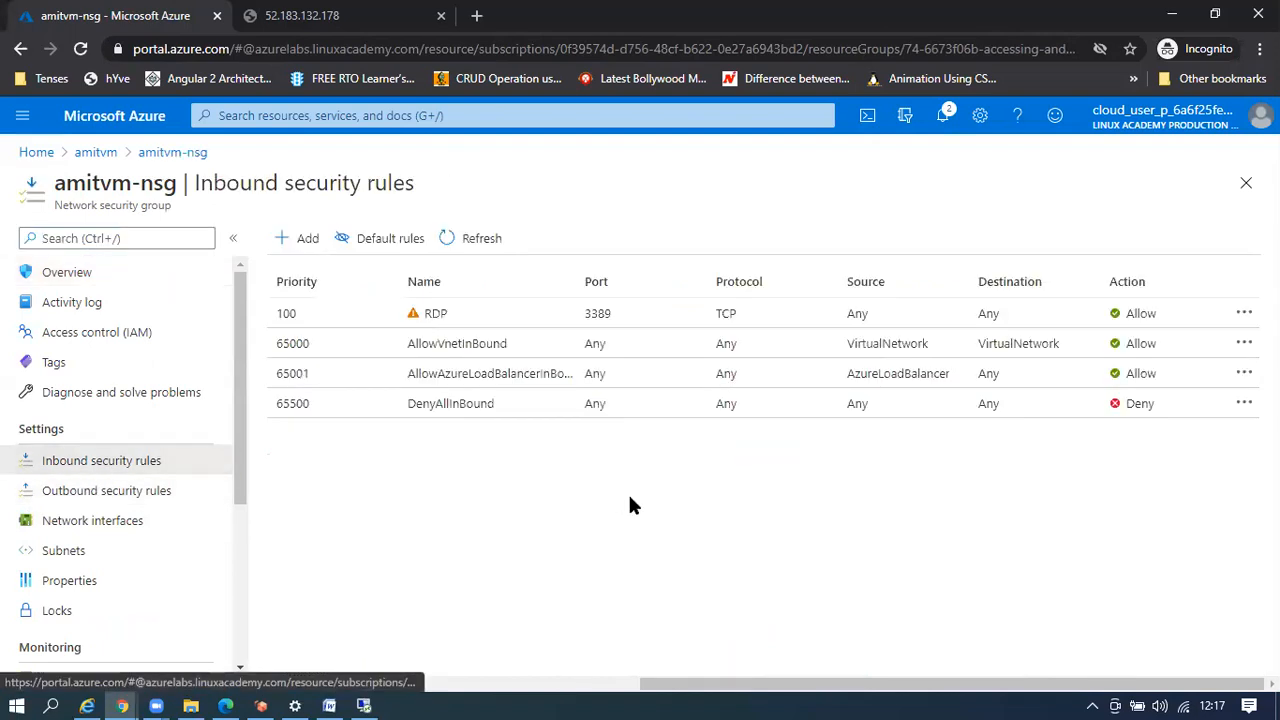
# Add an HTTP inbound rule named Web (TCP 80, priority 110) and refresh the rules list
pyautogui.click(288, 240)
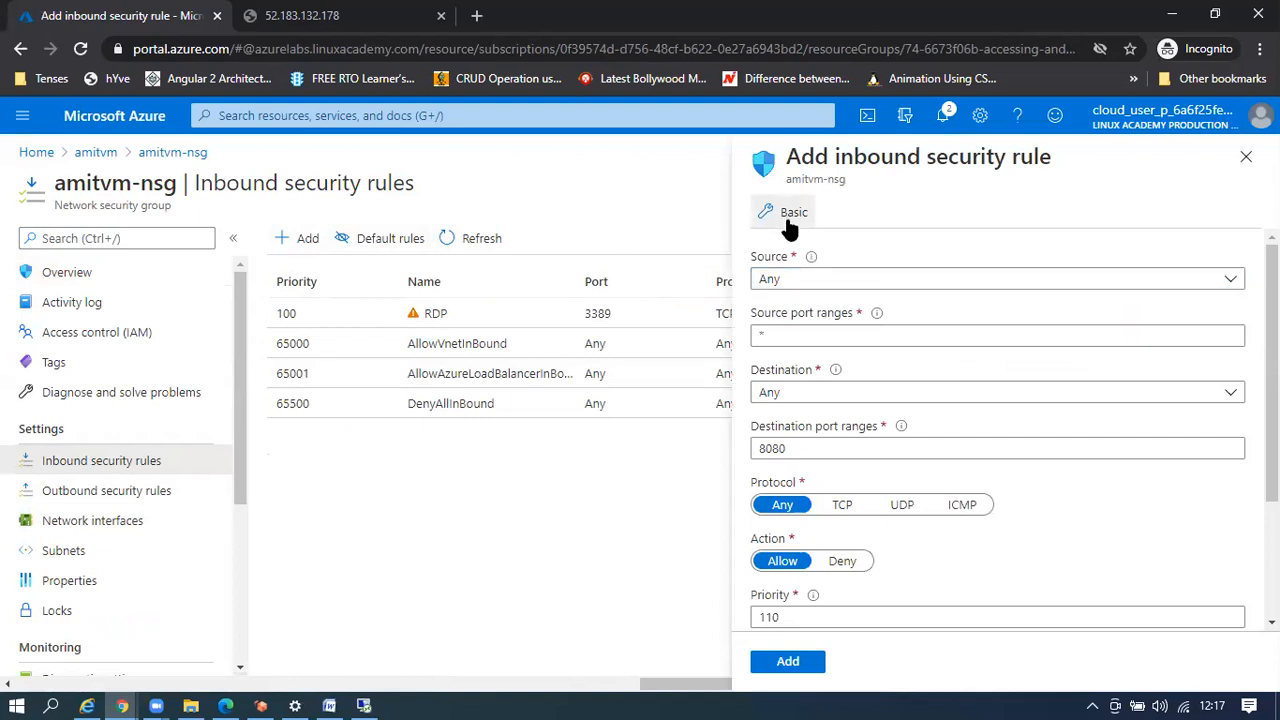
pyautogui.click(790, 218)
pyautogui.click(798, 280)
pyautogui.click(773, 308)
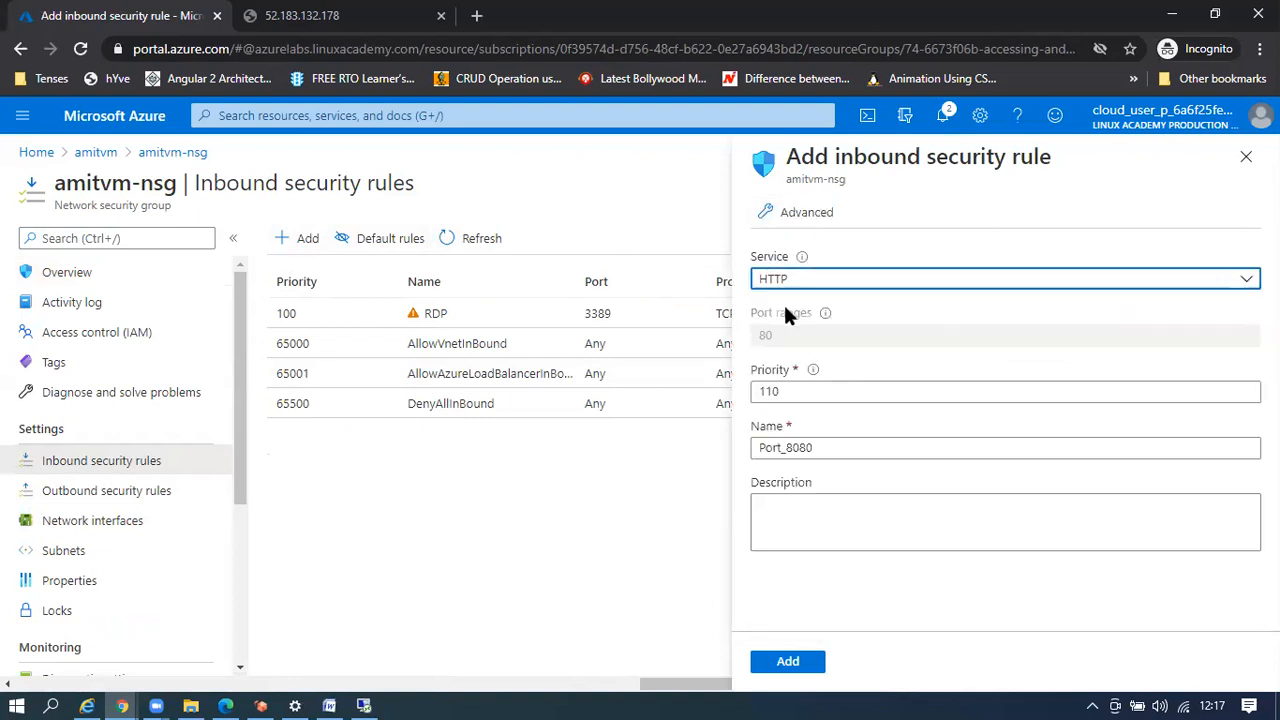
pyautogui.doubleClick(830, 448)
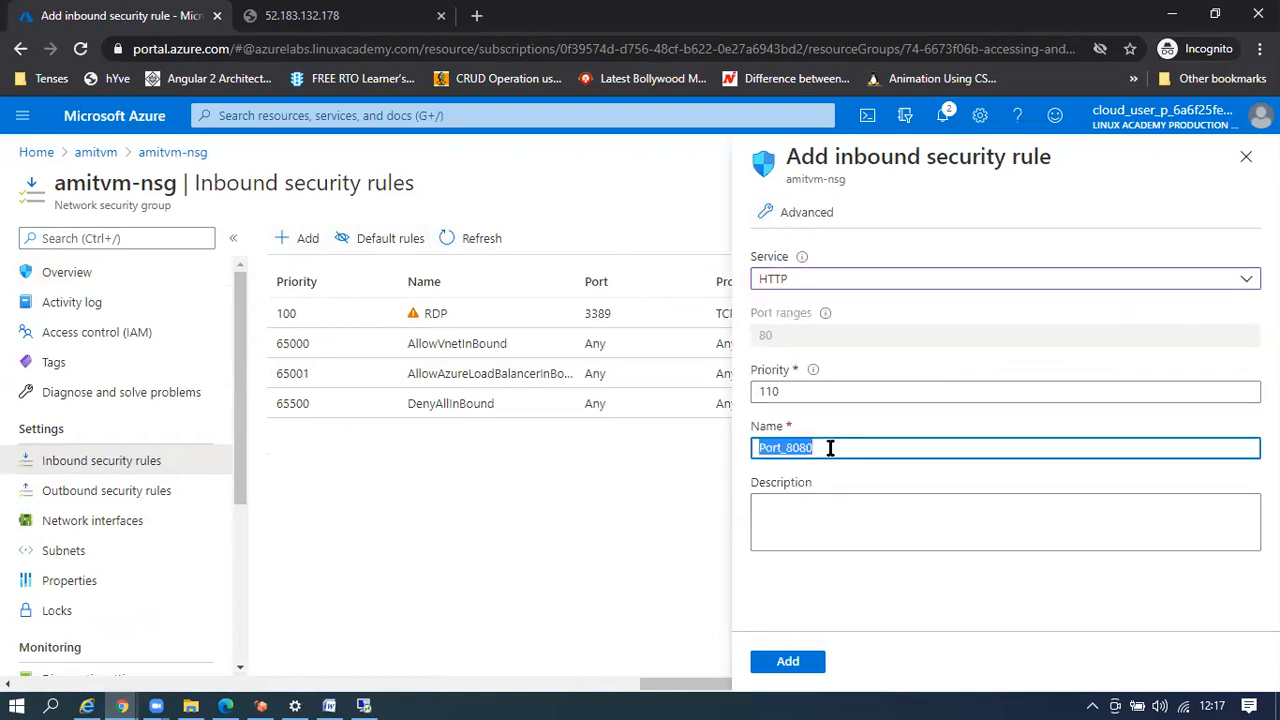
pyautogui.write('Web')
pyautogui.click(790, 662)
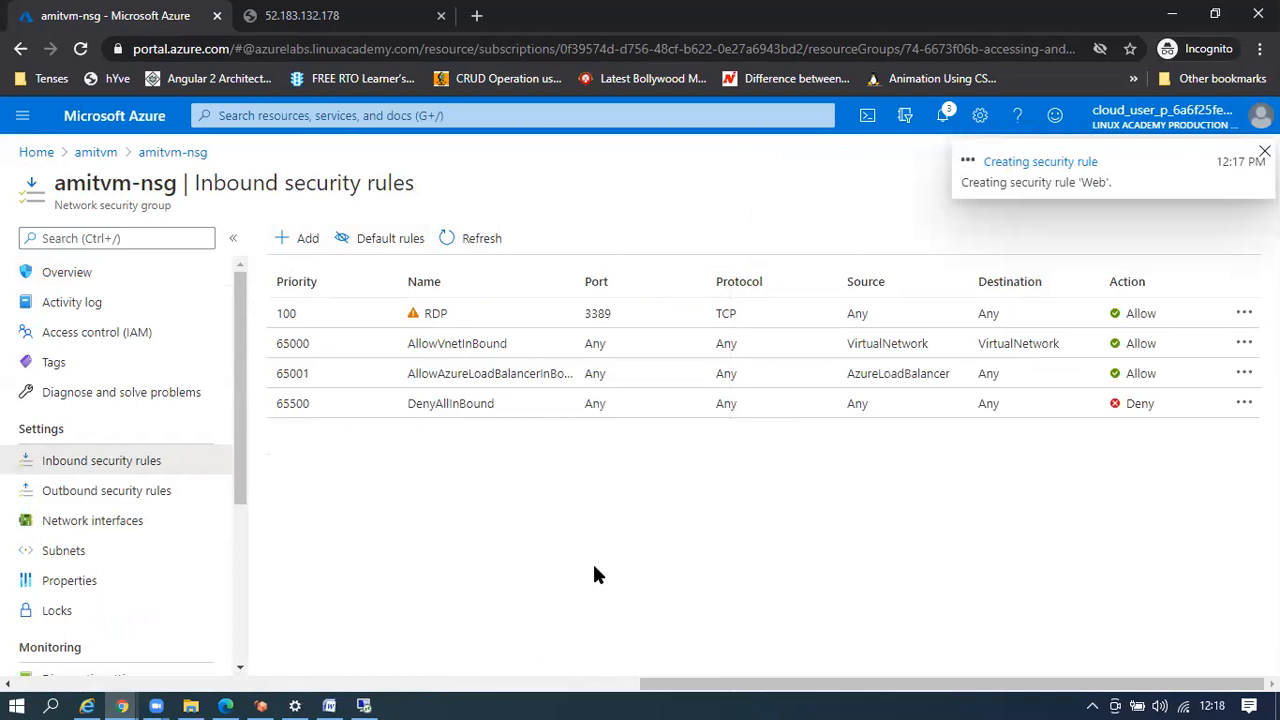
pyautogui.click(452, 242)
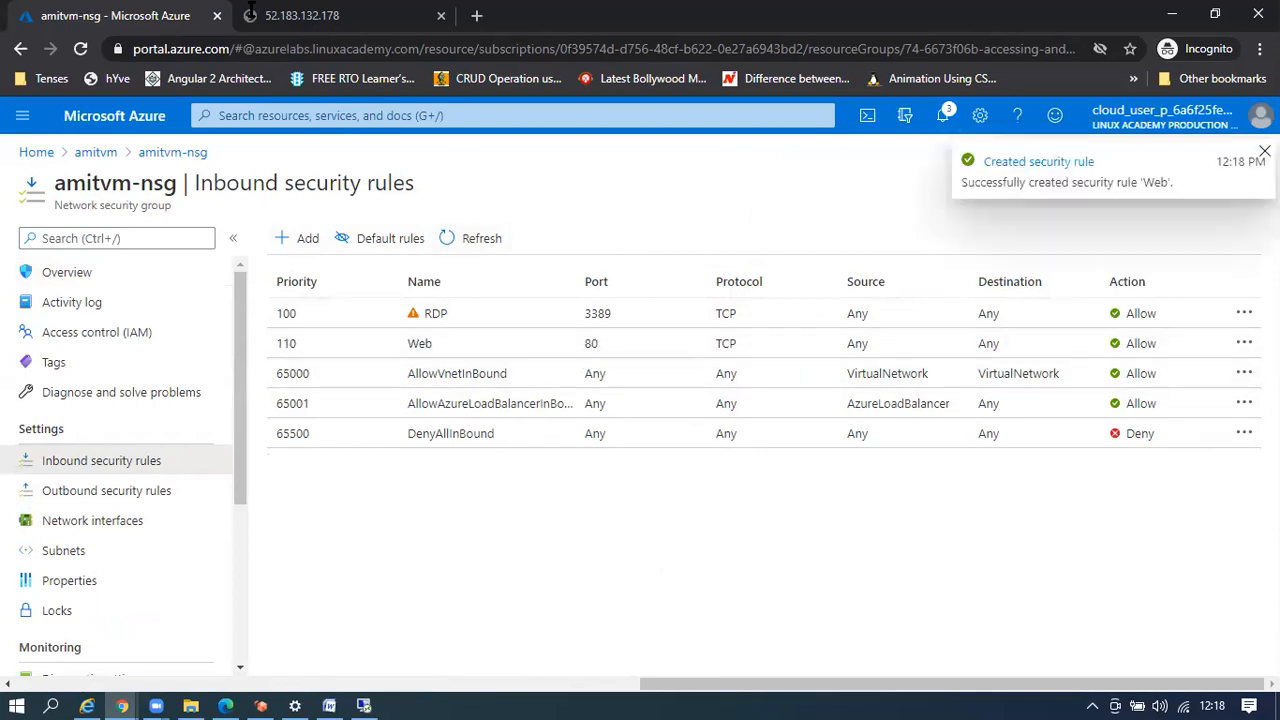
pyautogui.click(300, 15)
pyautogui.press('F5')
pyautogui.click(400, 48)
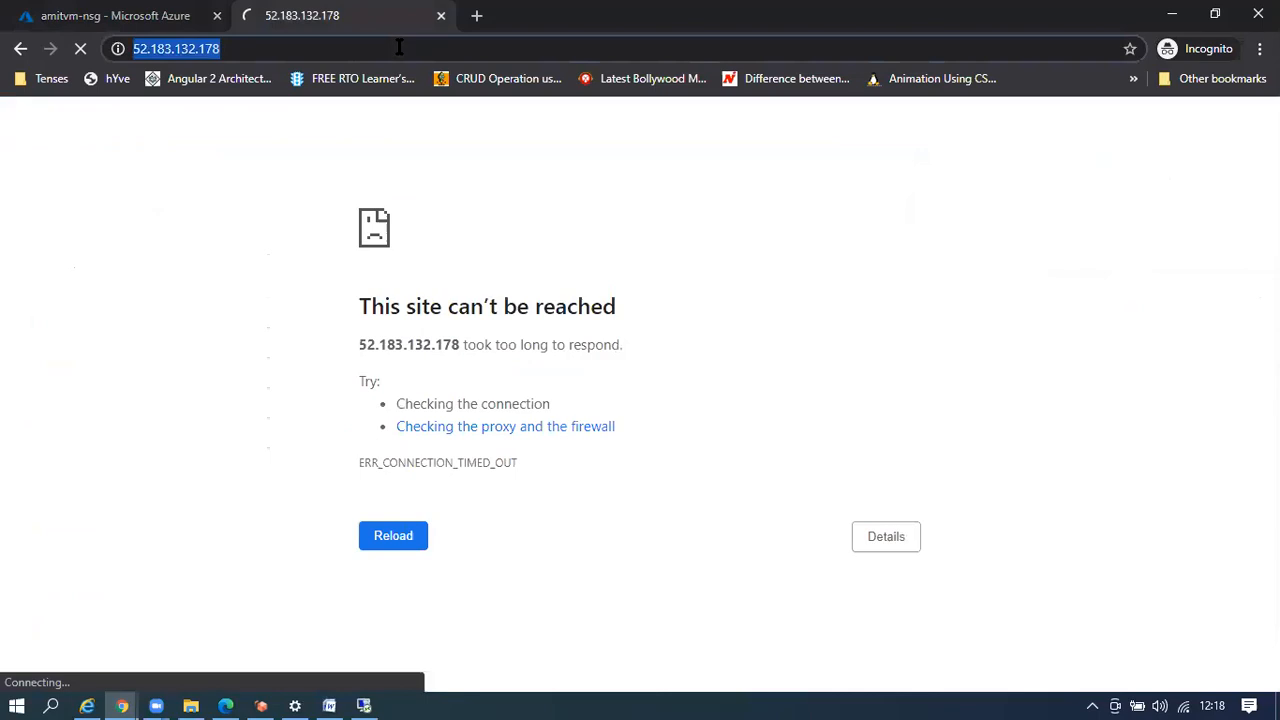
pyautogui.press('Return')
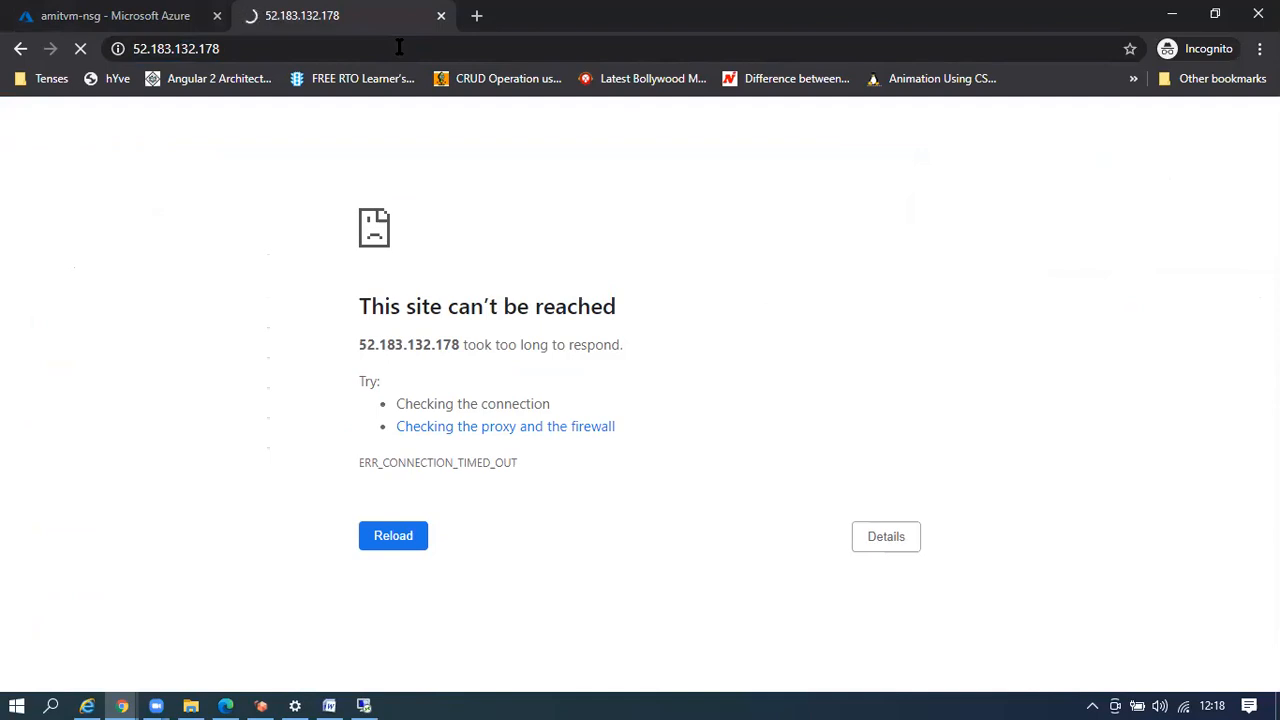
pyautogui.click(399, 47)
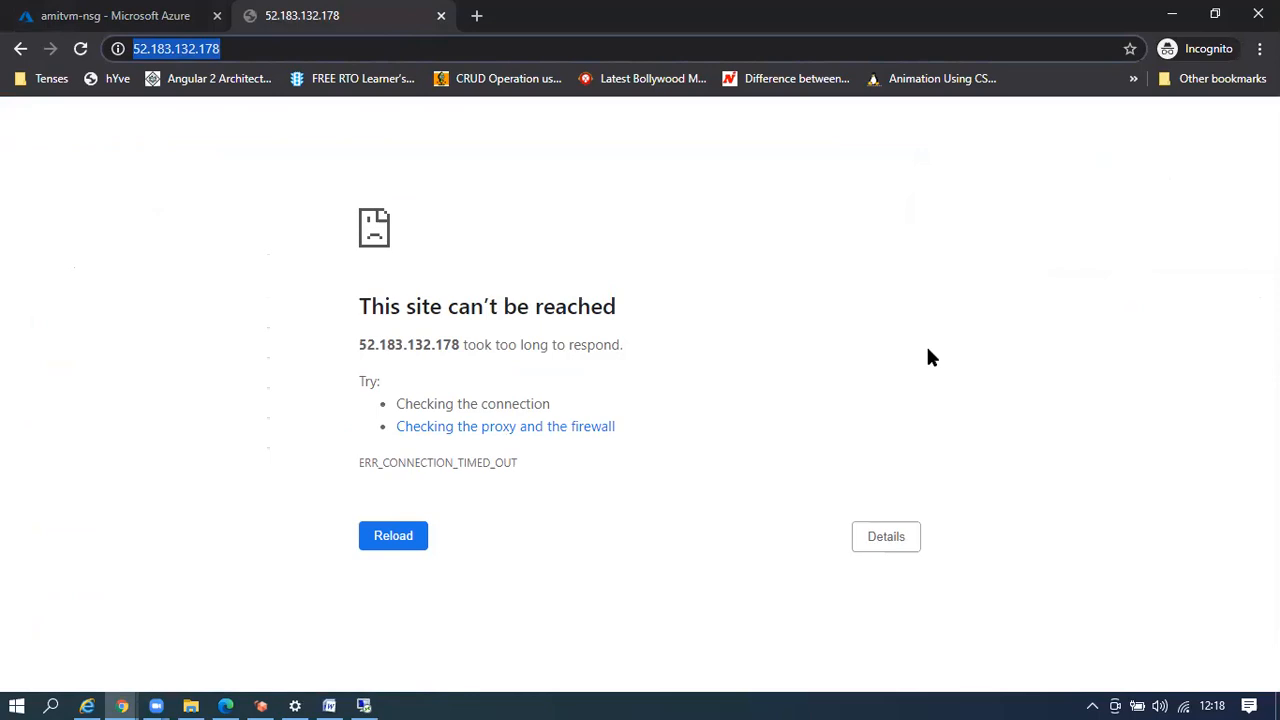
pyautogui.press('Return')
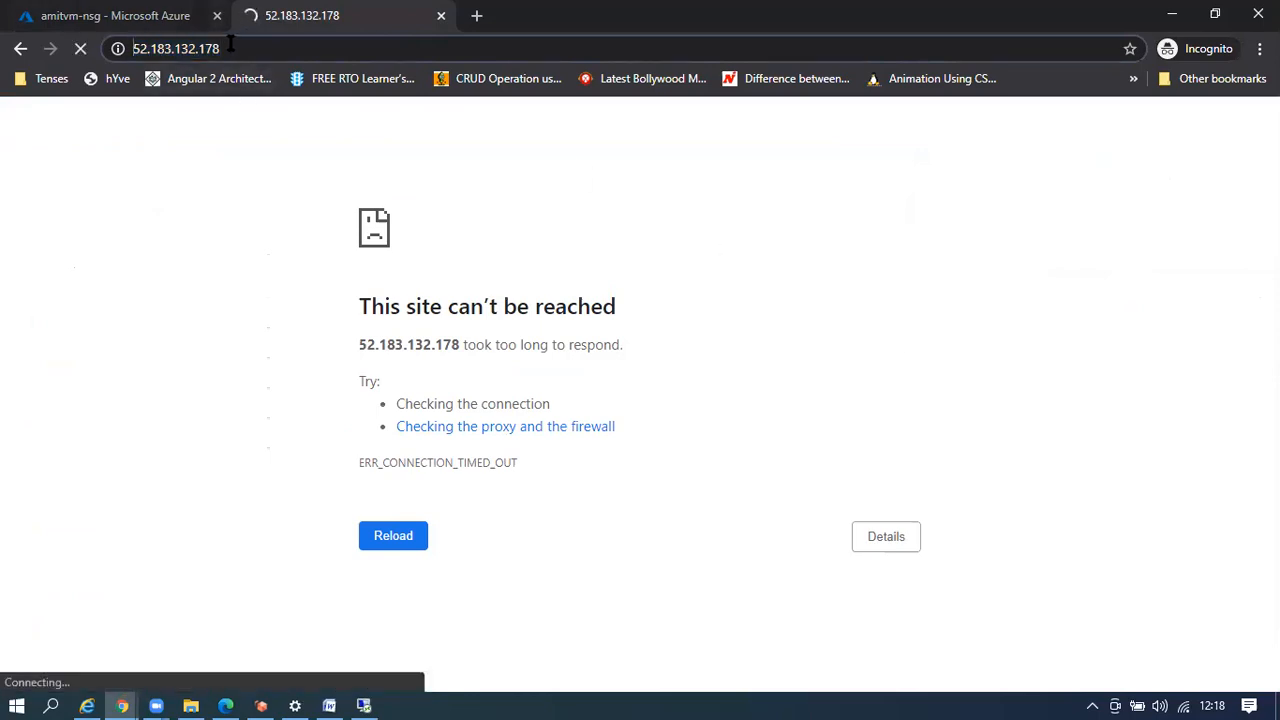
pyautogui.write('http://')
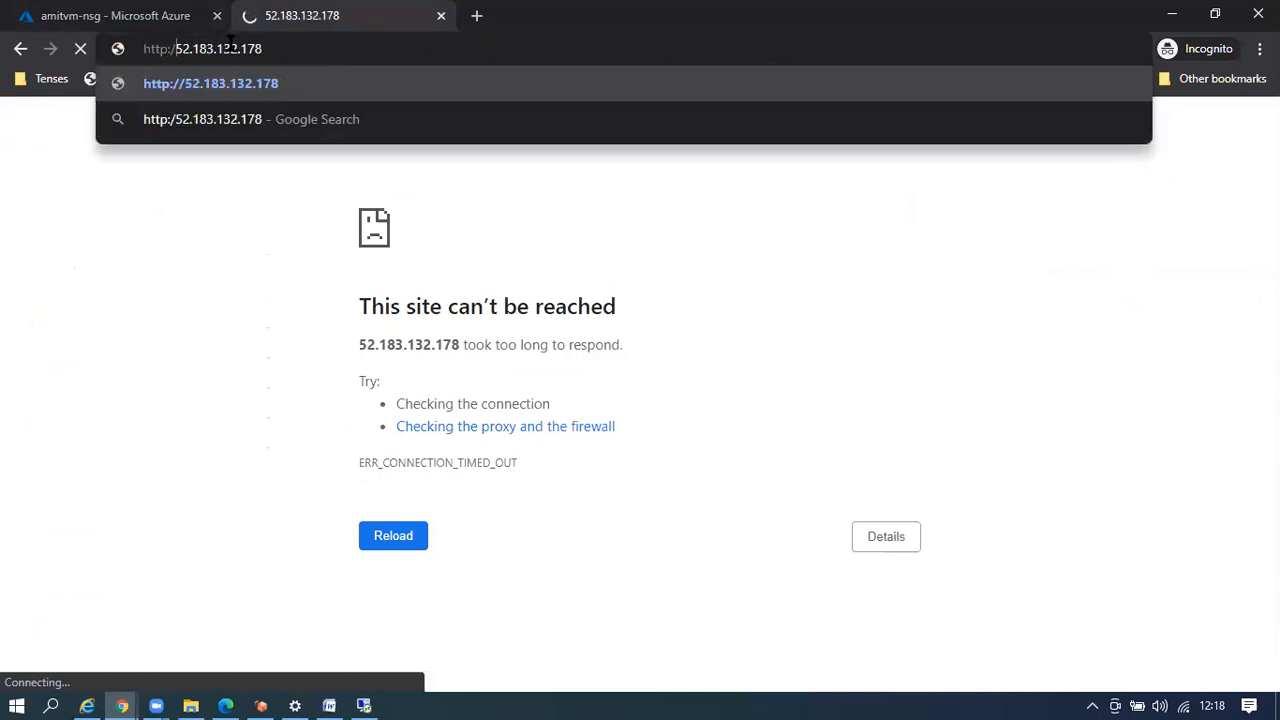
pyautogui.press('Return')
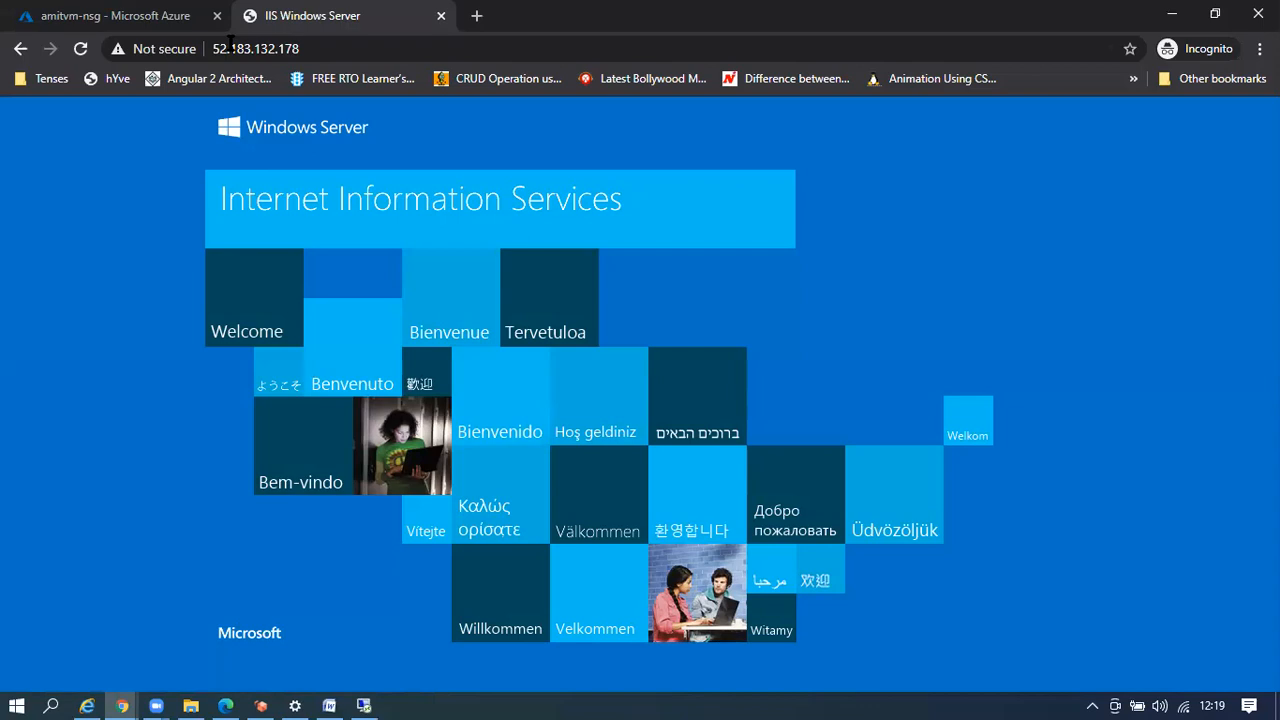
pyautogui.click(320, 45)
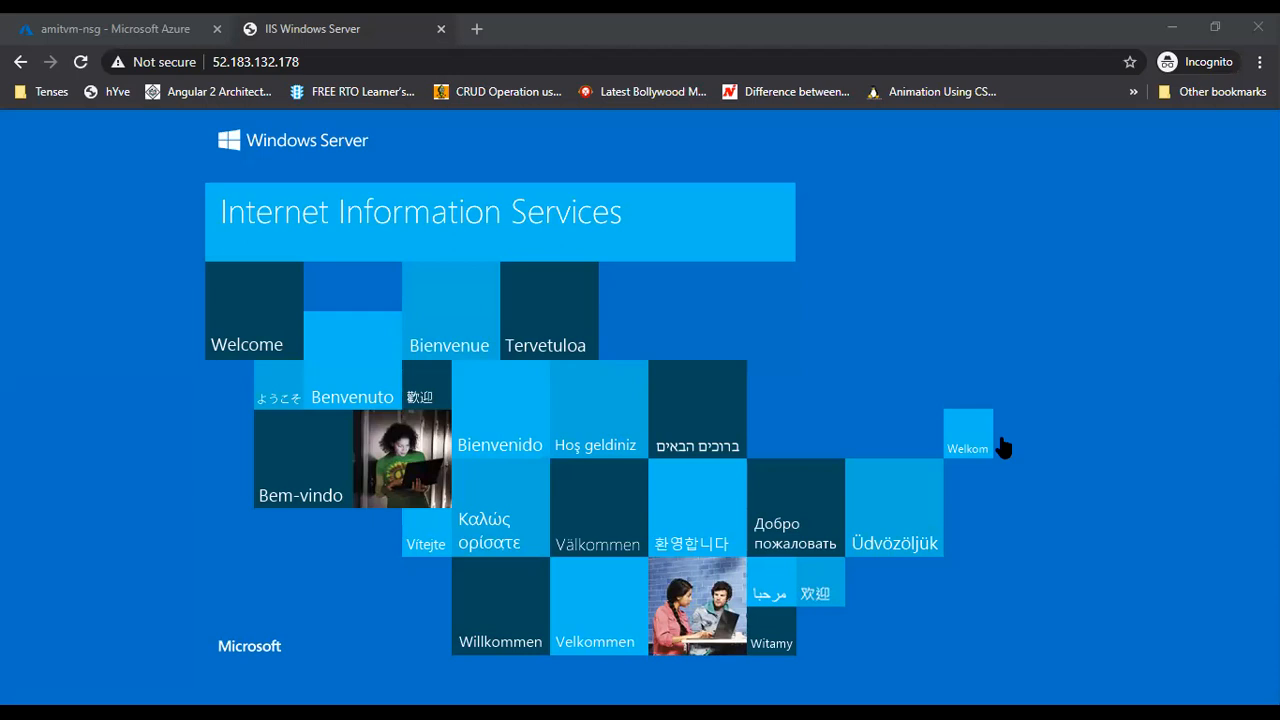
pyautogui.click(125, 29)
pyautogui.click(340, 29)
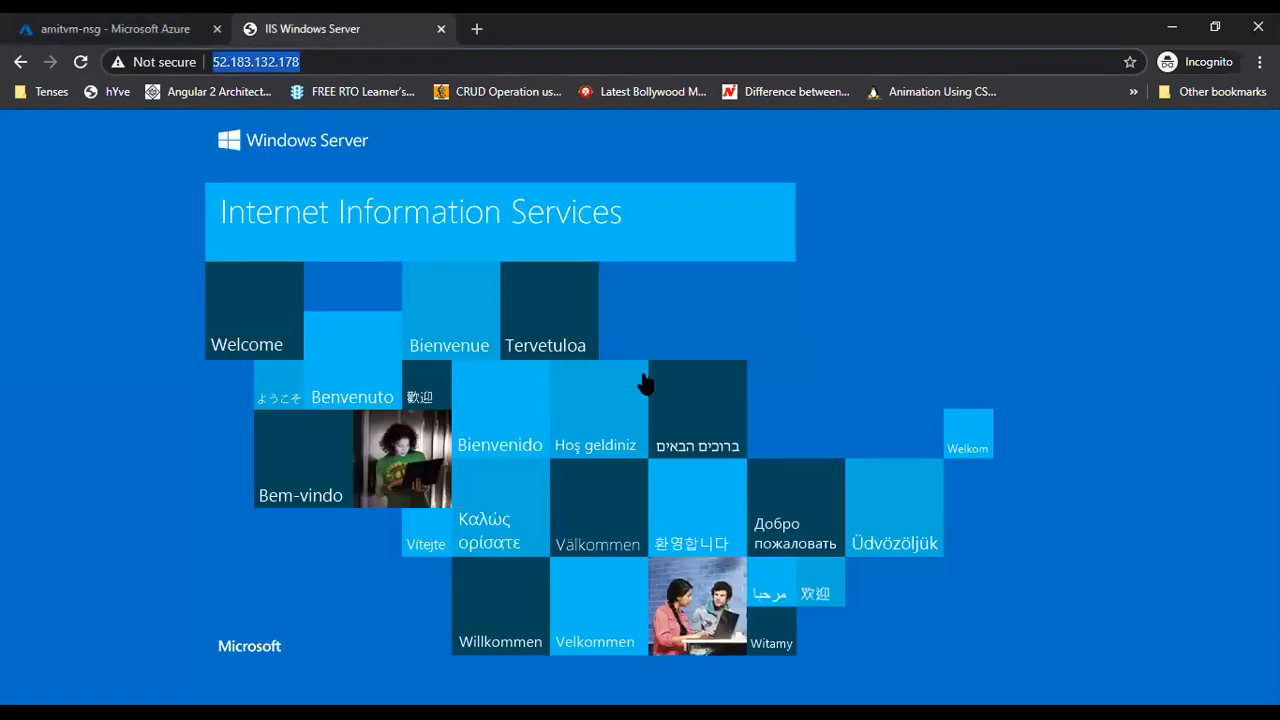
pyautogui.hotkey('alt', 'Tab')
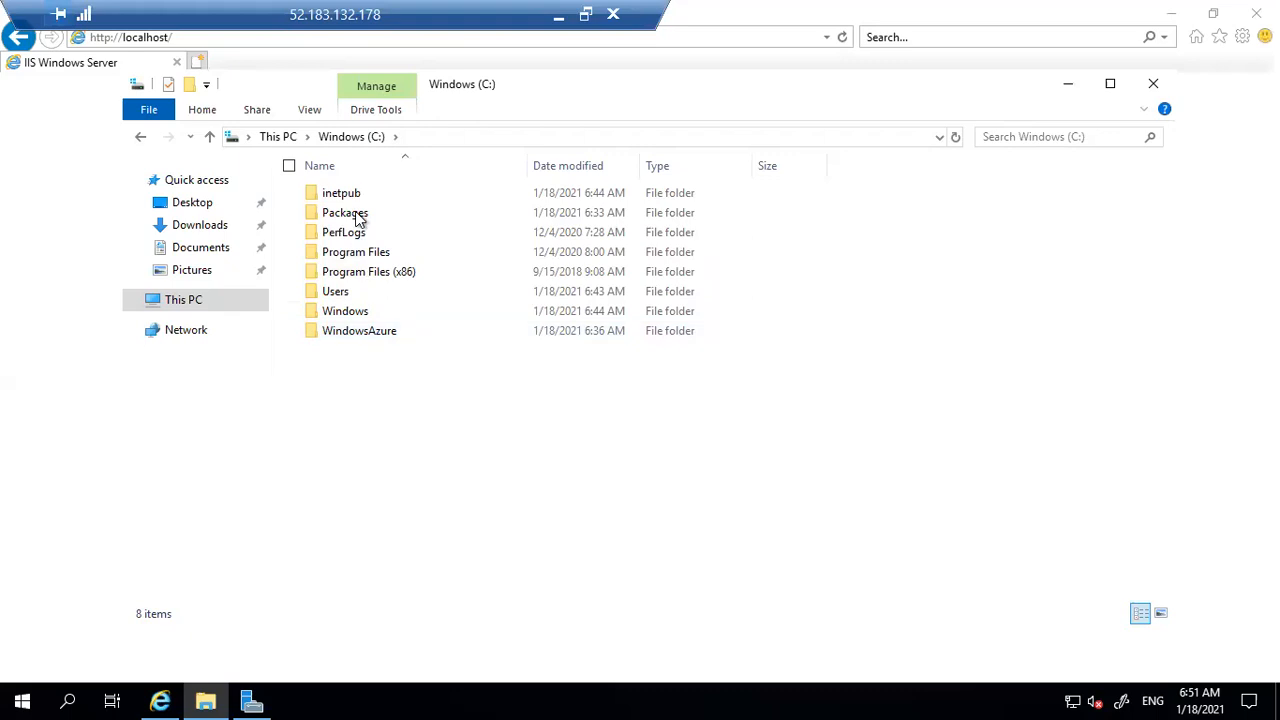
# Open iisstart.html from inetpub\wwwroot in Notepad
pyautogui.doubleClick(356, 200)
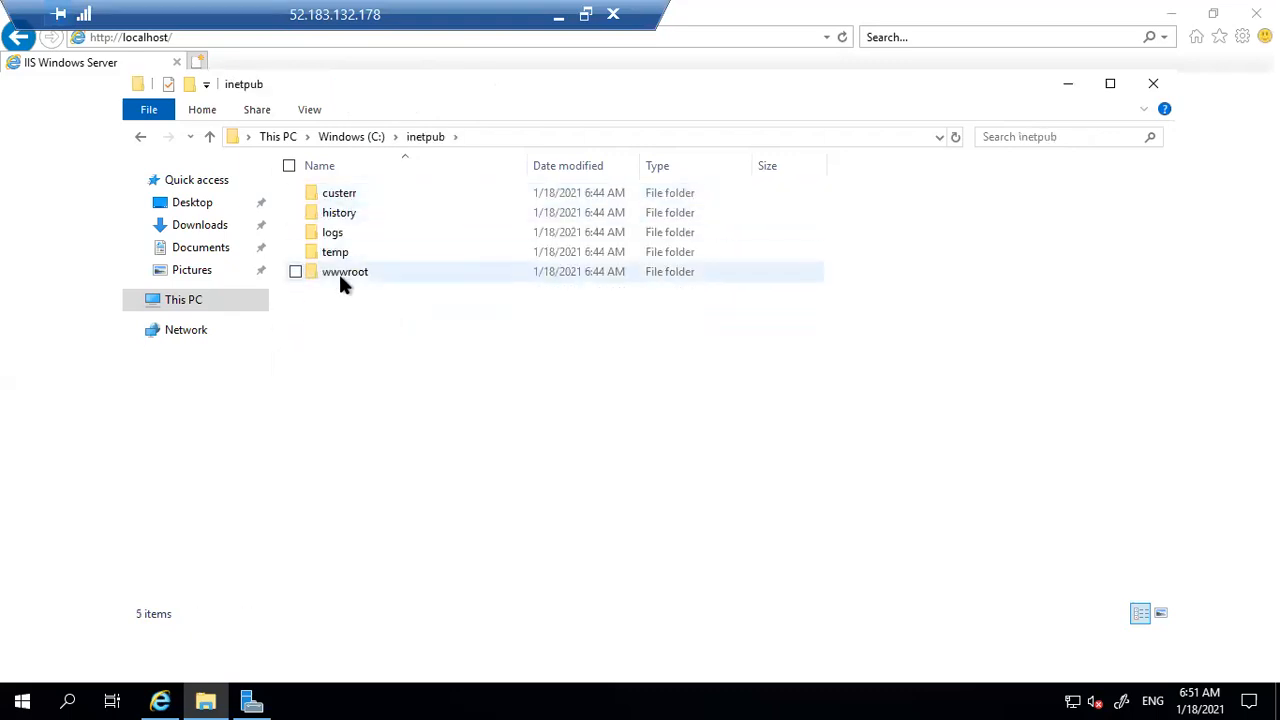
pyautogui.doubleClick(340, 271)
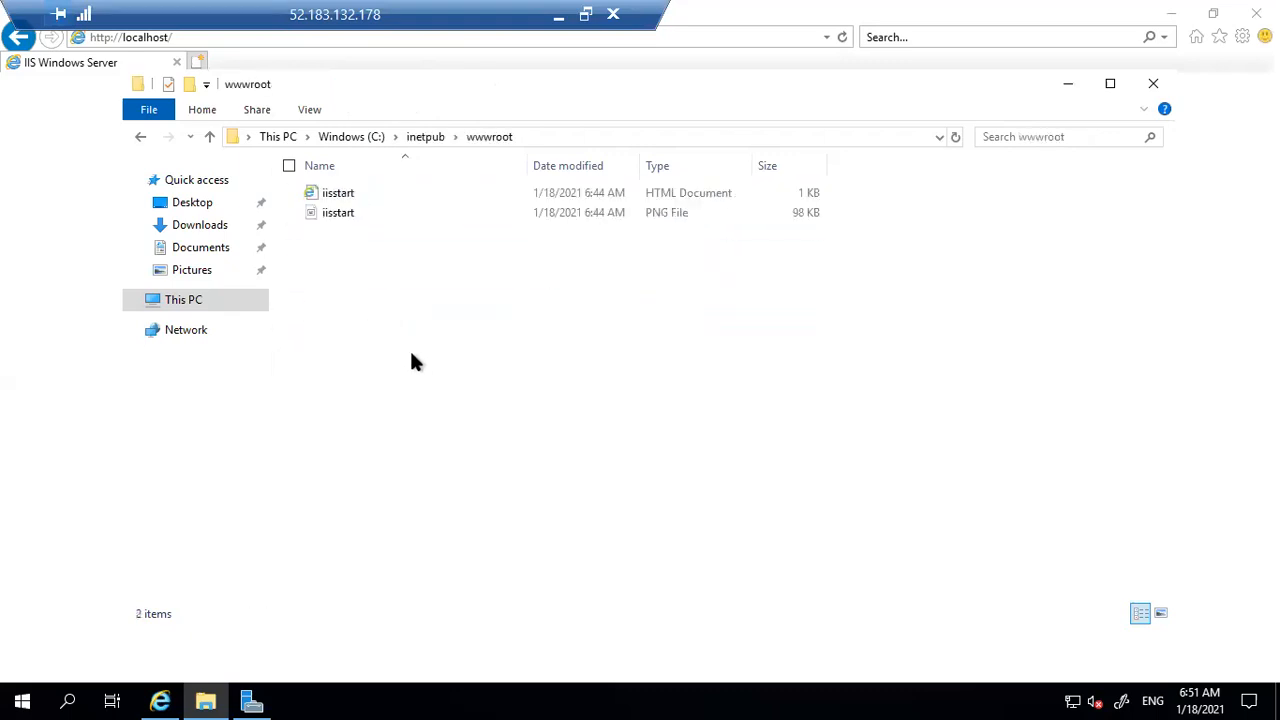
pyautogui.rightClick(344, 195)
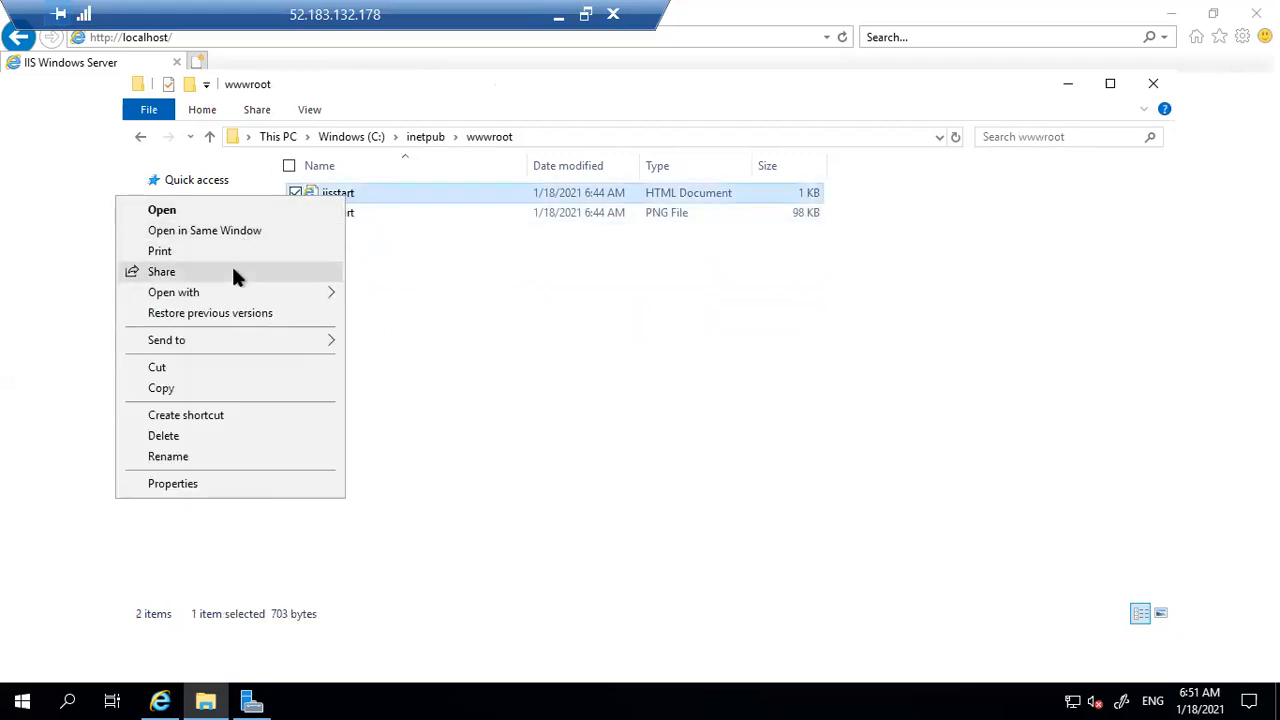
pyautogui.moveTo(233, 288)
pyautogui.click(394, 315)
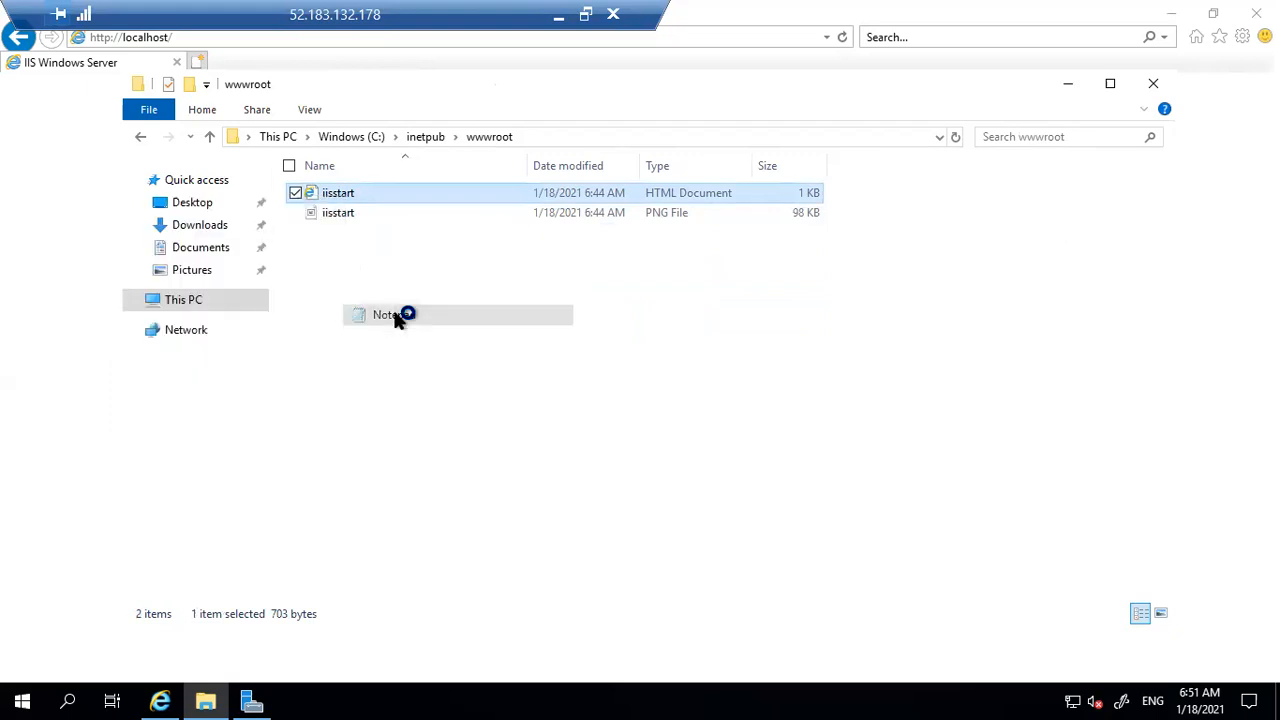
# Replace the <a href> image link line with a short custom text ending in 'VM'
pyautogui.scroll(-3, 427, 425)
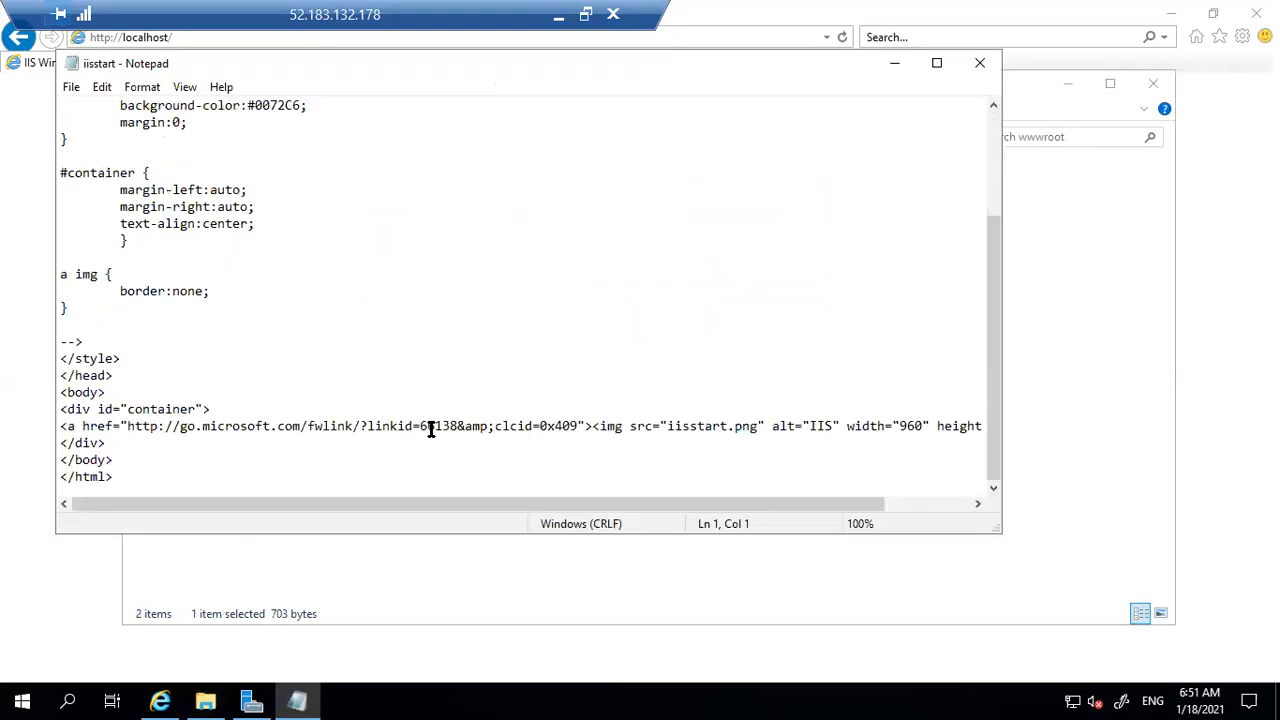
pyautogui.click(67, 428)
pyautogui.press('Home')
pyautogui.hotkey('shift', 'End')
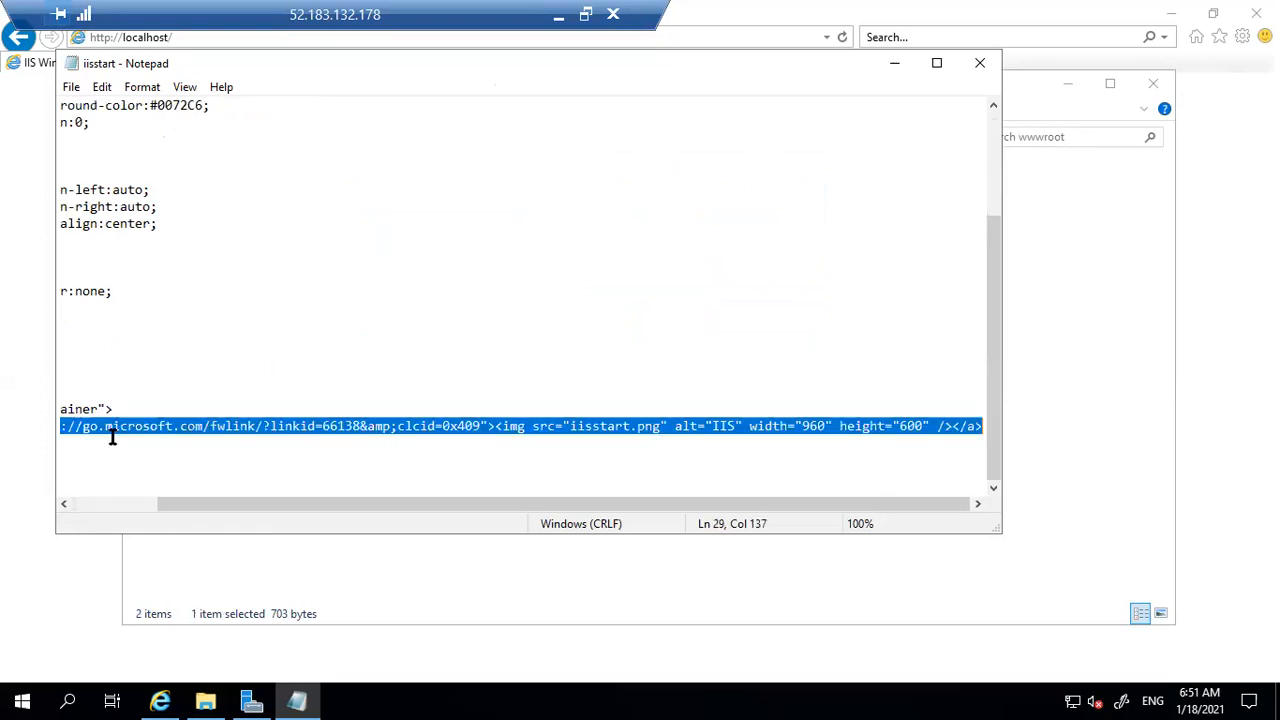
pyautogui.write('Amit ')
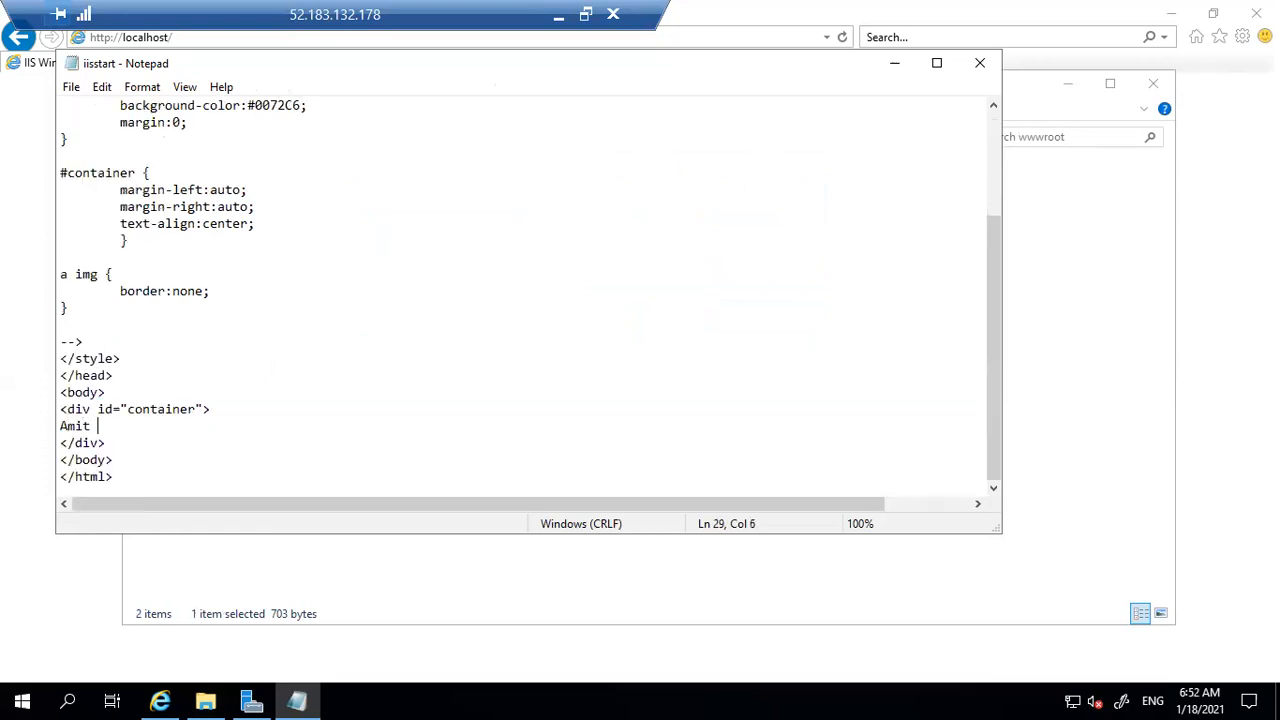
pyautogui.write('Ji Loca')
pyautogui.press('BackSpace')
pyautogui.press('BackSpace')
pyautogui.press('BackSpace')
pyautogui.press('BackSpace')
pyautogui.write('VM')
pyautogui.hotkey('ctrl', 's')
pyautogui.click(980, 63)
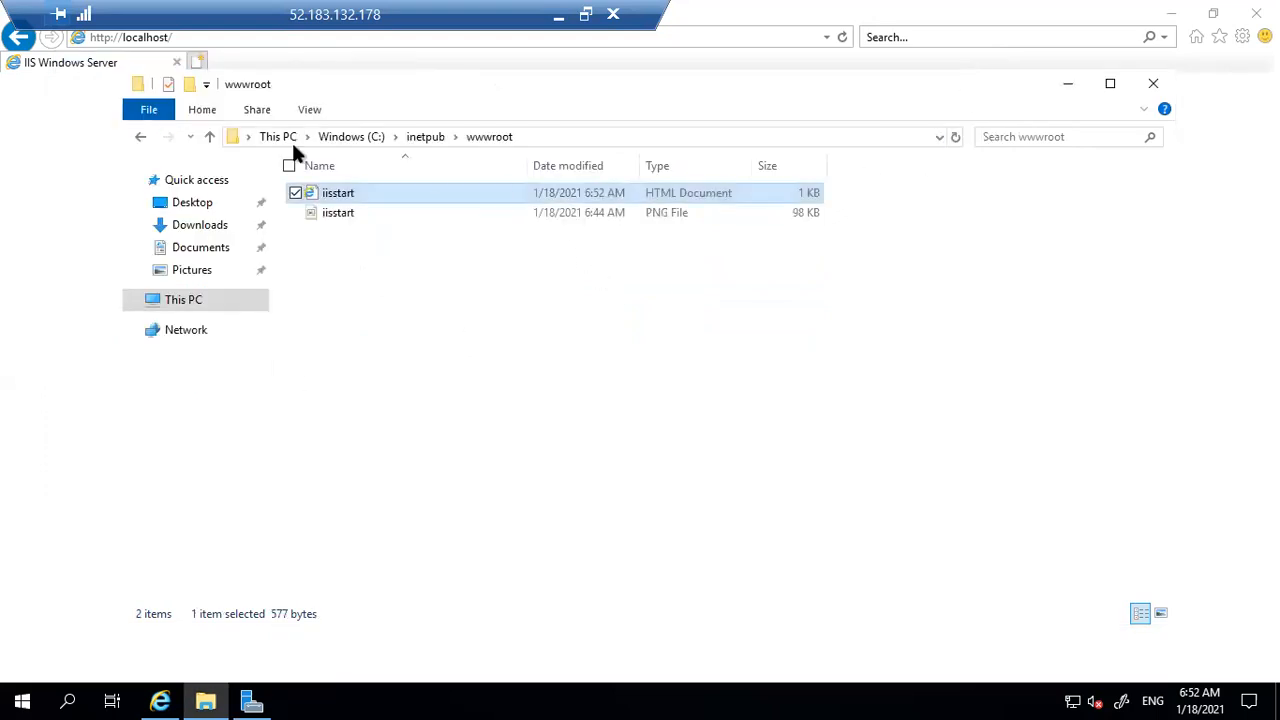
pyautogui.click(225, 38)
pyautogui.press('Return')
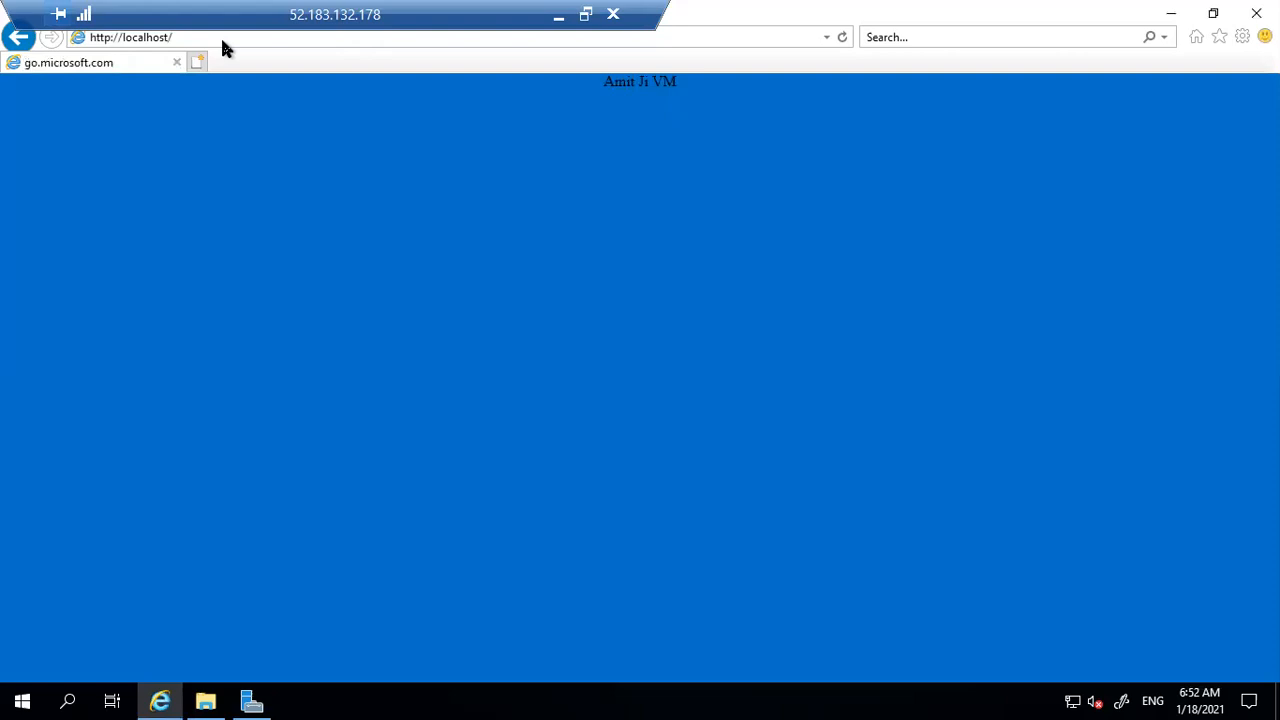